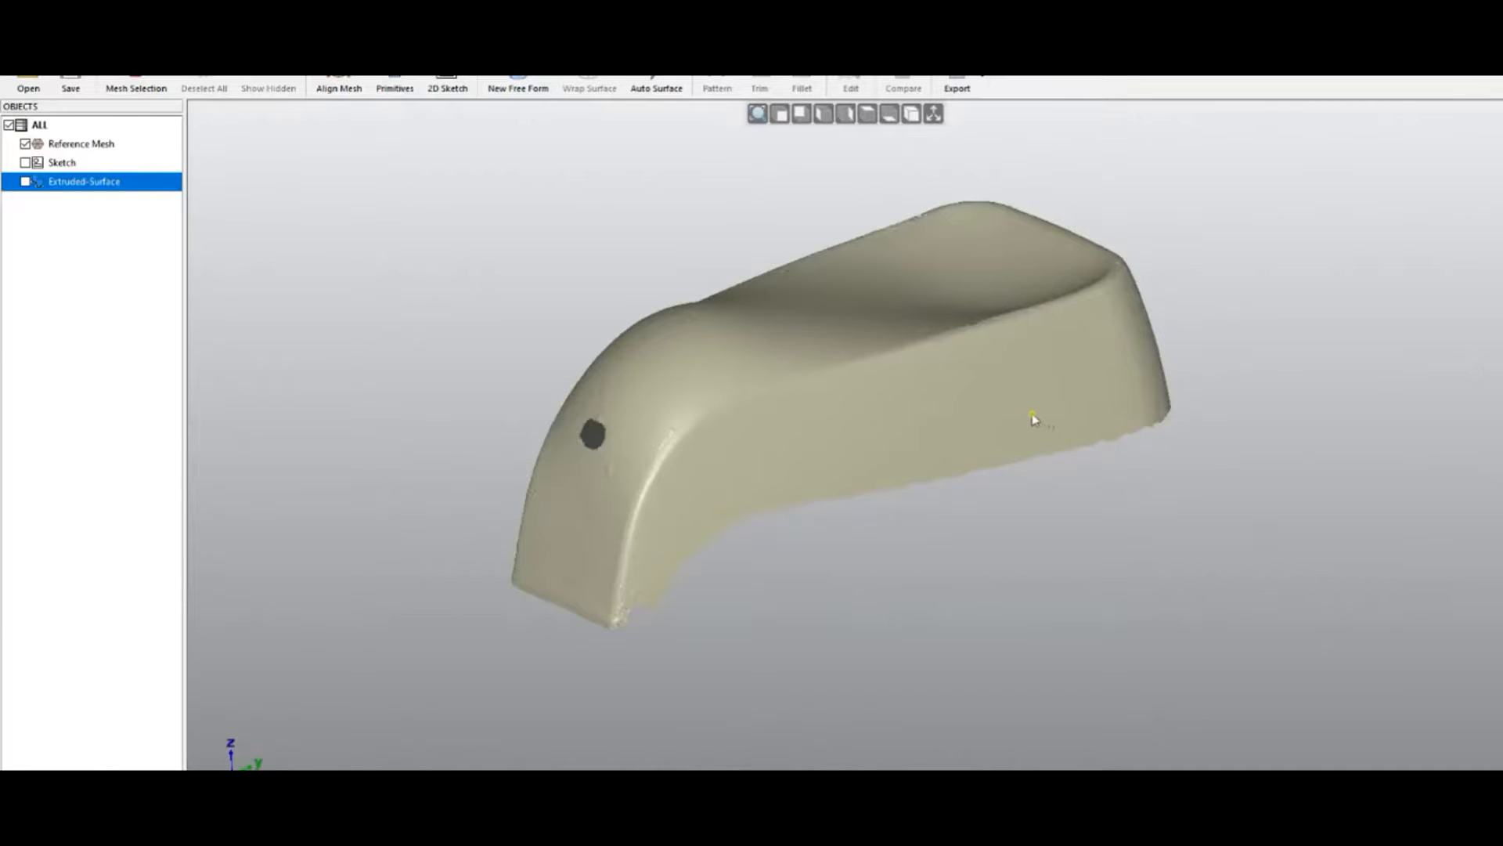
Orbit around the scanned reference mesh to inspect it, including the side with the hole
mouse_move(876, 392)
middle_down()
mouse_move(953, 597)
mouse_move(907, 477)
mouse_move(906, 329)
mouse_move(952, 530)
mouse_move(979, 362)
mouse_move(985, 536)
mouse_move(954, 458)
middle_up()
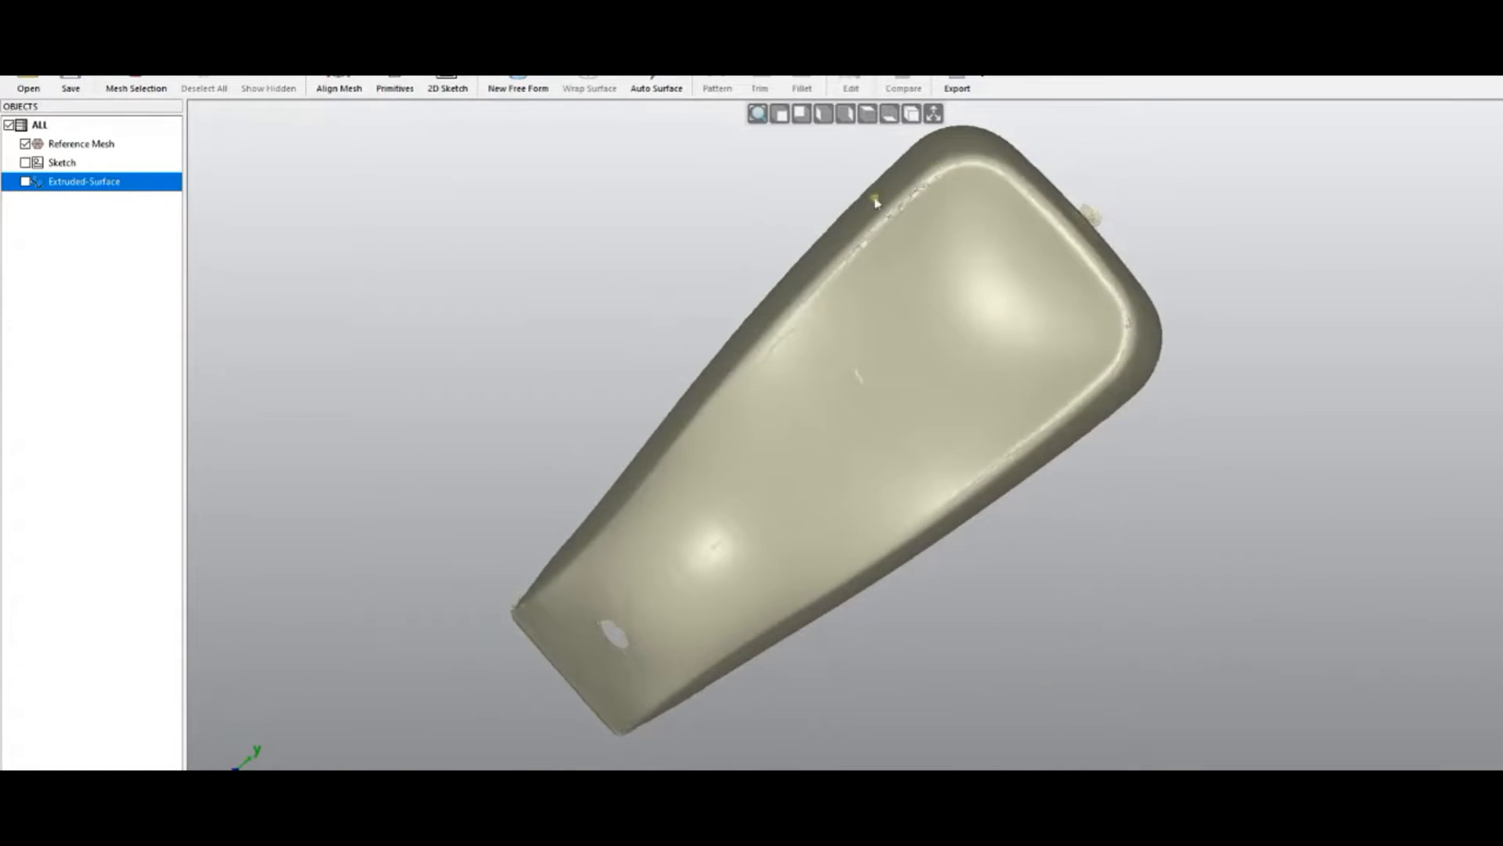
middle_drag(718, 539, 583, 239)
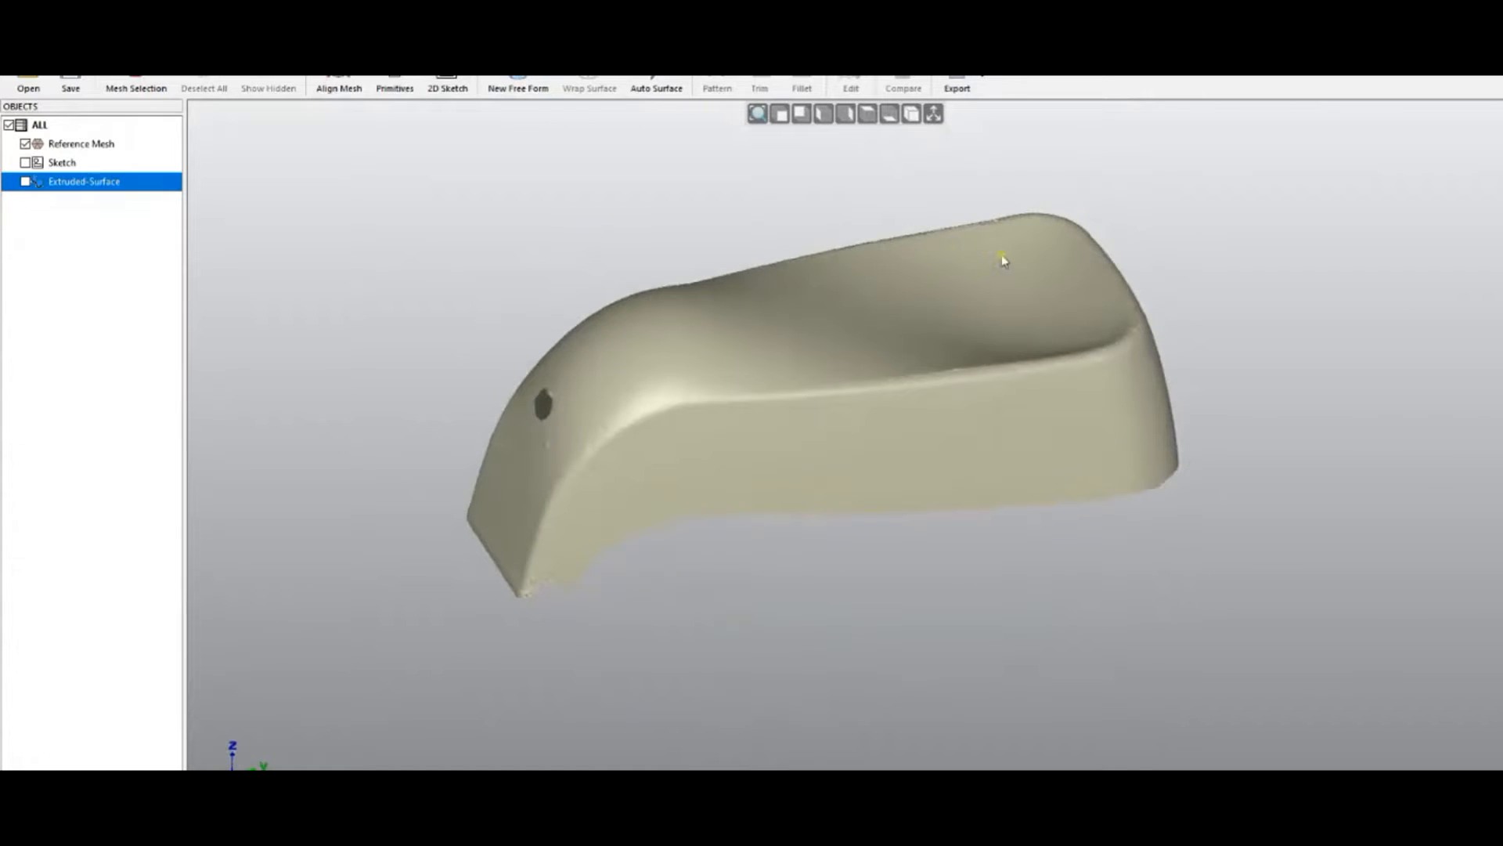
middle_drag(765, 590, 988, 612)
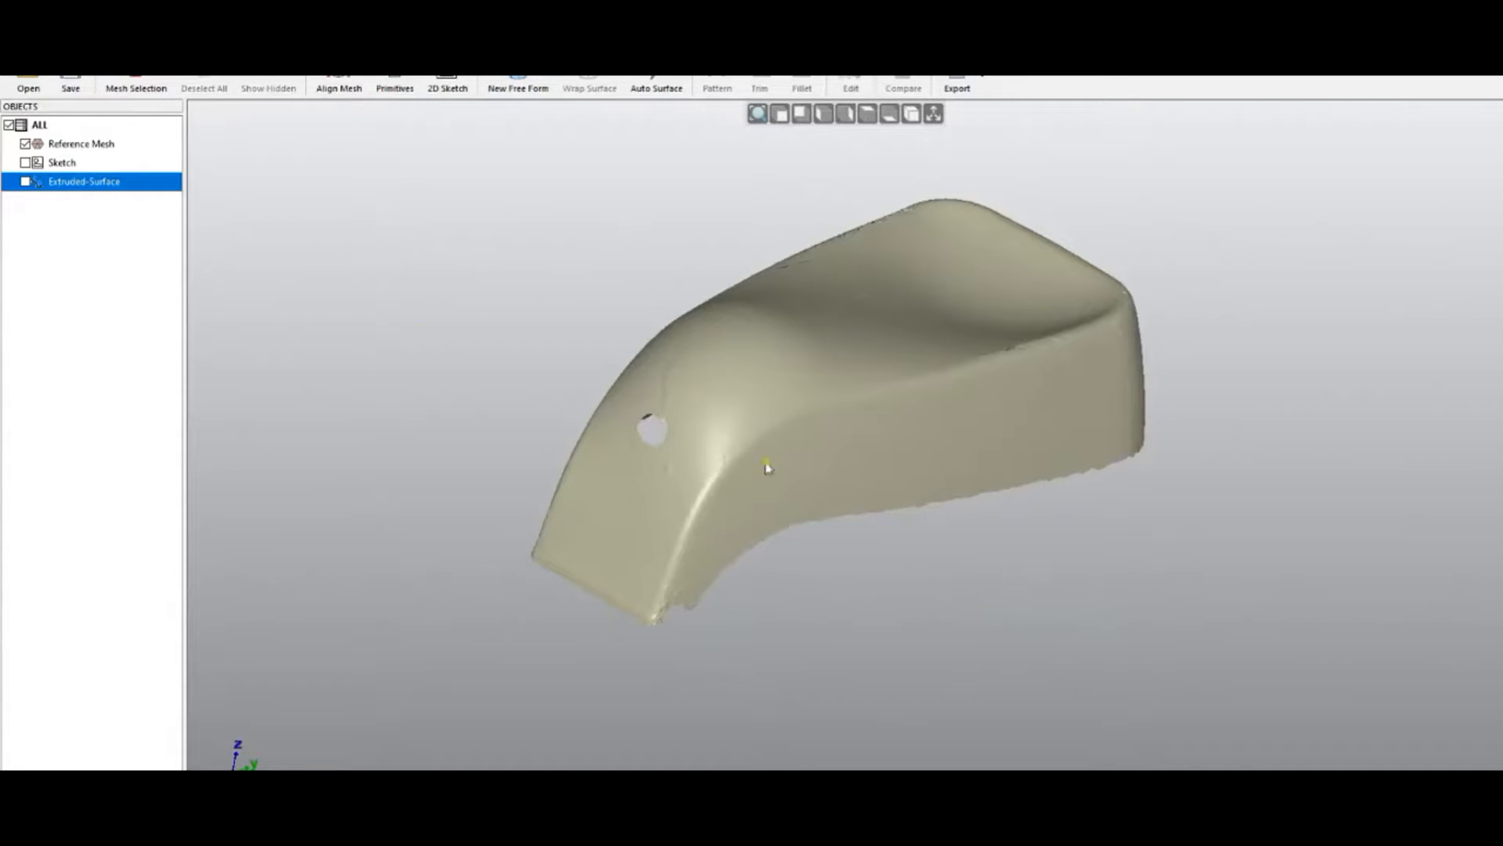
Start a new free-form quad surface, switch to Top View, and briefly show the global axes
click(517, 84)
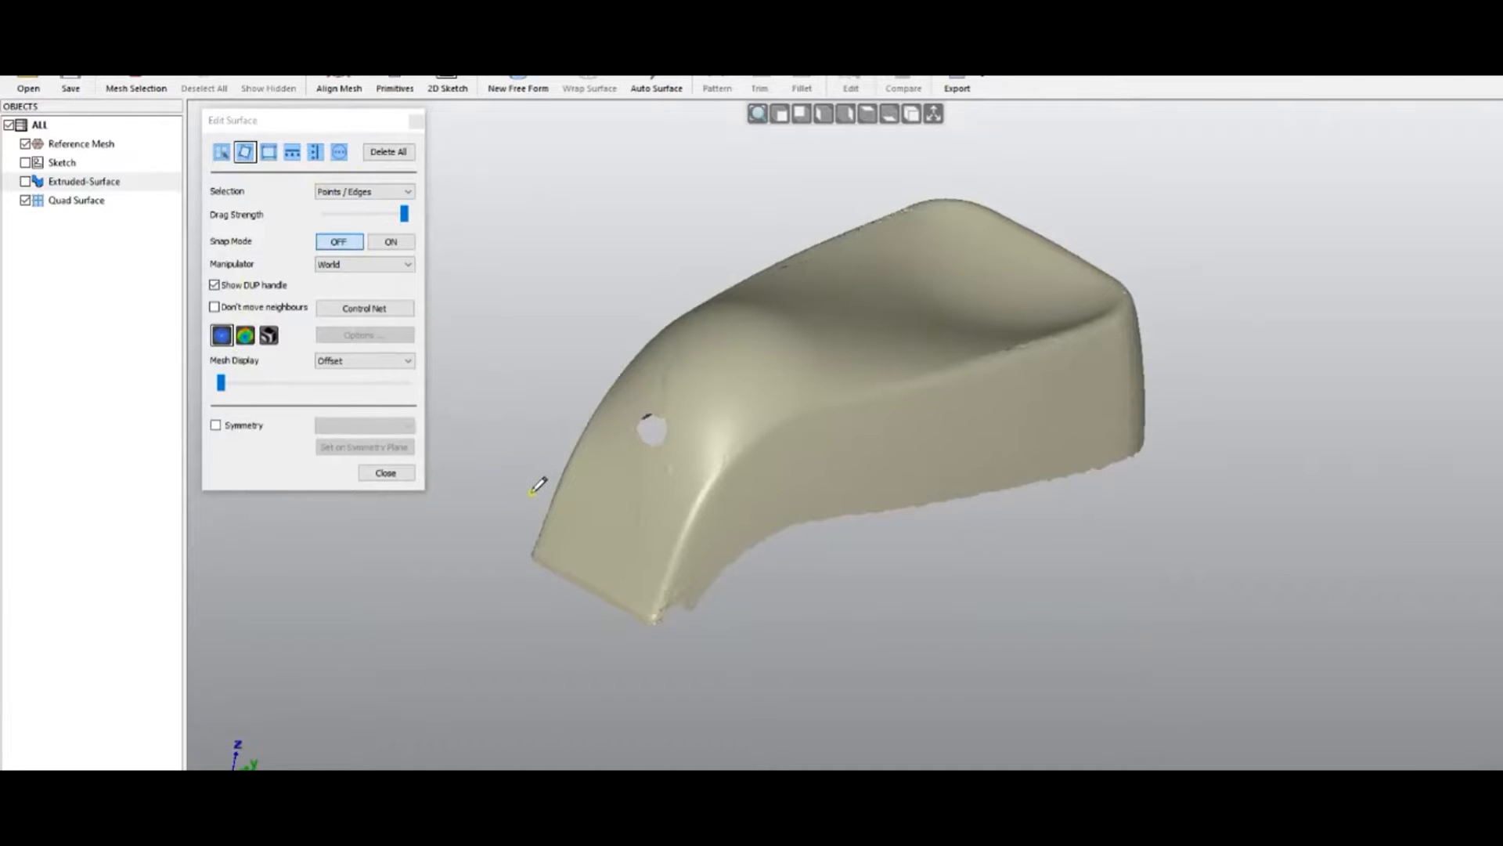
click(869, 116)
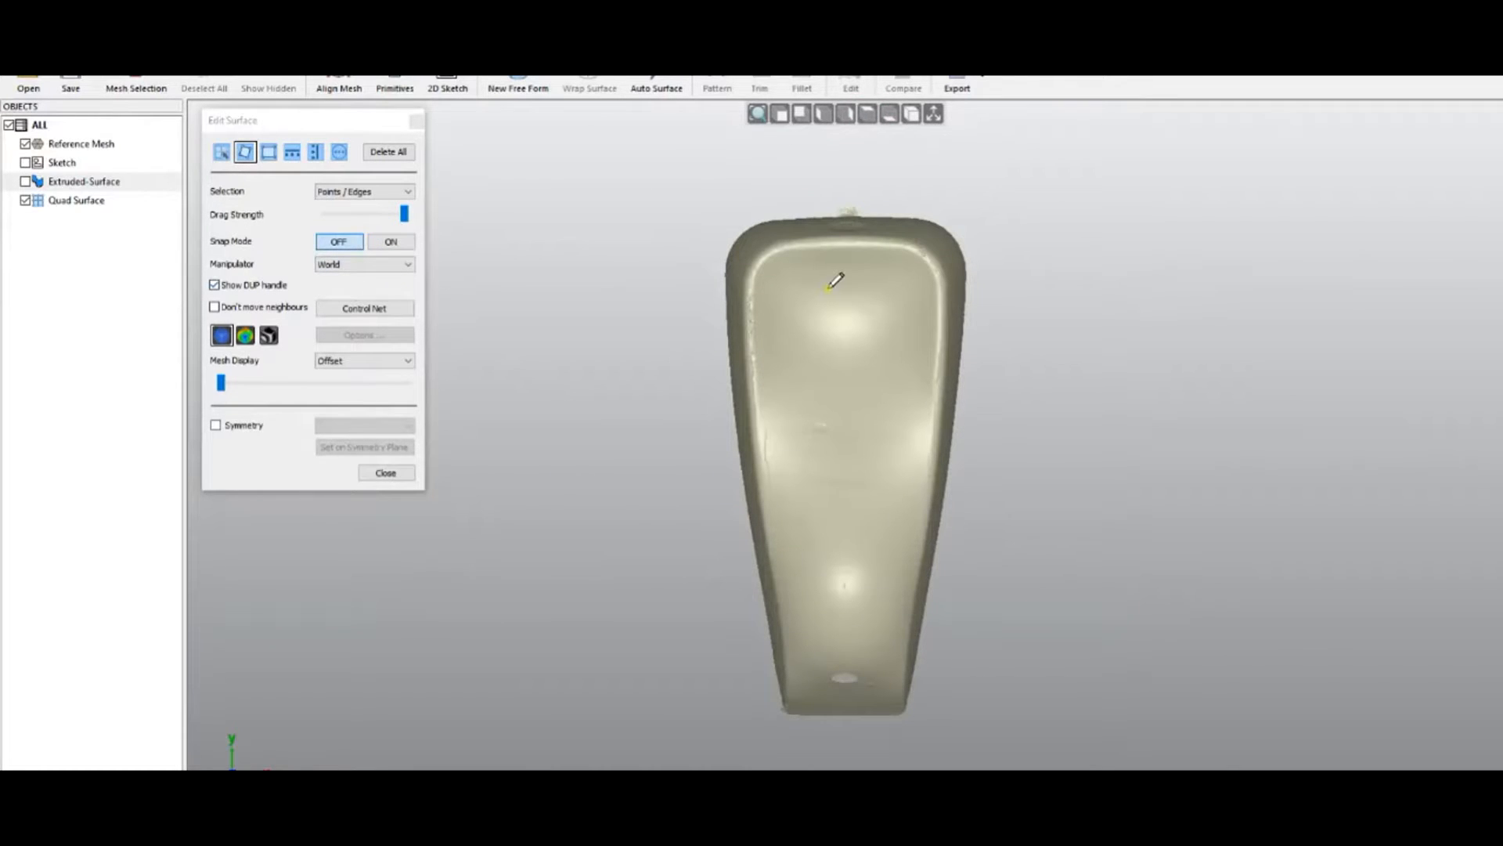
click(933, 119)
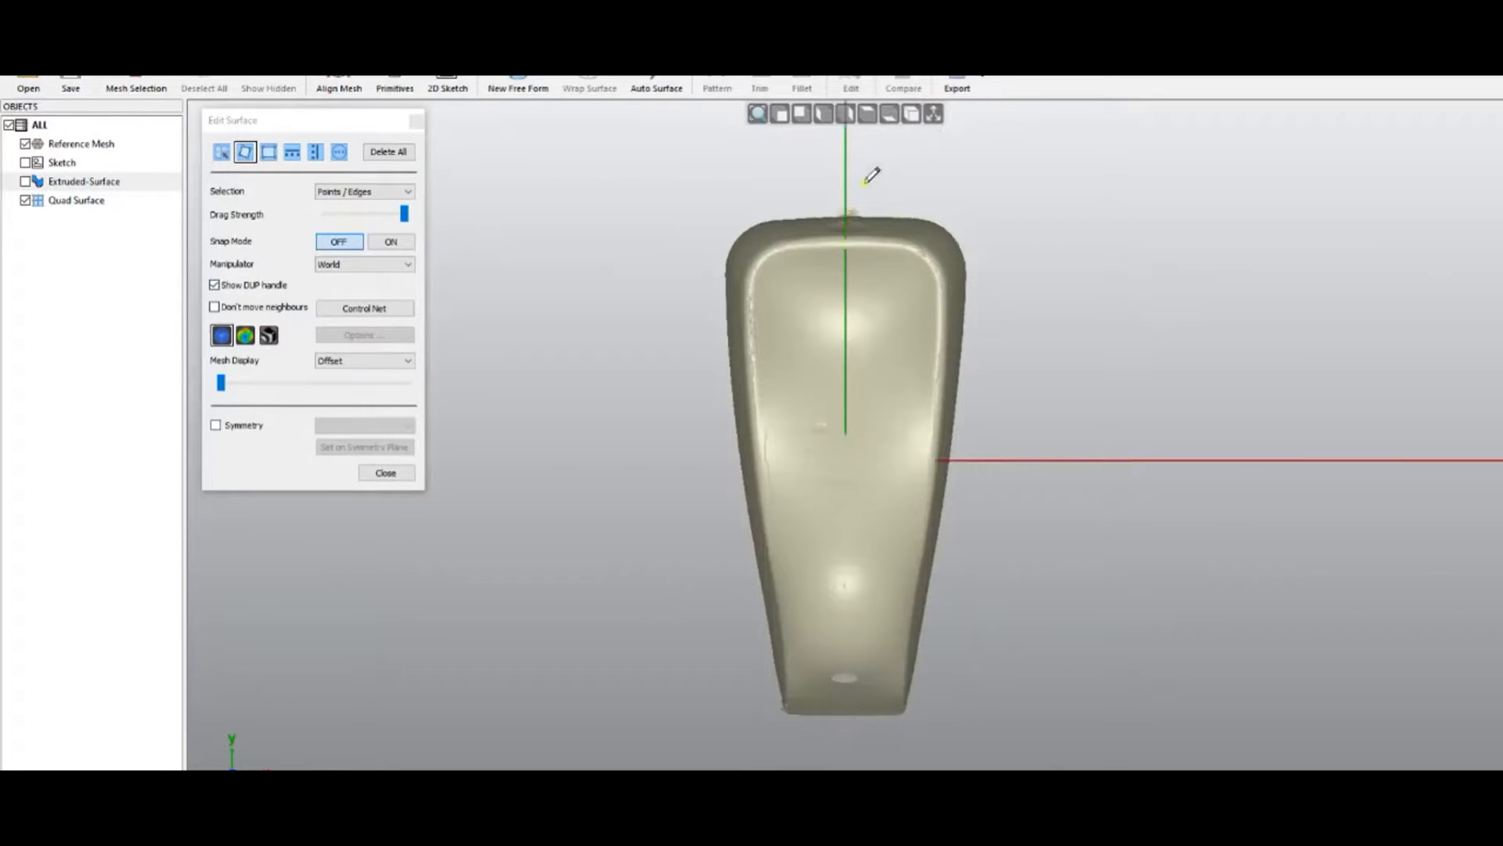
click(933, 115)
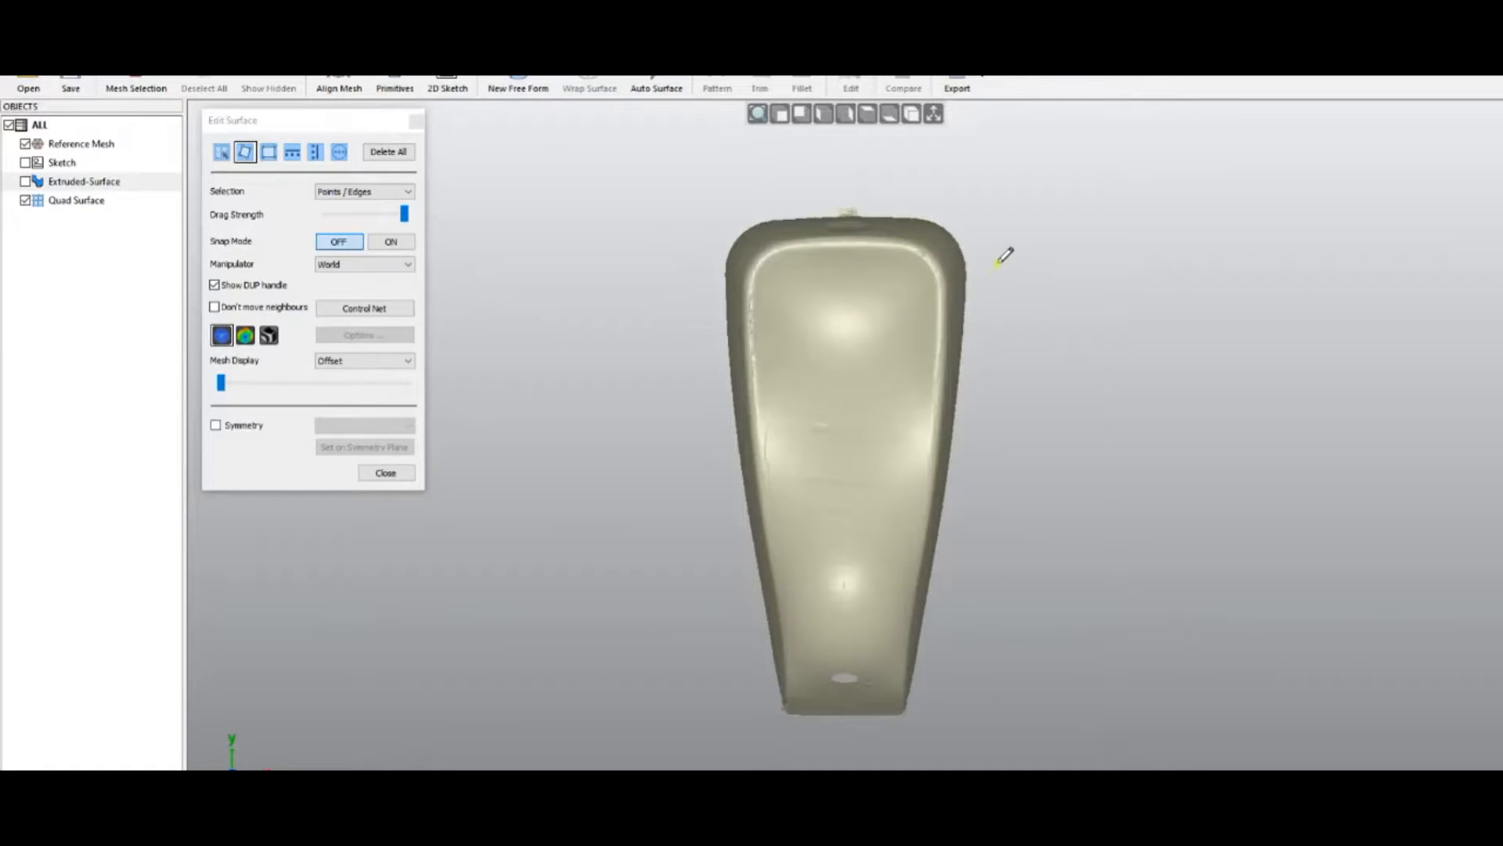
Draw a four-corner quad patch with the point tool, then undo it
click(865, 181)
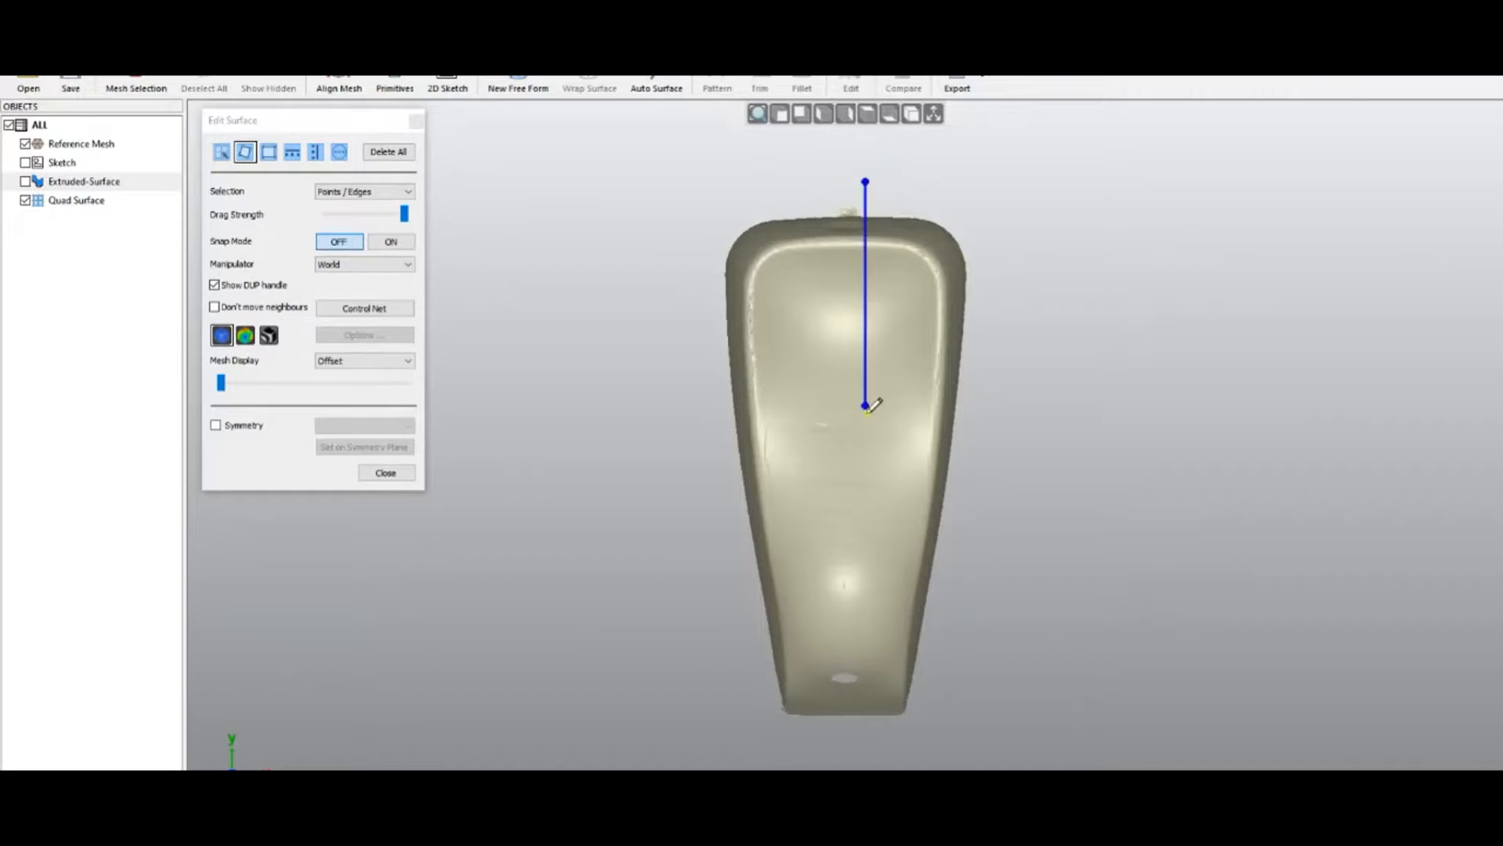
click(863, 468)
click(1084, 612)
click(1098, 262)
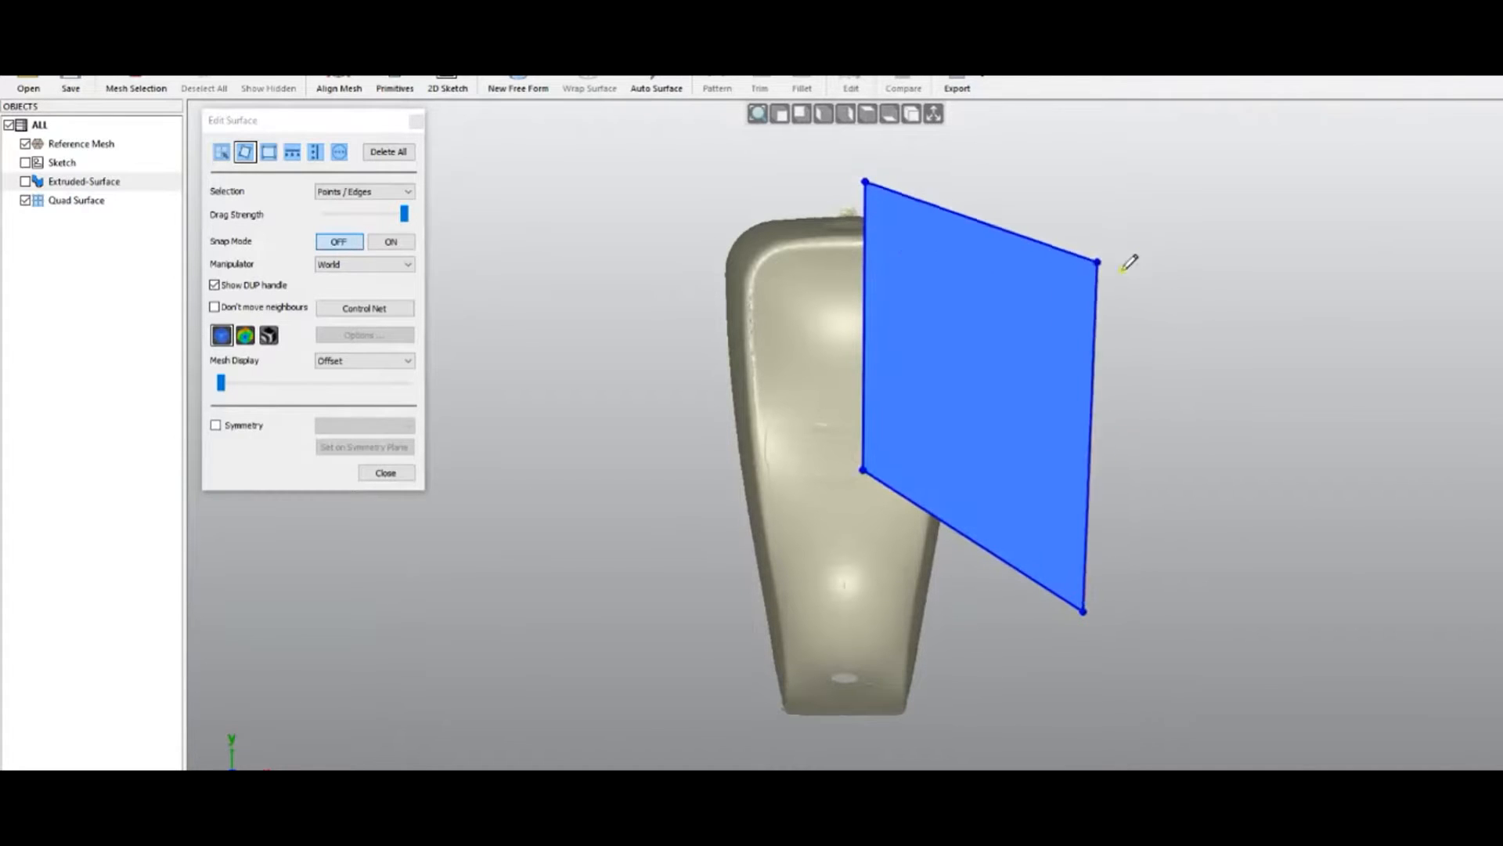
click(1049, 272)
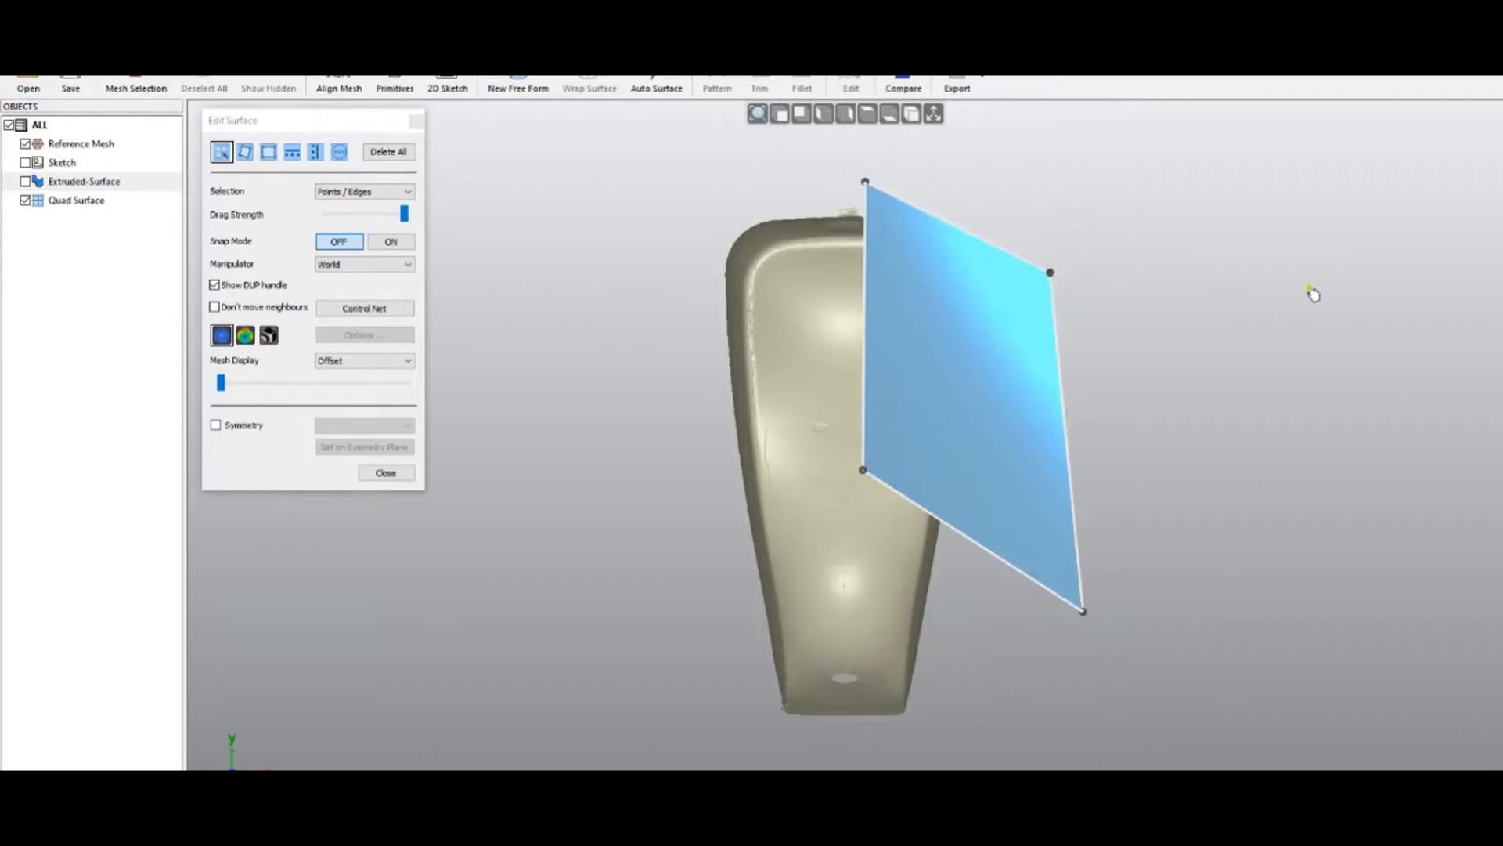
right_click(598, 235)
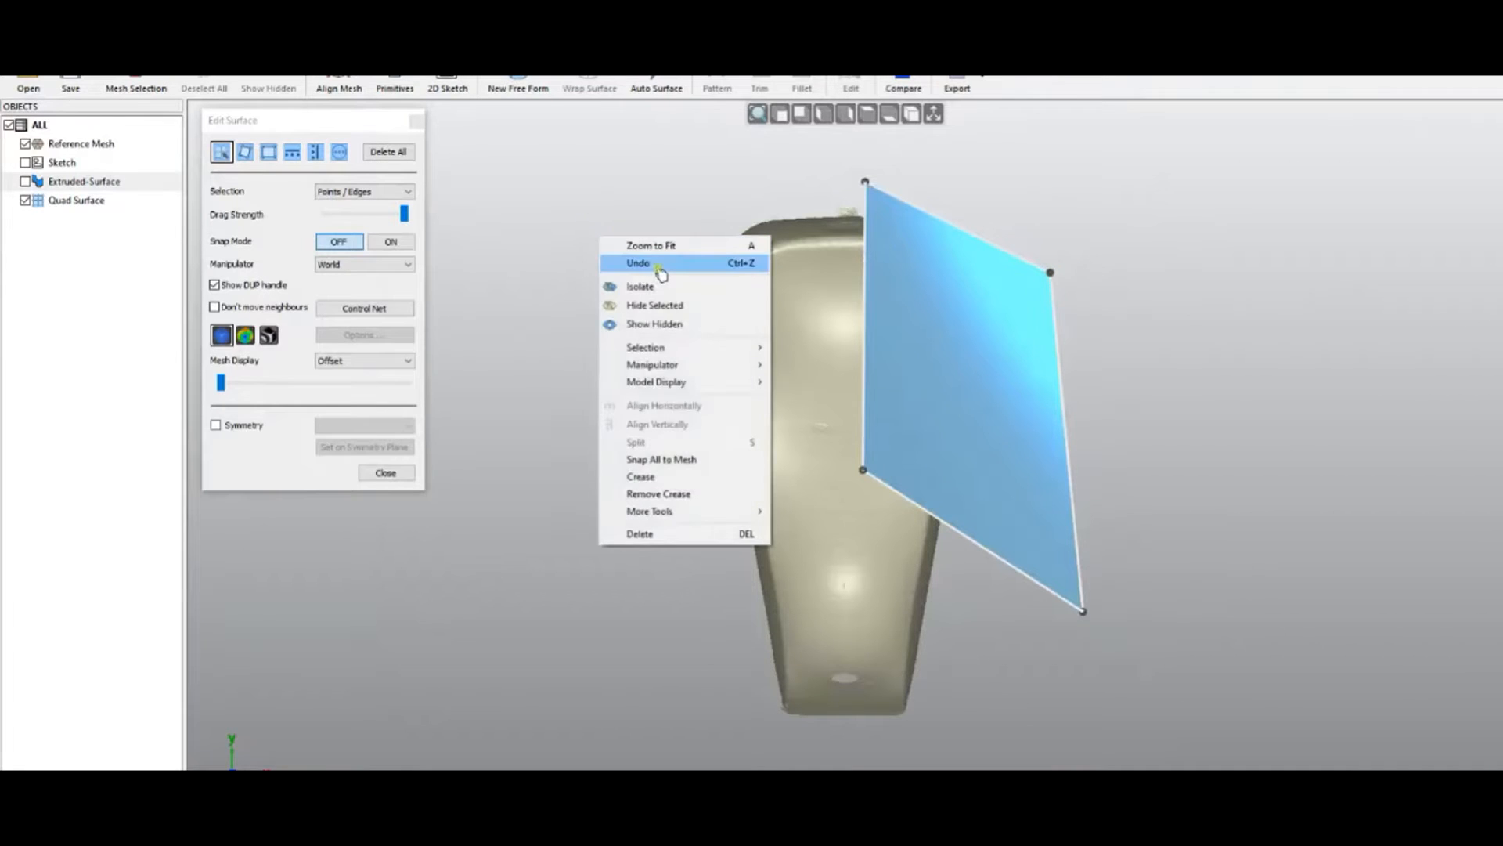
click(660, 266)
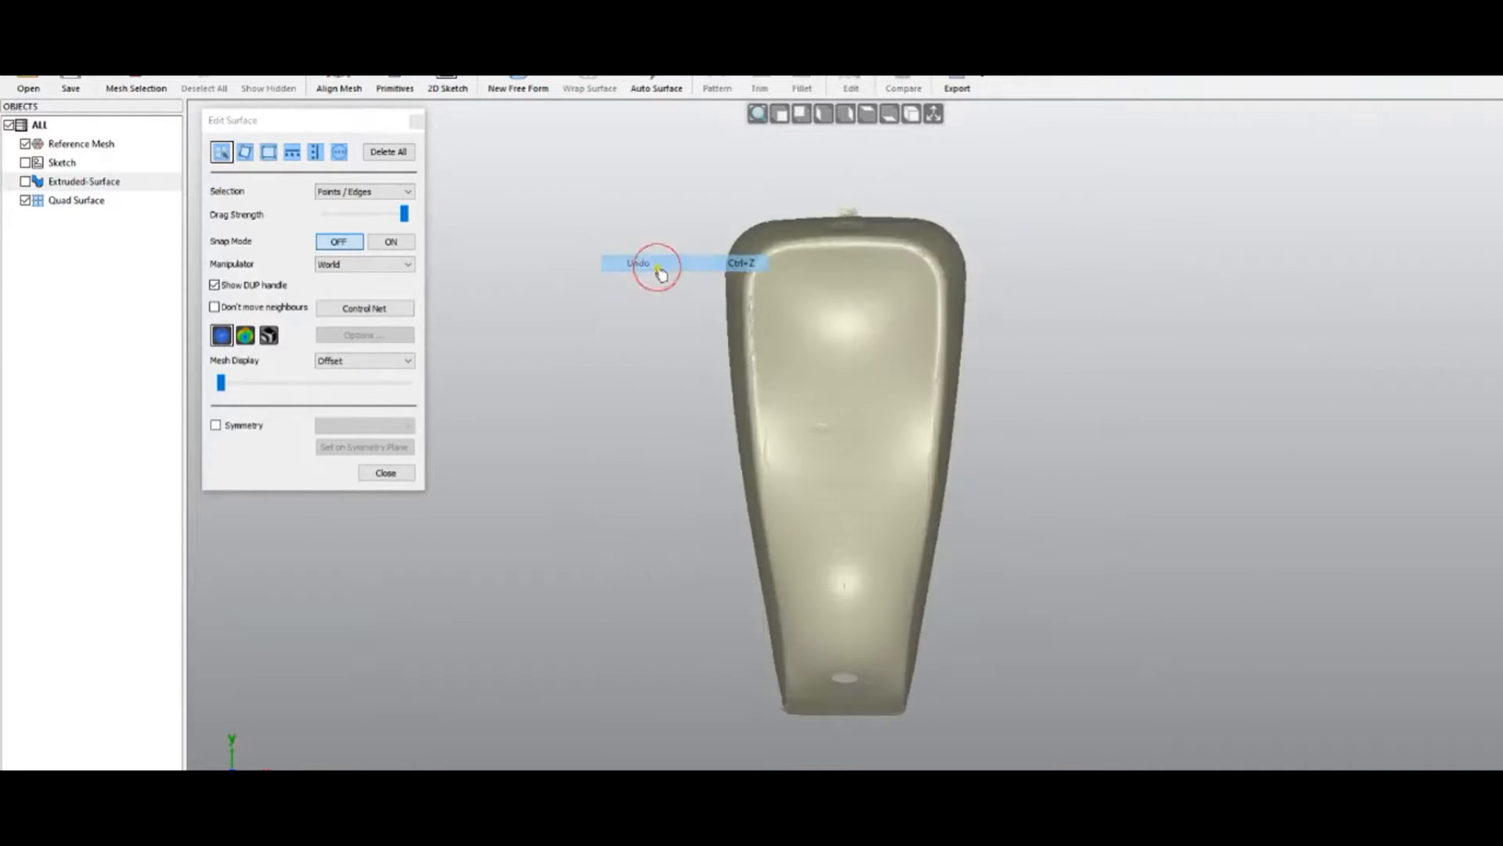
Drag a rectangular face over the mesh's right half and return to Top View
click(270, 156)
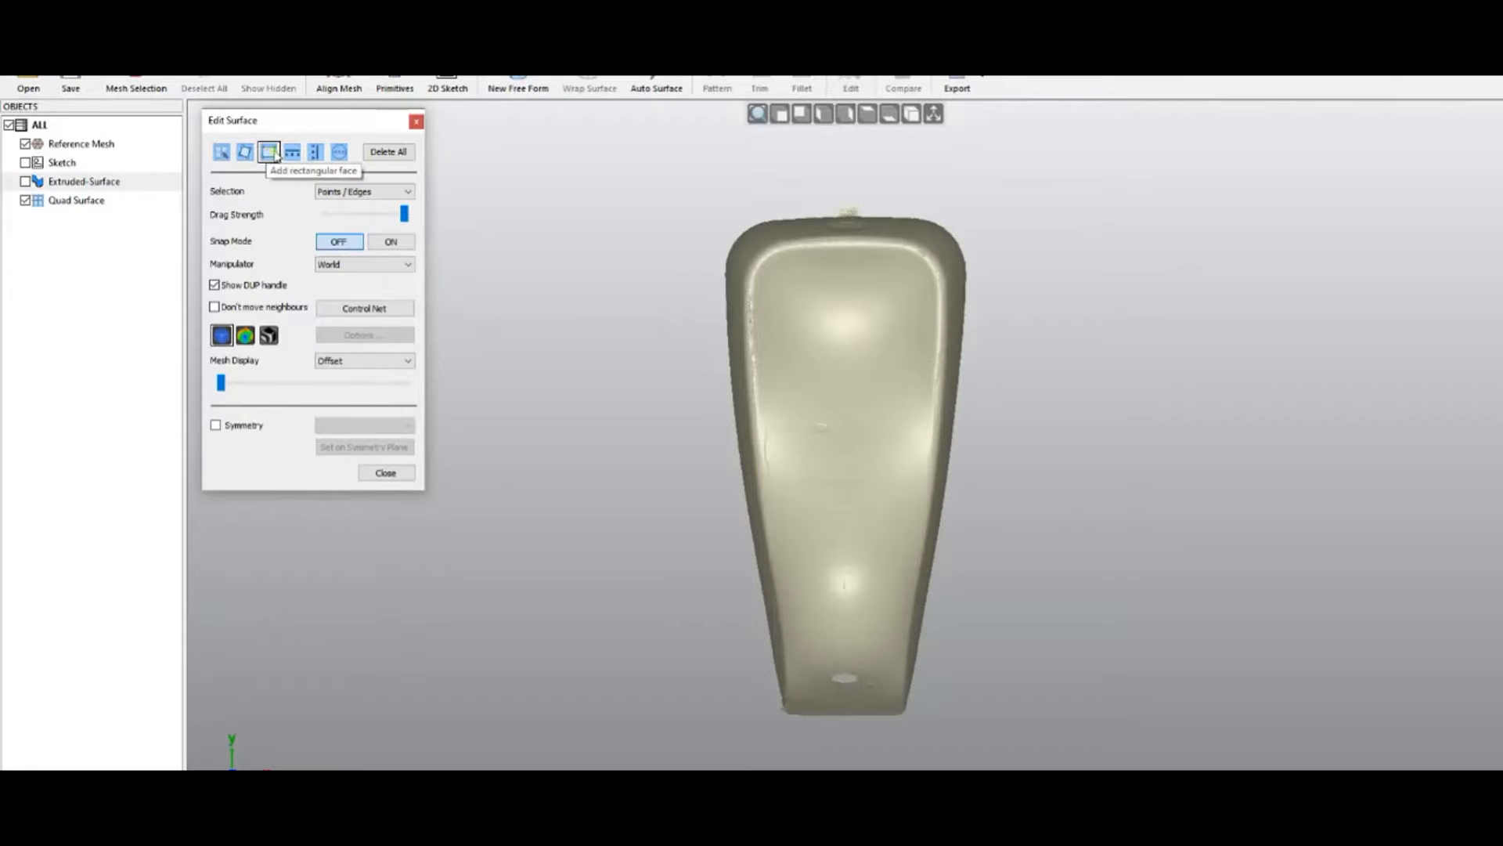
mouse_move(907, 165)
mouse_down()
mouse_move(1219, 573)
mouse_move(1205, 397)
mouse_move(1198, 671)
mouse_move(1211, 721)
mouse_move(1158, 728)
mouse_up()
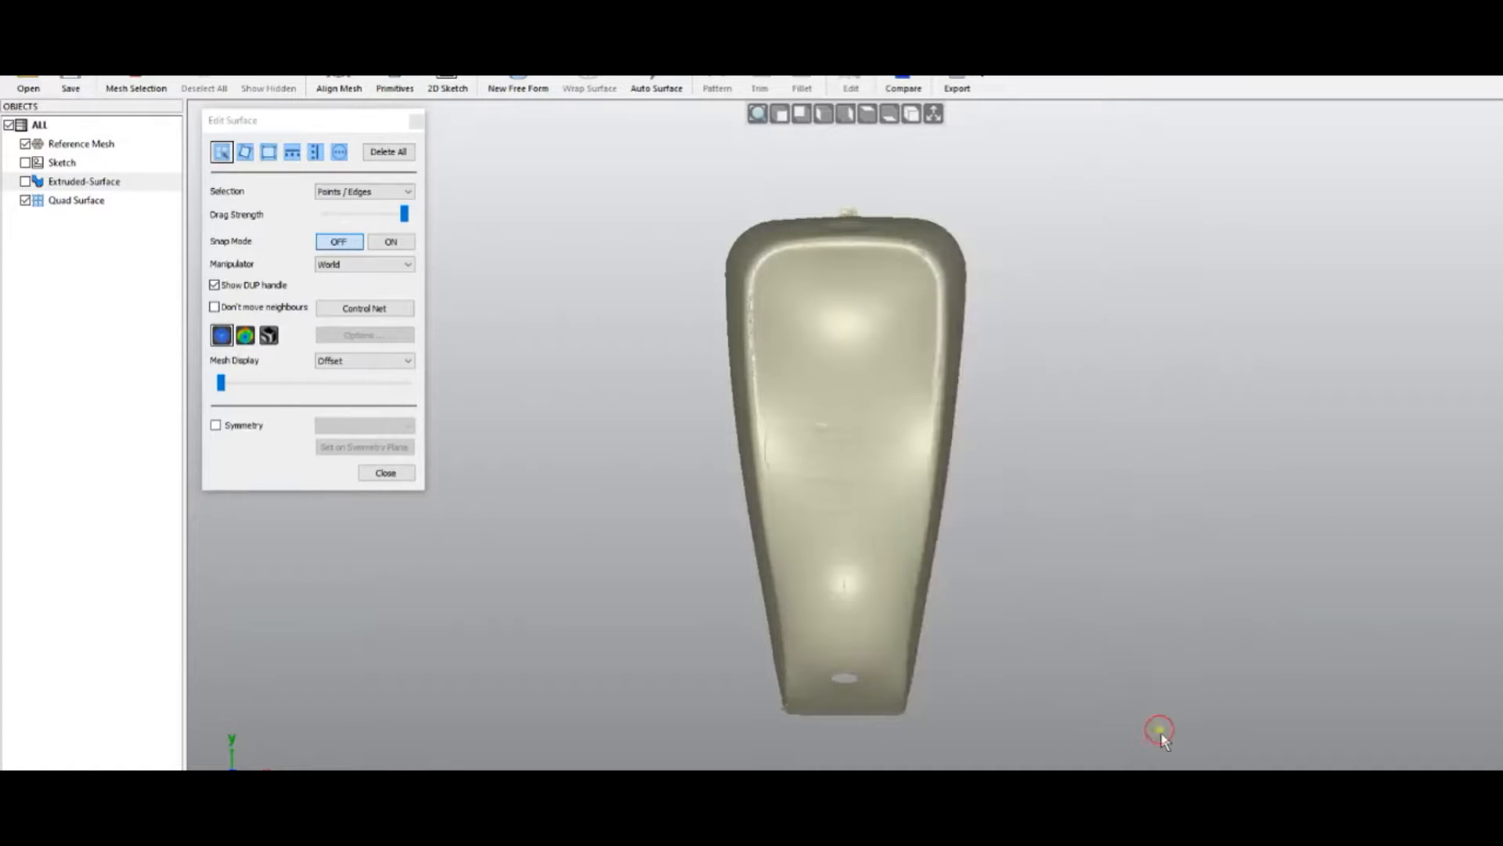
right_drag(775, 610, 593, 274)
right_drag(804, 404, 944, 701)
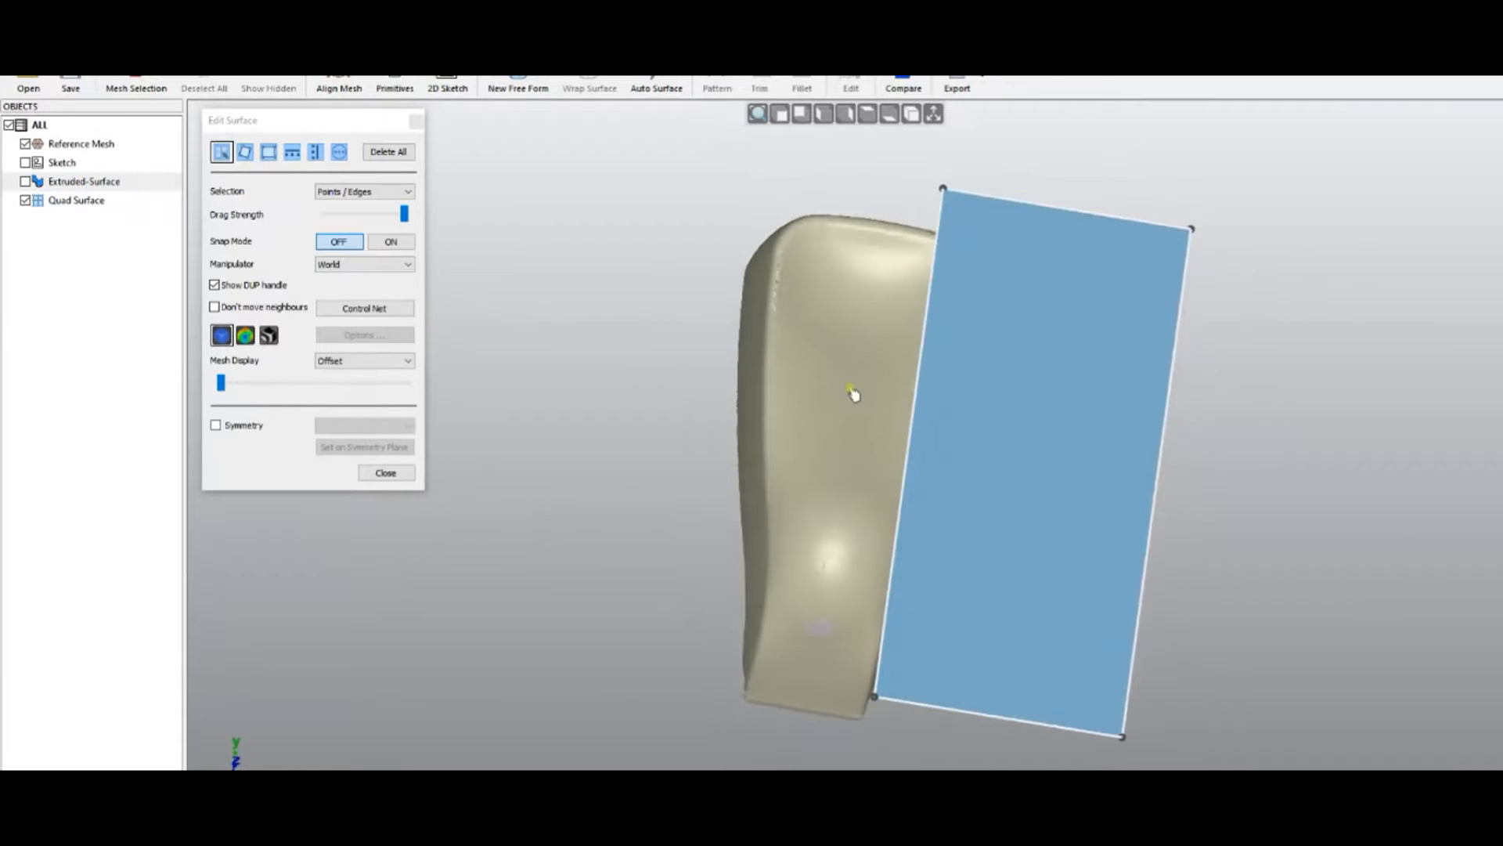
click(873, 118)
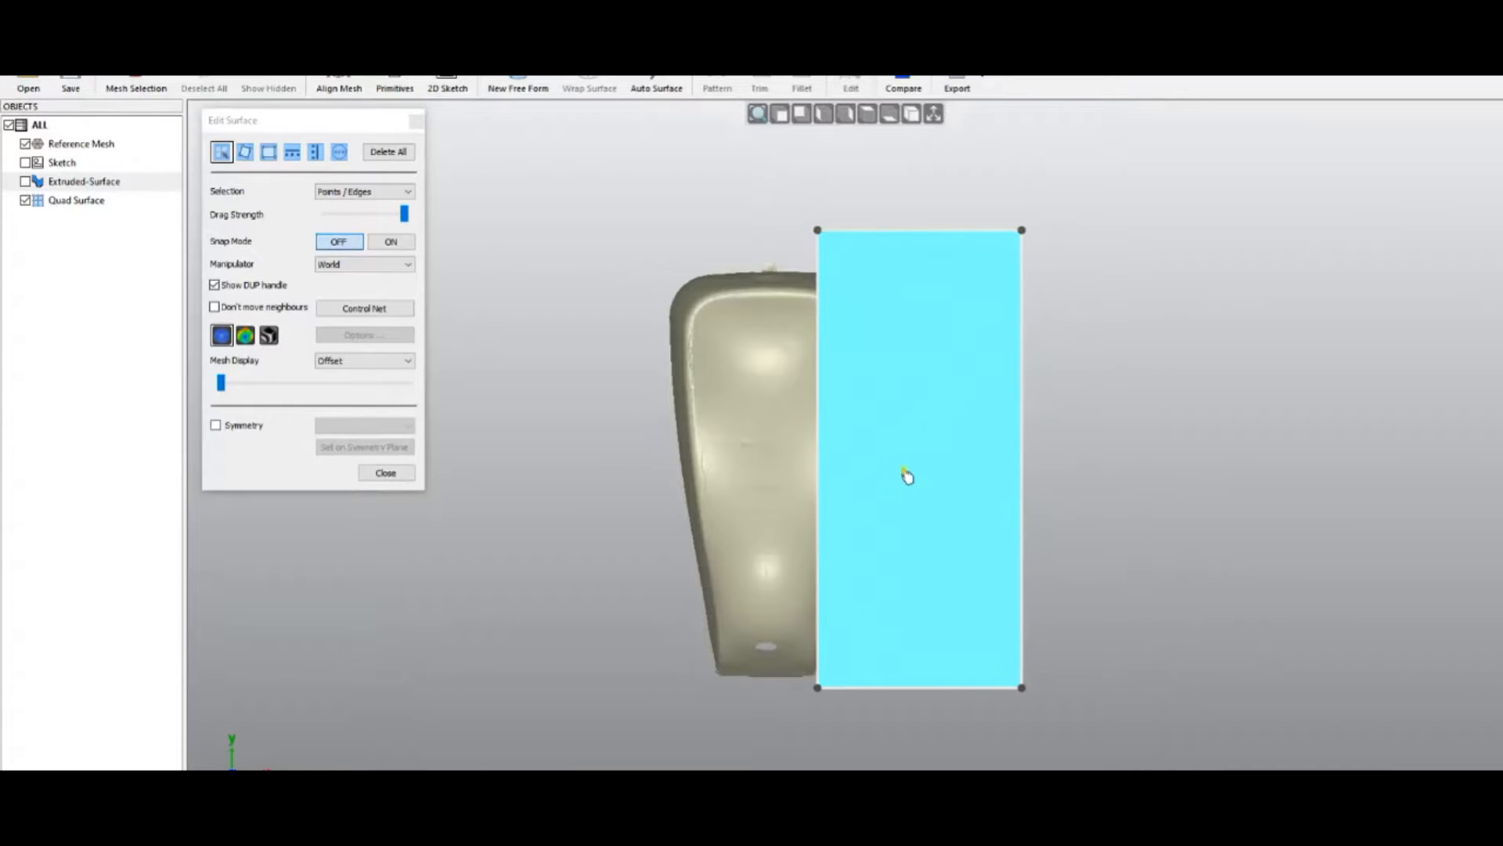
click(337, 196)
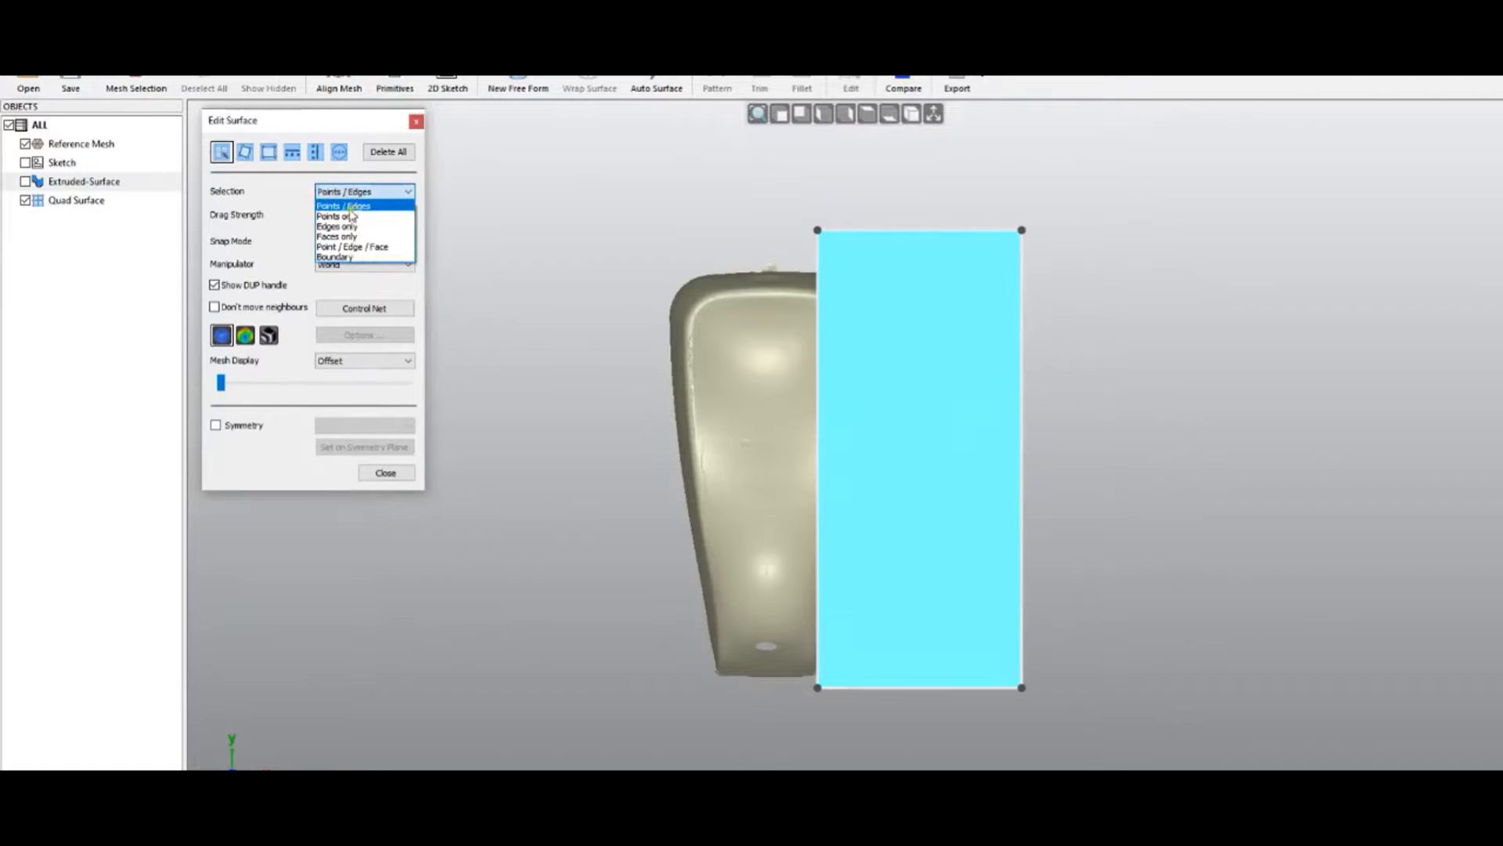
click(344, 216)
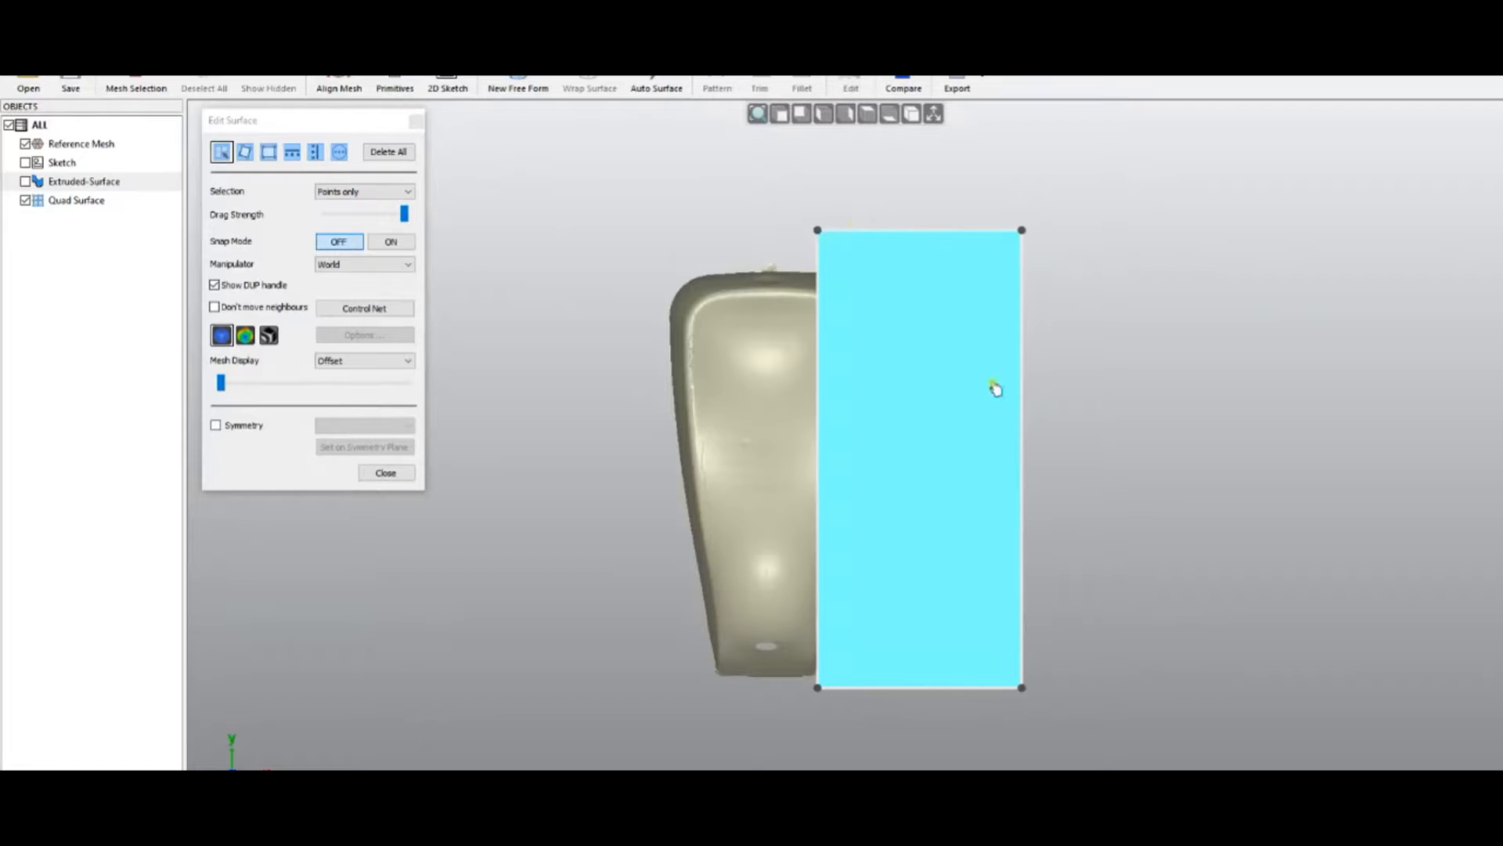
click(345, 192)
click(352, 226)
click(389, 193)
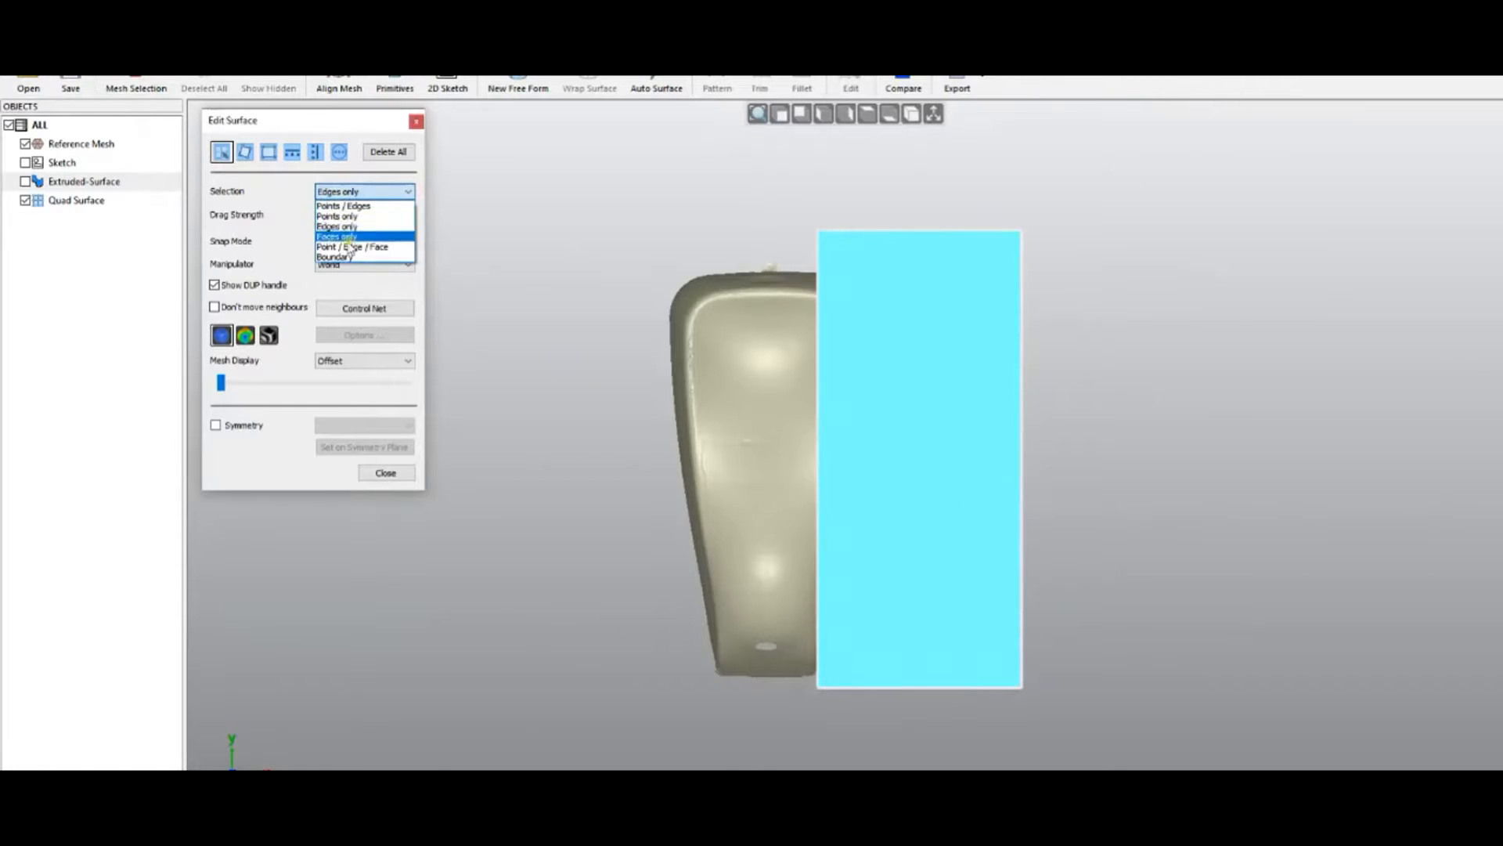
click(363, 240)
right_drag(671, 491, 650, 277)
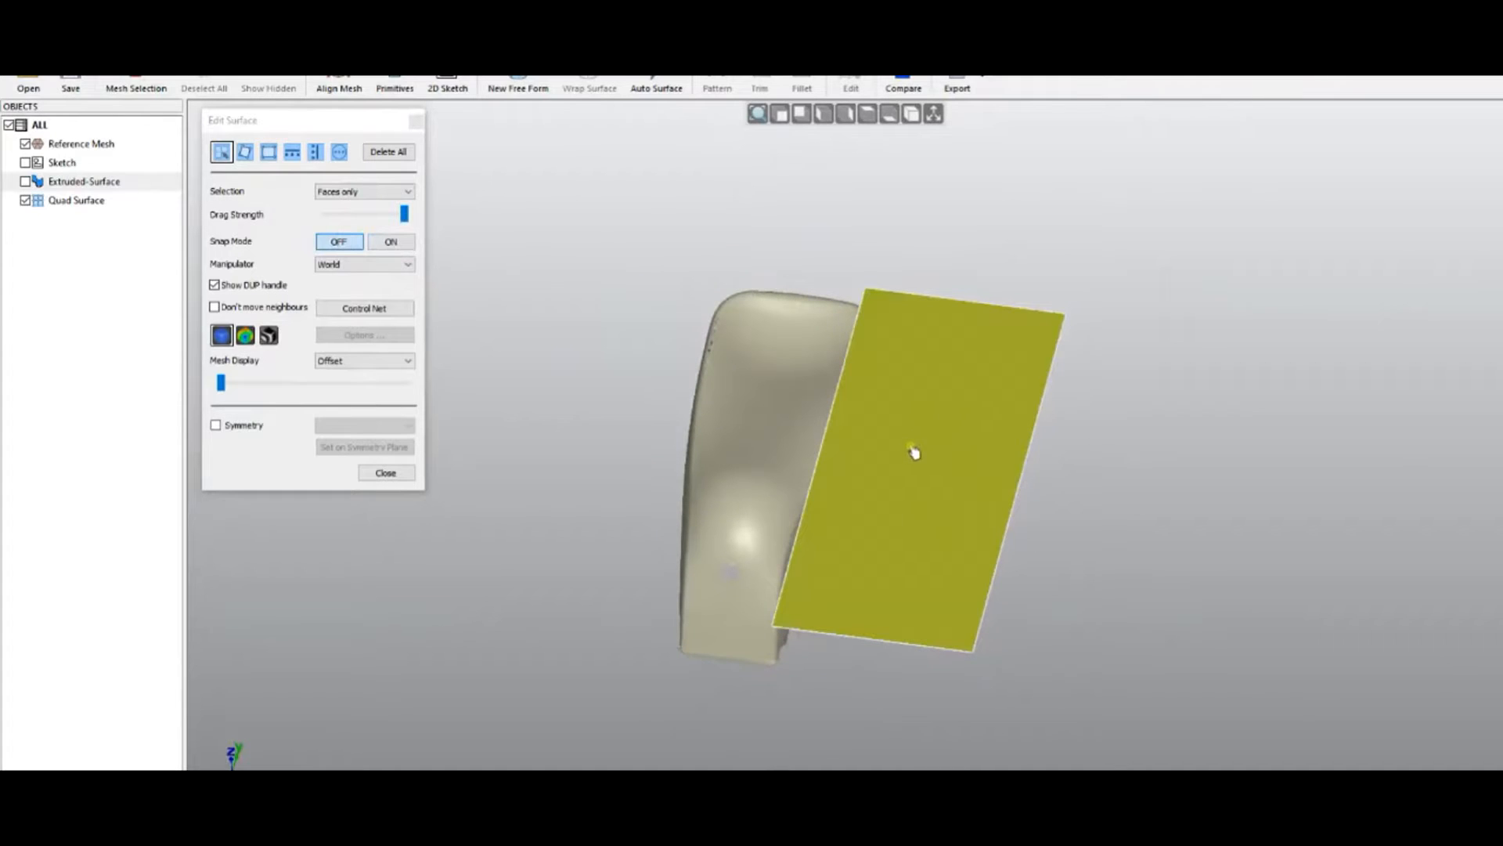
click(979, 431)
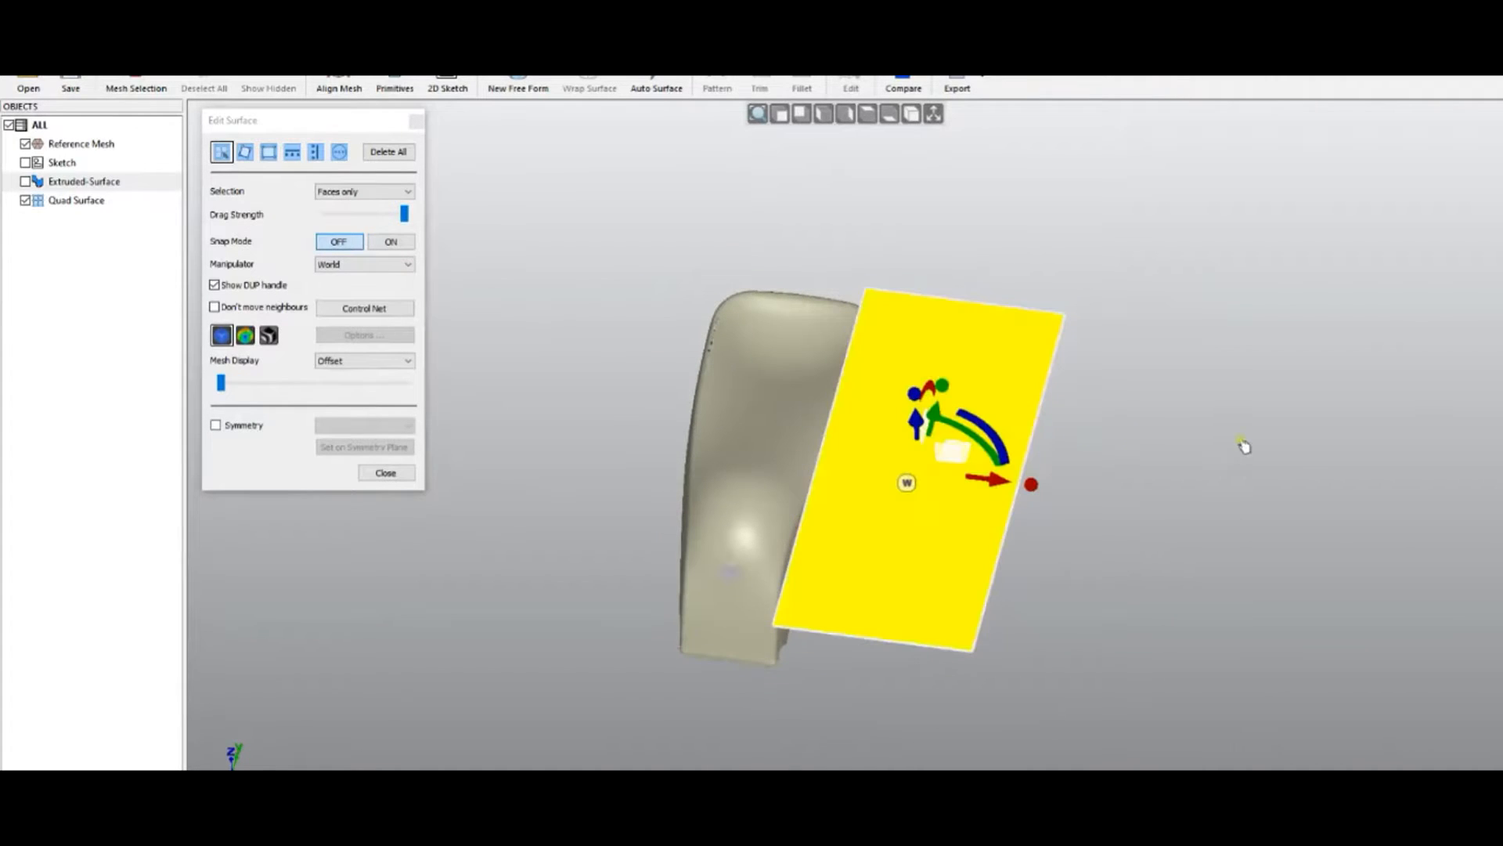
click(347, 193)
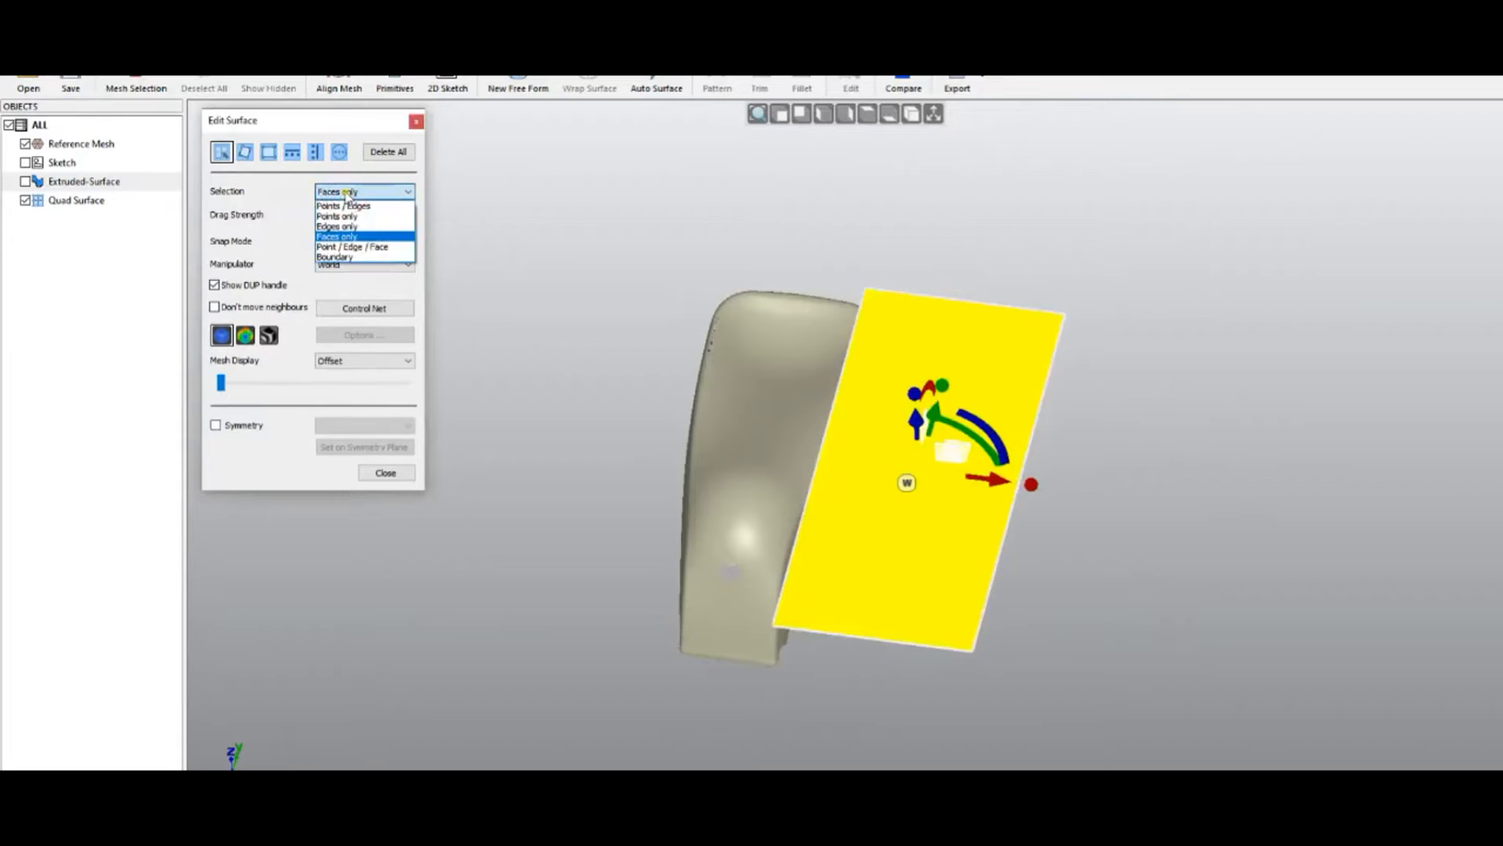
click(352, 246)
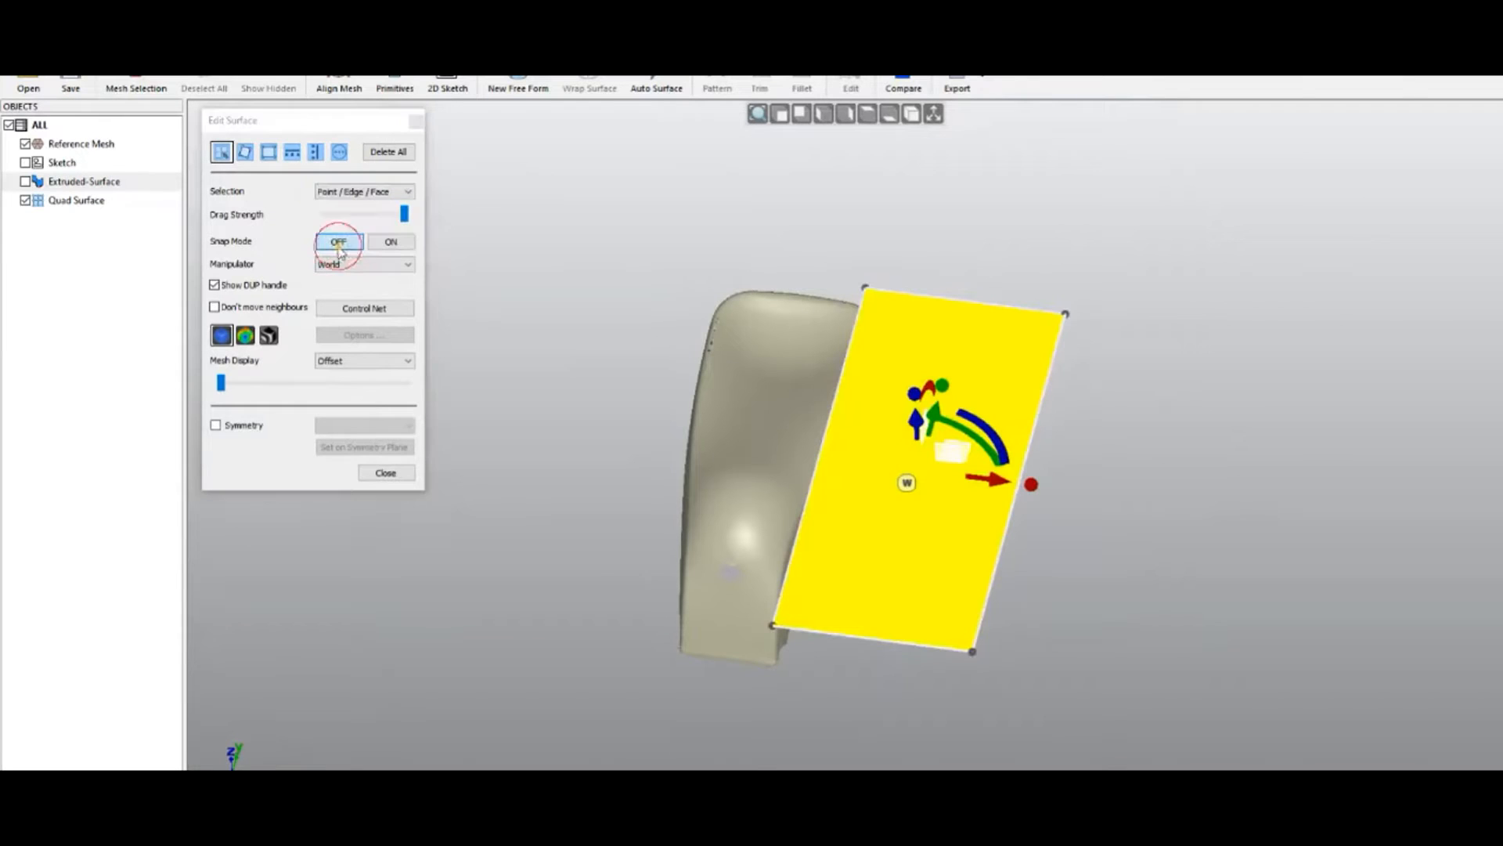
click(590, 261)
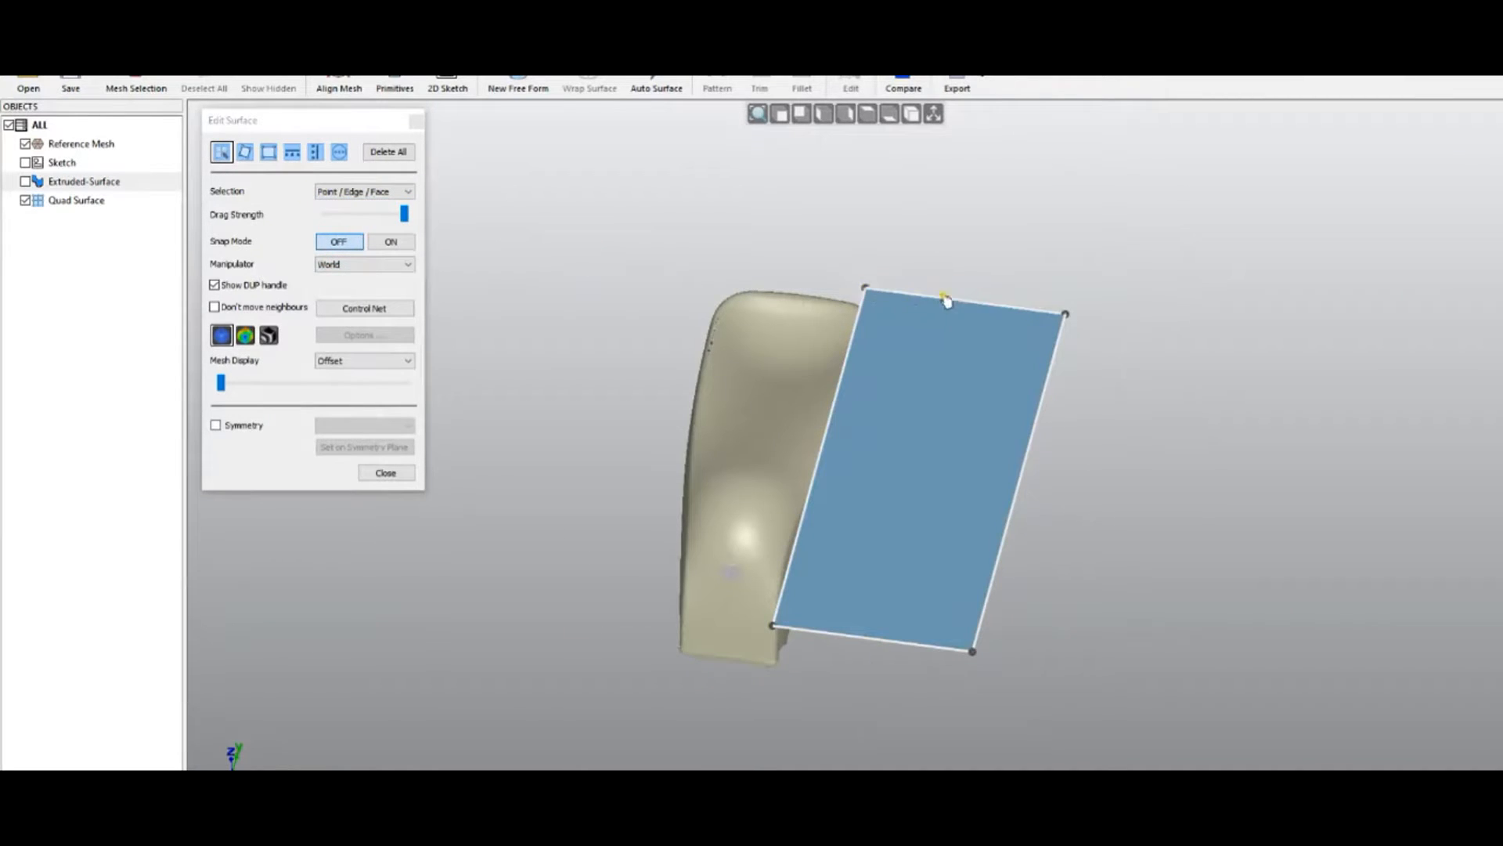
click(403, 194)
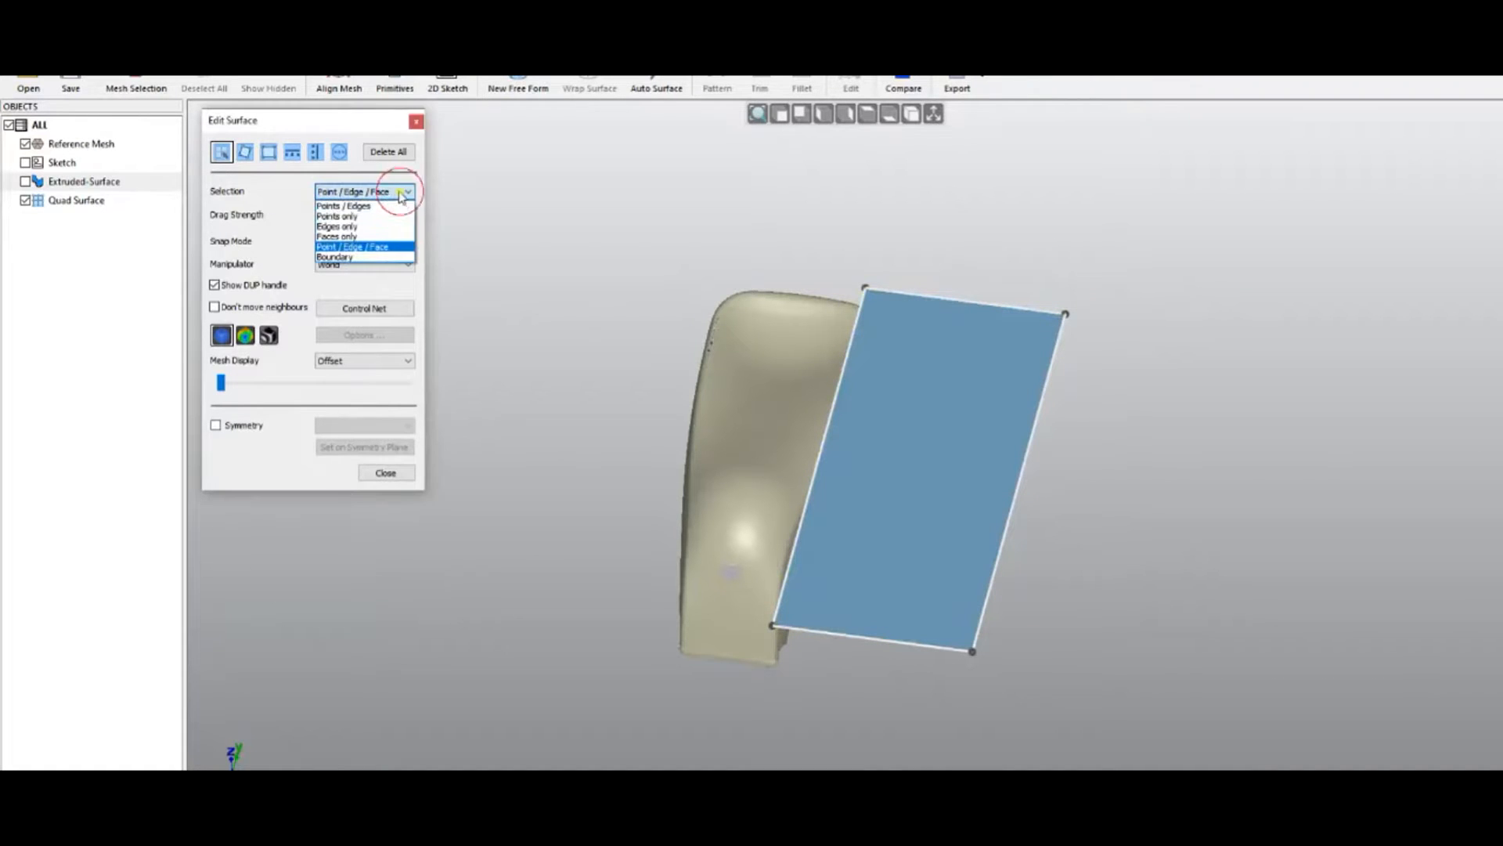
click(342, 207)
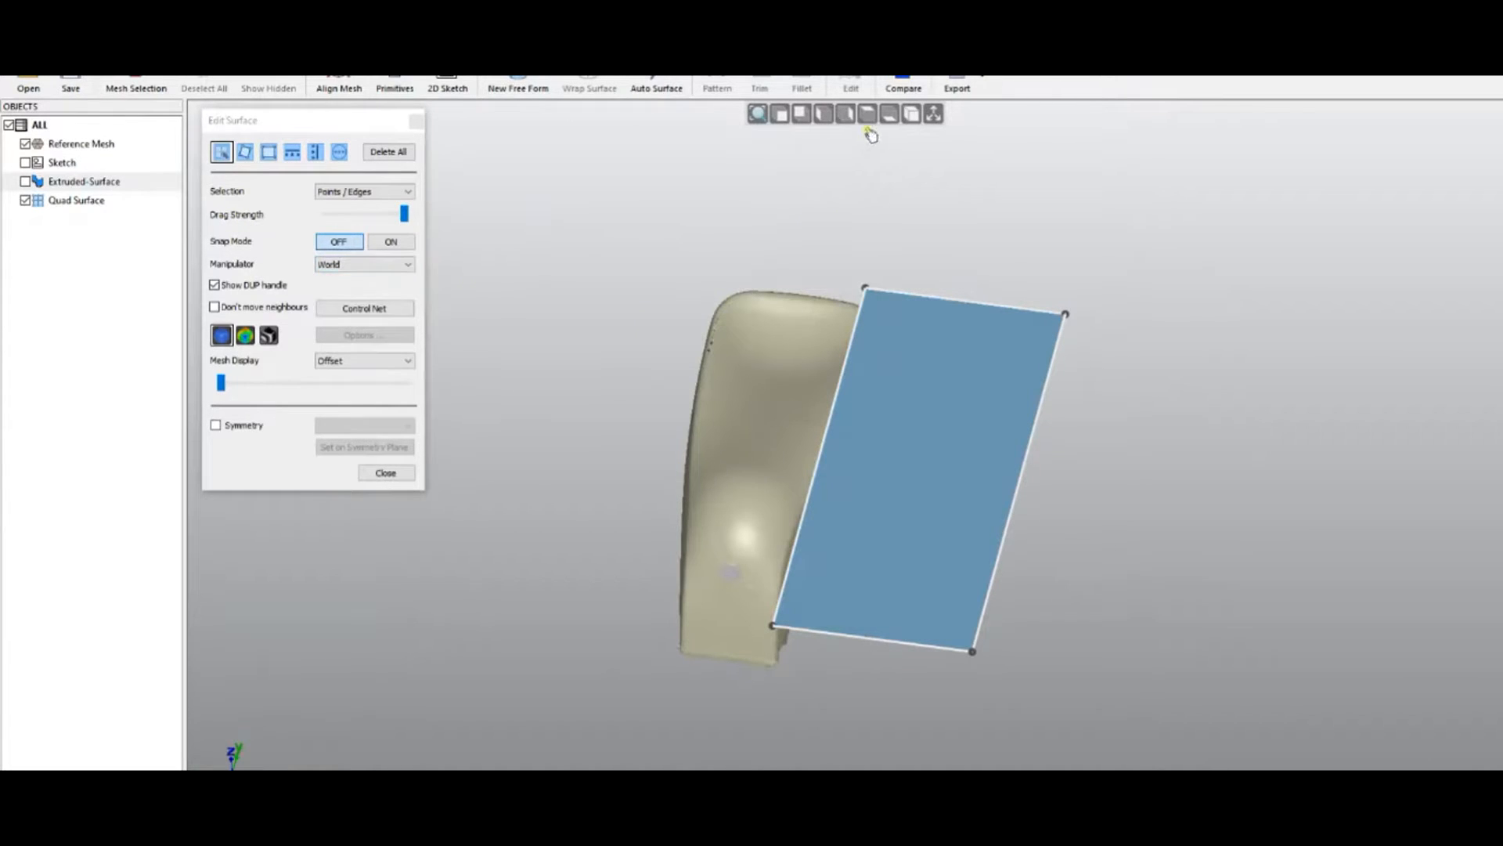
Tilt the view and select the quad surface's top-left corner point
click(845, 114)
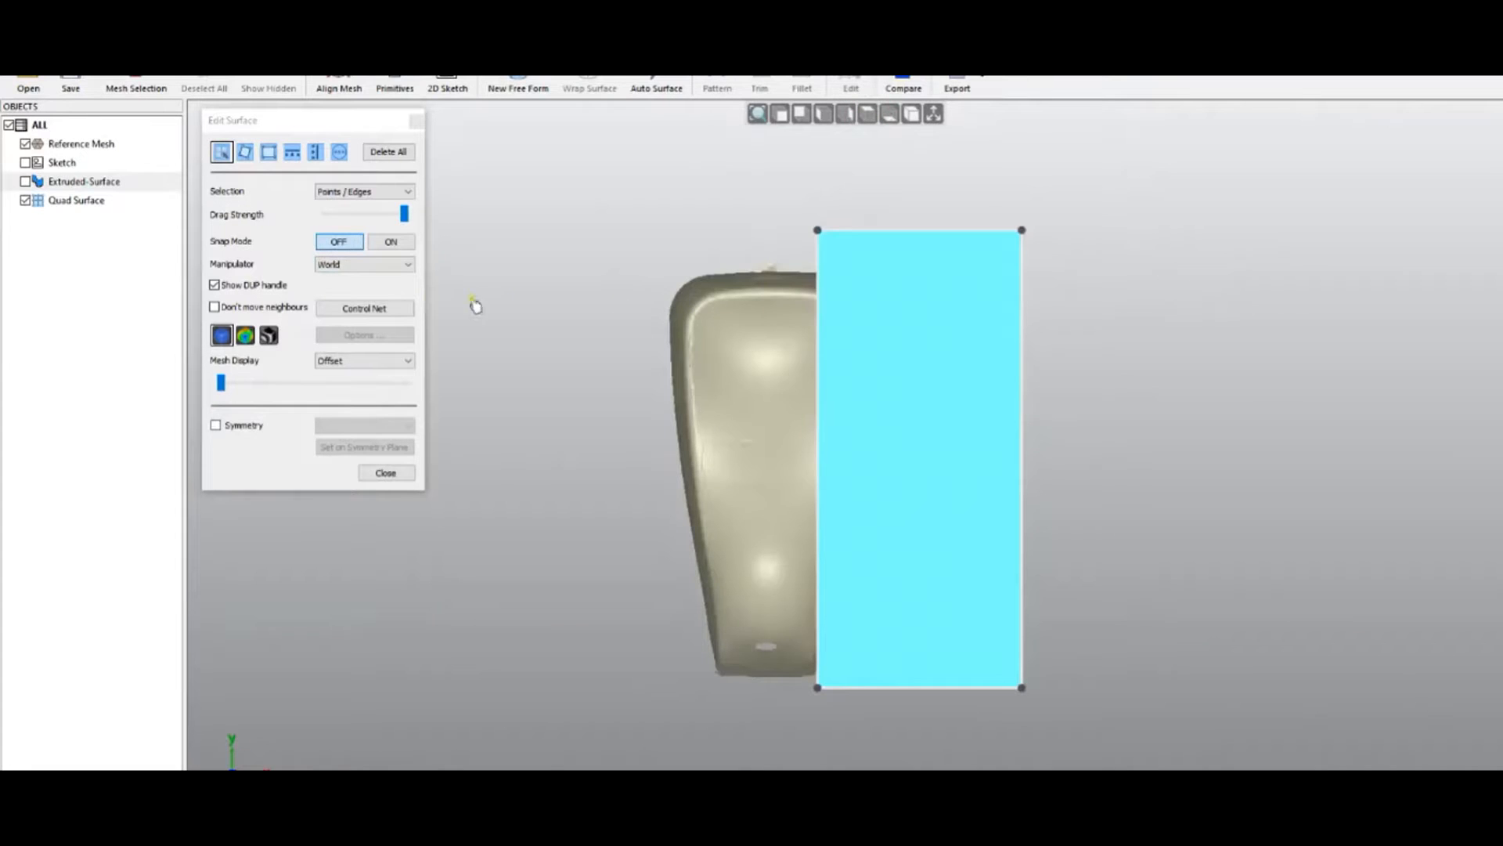
click(861, 232)
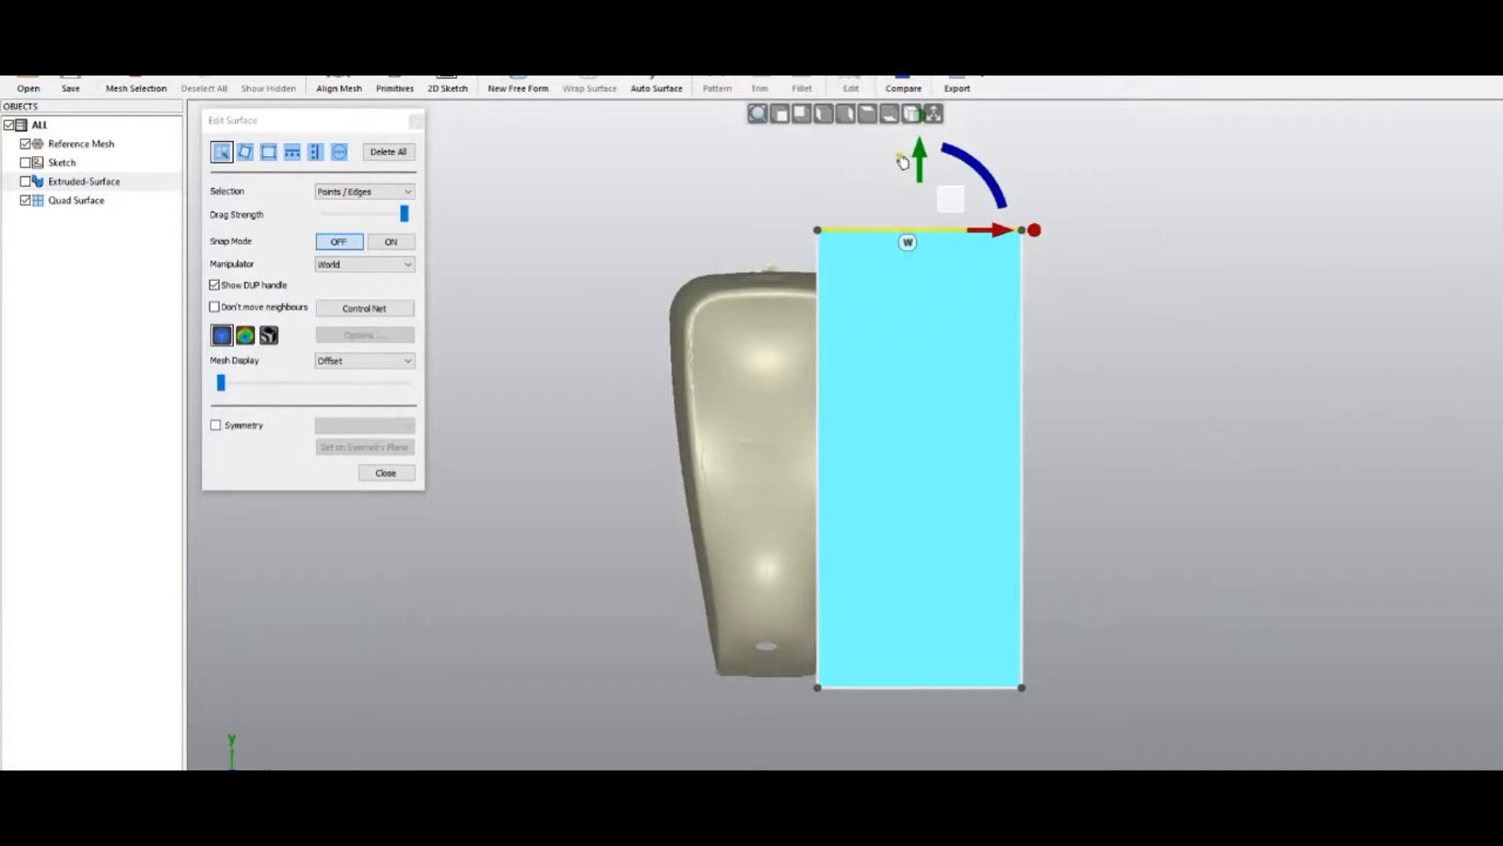
right_drag(702, 564, 625, 223)
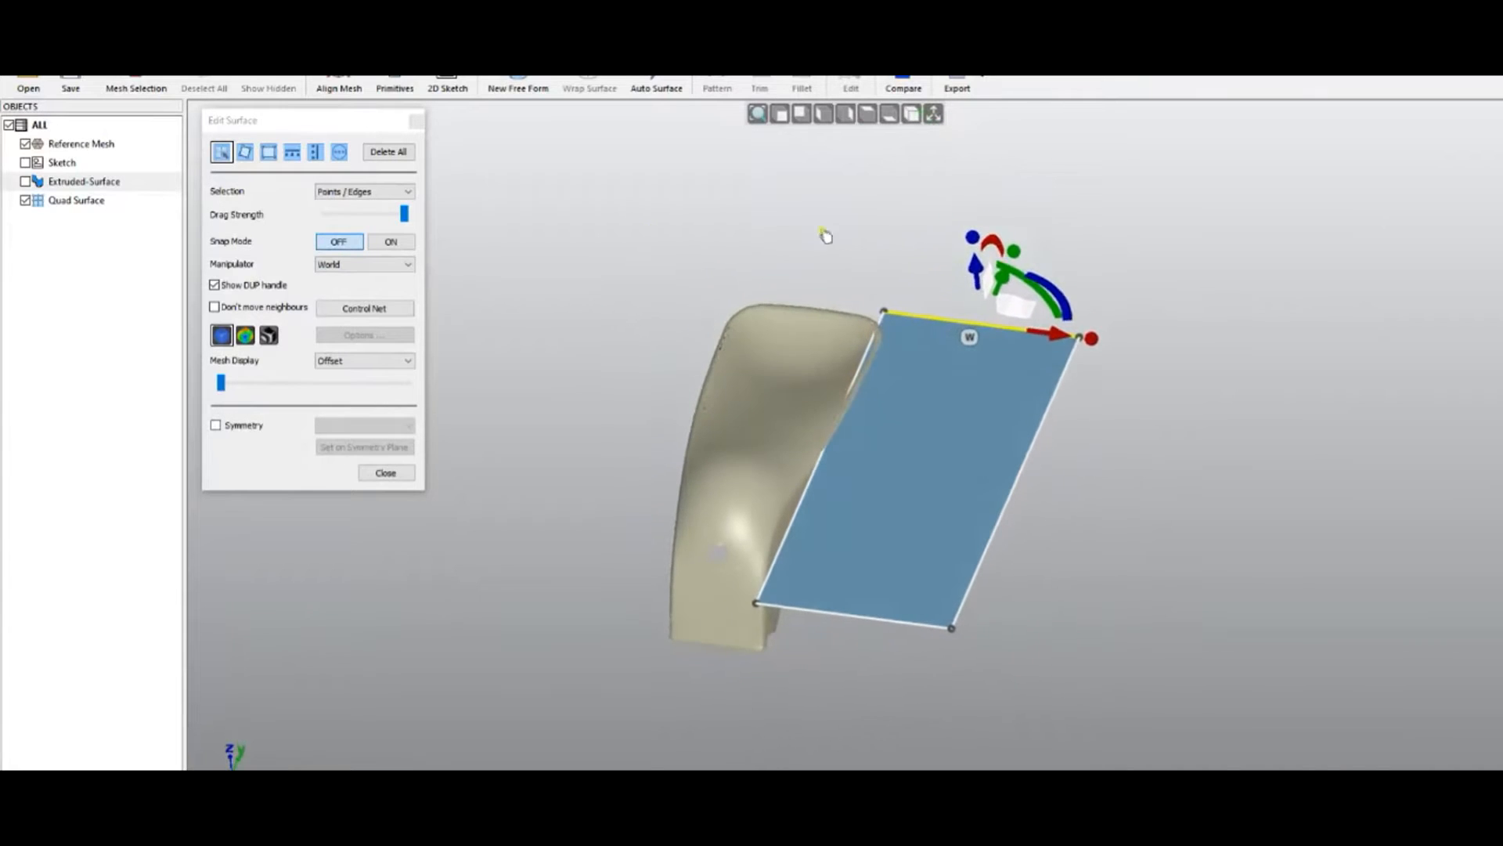
scroll(1104, 269, up, 5)
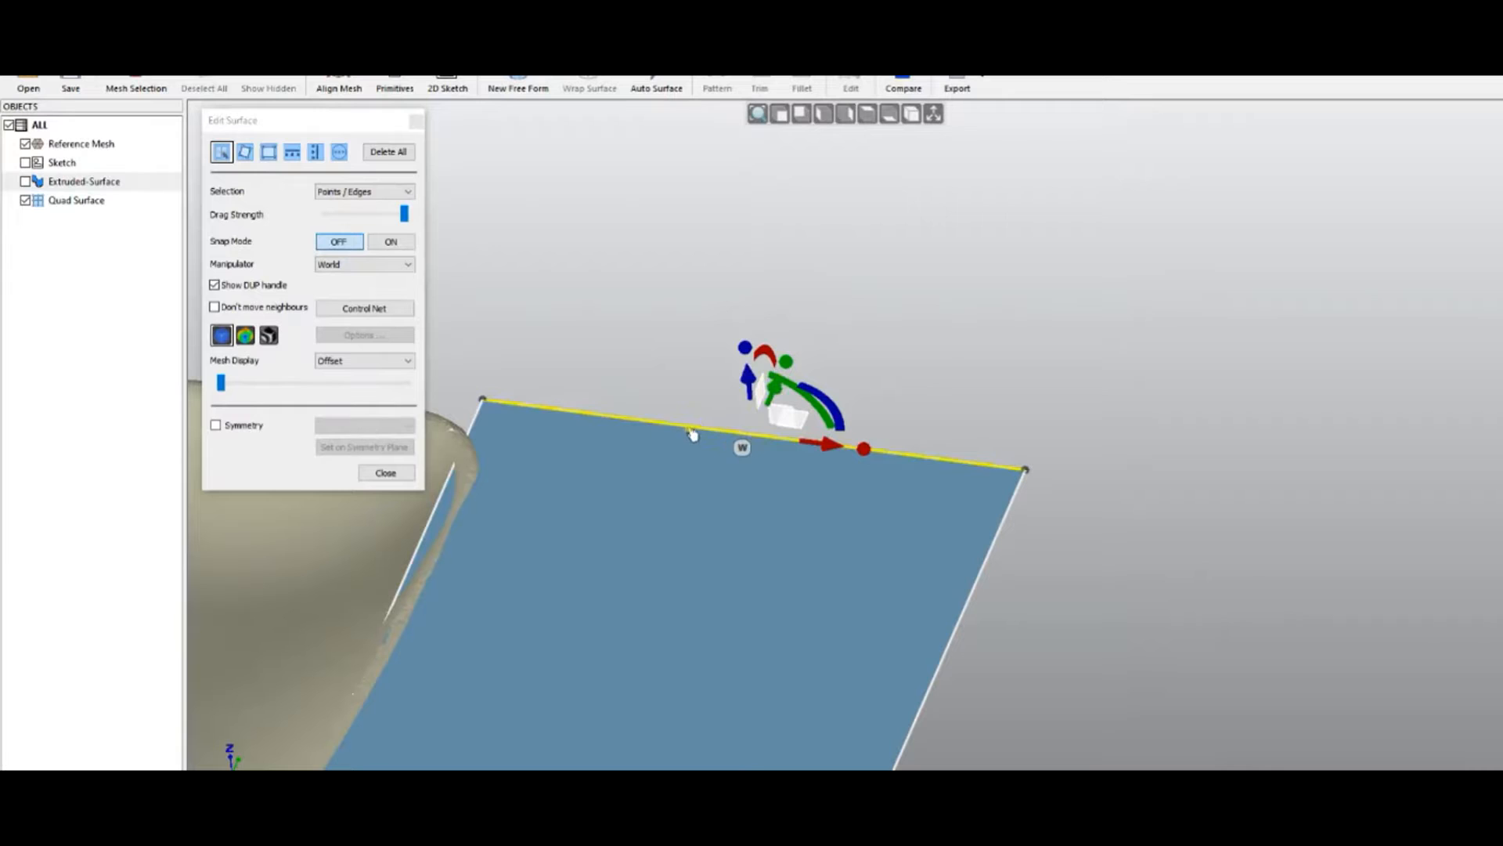
click(482, 401)
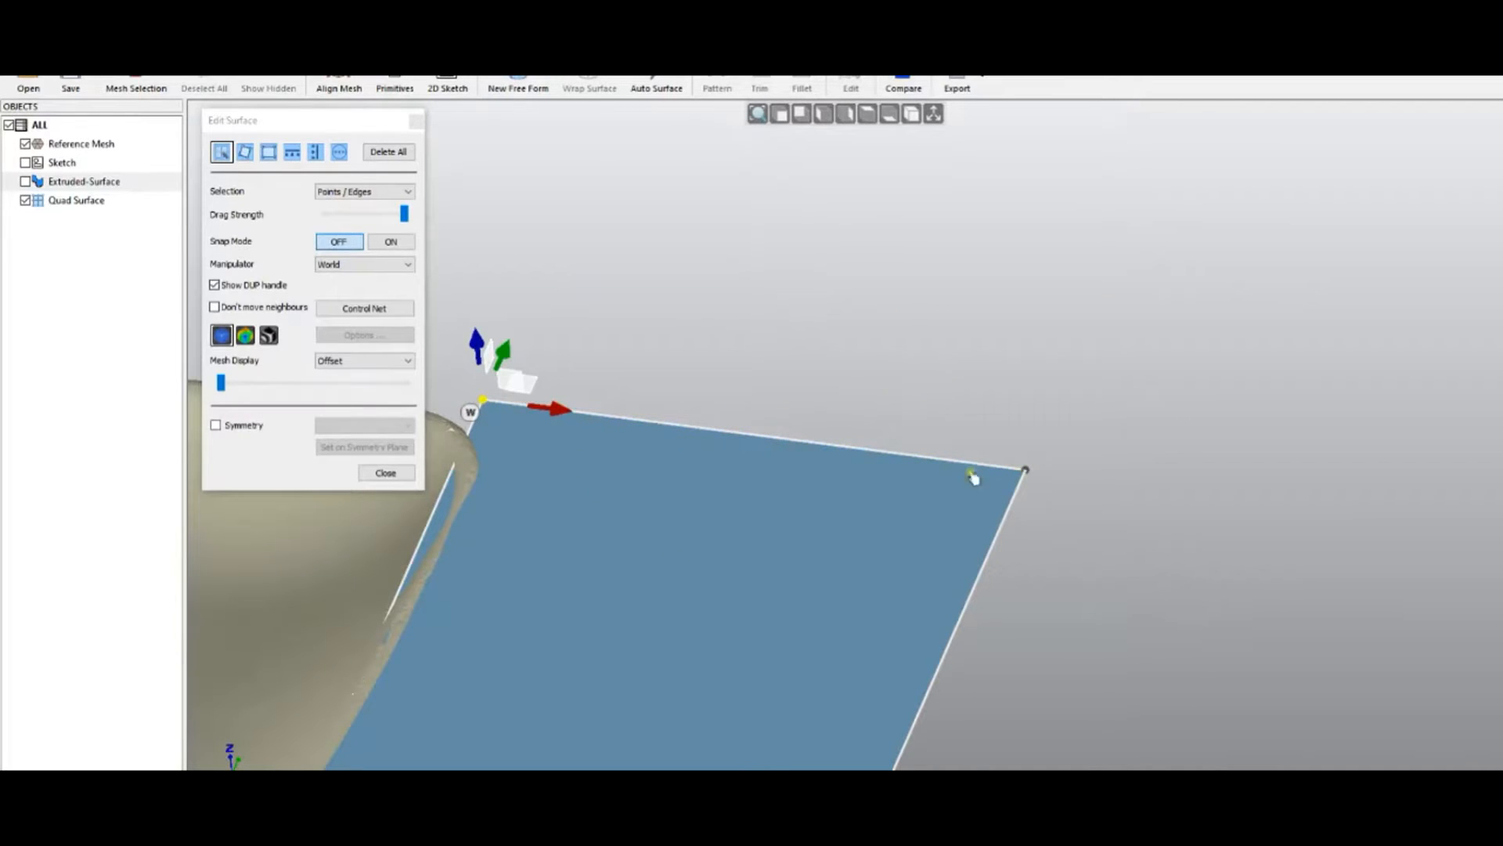
scroll(1062, 404, down, 3)
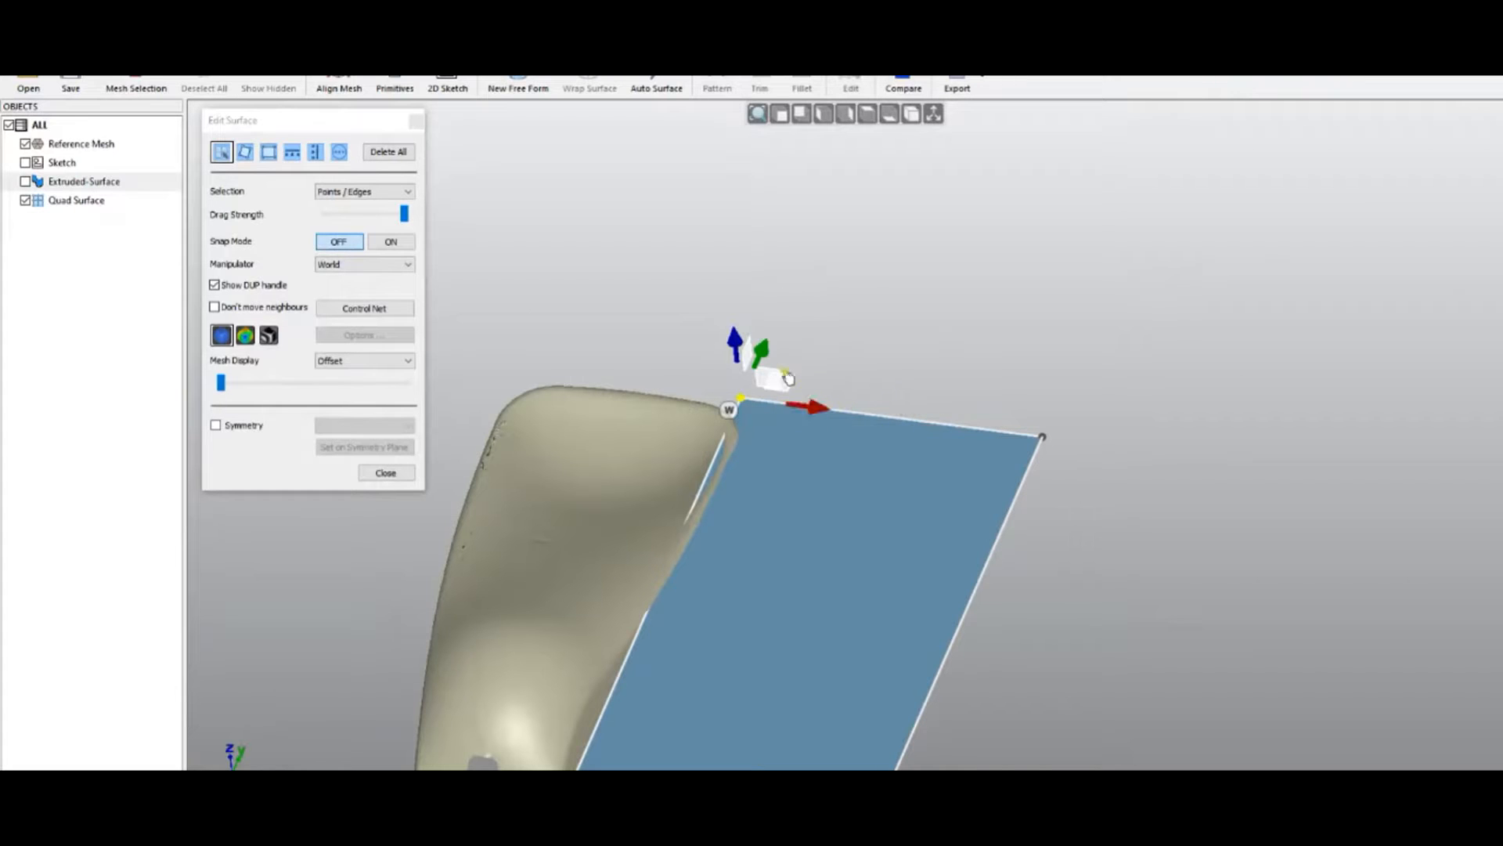
Move the top-left corner within its plane, then raise it vertically along the blue Z arrow
middle_drag(831, 308, 791, 538)
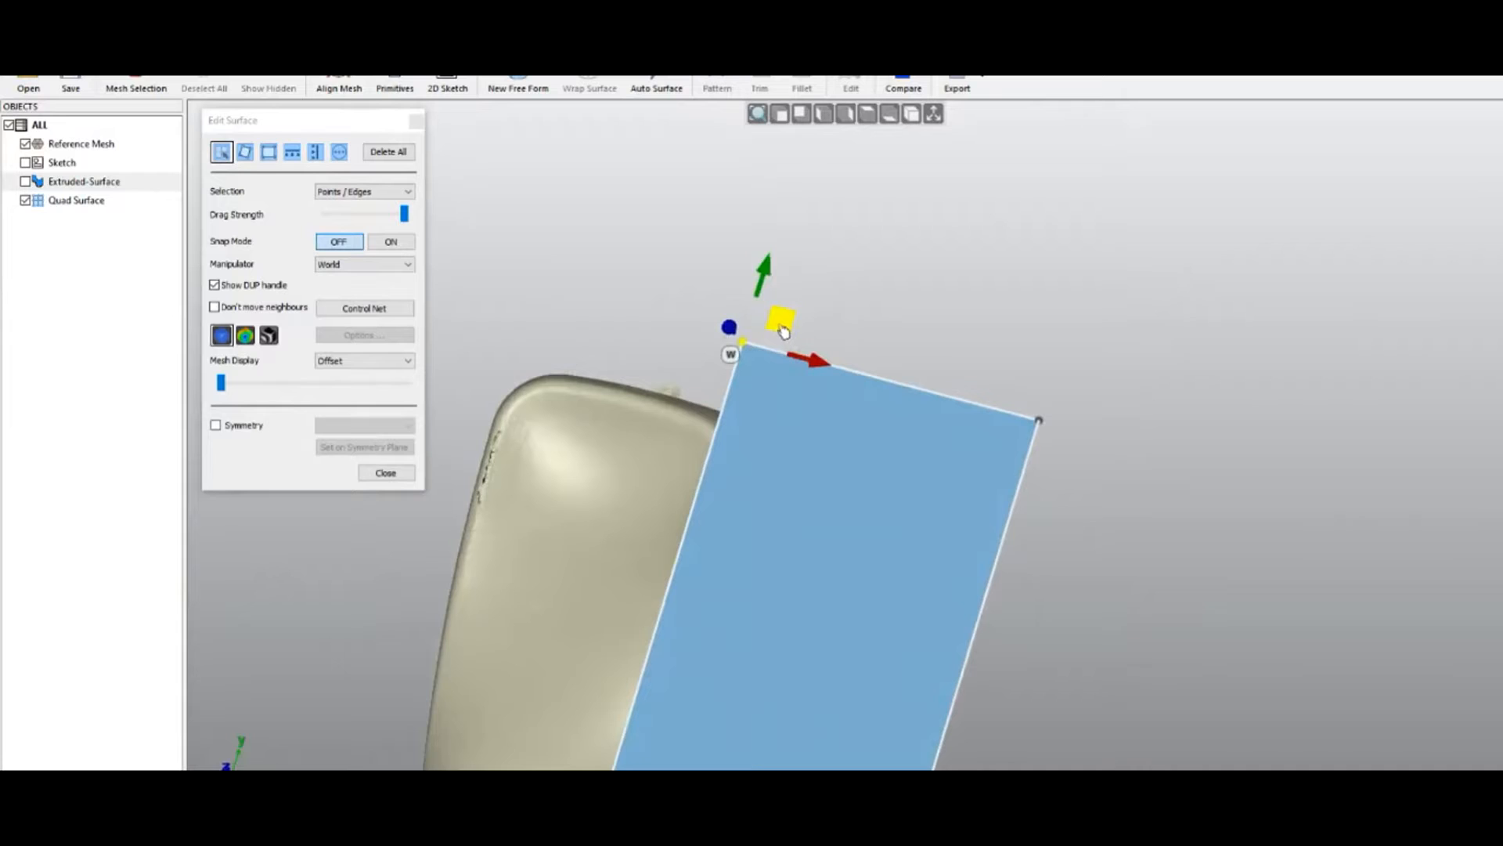
scroll(782, 329, up, 2)
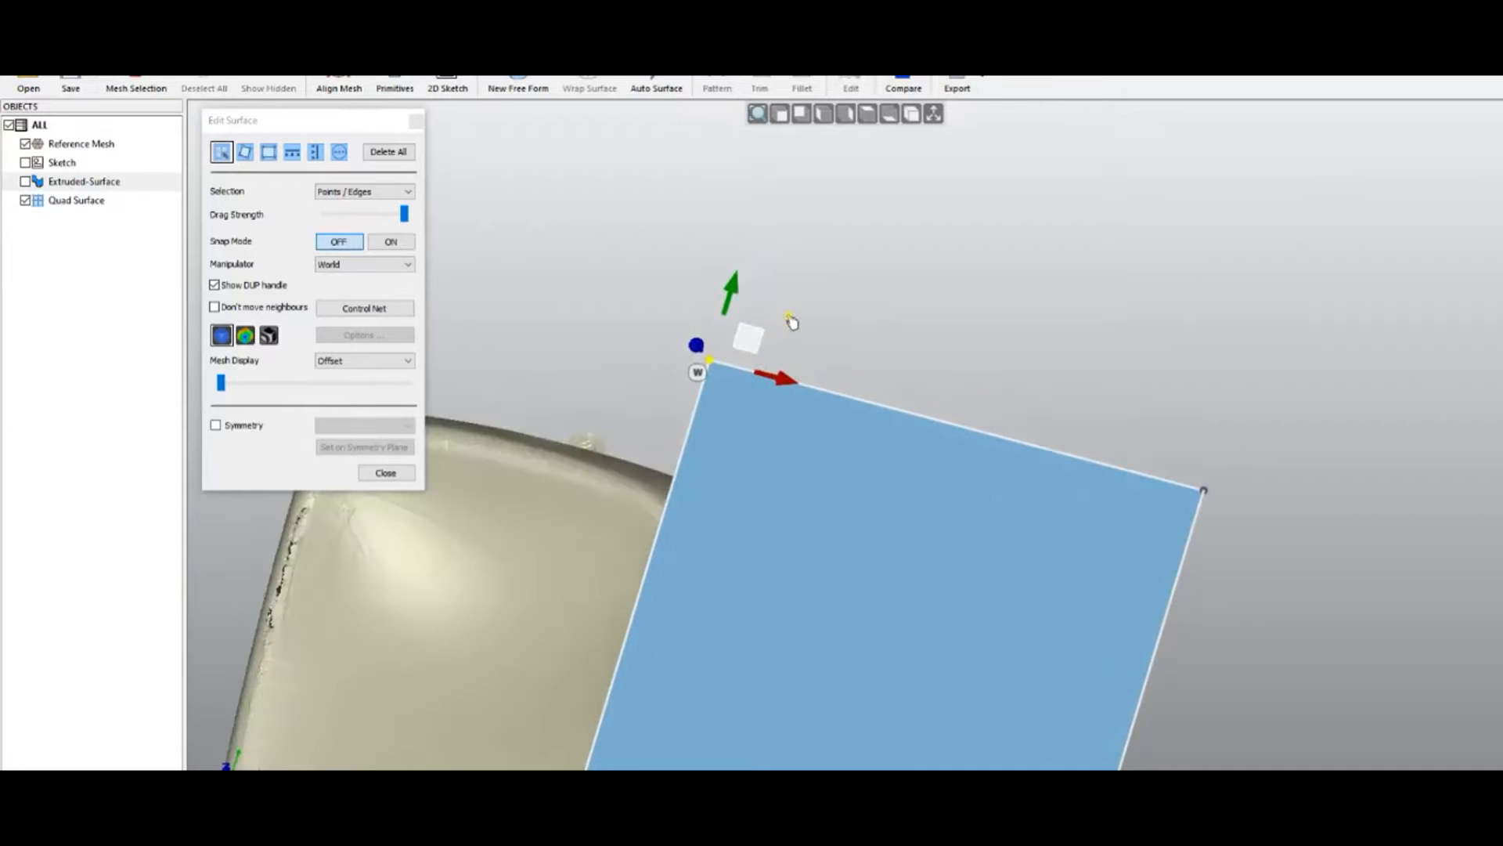
mouse_move(760, 346)
mouse_down()
mouse_move(769, 304)
mouse_move(712, 345)
mouse_move(801, 352)
mouse_move(738, 302)
mouse_move(708, 339)
mouse_move(736, 341)
mouse_move(721, 307)
mouse_move(763, 344)
mouse_up()
middle_drag(555, 523, 522, 274)
drag(772, 354, 744, 230)
scroll(826, 446, down, 4)
mouse_move(833, 506)
middle_down()
mouse_move(862, 501)
mouse_move(882, 418)
middle_up()
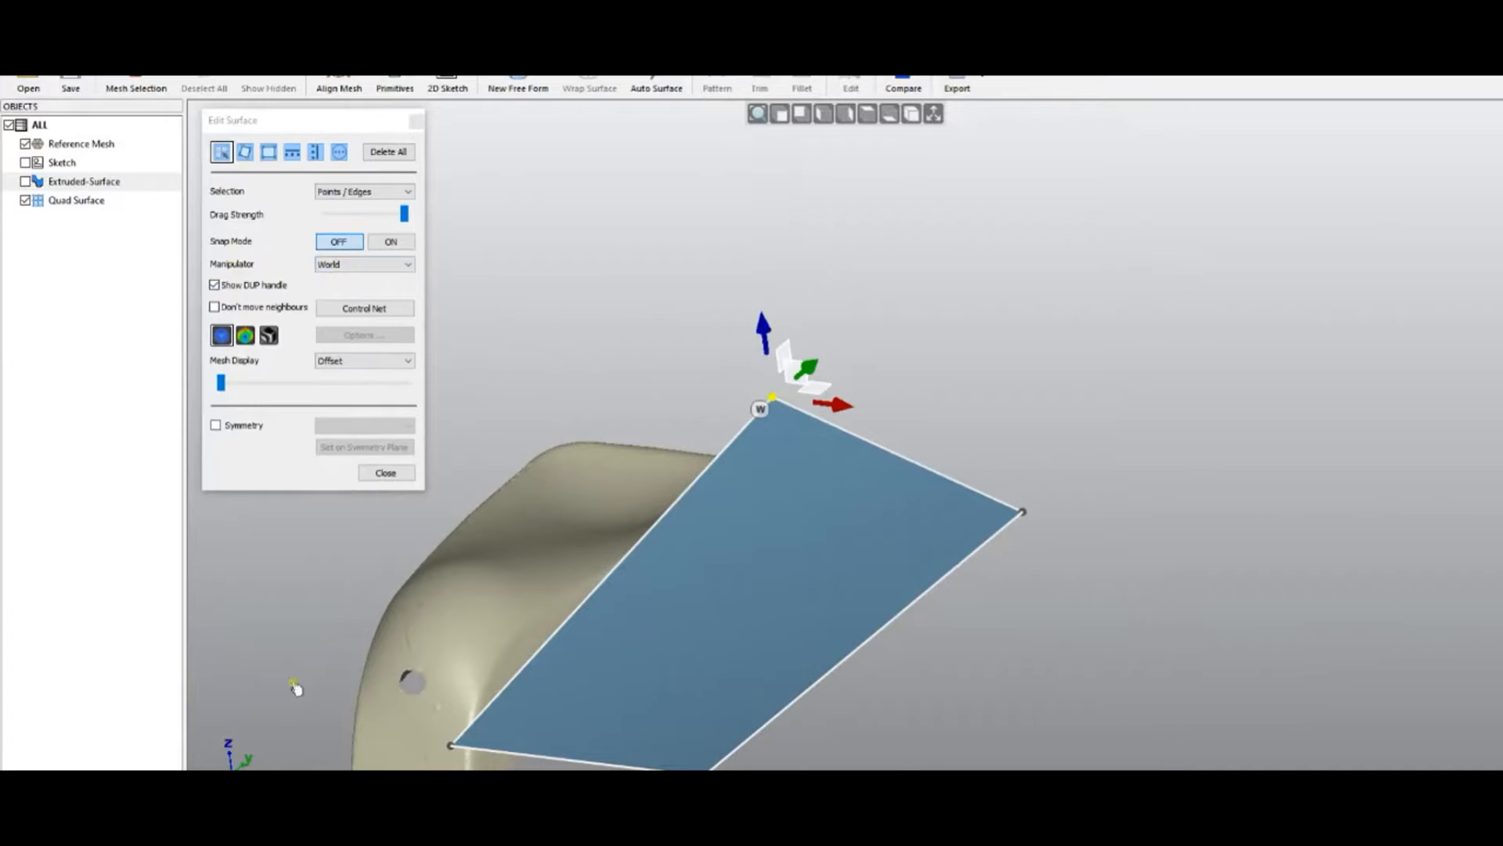
Set the Manipulator to Screen and drag the top corner point into a new position
click(357, 266)
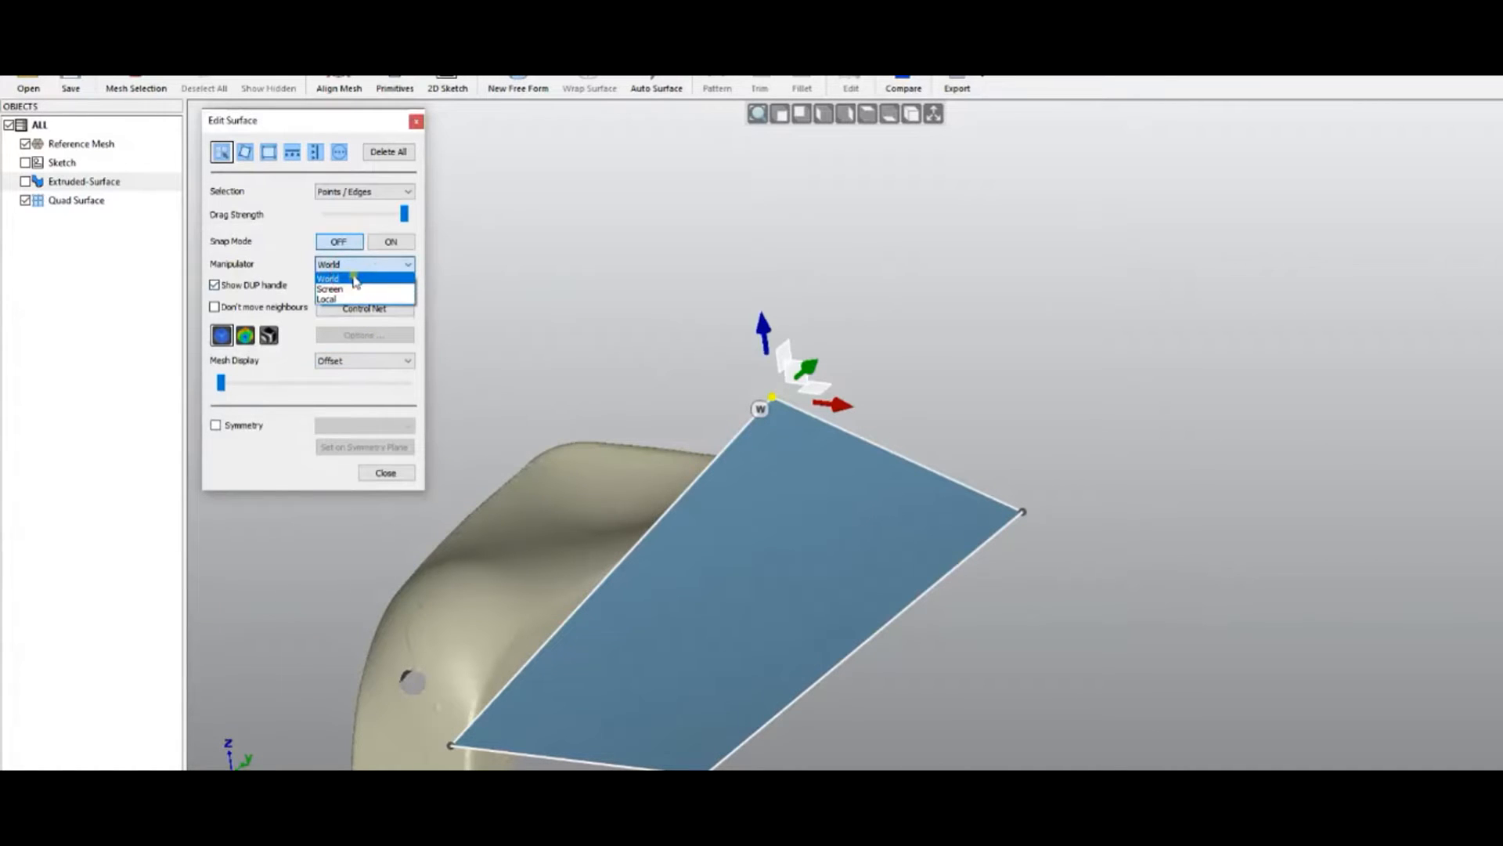
click(347, 290)
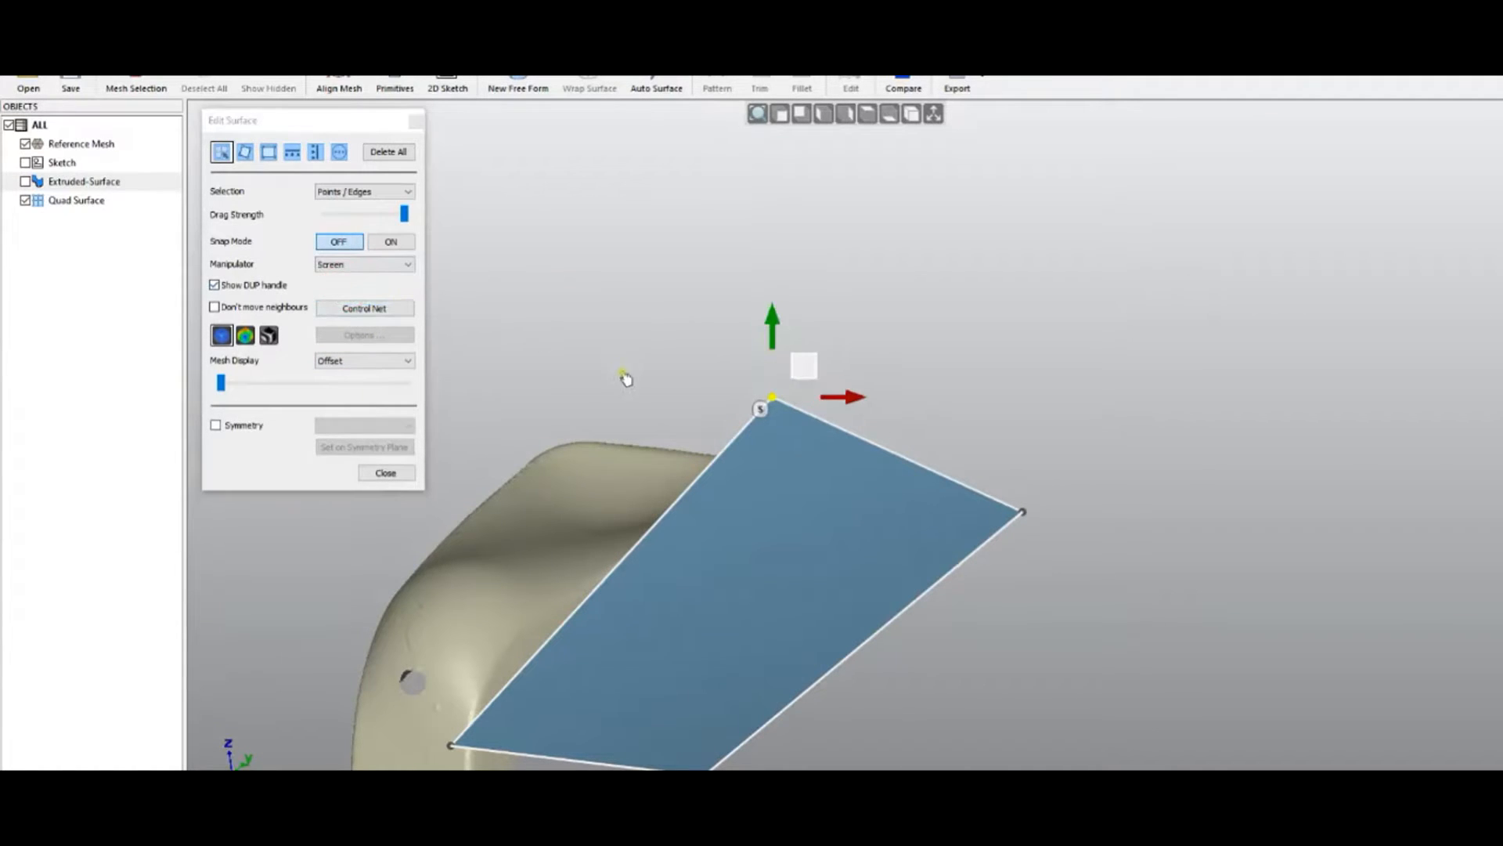
drag(800, 365, 716, 390)
middle_drag(650, 610, 760, 638)
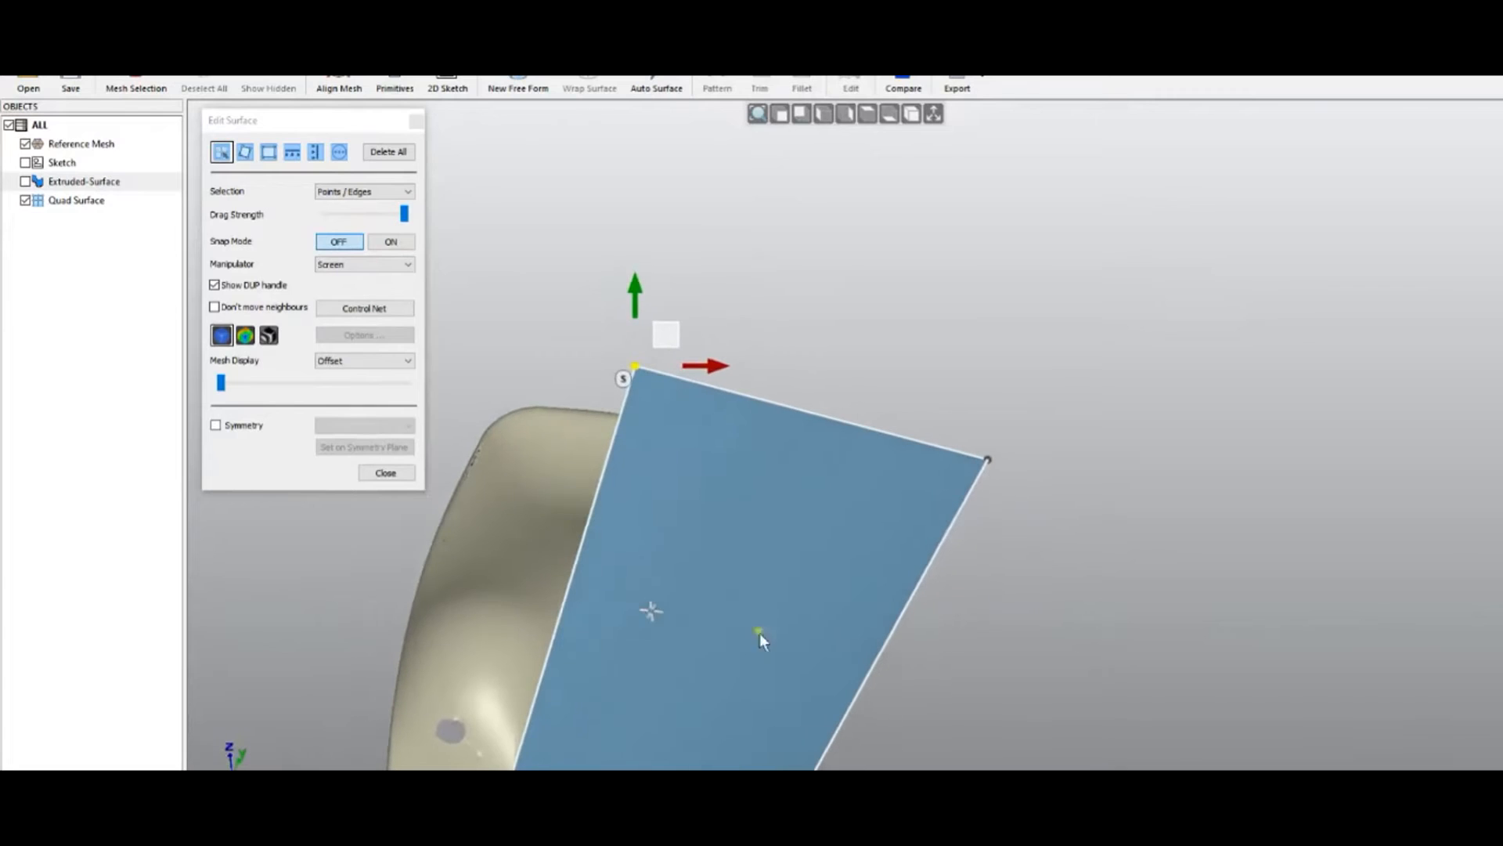
drag(667, 335, 717, 330)
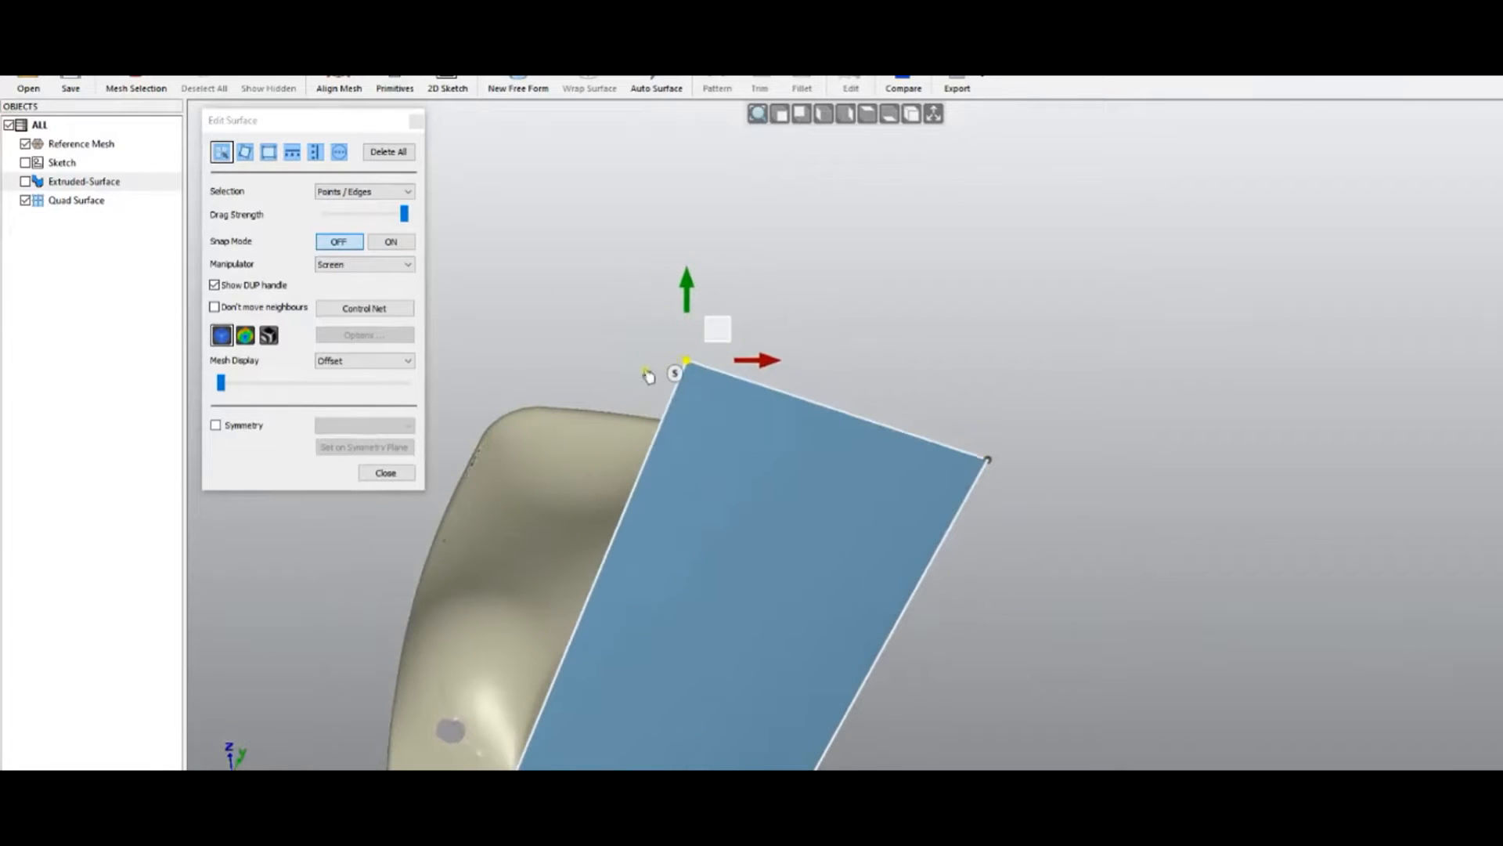
Keep the Screen manipulator setting and view the surface and mesh in Top View
click(374, 266)
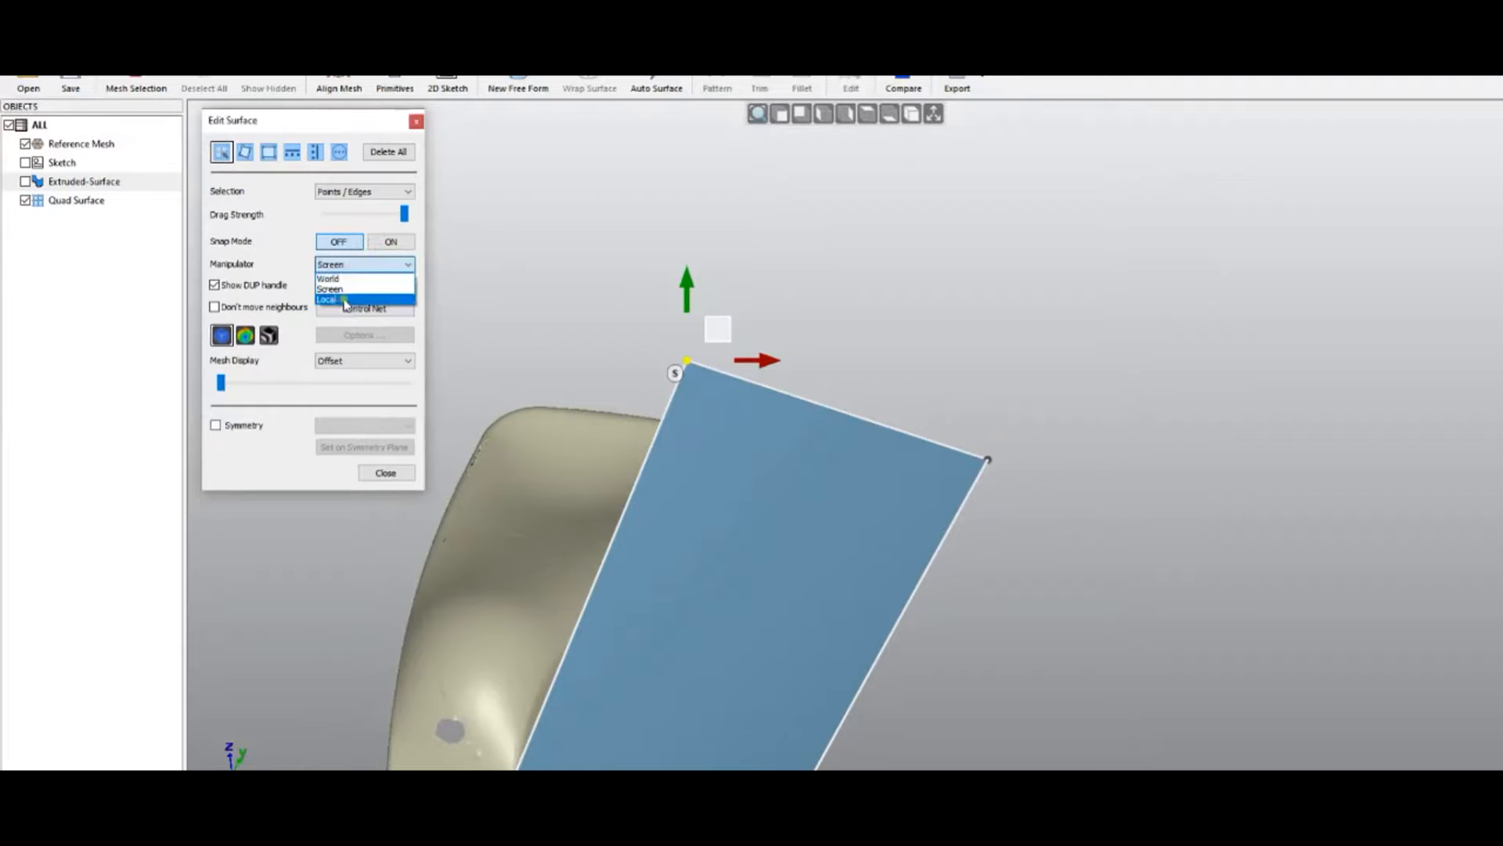
click(588, 303)
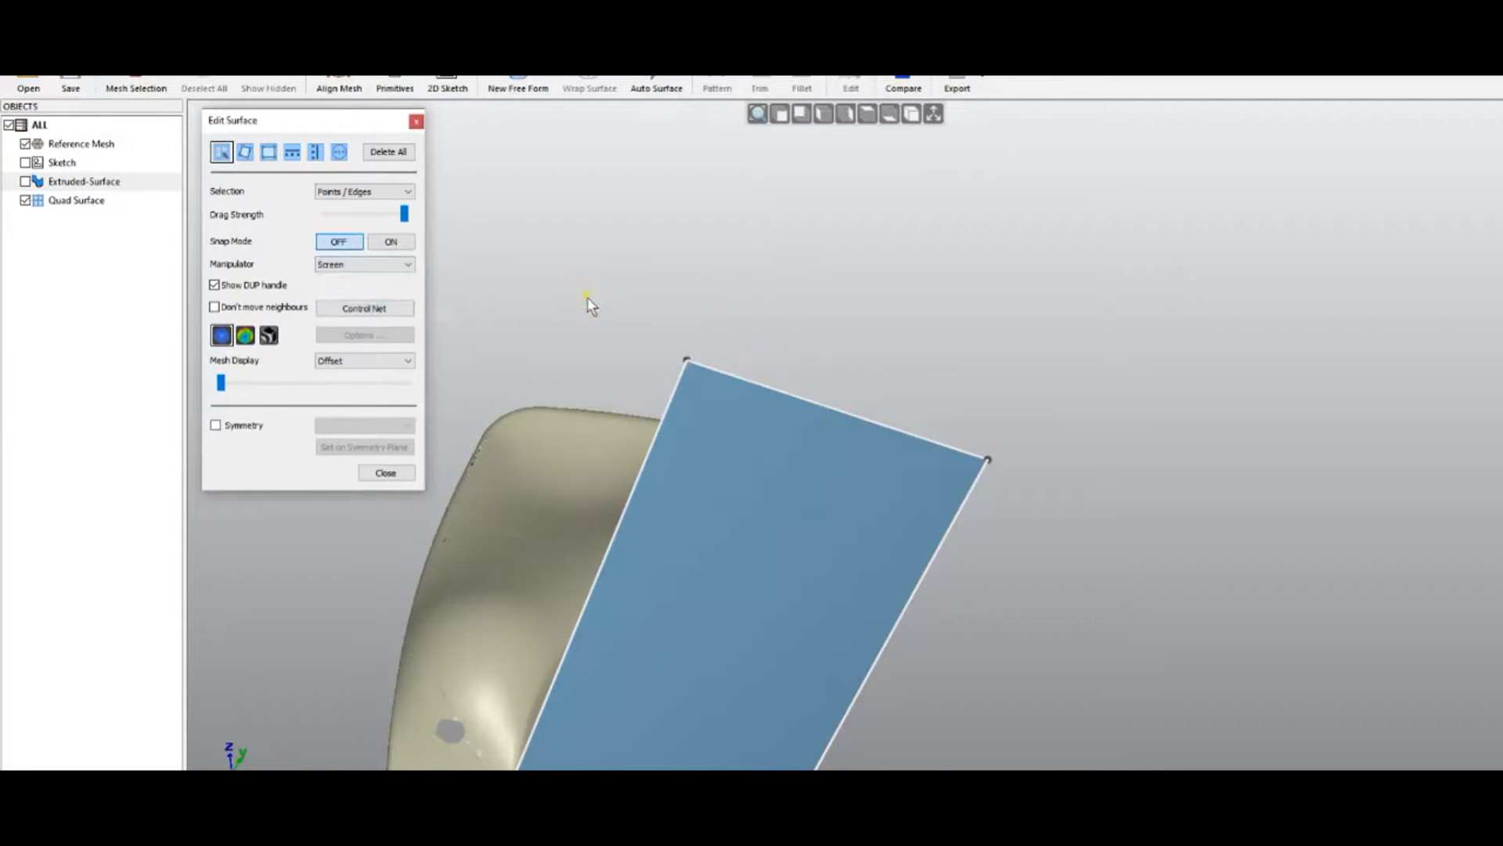
click(867, 119)
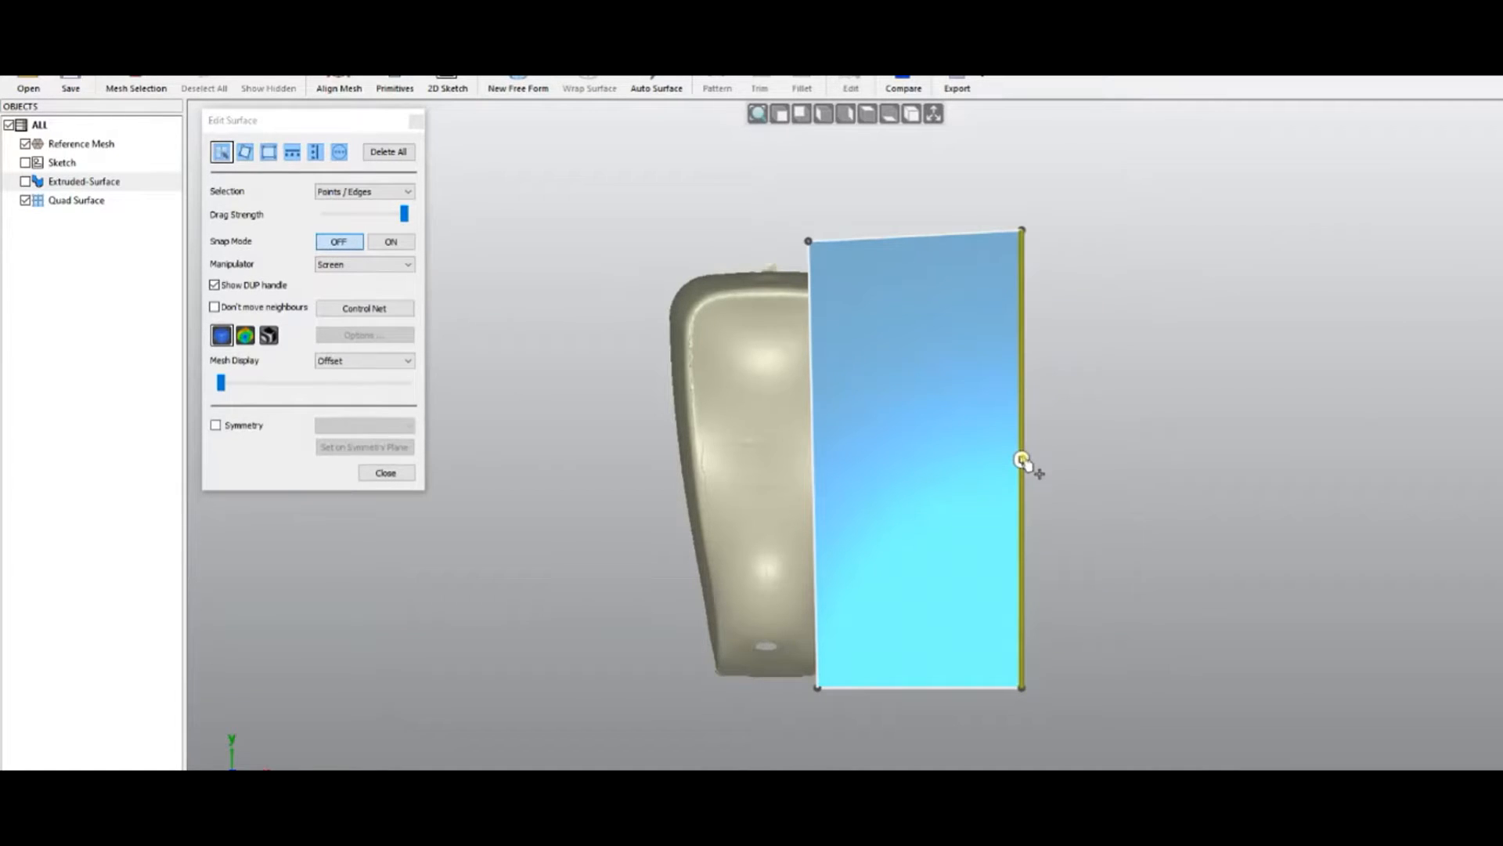
Extrude the right edge into a second panel and pull the bottom middle point down into a curve
drag(1021, 461, 1276, 470)
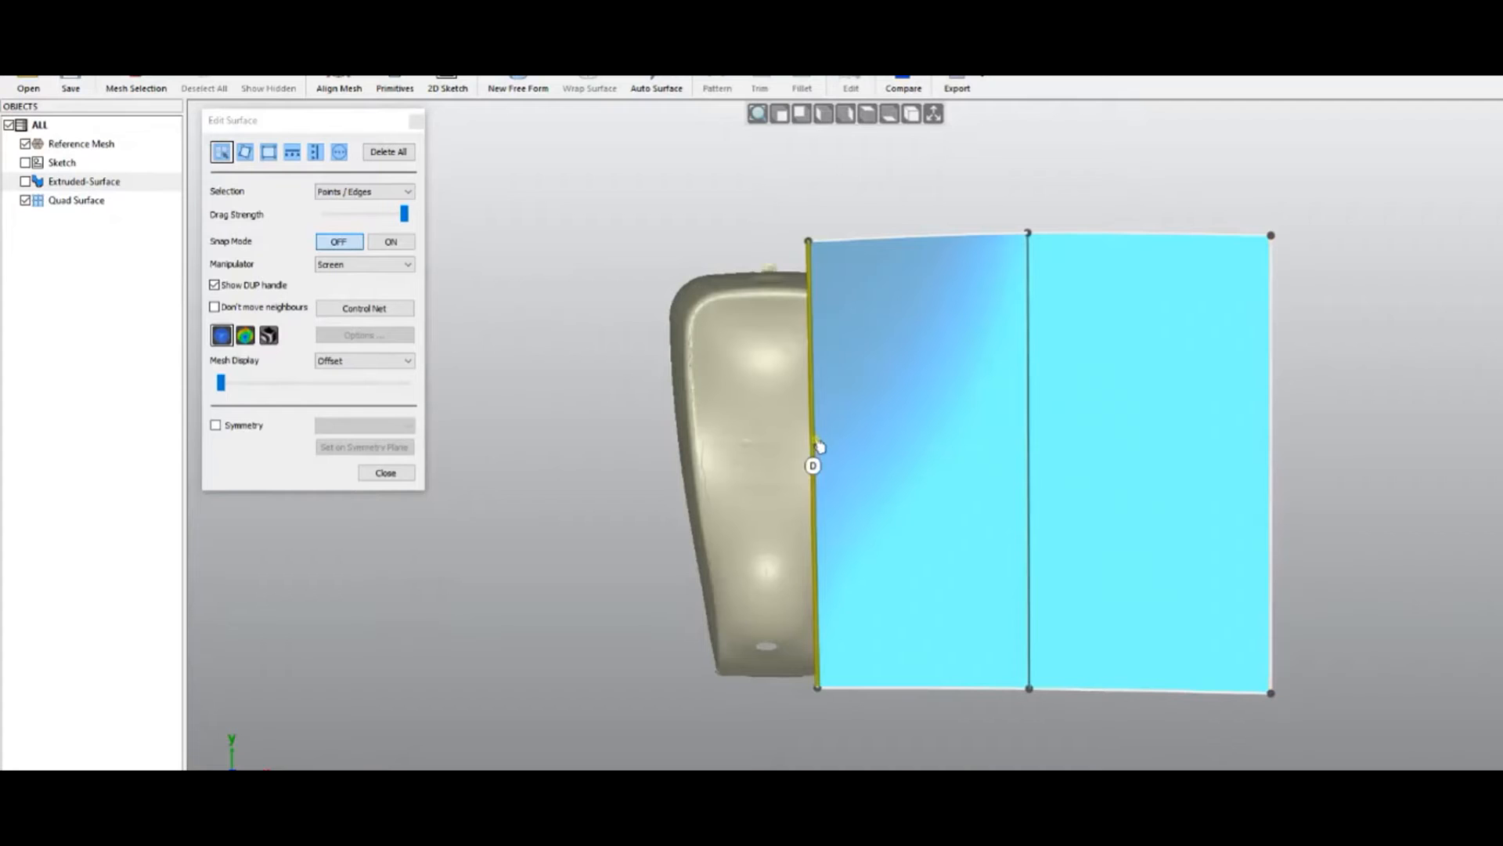
middle_drag(806, 562, 782, 215)
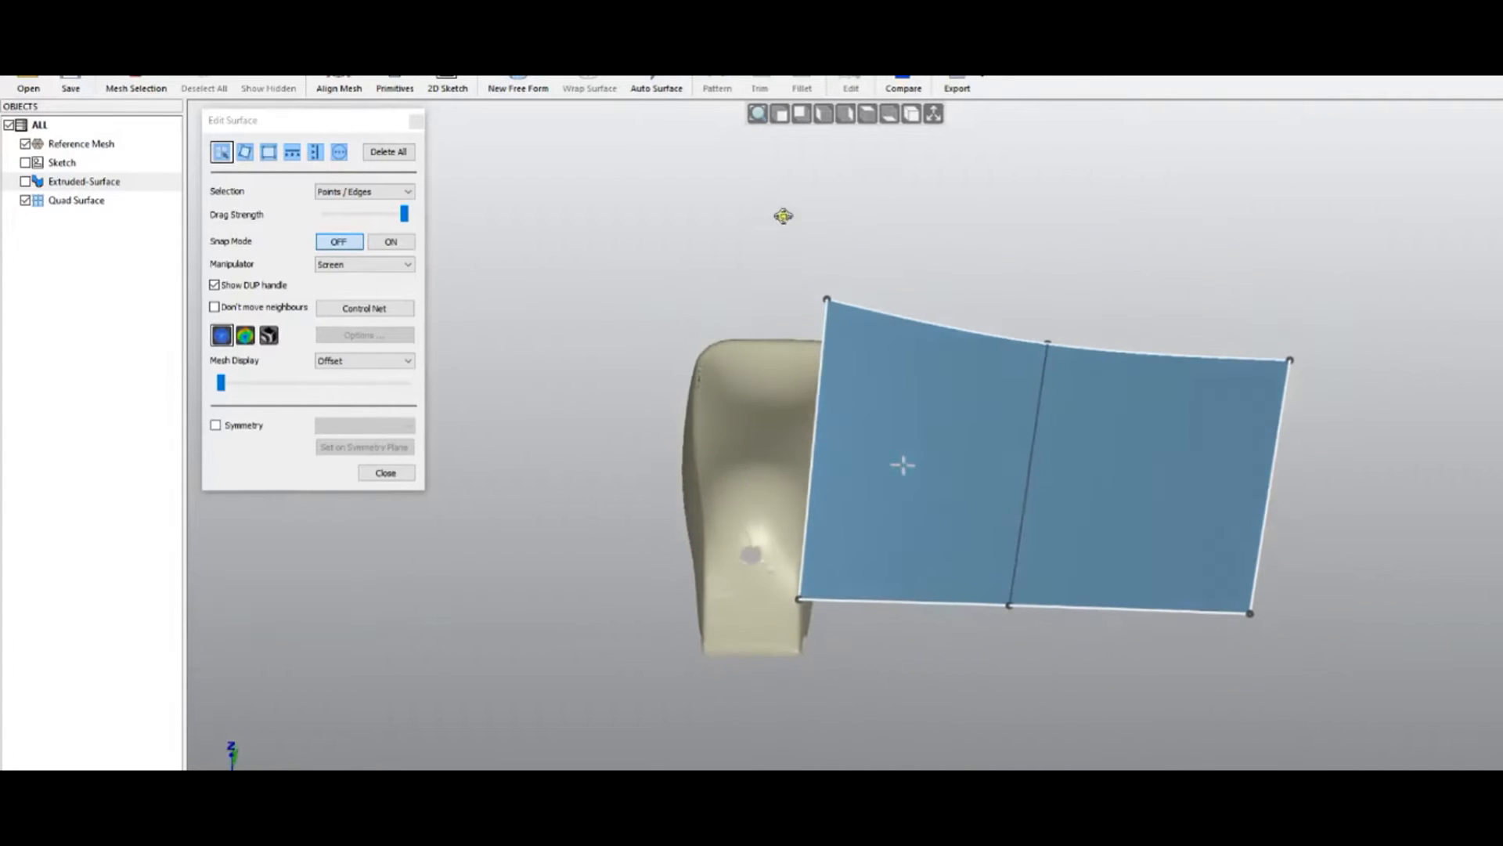
click(1009, 613)
drag(1010, 538, 1015, 585)
Raise the top edge's middle point, undo the last top-edge drag, and view the surface head-on
middle_drag(1168, 577, 1126, 440)
click(1140, 385)
drag(1144, 333, 1147, 313)
drag(1056, 358, 1124, 292)
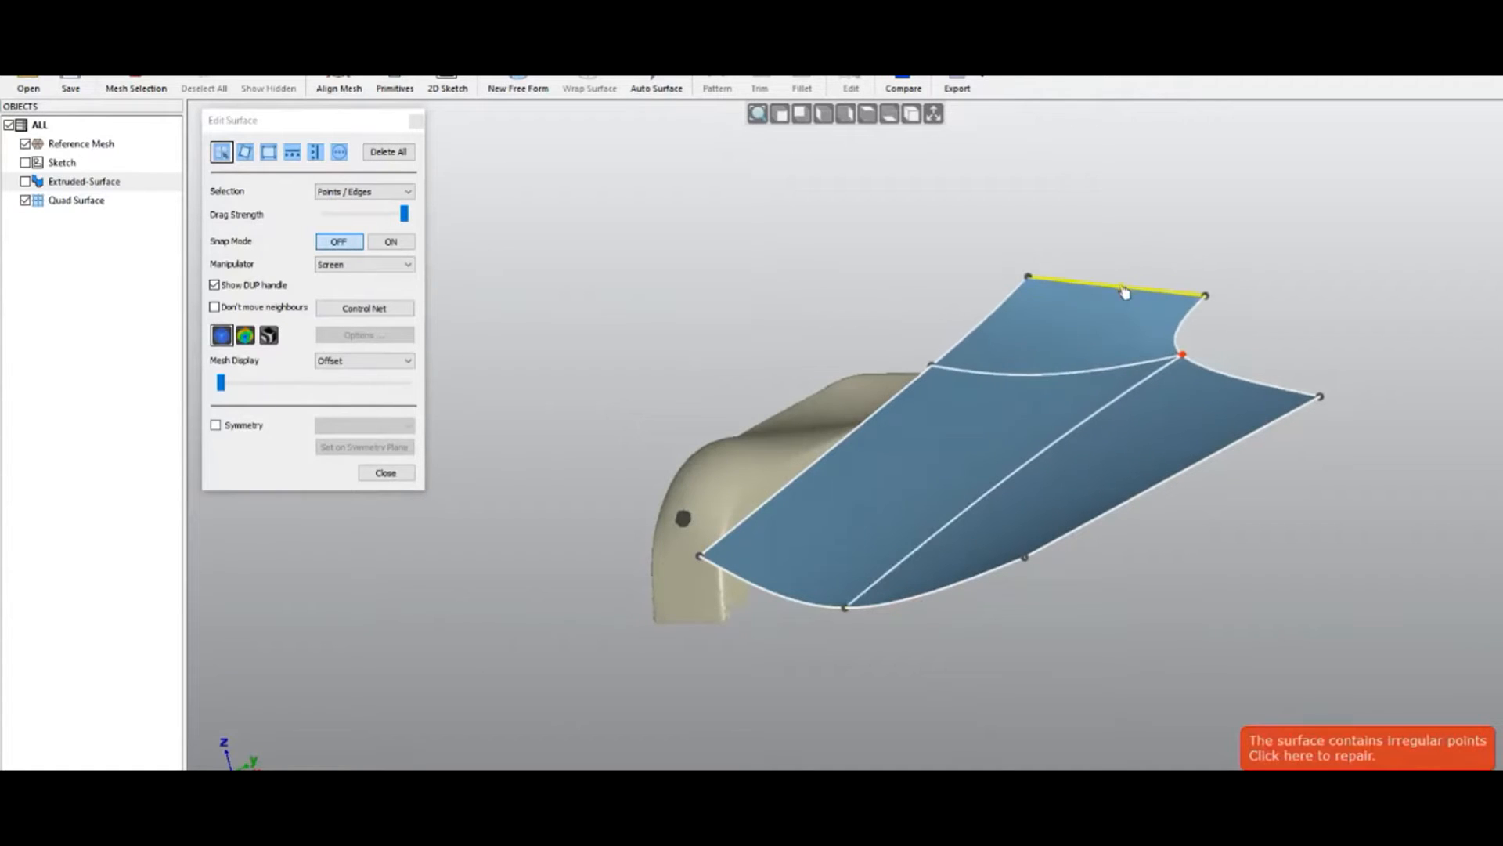
right_click(839, 314)
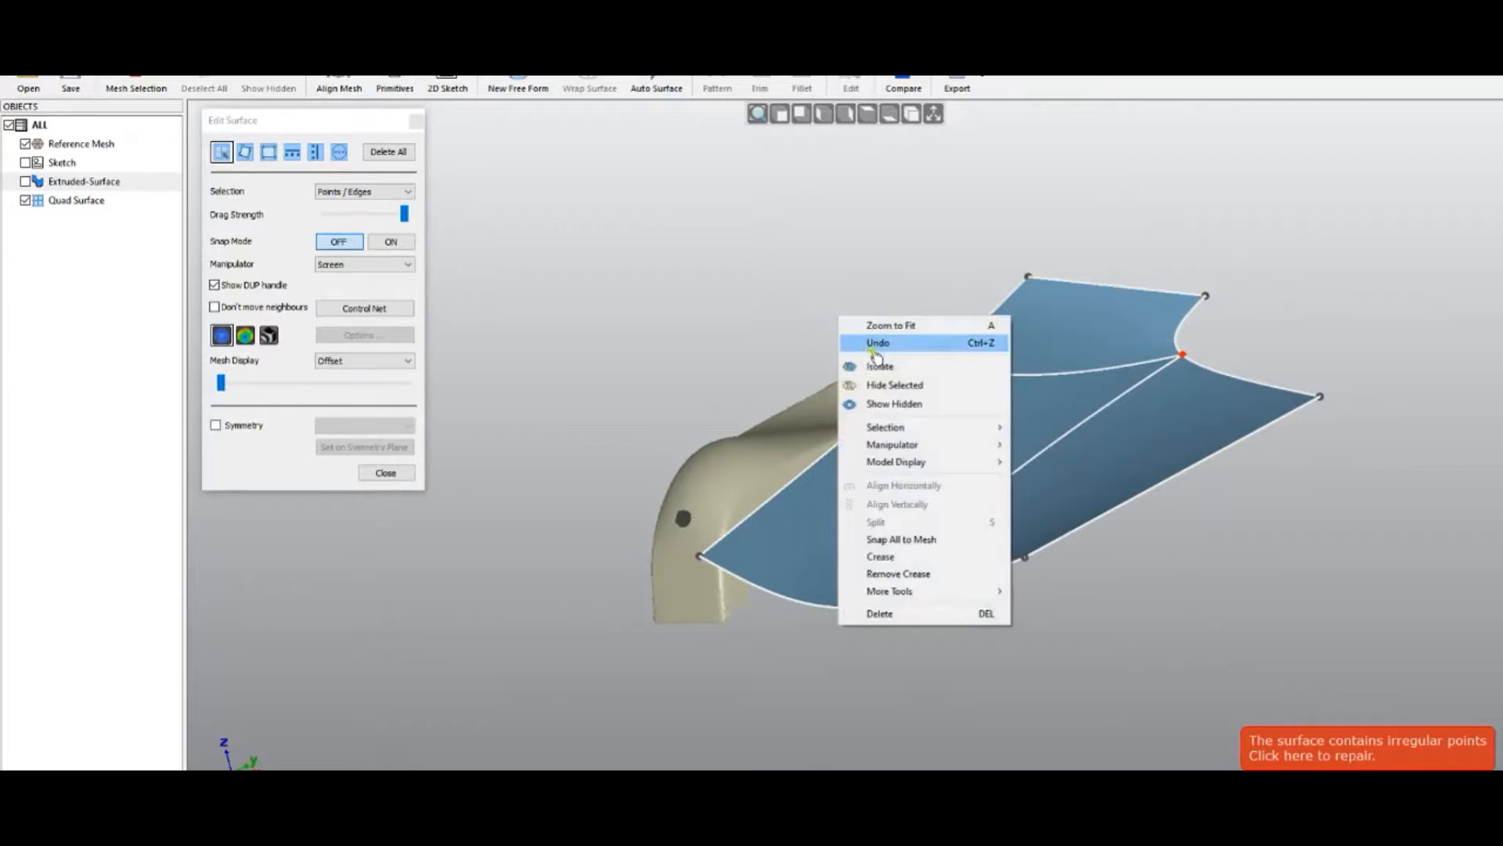
click(875, 344)
key(ctrl+5)
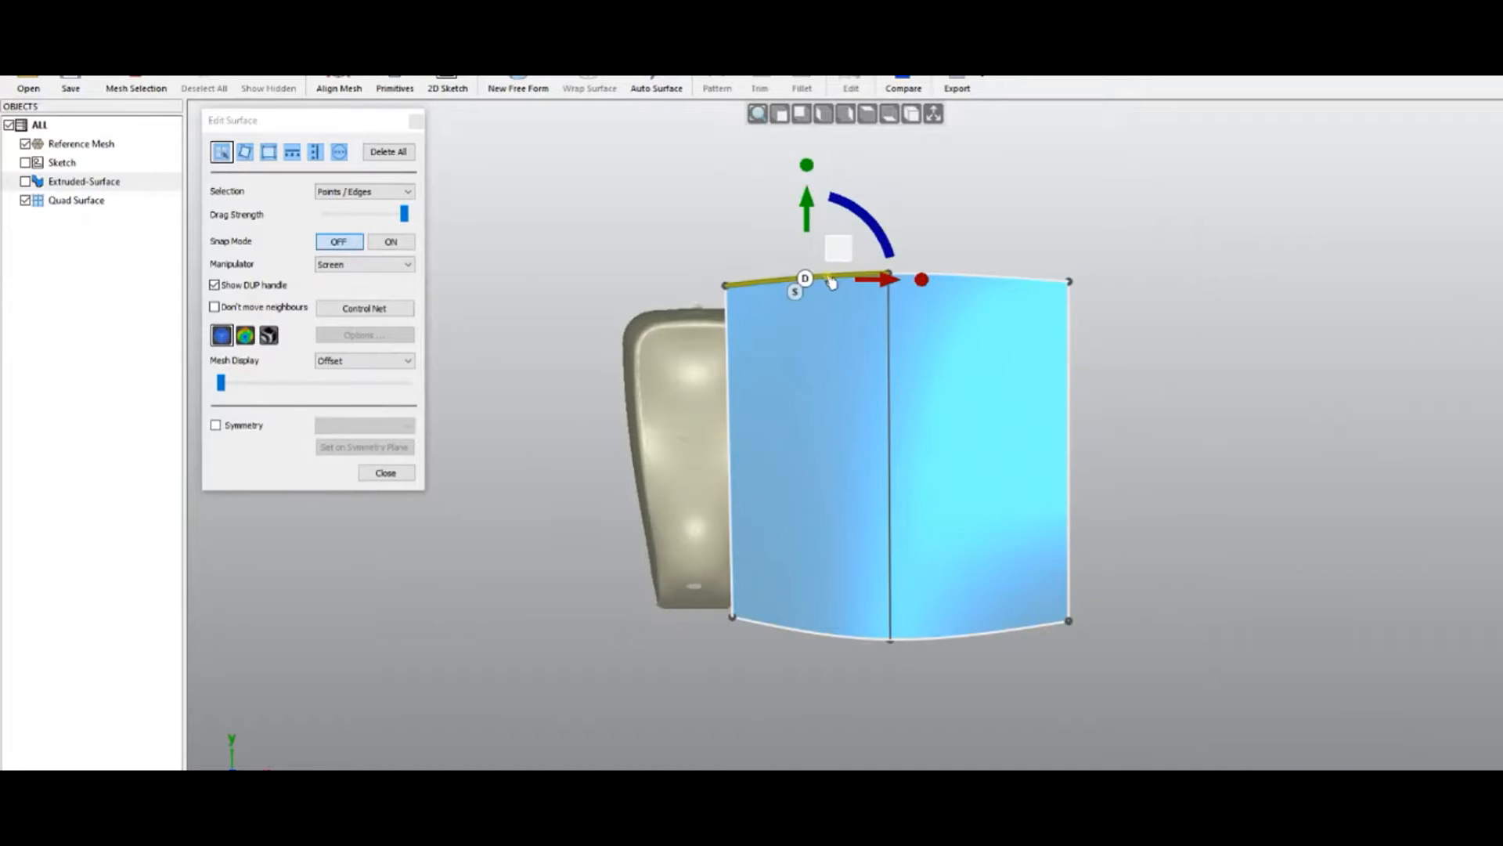
Select the whole top edge loop across both panels and drag it up, adding a middle row
scroll(831, 281, up, 3)
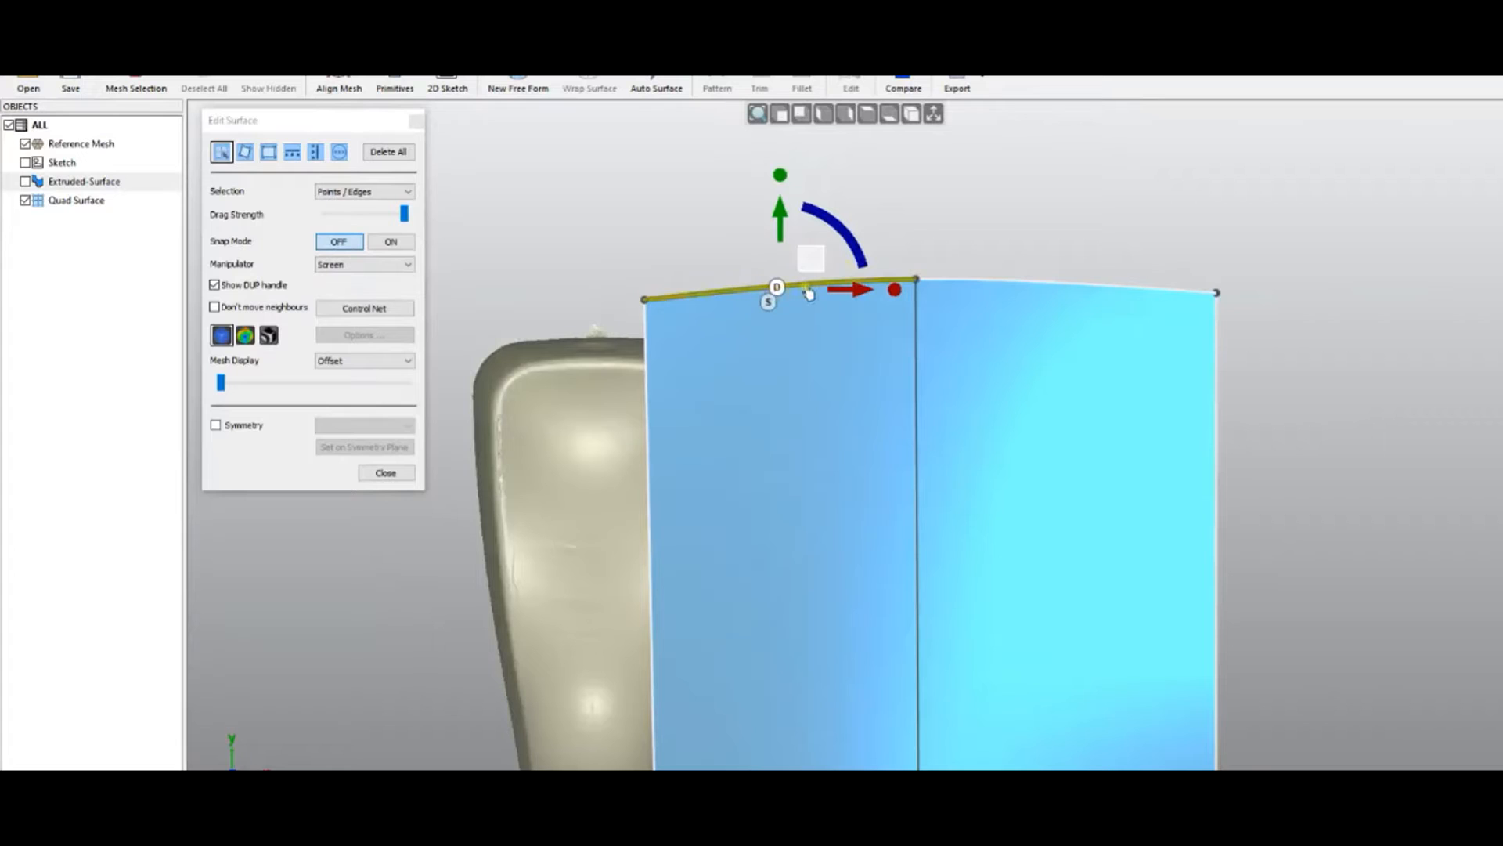
double_click(807, 289)
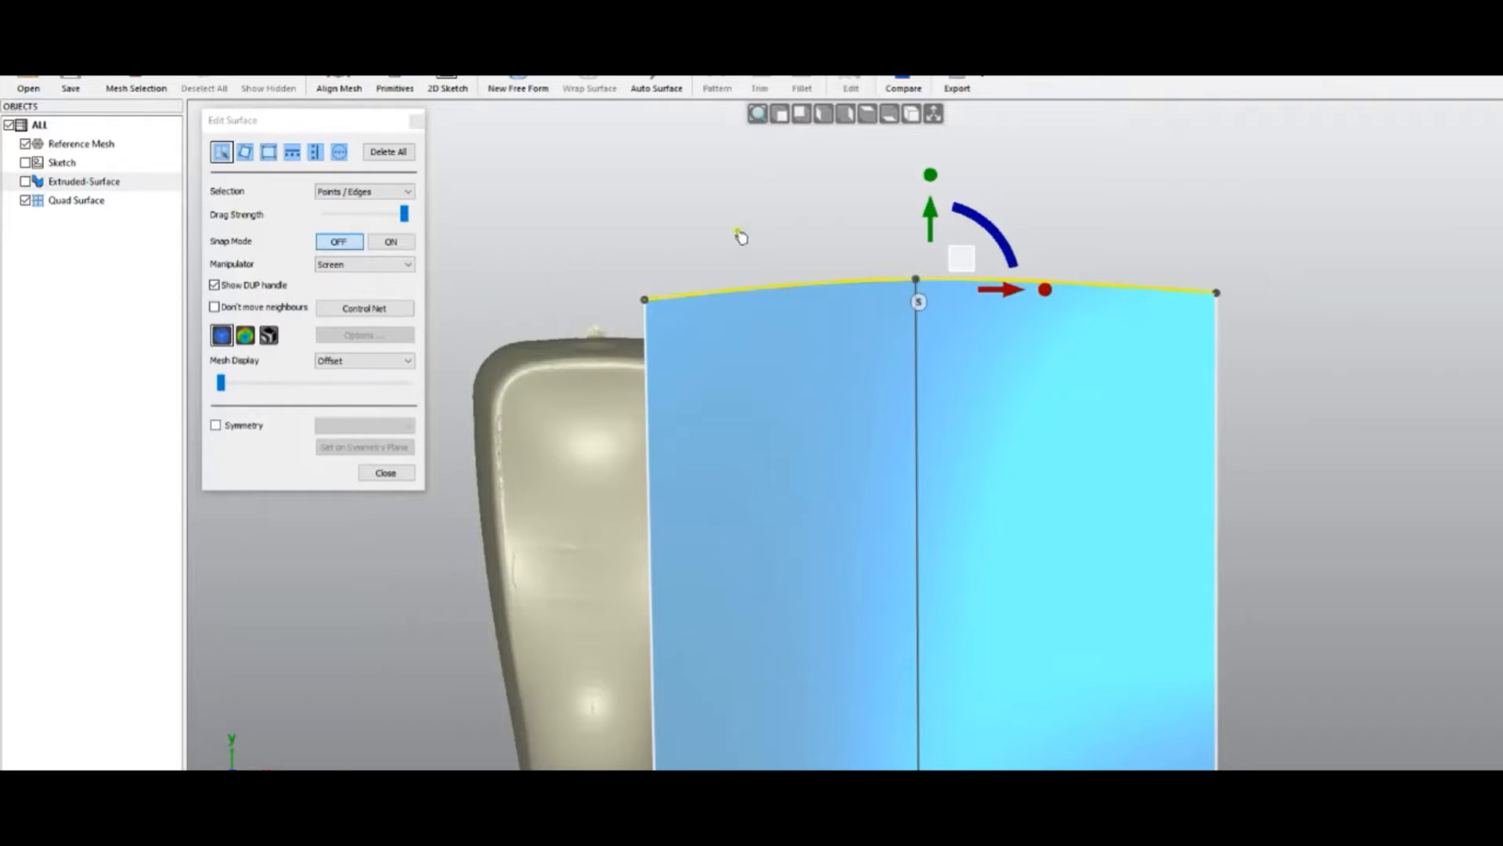
drag(779, 287, 782, 185)
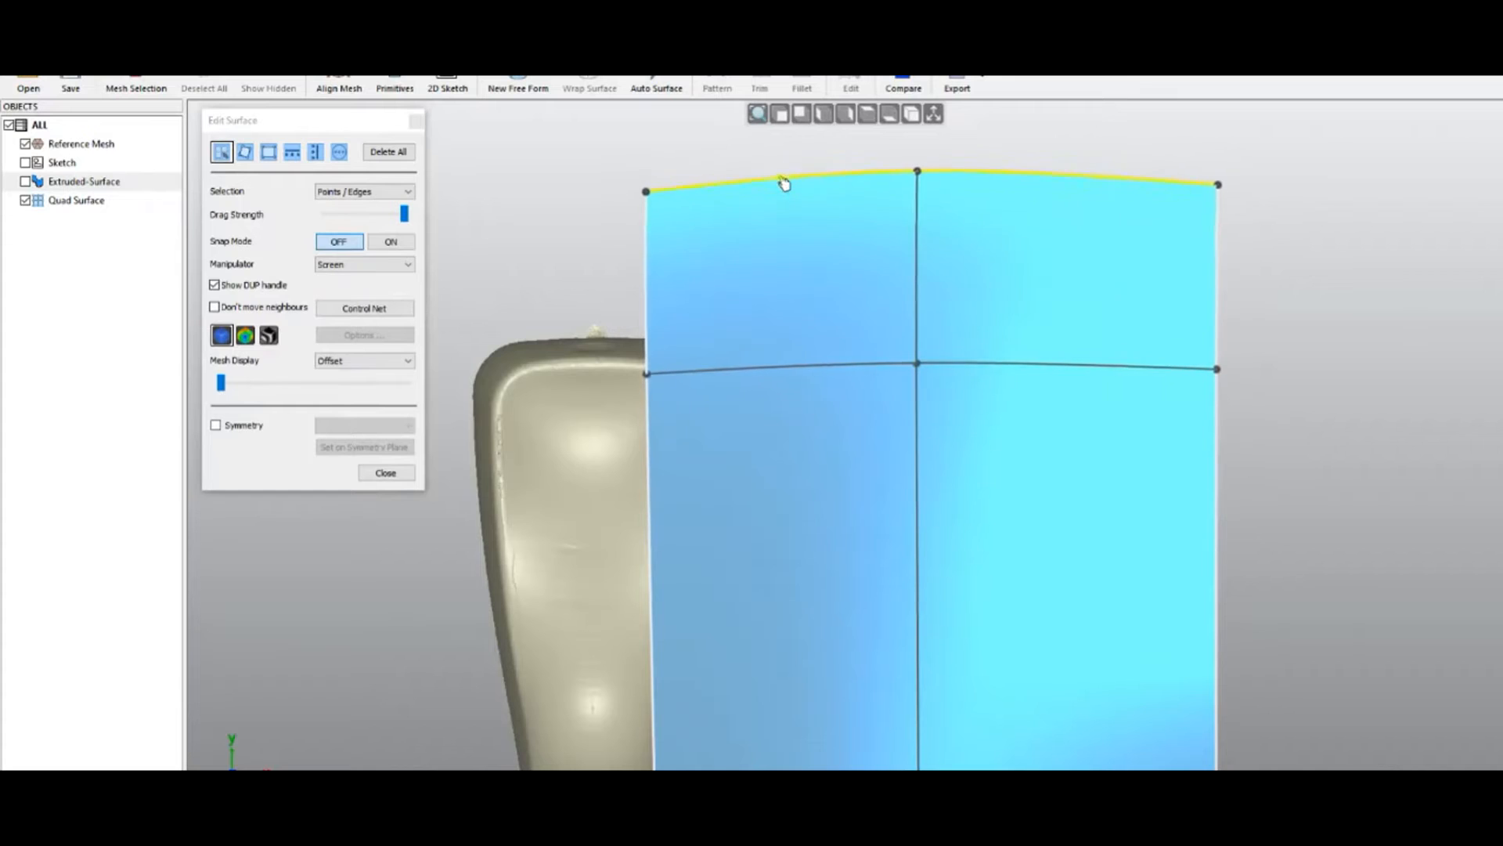
Select the entire new middle line and move it down the surface
click(967, 365)
double_click(967, 366)
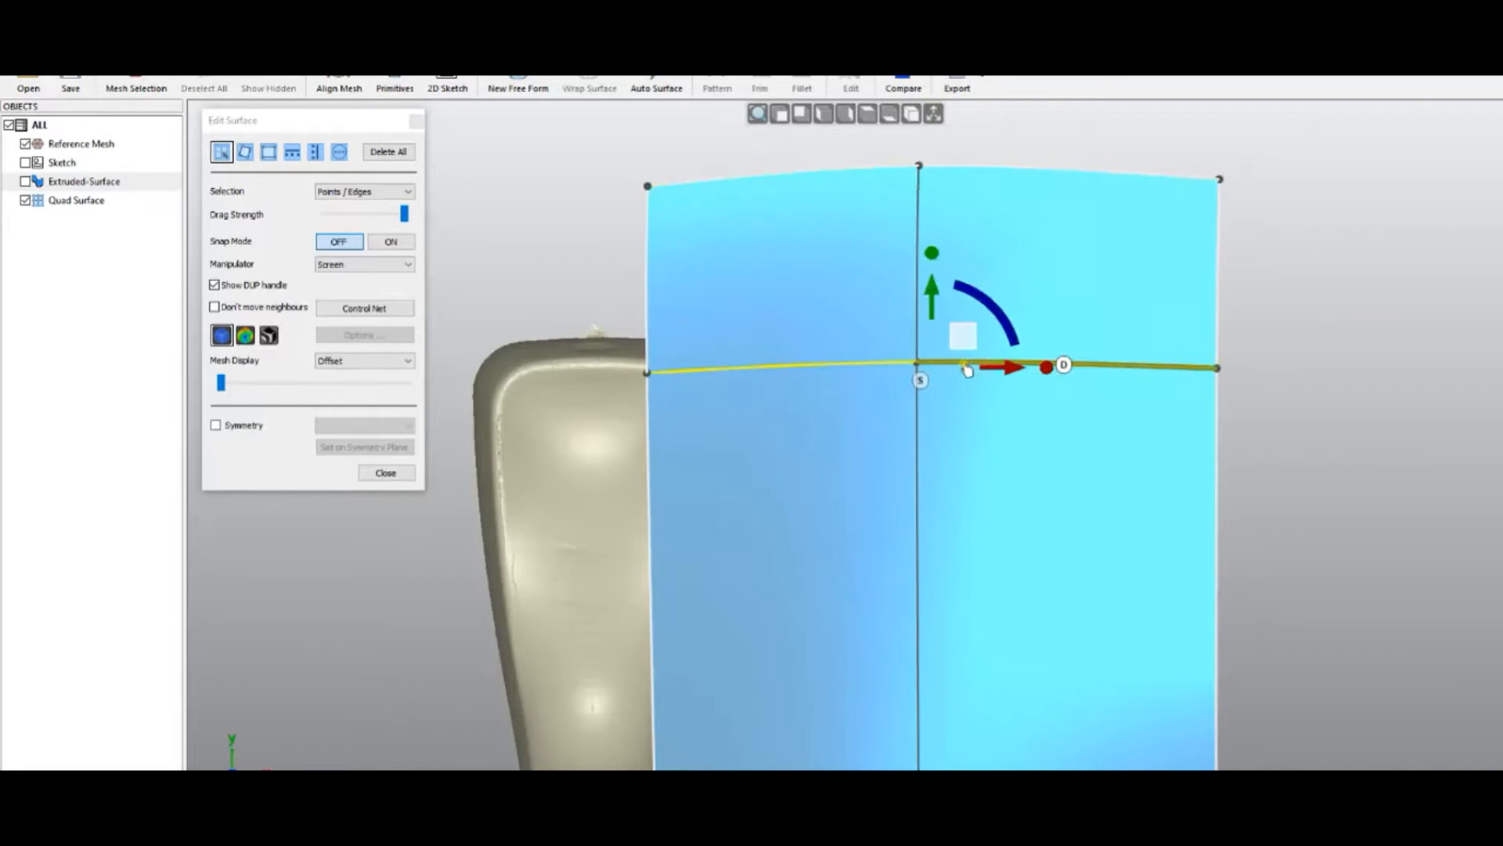
drag(932, 289, 899, 589)
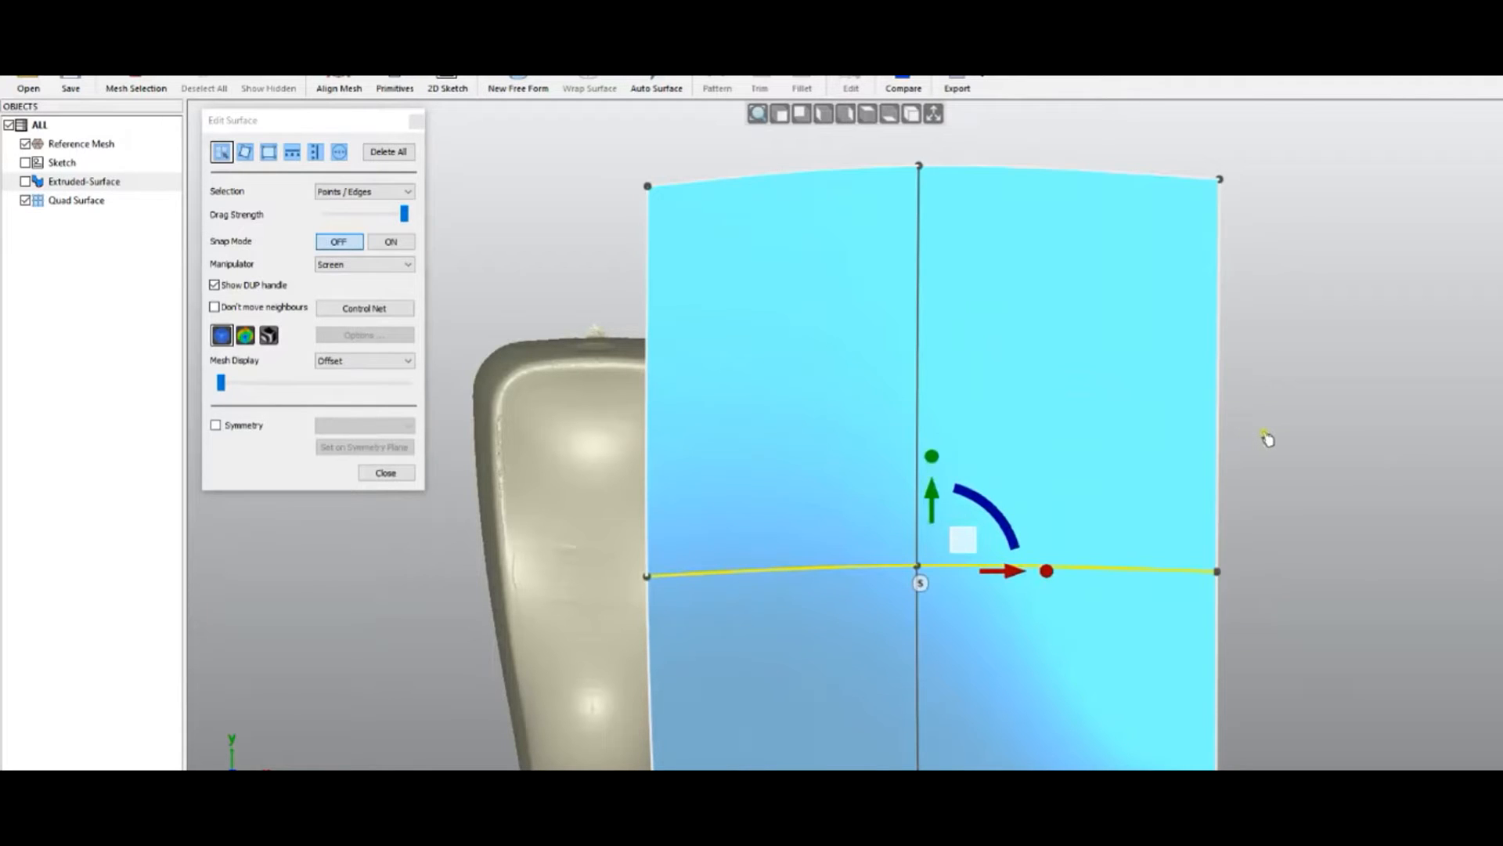
middle_drag(695, 547, 648, 351)
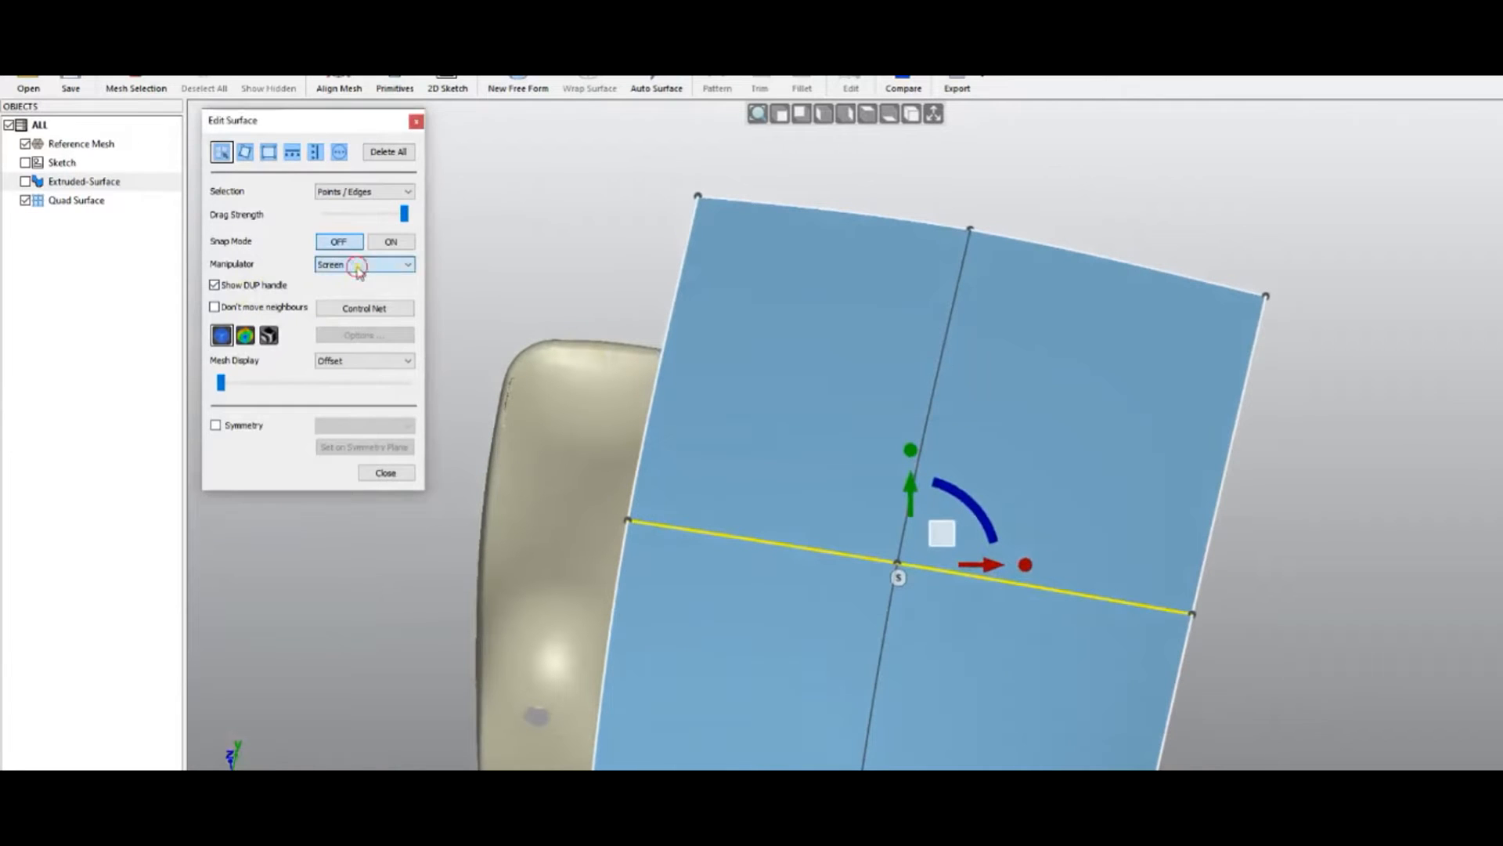
Switch the manipulator to world axes, rotate and stretch the middle edge outward, then deselect
click(360, 264)
click(338, 288)
mouse_move(752, 462)
middle_down()
mouse_move(745, 430)
mouse_move(702, 392)
mouse_move(660, 379)
mouse_move(645, 416)
middle_up()
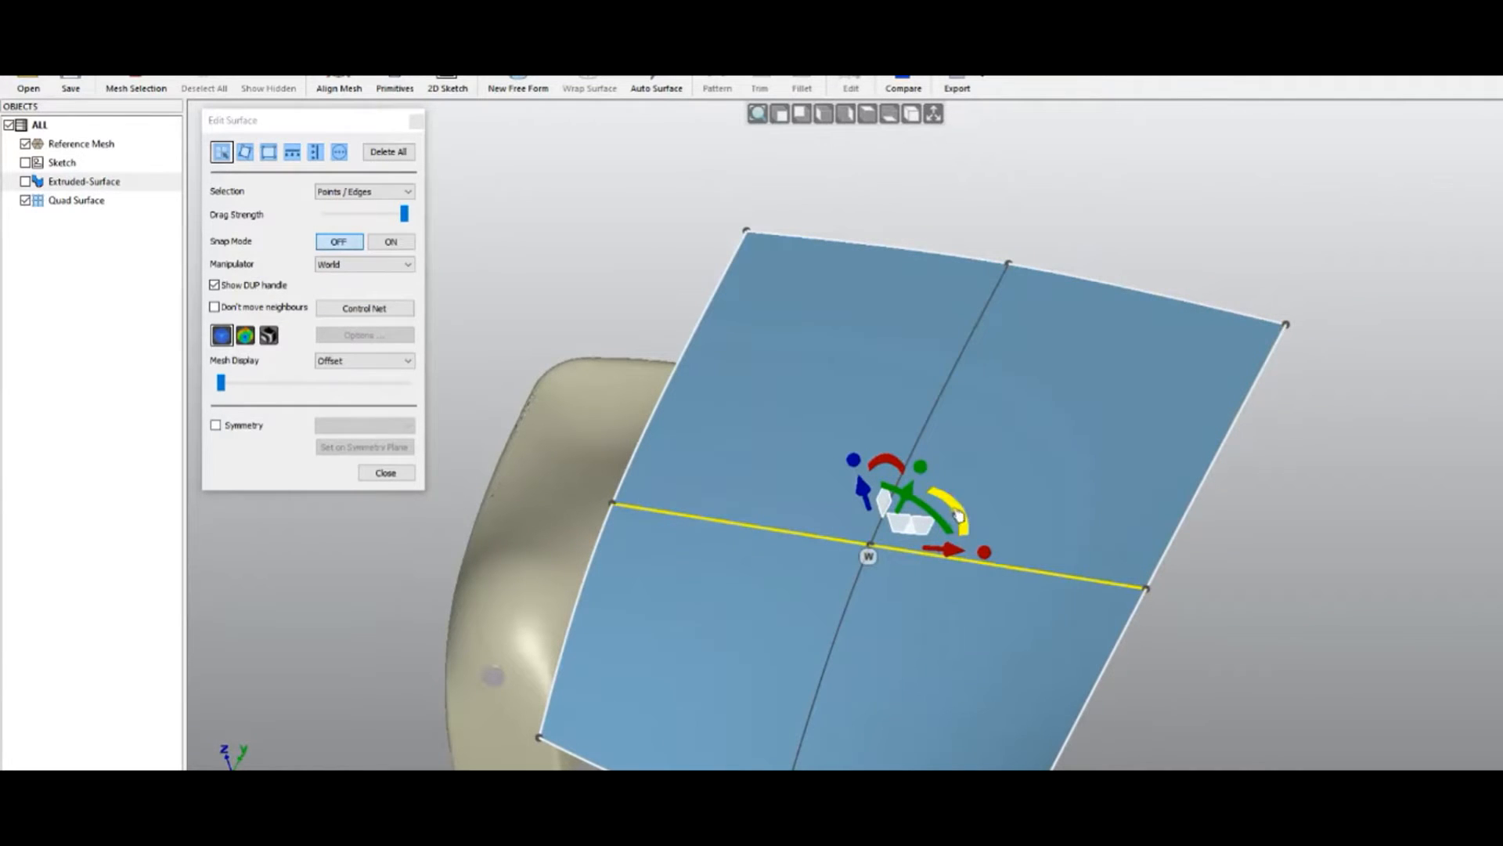
middle_drag(983, 503, 958, 549)
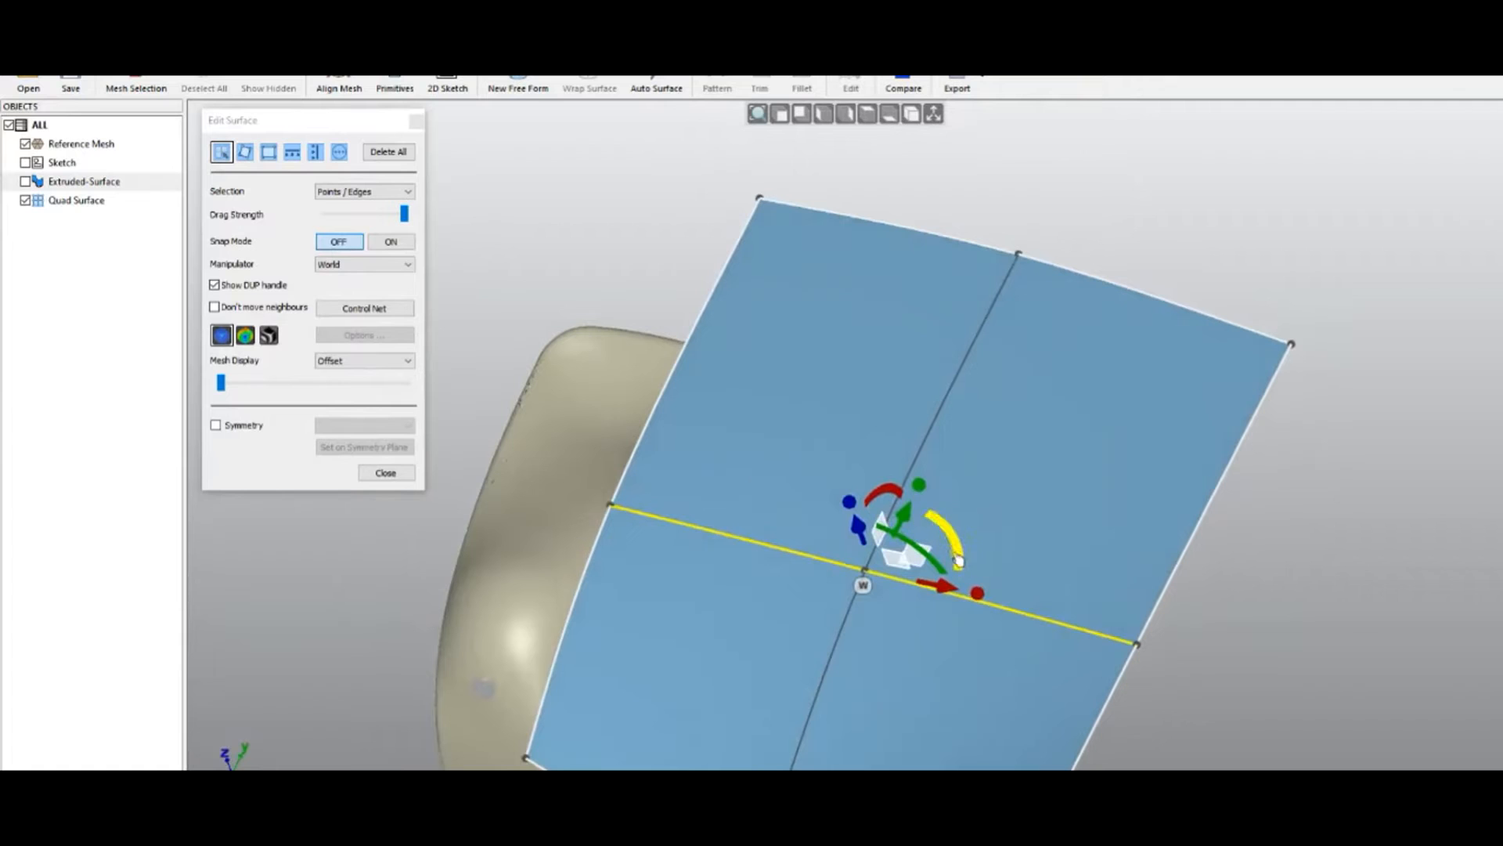
mouse_move(953, 531)
mouse_down()
mouse_move(934, 591)
mouse_move(960, 596)
mouse_move(963, 471)
mouse_move(959, 557)
mouse_up()
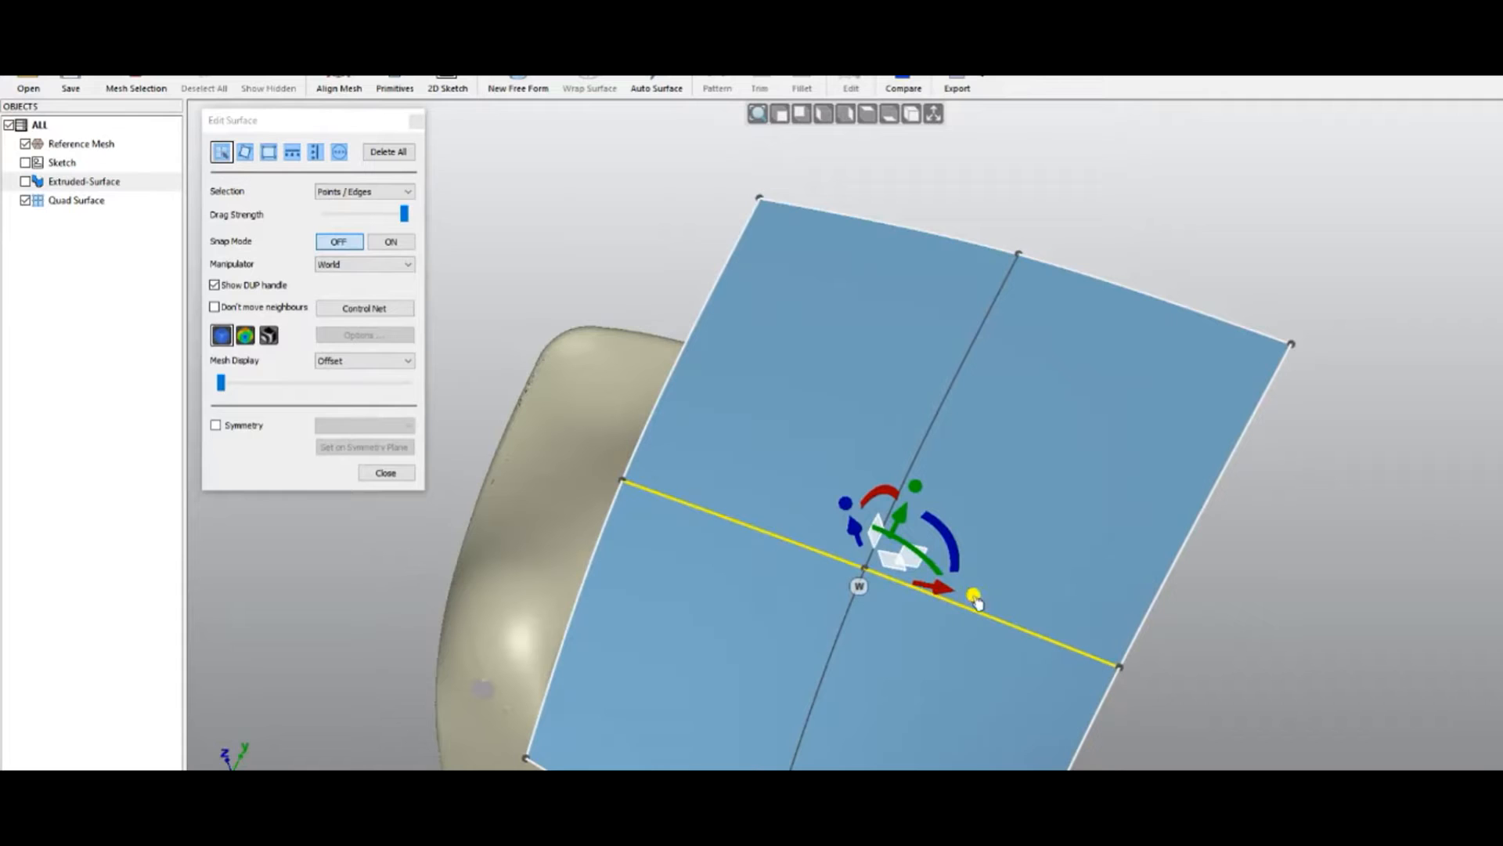
mouse_move(976, 601)
mouse_down()
mouse_move(1017, 608)
mouse_move(988, 600)
mouse_up()
scroll(807, 352, down, 3)
click(726, 227)
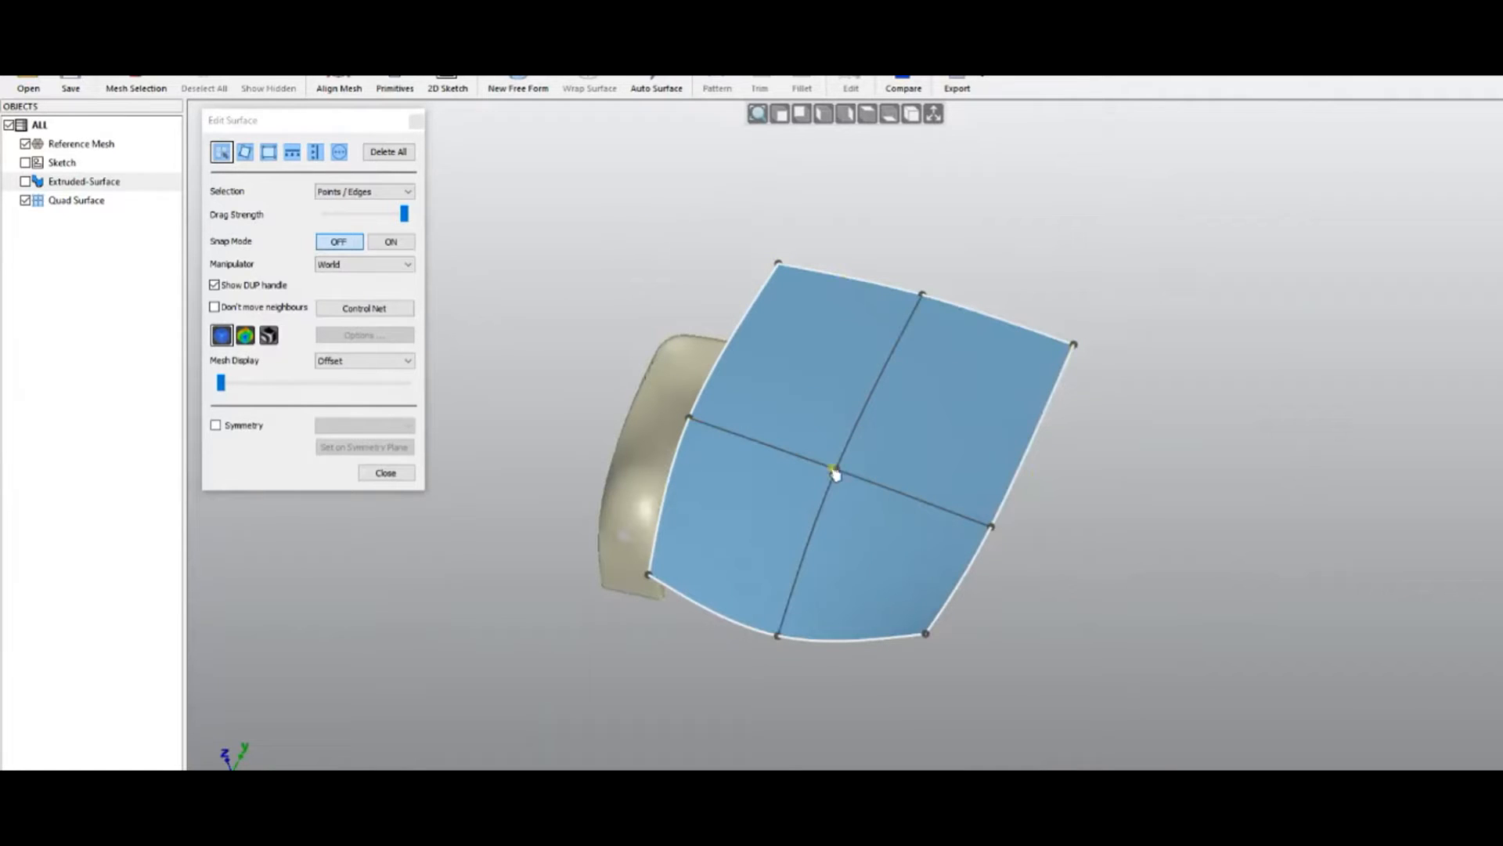
From Top View, box-select the upper half of the surface and scale it wider
click(866, 113)
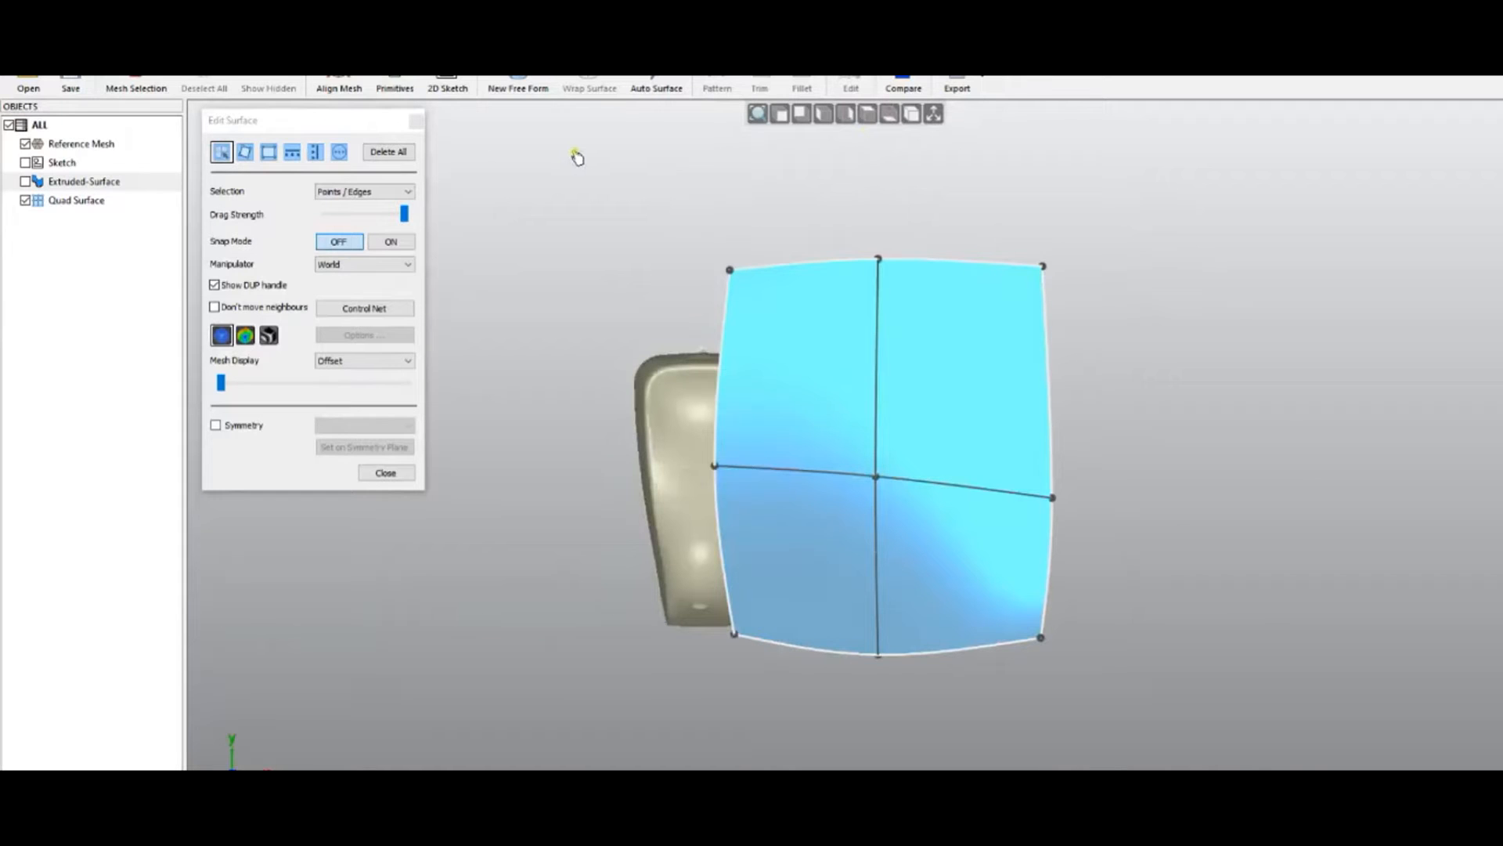
drag(569, 151, 1152, 524)
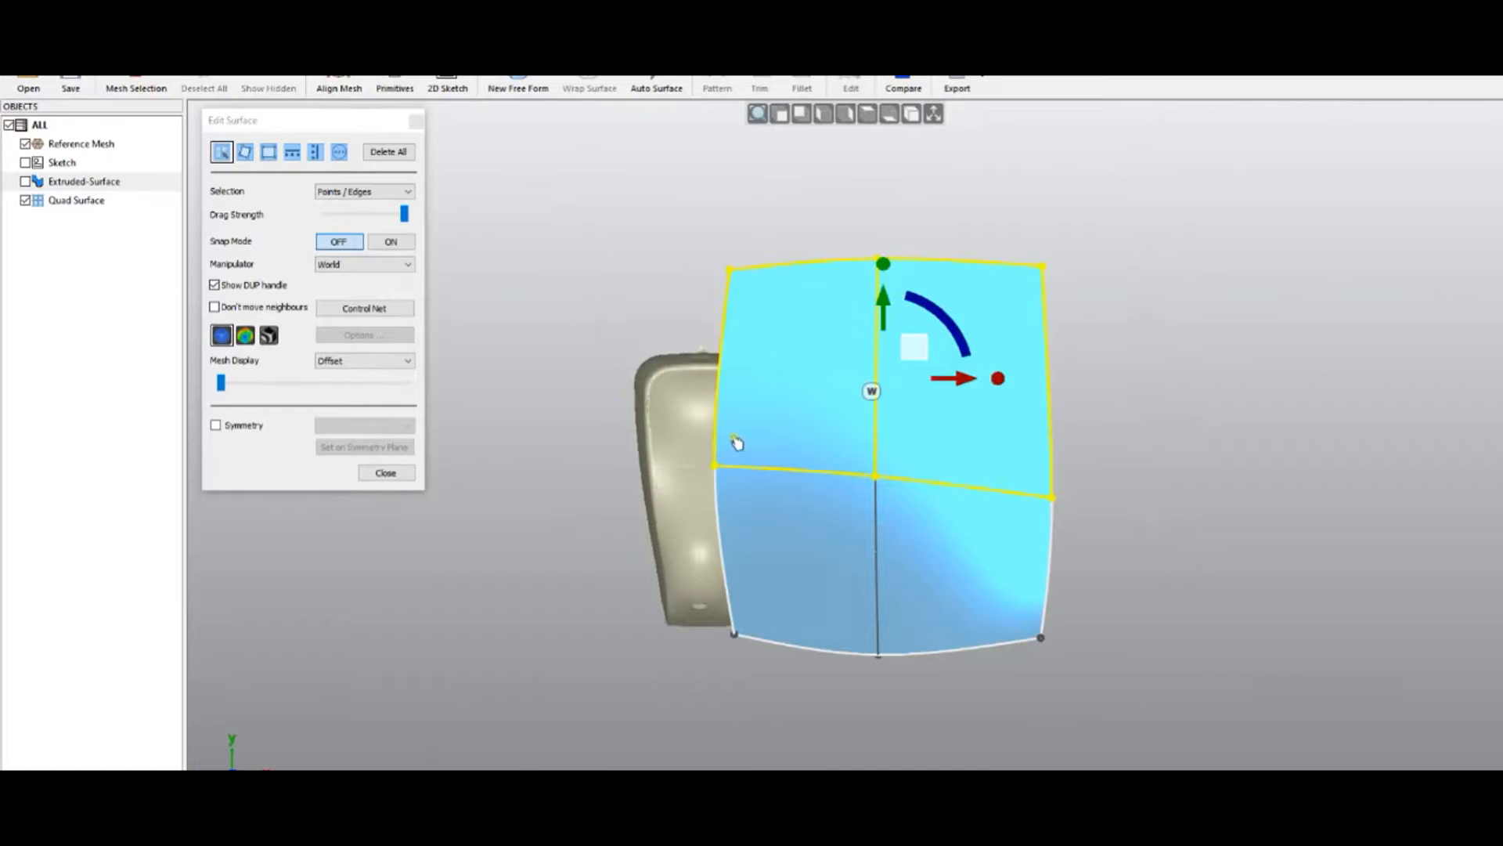
mouse_move(883, 264)
mouse_down()
mouse_move(887, 211)
mouse_move(885, 254)
mouse_up()
mouse_move(997, 372)
mouse_down()
mouse_move(1040, 381)
mouse_move(998, 379)
mouse_up()
click(1105, 376)
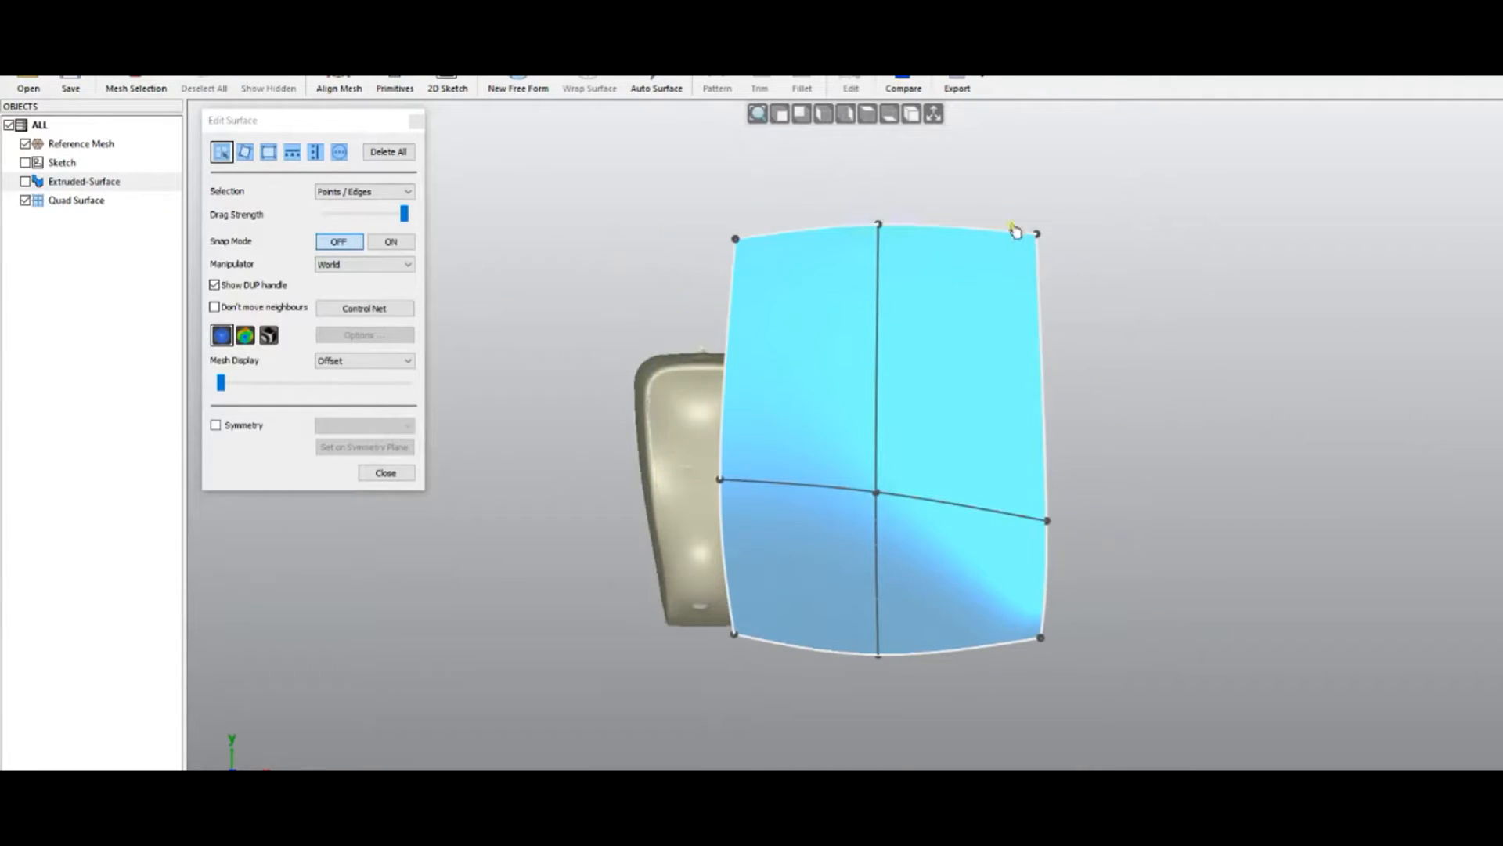
Select the whole top edge and drag it upward repeatedly, adding several new rows of panels
scroll(949, 202, up, 2)
scroll(949, 202, up, 2)
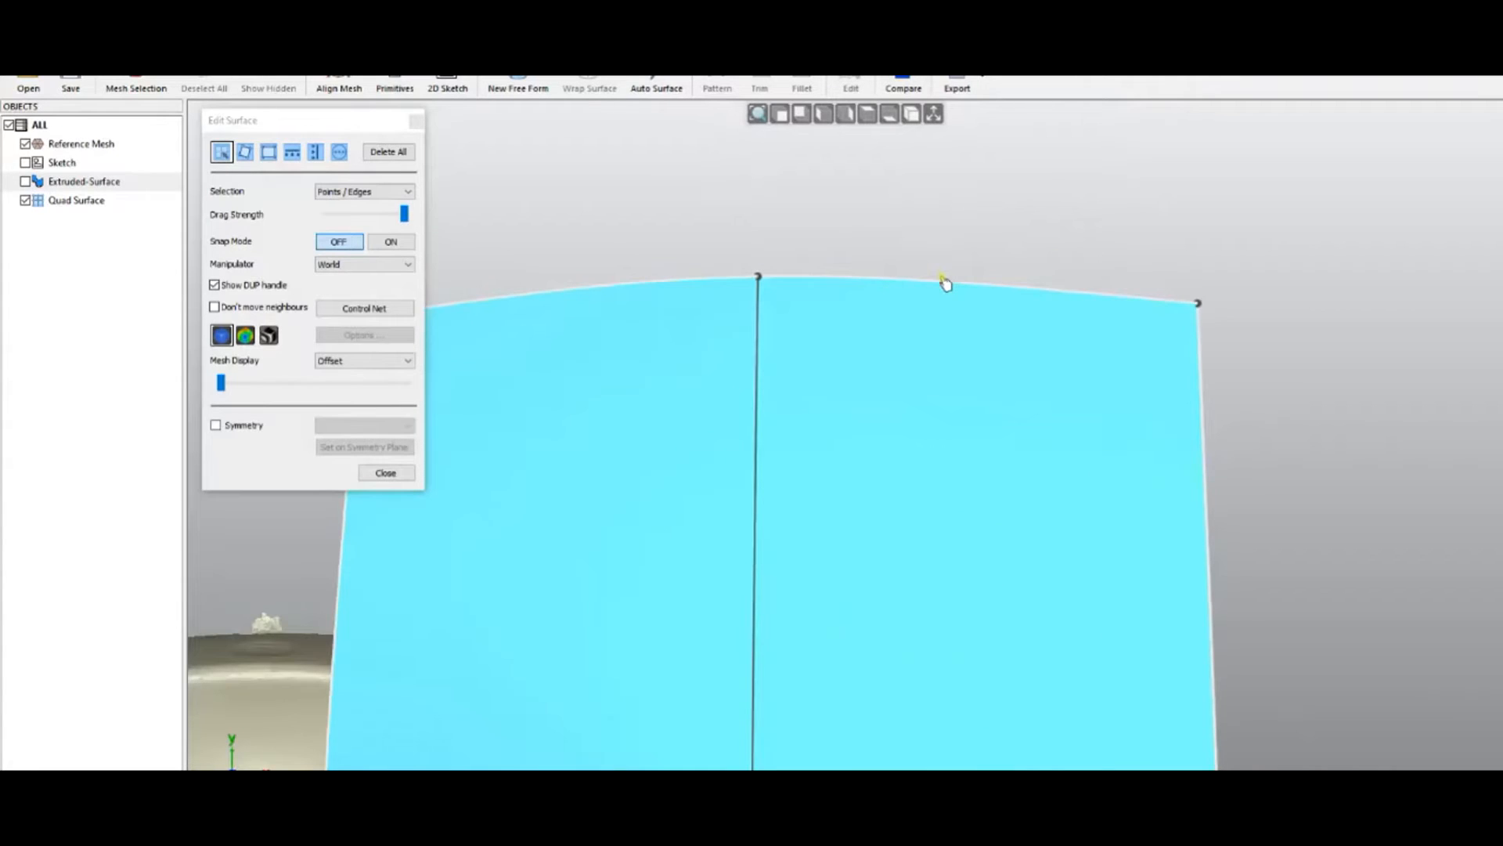
double_click(937, 283)
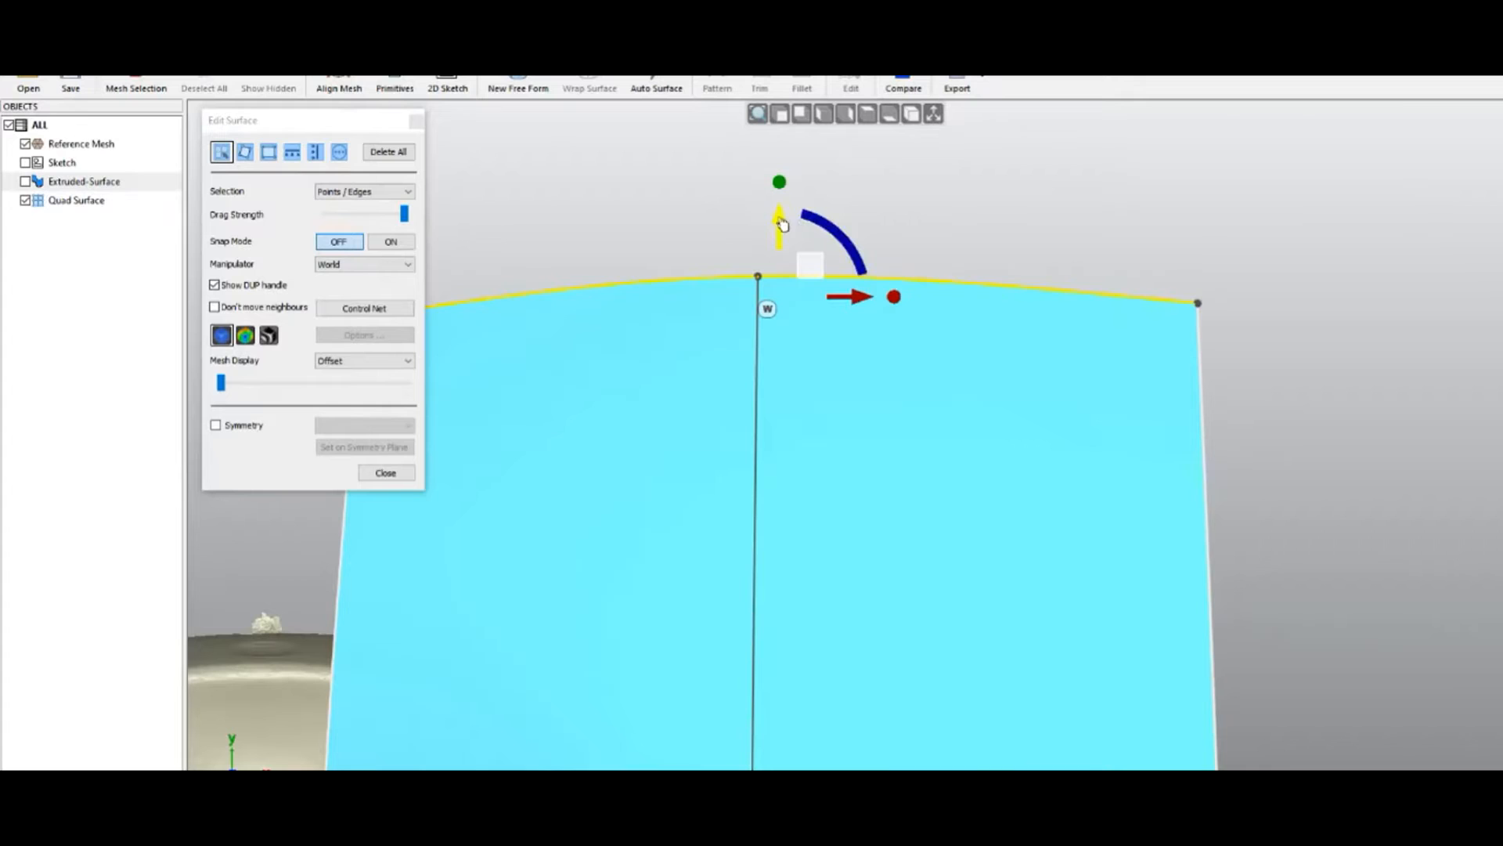
drag(782, 223, 782, 168)
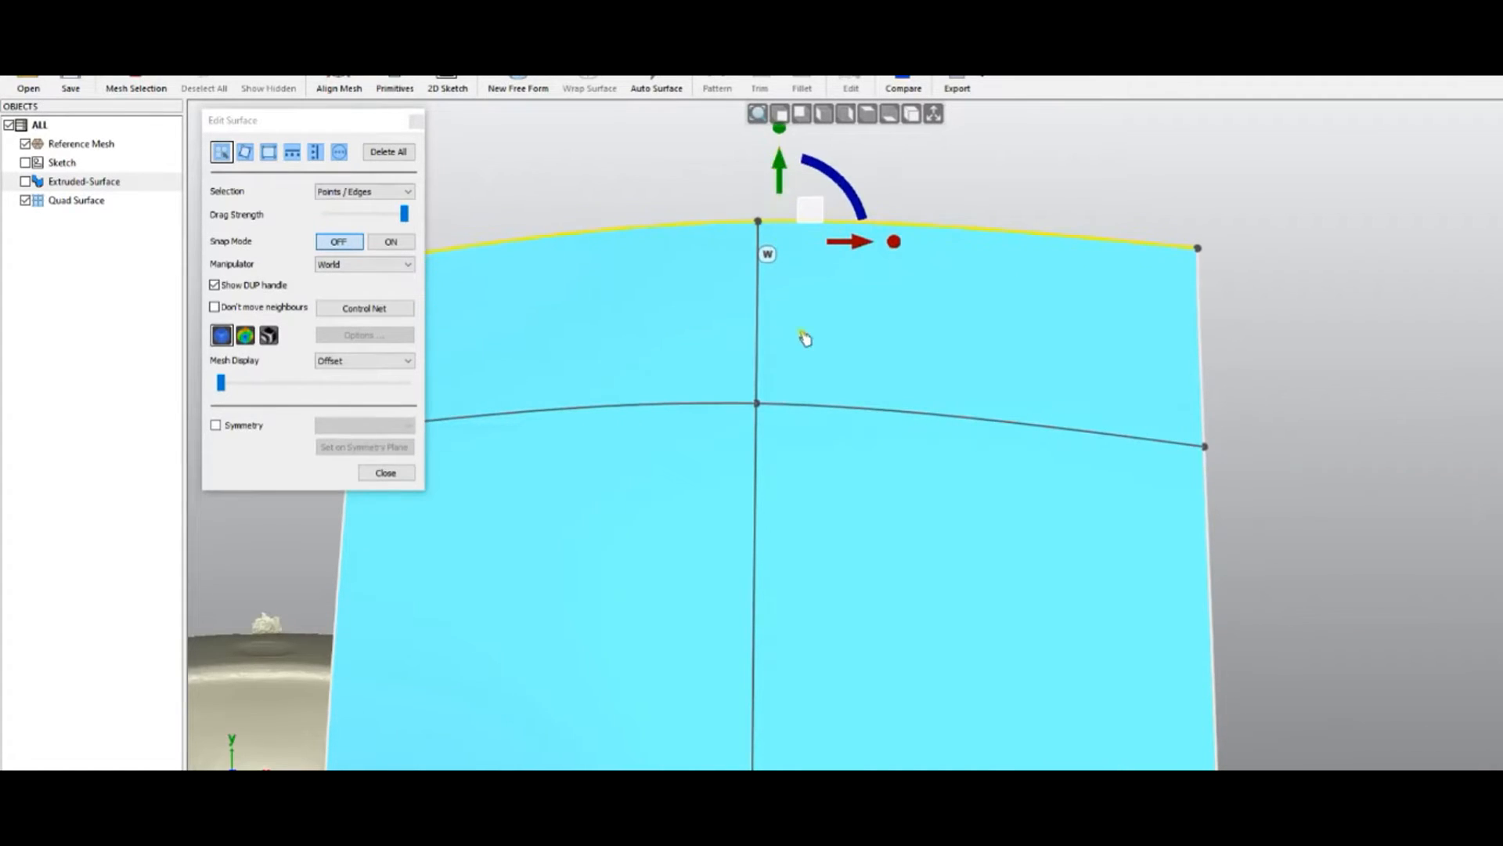
scroll(806, 339, down, 3)
drag(797, 229, 802, 168)
middle_drag(857, 445, 864, 576)
drag(809, 292, 810, 189)
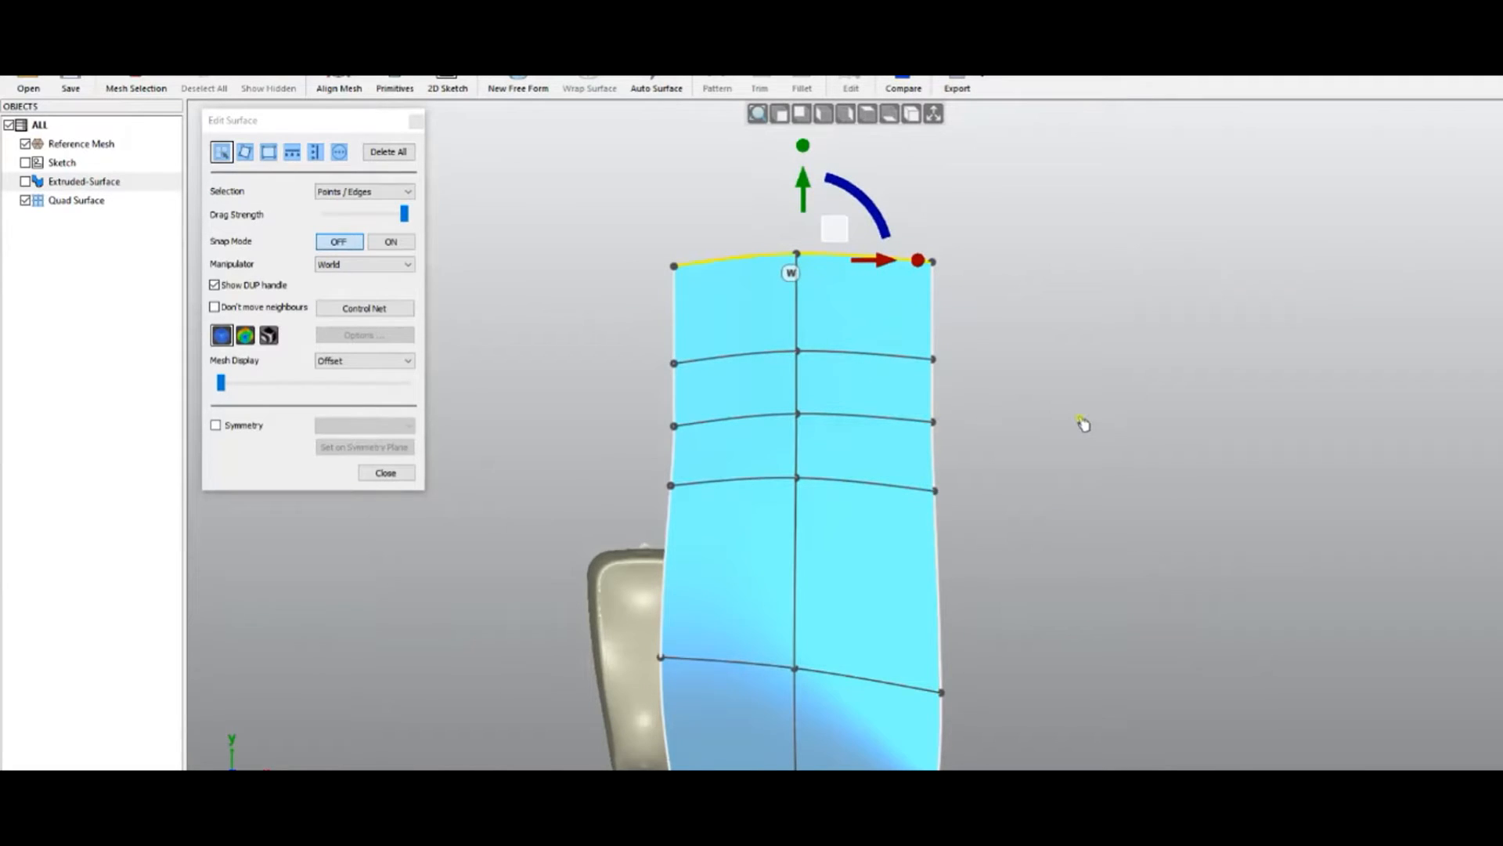
right_drag(1032, 565, 1091, 318)
mouse_move(1035, 764)
right_down()
mouse_move(869, 742)
mouse_move(833, 682)
mouse_move(828, 696)
right_up()
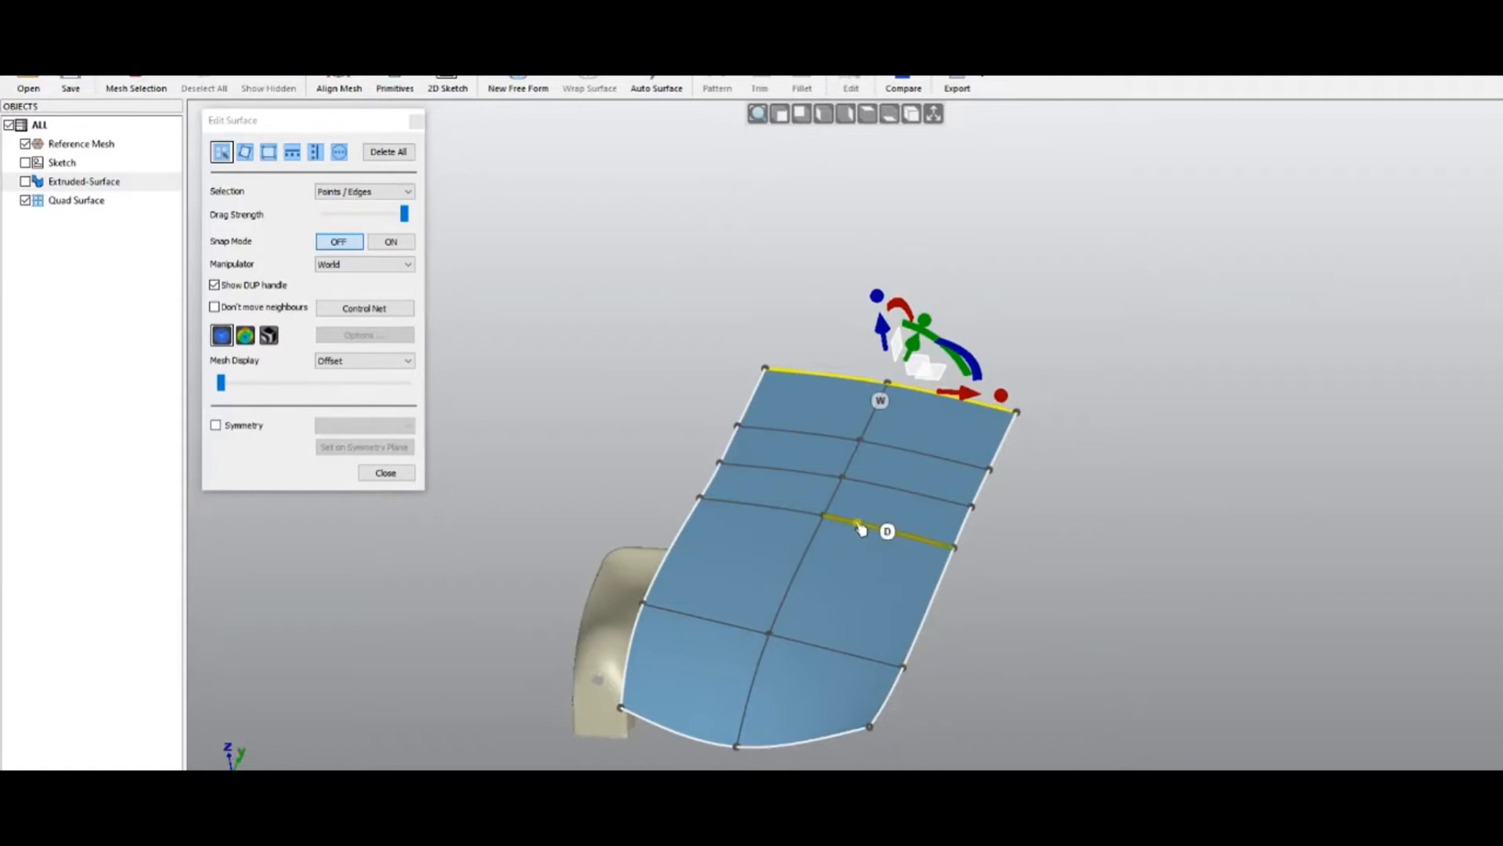
Pull a middle vertex down and raise the top-middle vertex to bulge the surface
scroll(862, 528, up, 2)
click(800, 511)
drag(798, 461, 808, 513)
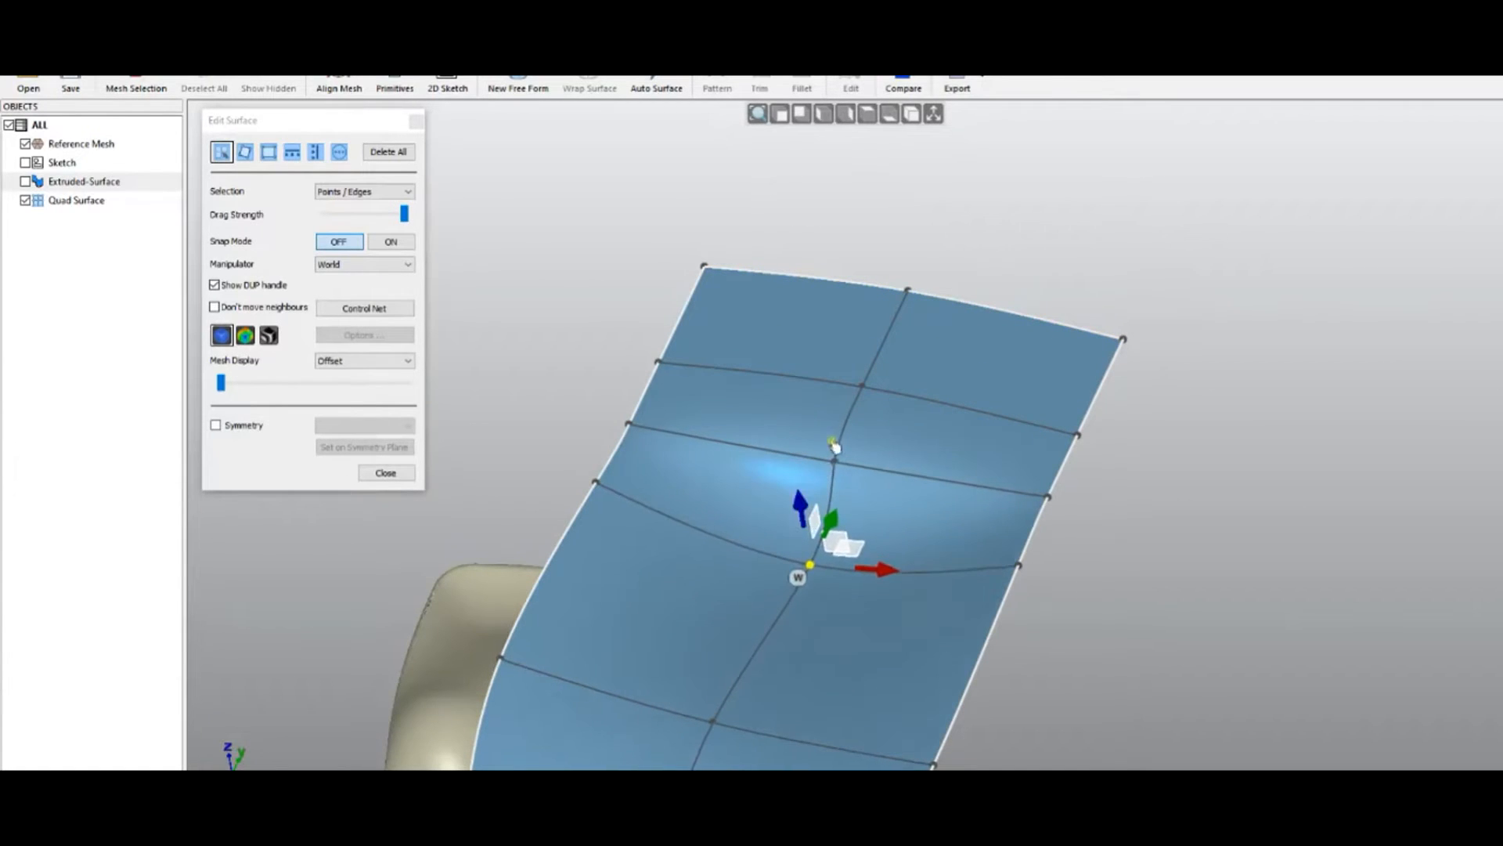
click(862, 387)
drag(852, 332, 847, 298)
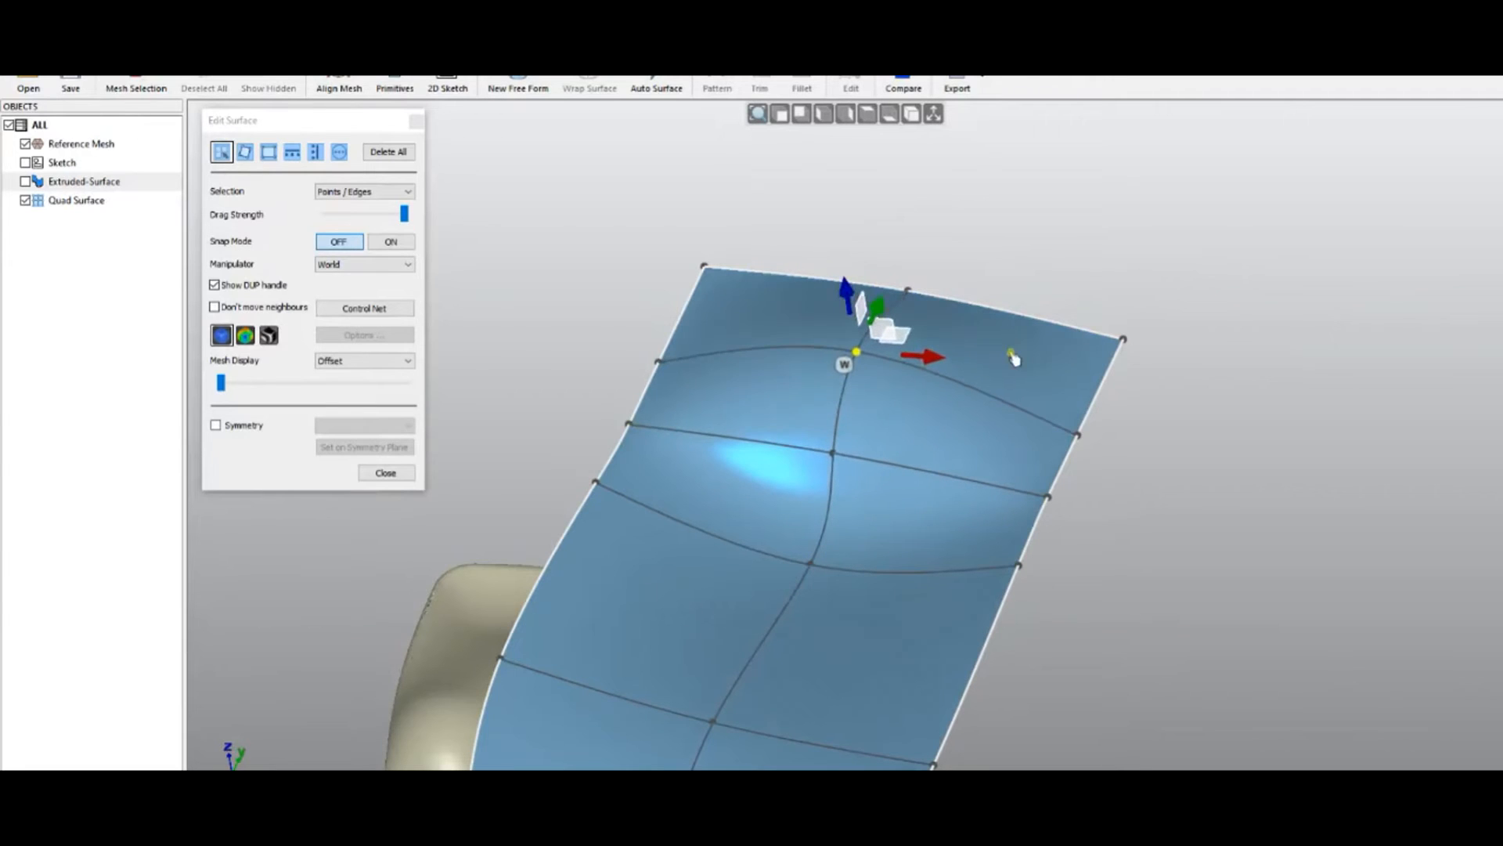
Set Selection to Point / Edge / Face, drag the top-right face into a pointed tip, and show the control net
click(375, 191)
click(365, 244)
click(982, 353)
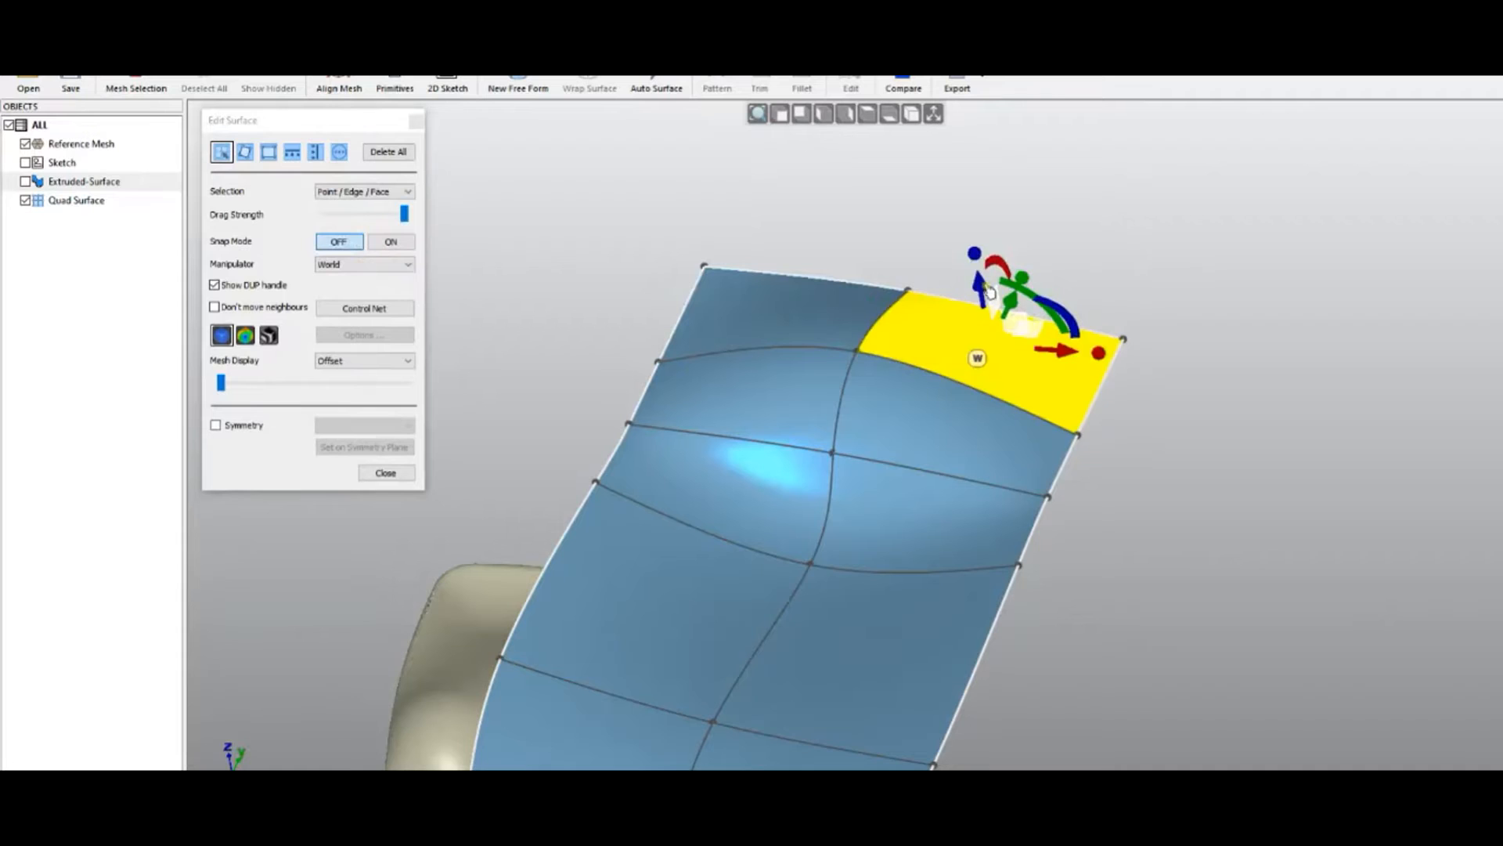
drag(988, 291, 1012, 273)
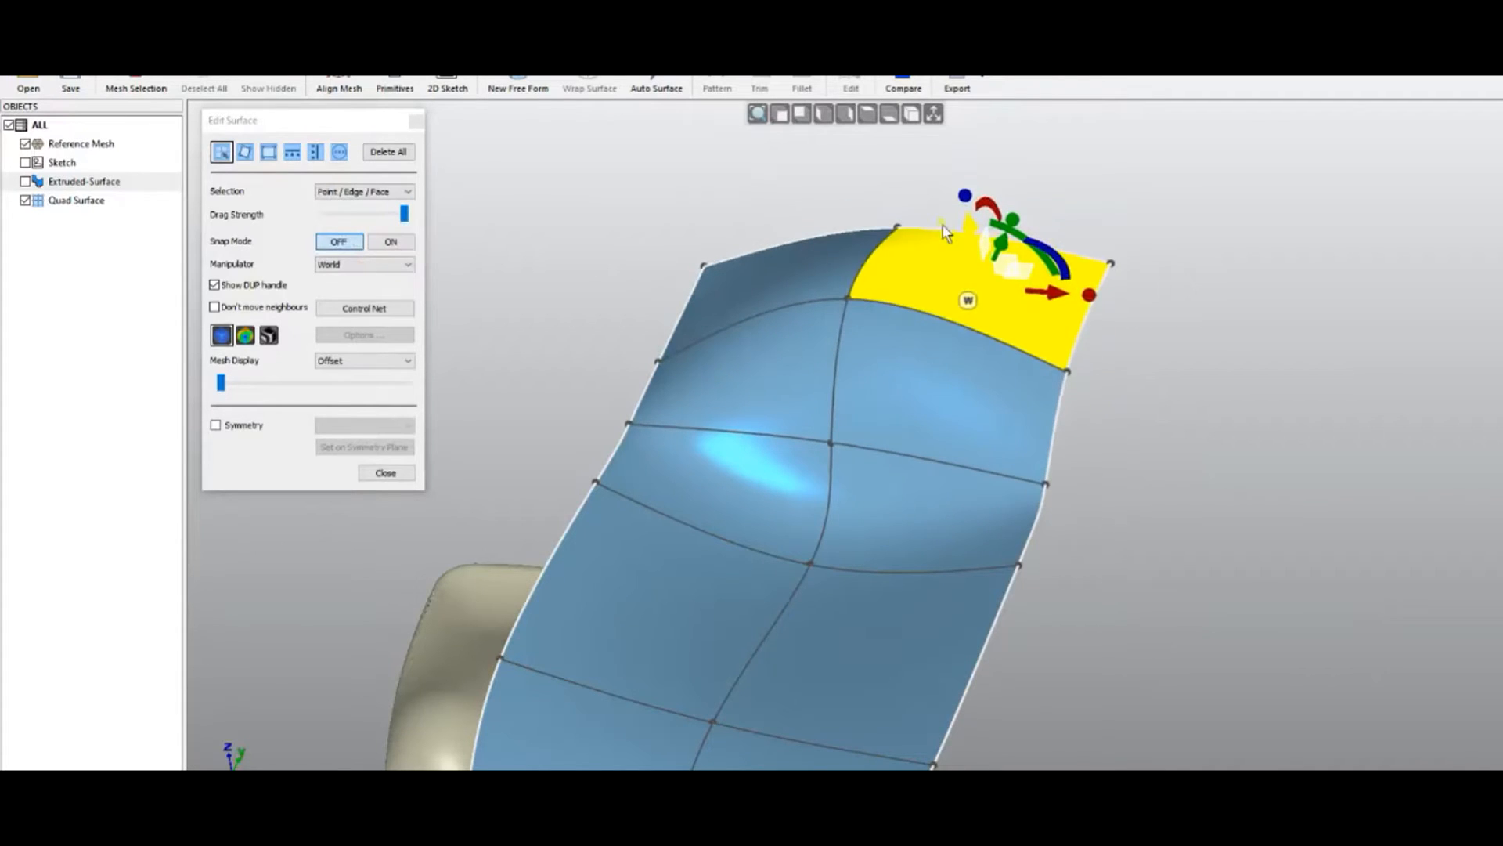
middle_drag(697, 553, 666, 438)
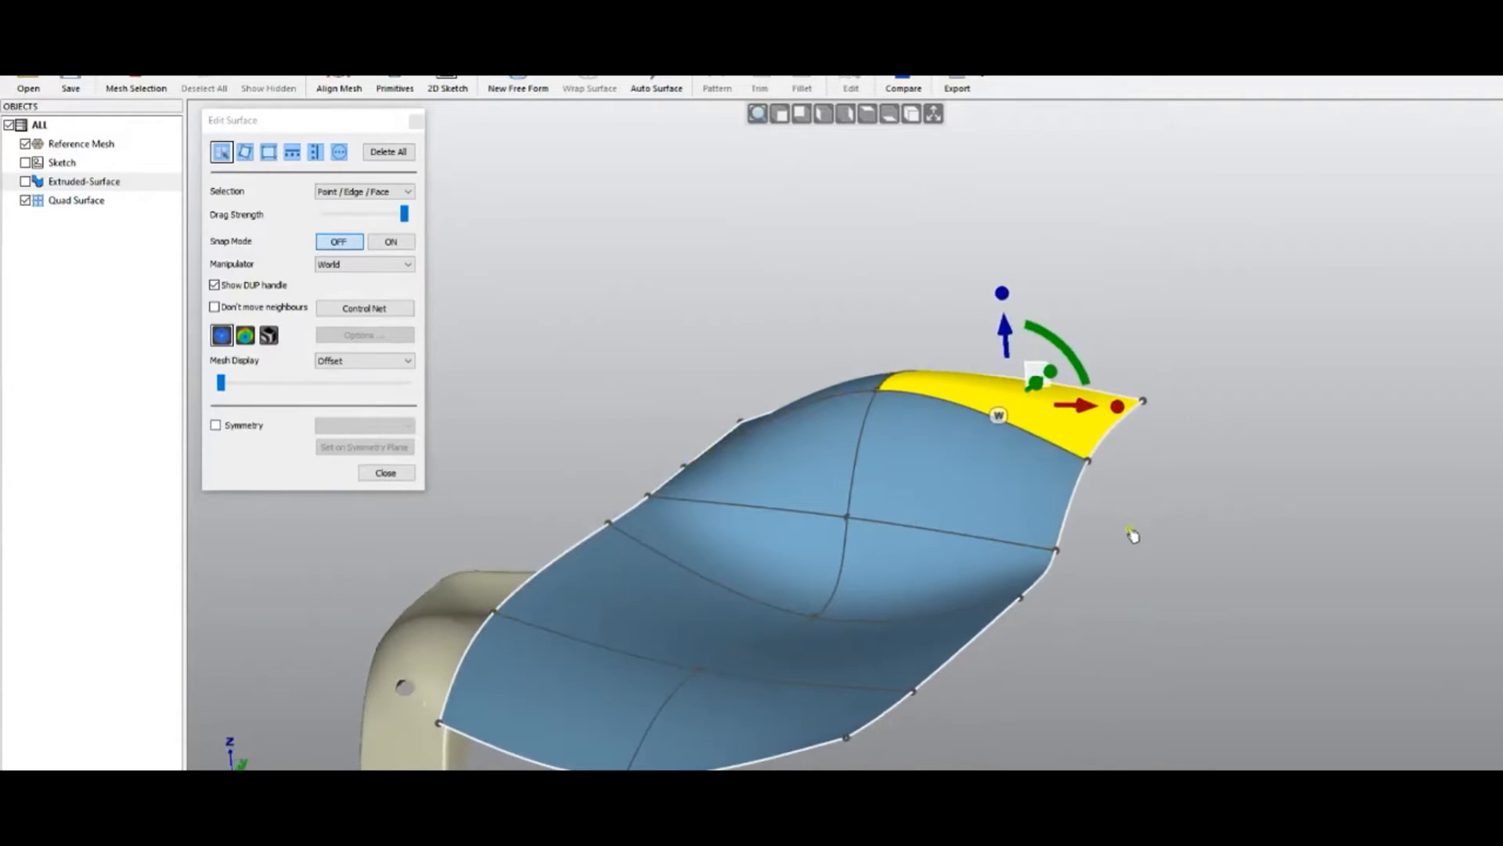
scroll(1133, 534, down, 1)
scroll(1100, 610, up, 3)
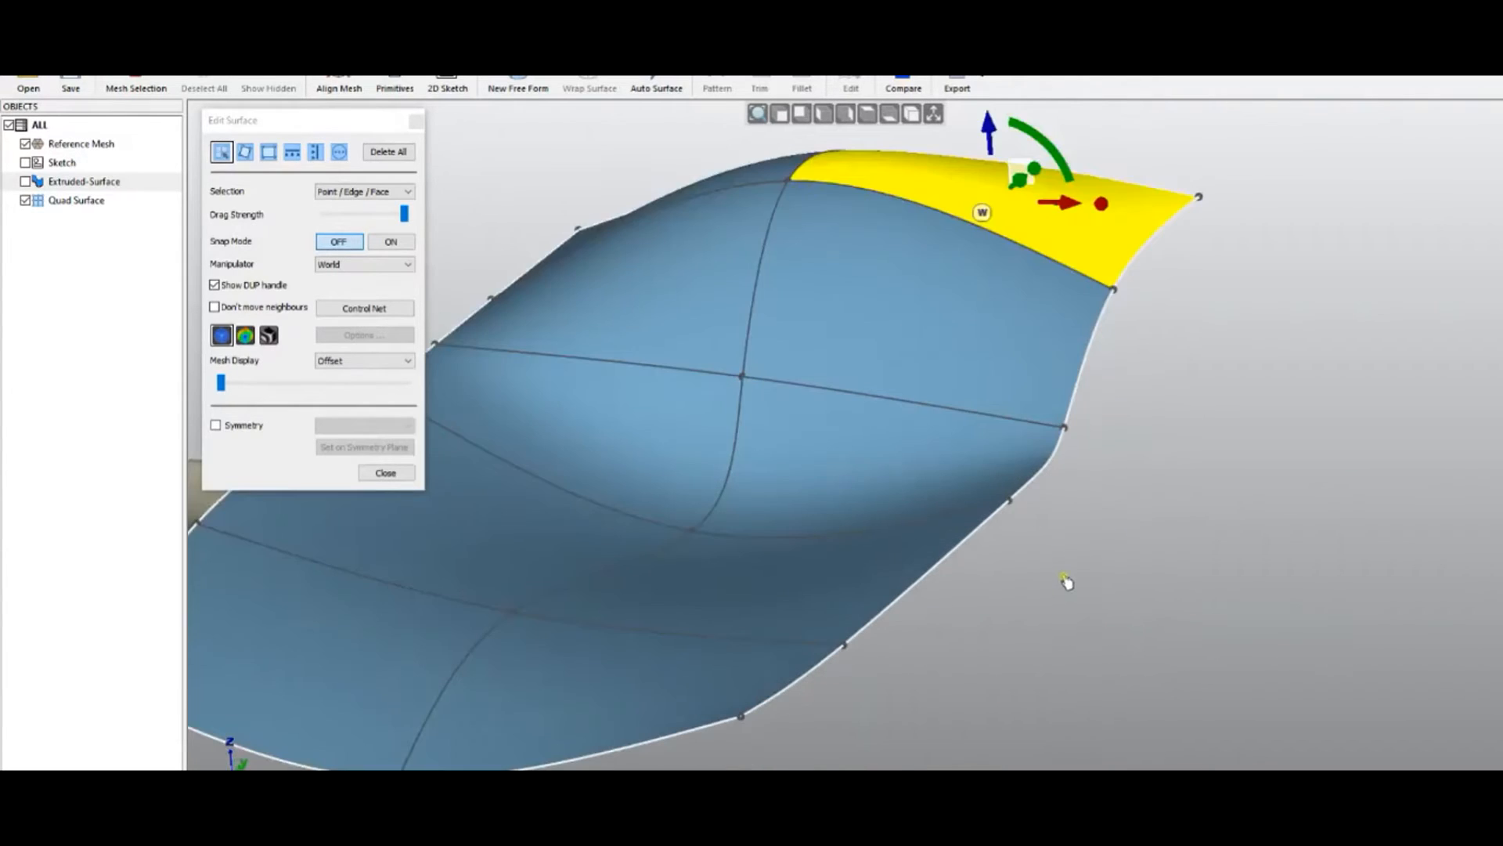
scroll(1067, 581, down, 3)
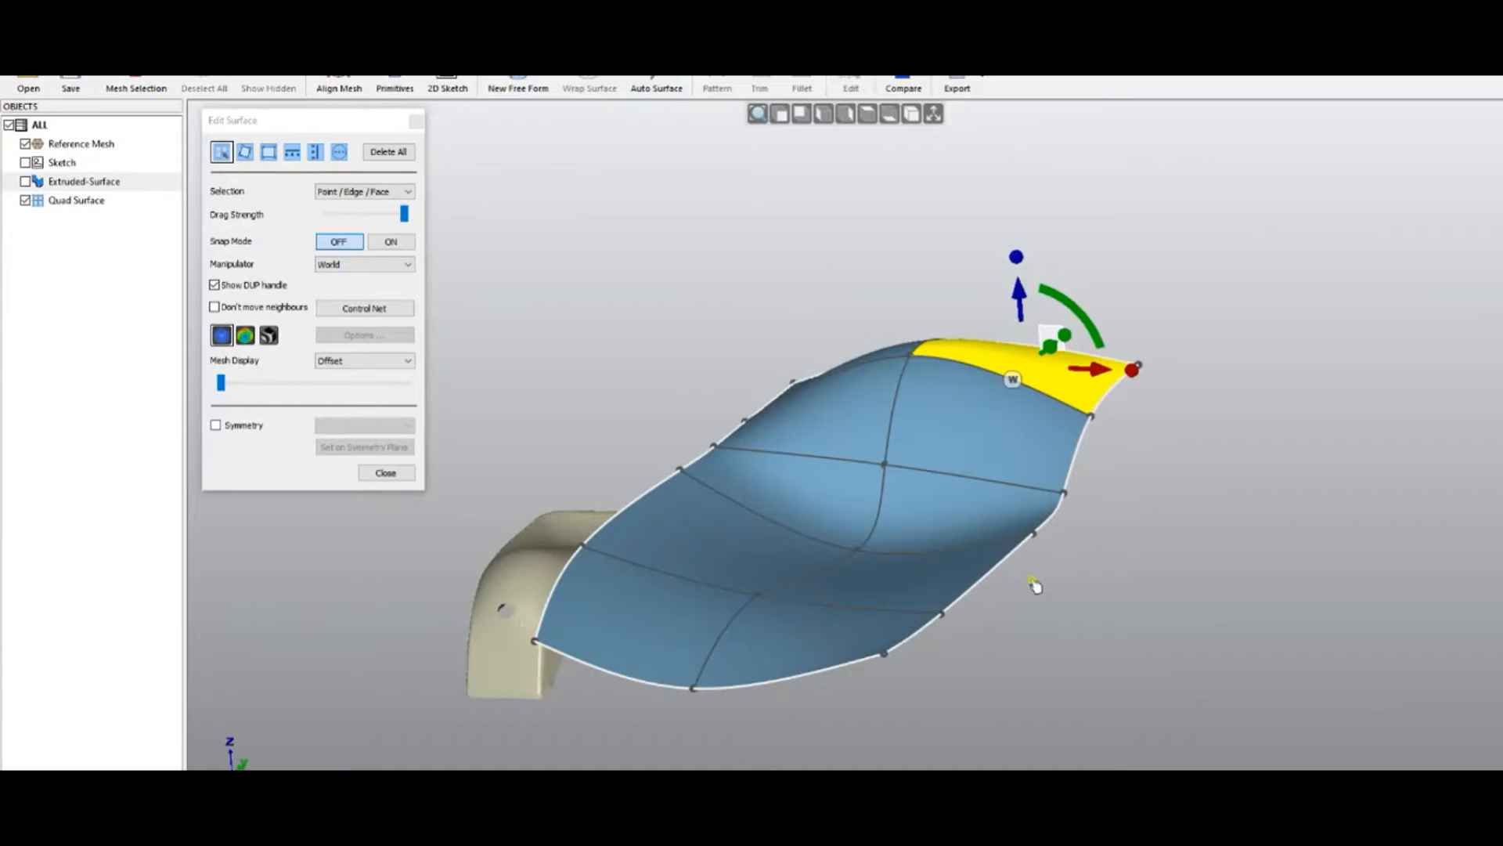
click(1037, 585)
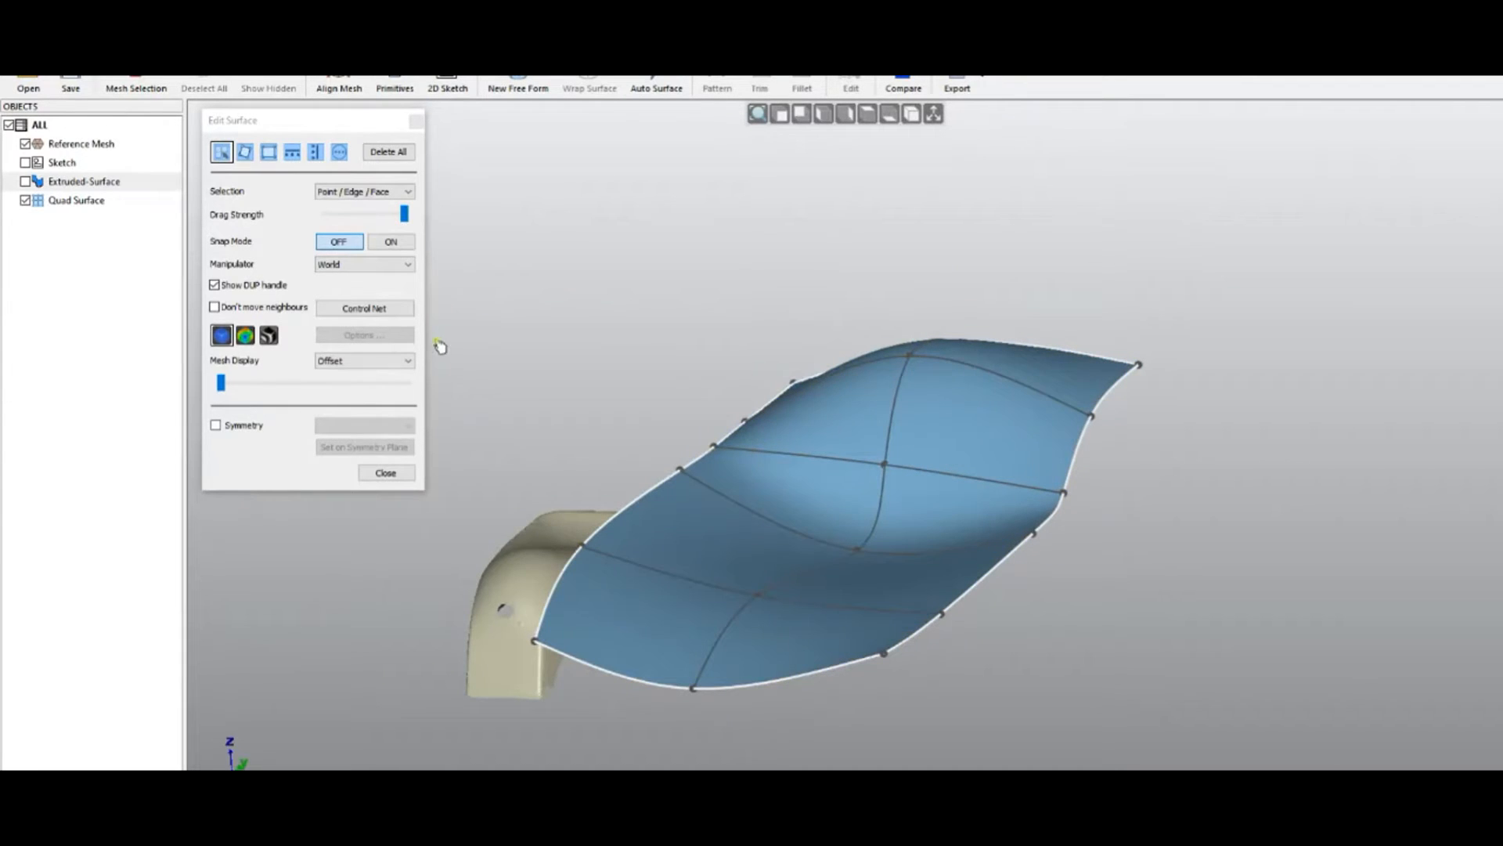
click(371, 310)
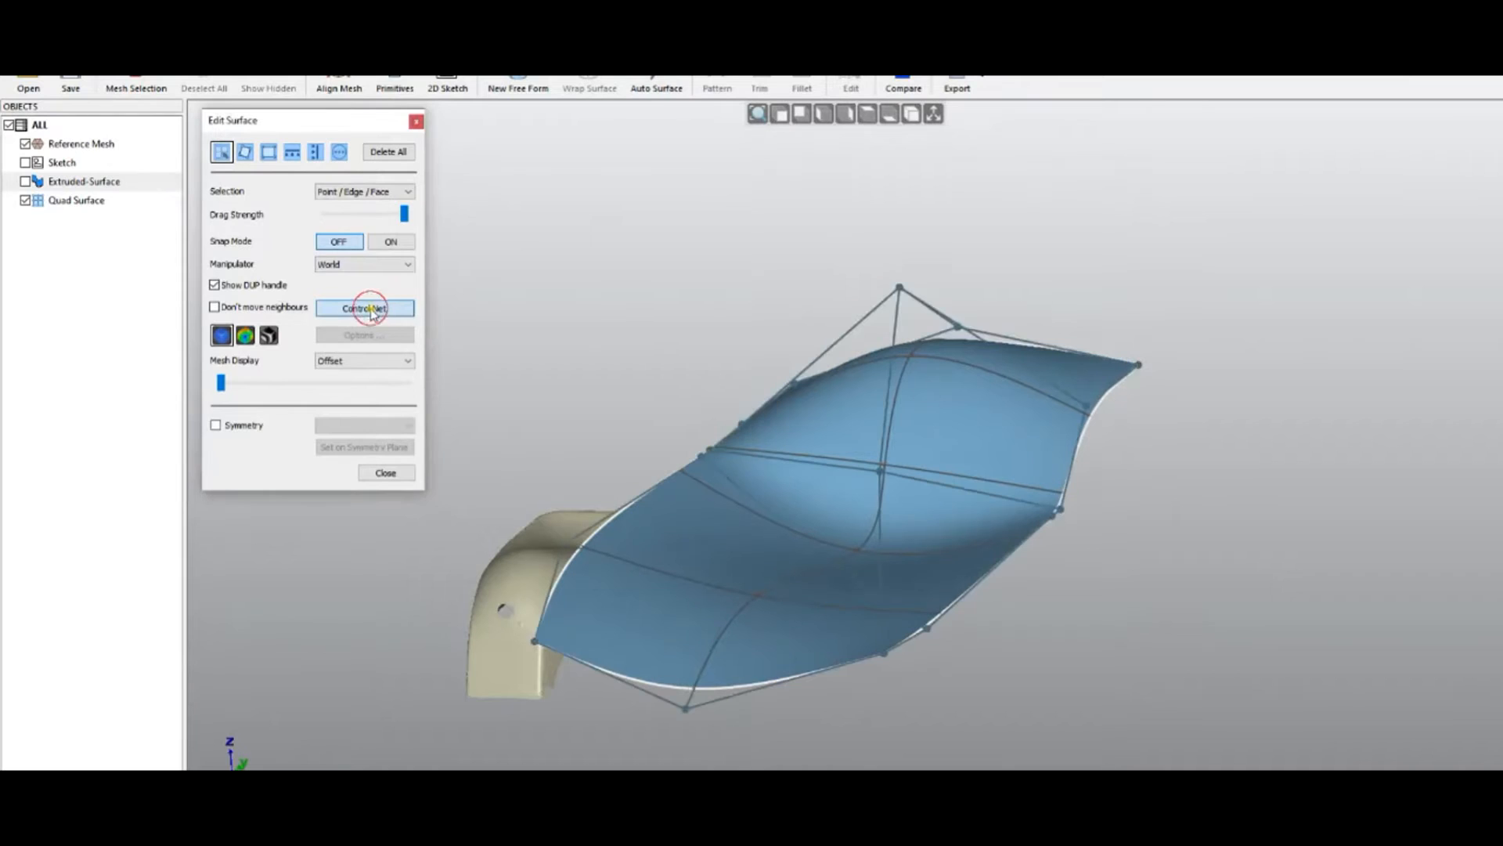
Raise a vertex on the surface's left edge and inspect the resulting fold
middle_drag(705, 550, 718, 693)
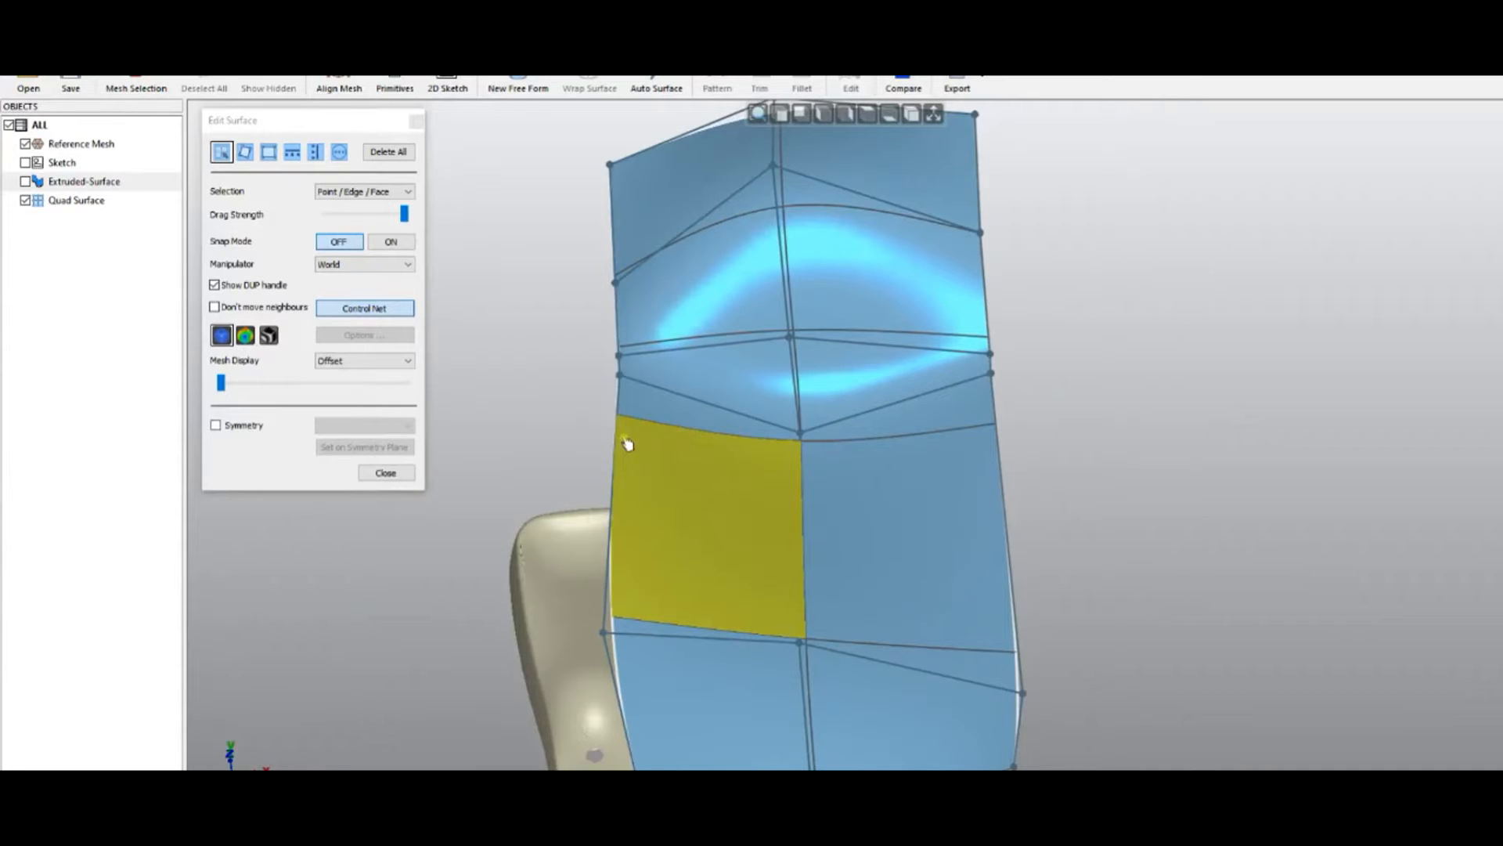
click(619, 376)
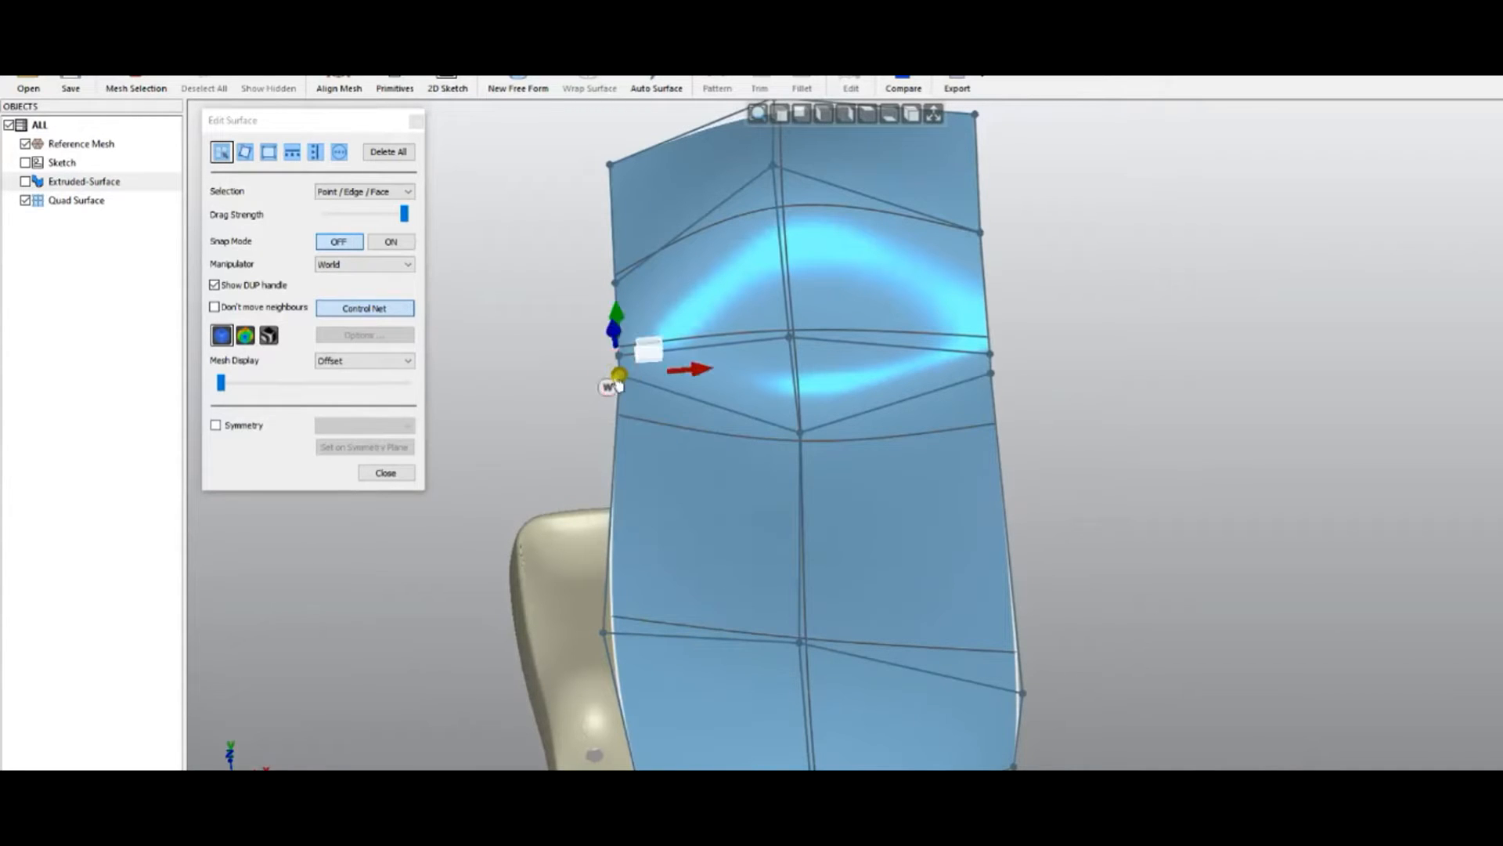
middle_drag(544, 527, 486, 342)
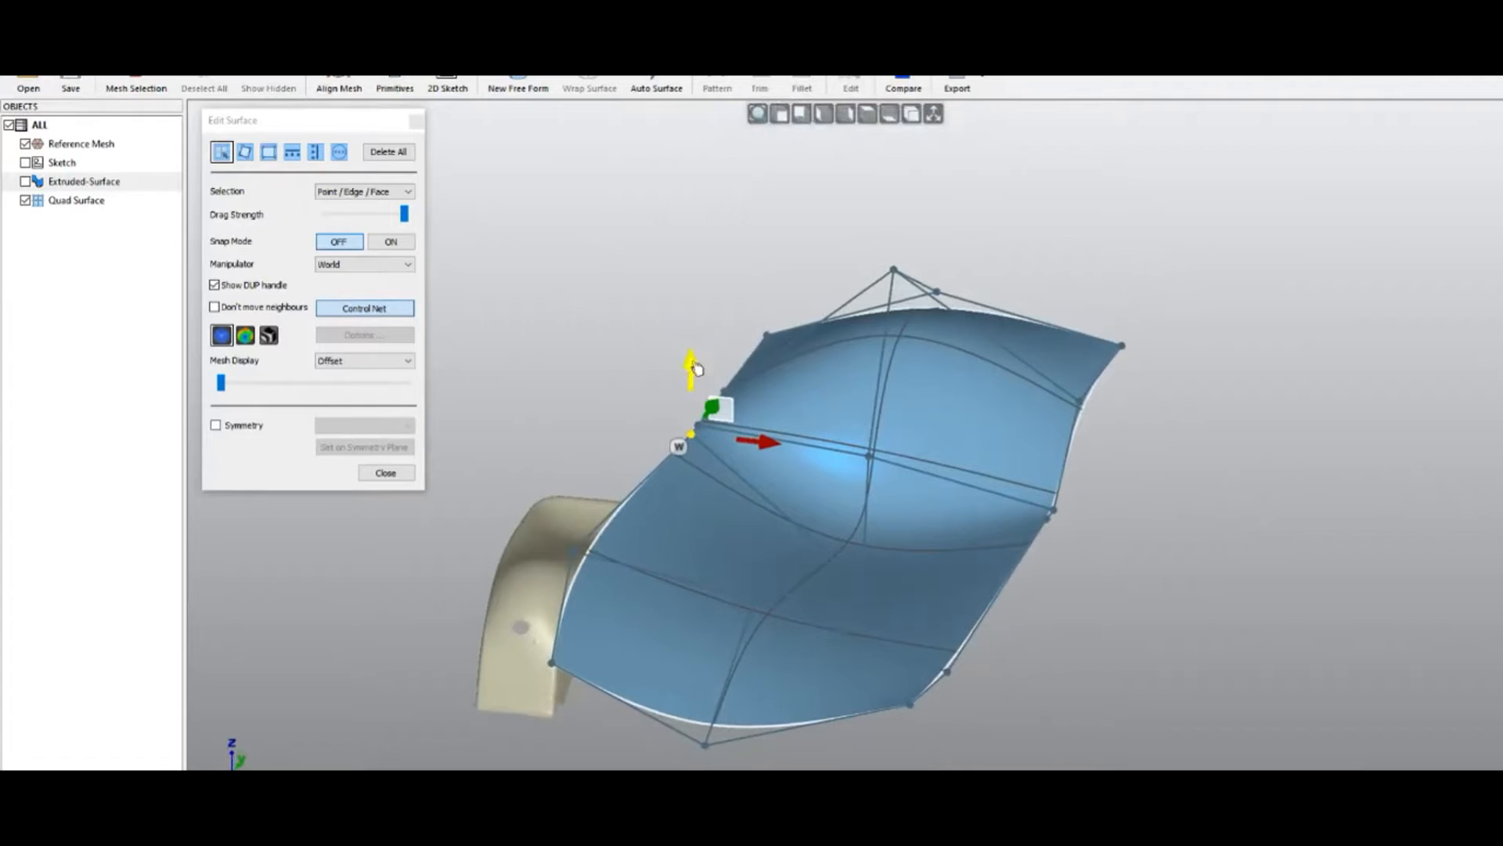
drag(693, 356, 689, 252)
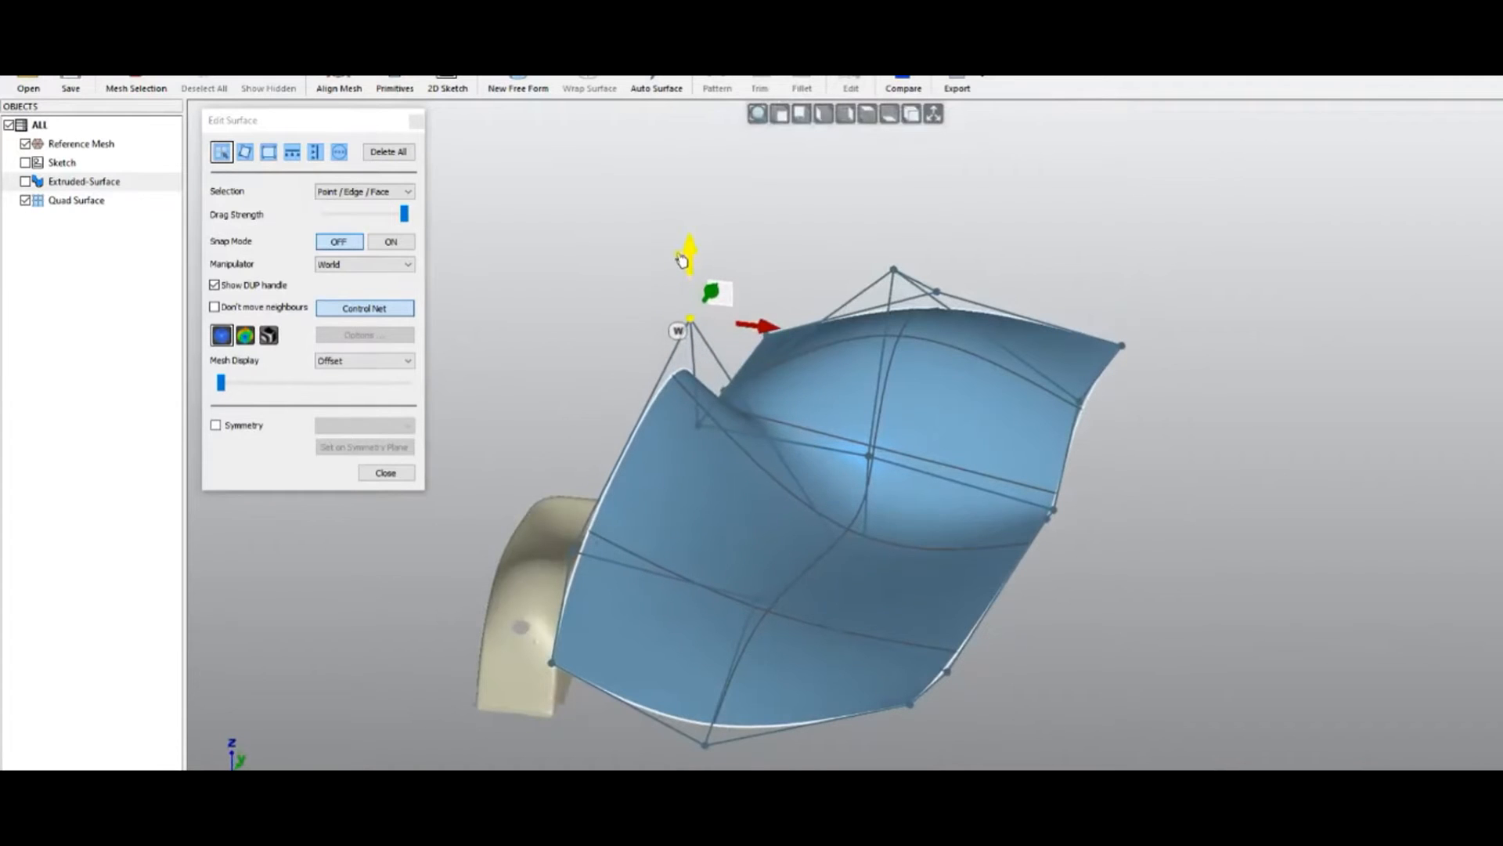
middle_drag(618, 652, 1247, 757)
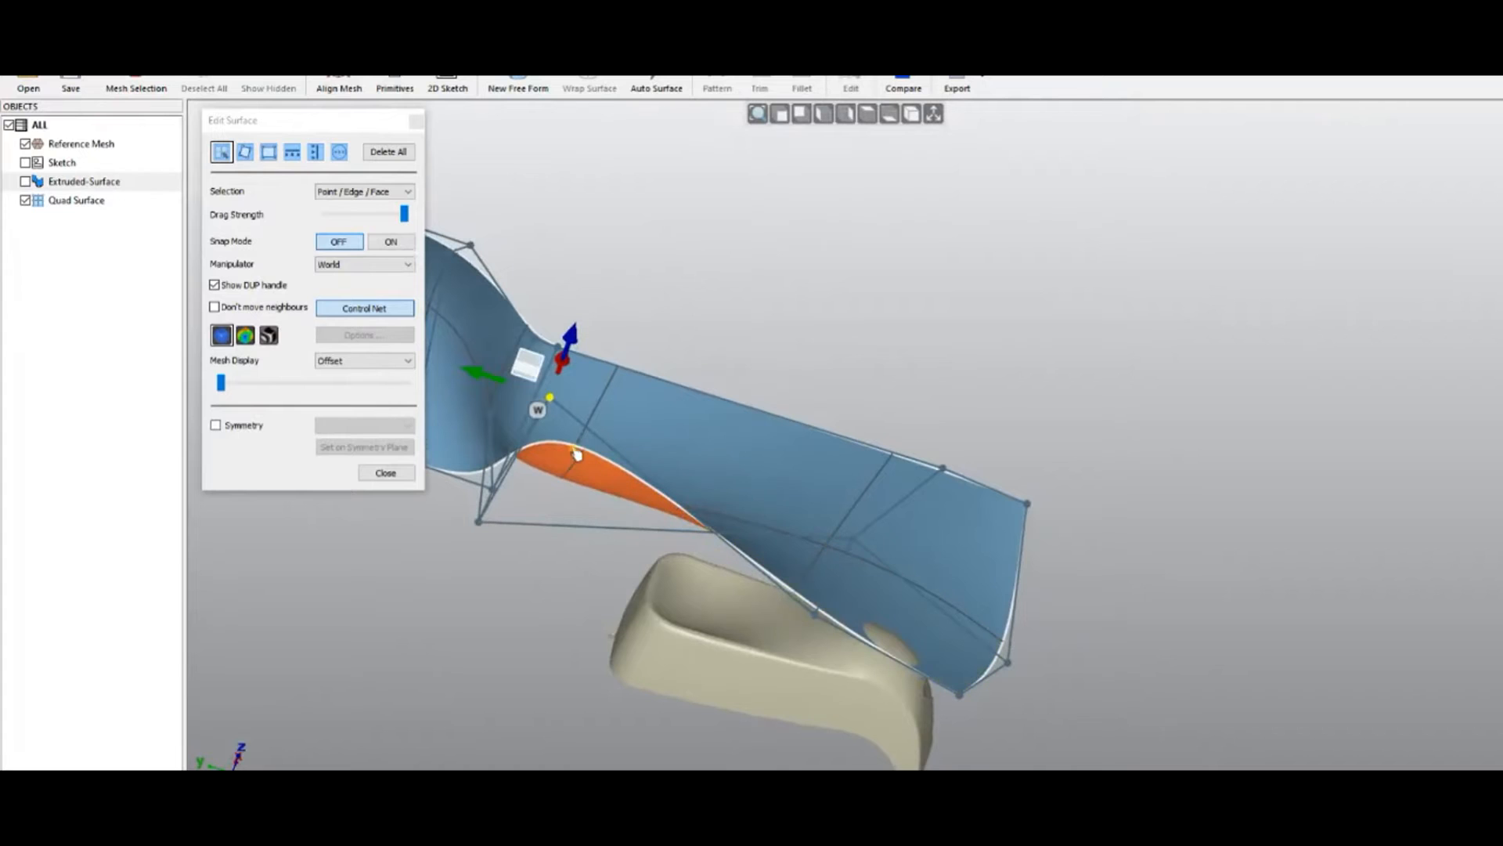
middle_drag(560, 581, 829, 595)
scroll(829, 594, up, 3)
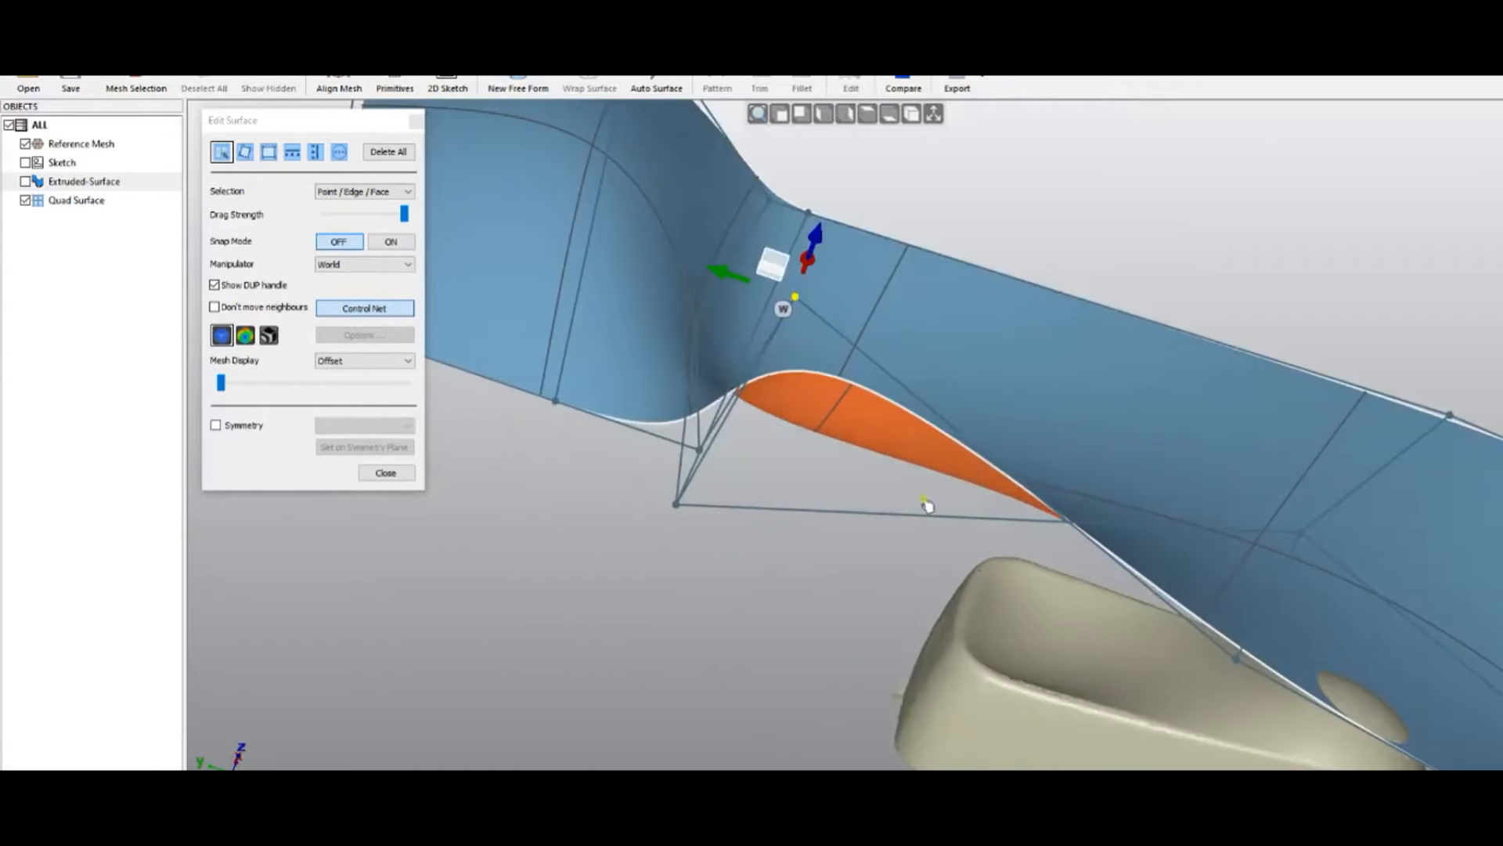
click(697, 445)
Drag control-net and boundary vertices to unfold the orange underside, then hide the control net
drag(656, 452, 620, 461)
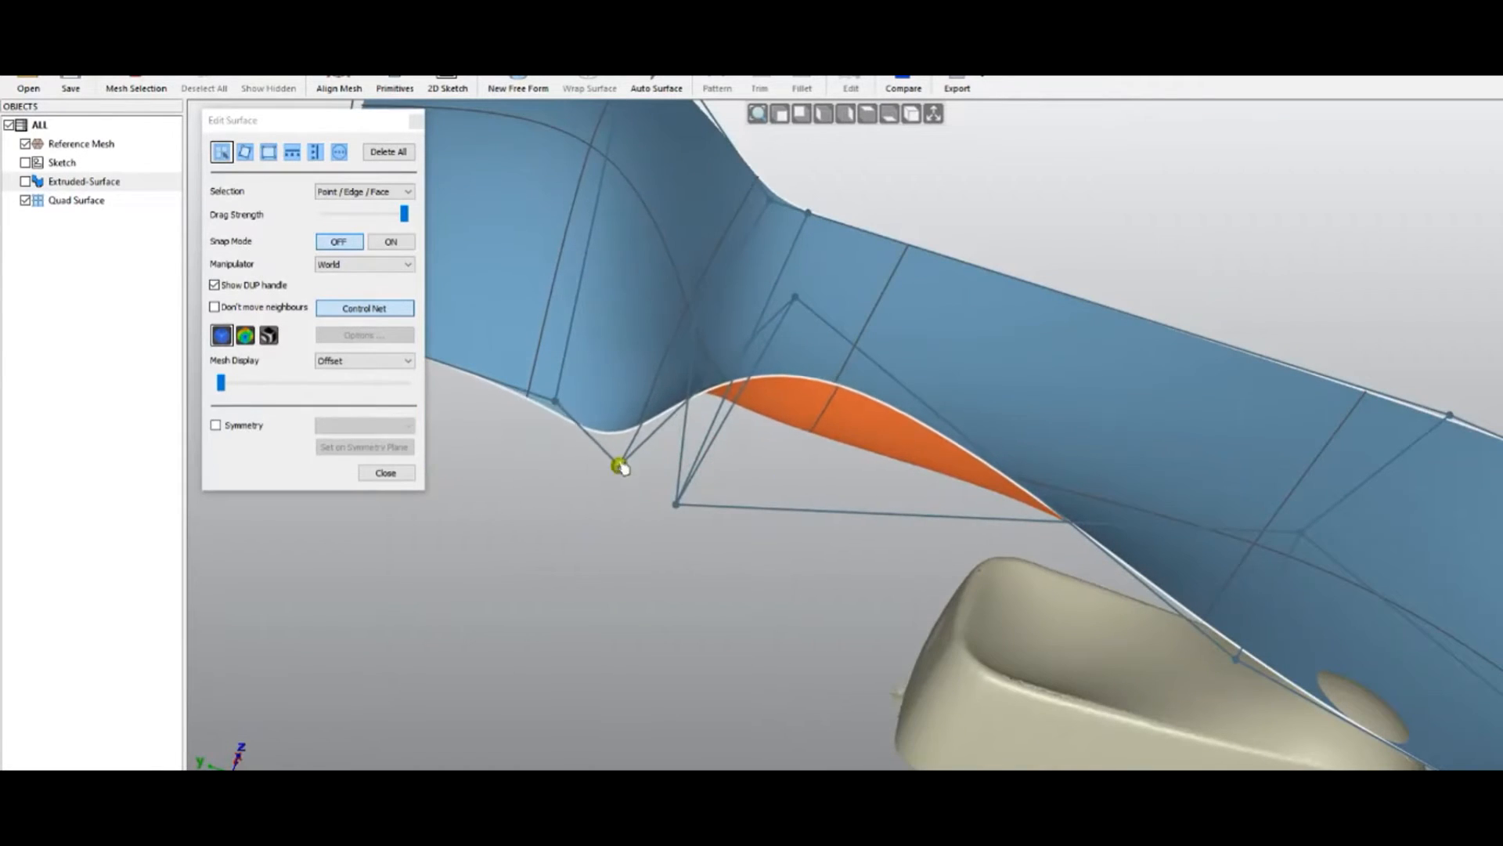
drag(556, 402, 487, 371)
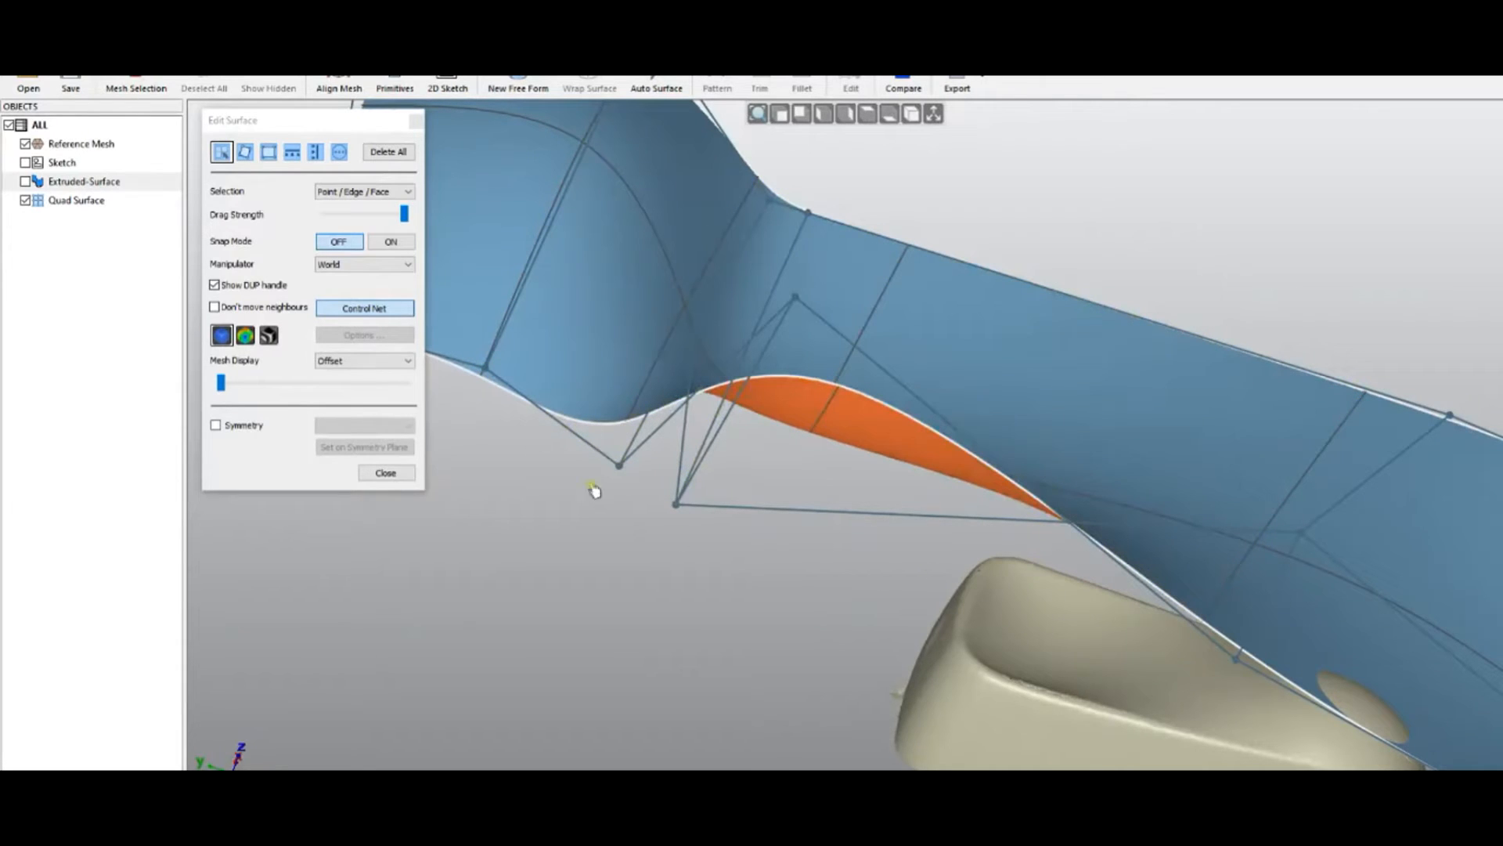
click(373, 310)
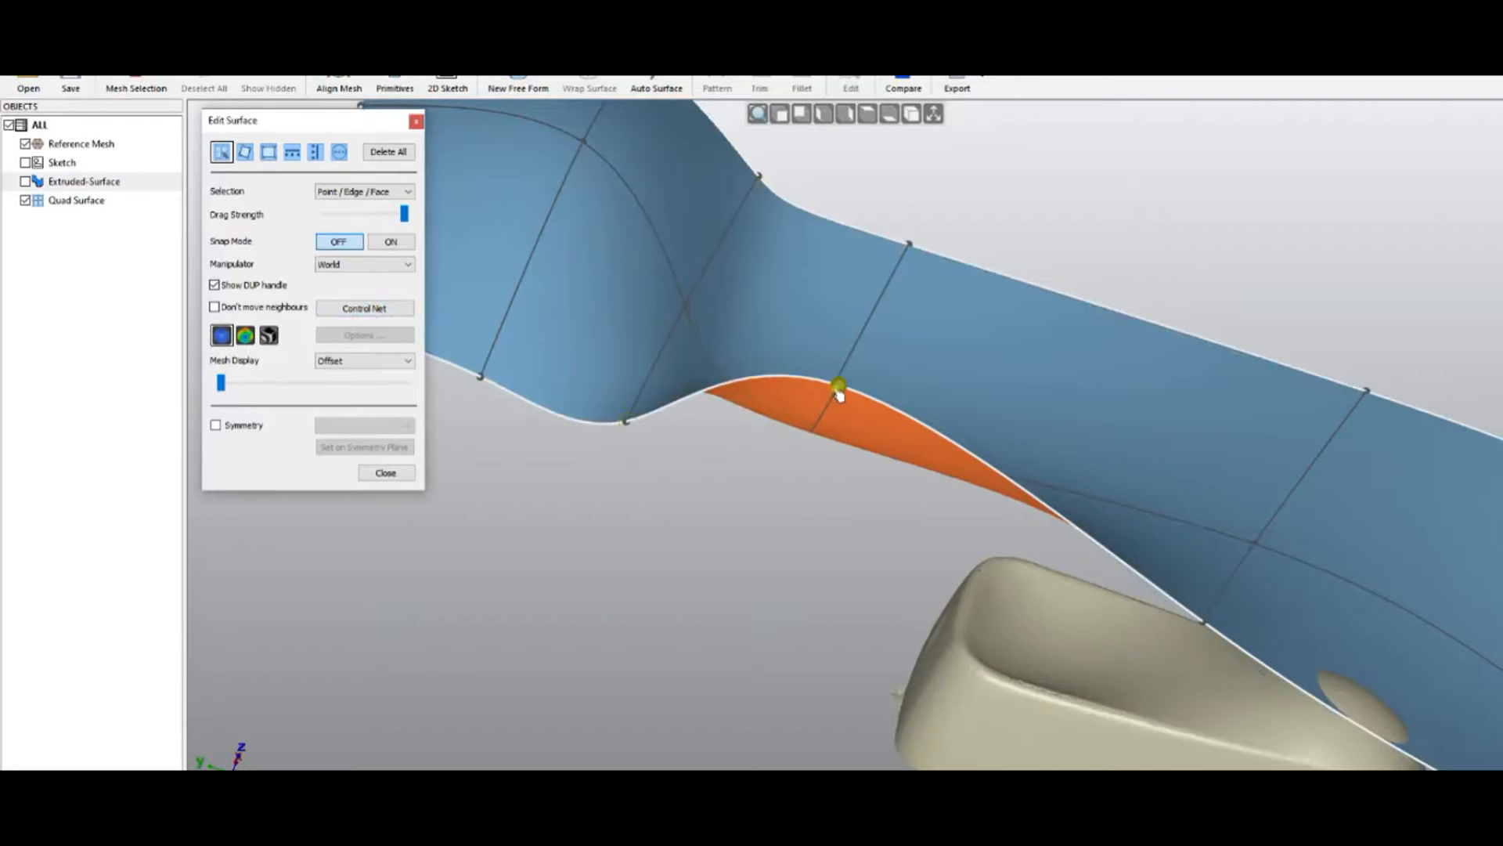
drag(838, 389, 806, 476)
scroll(786, 508, down, 4)
mouse_move(785, 564)
middle_down()
mouse_move(627, 586)
mouse_move(484, 573)
middle_up()
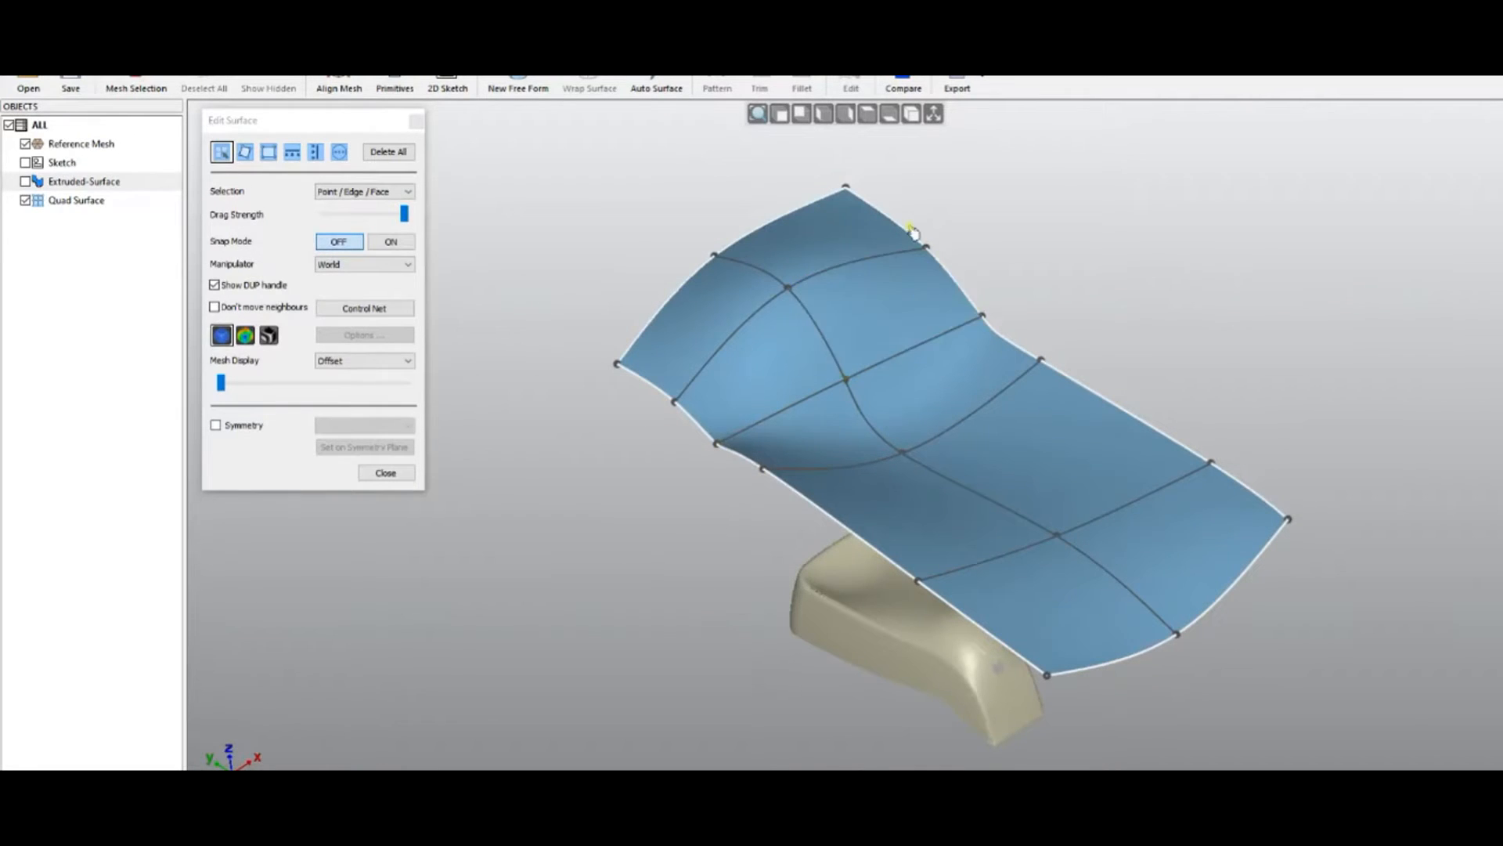
From the top view, stretch the surface's right boundary edge far to the right
click(867, 115)
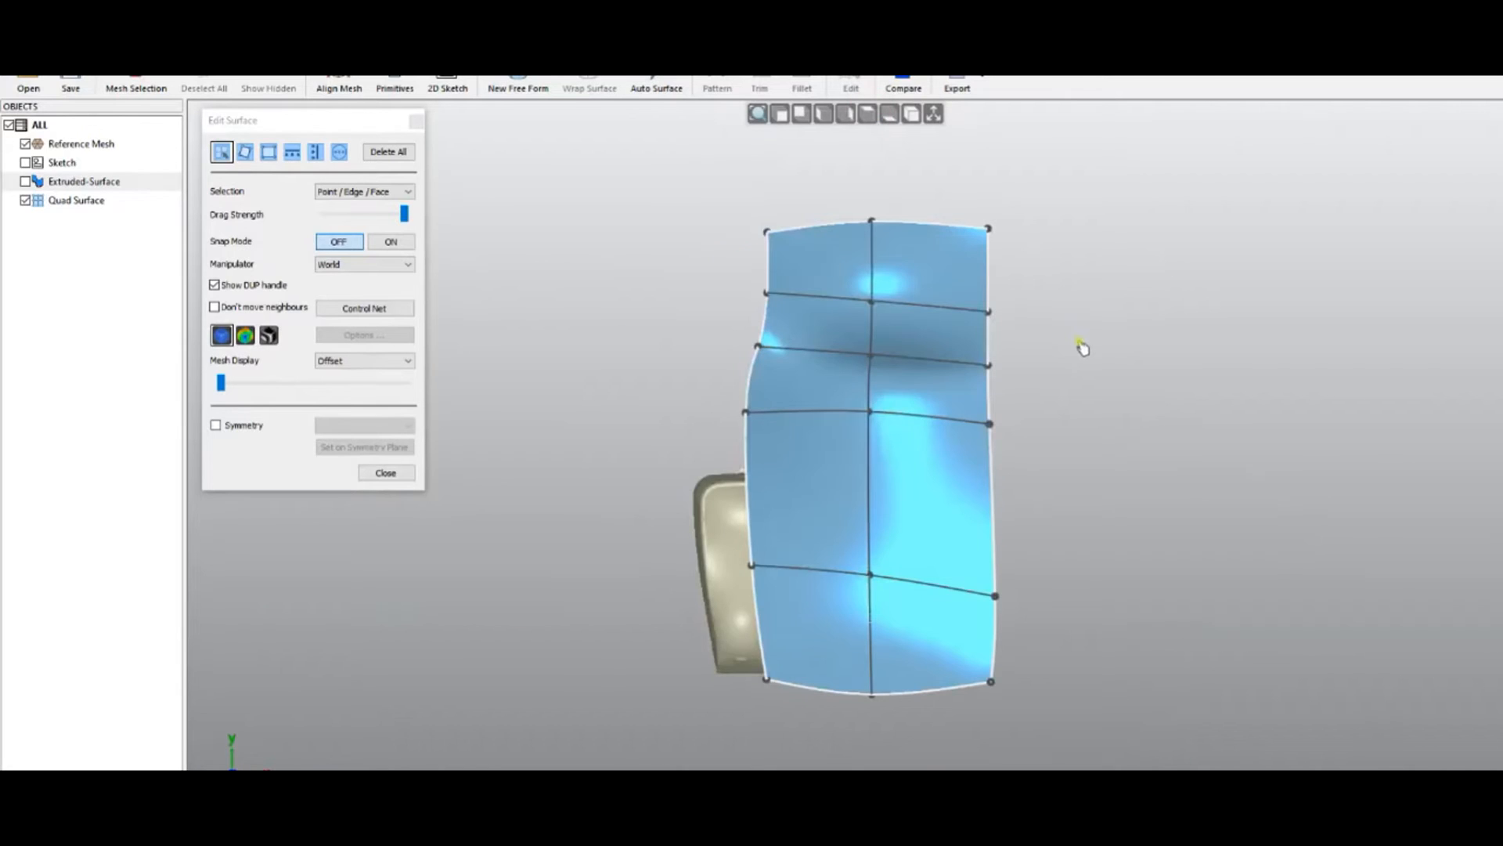
click(991, 470)
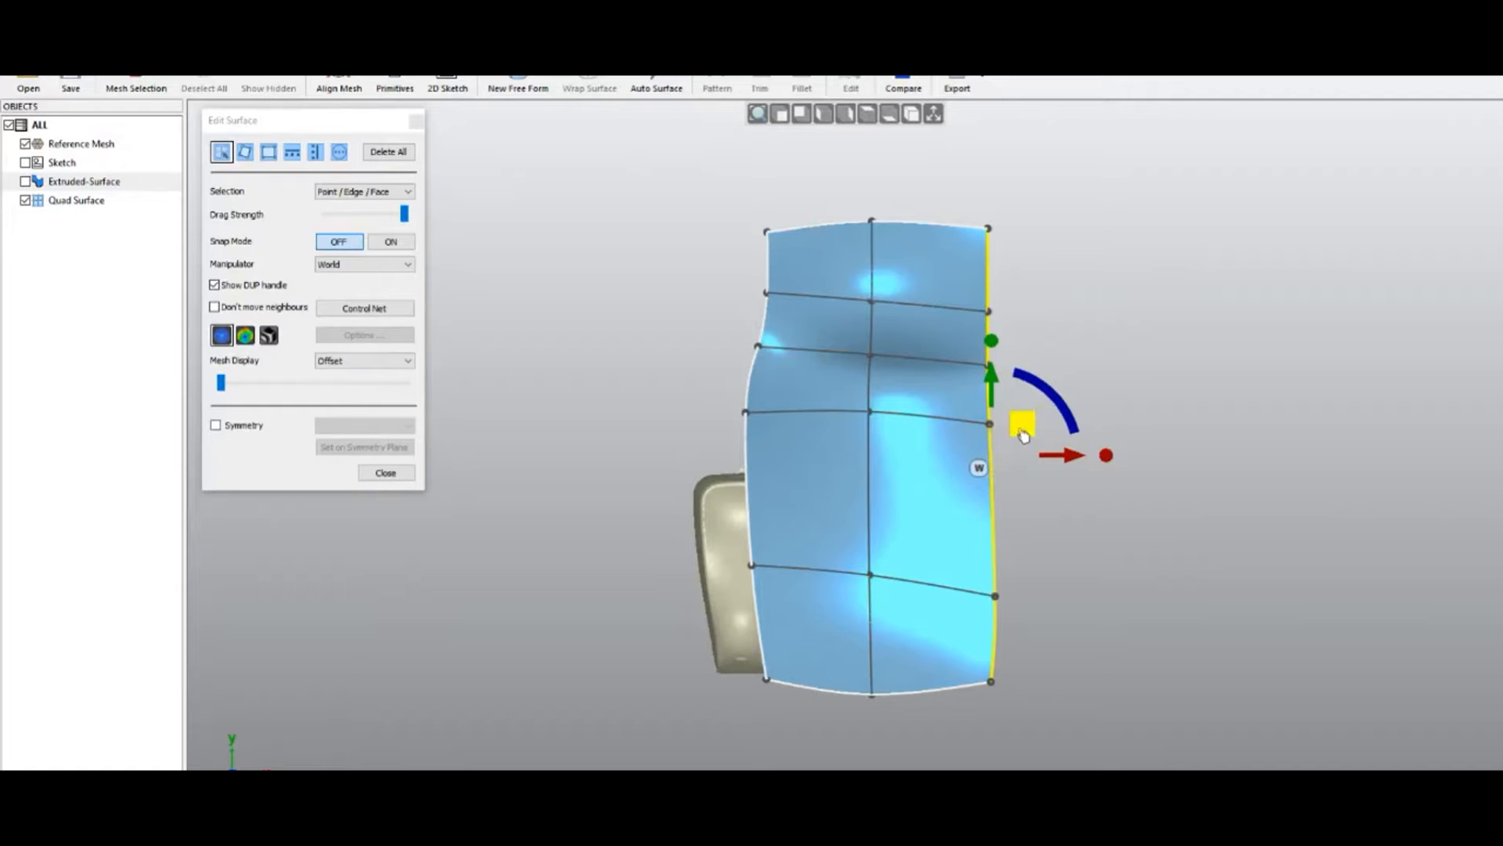
drag(1023, 433, 1273, 433)
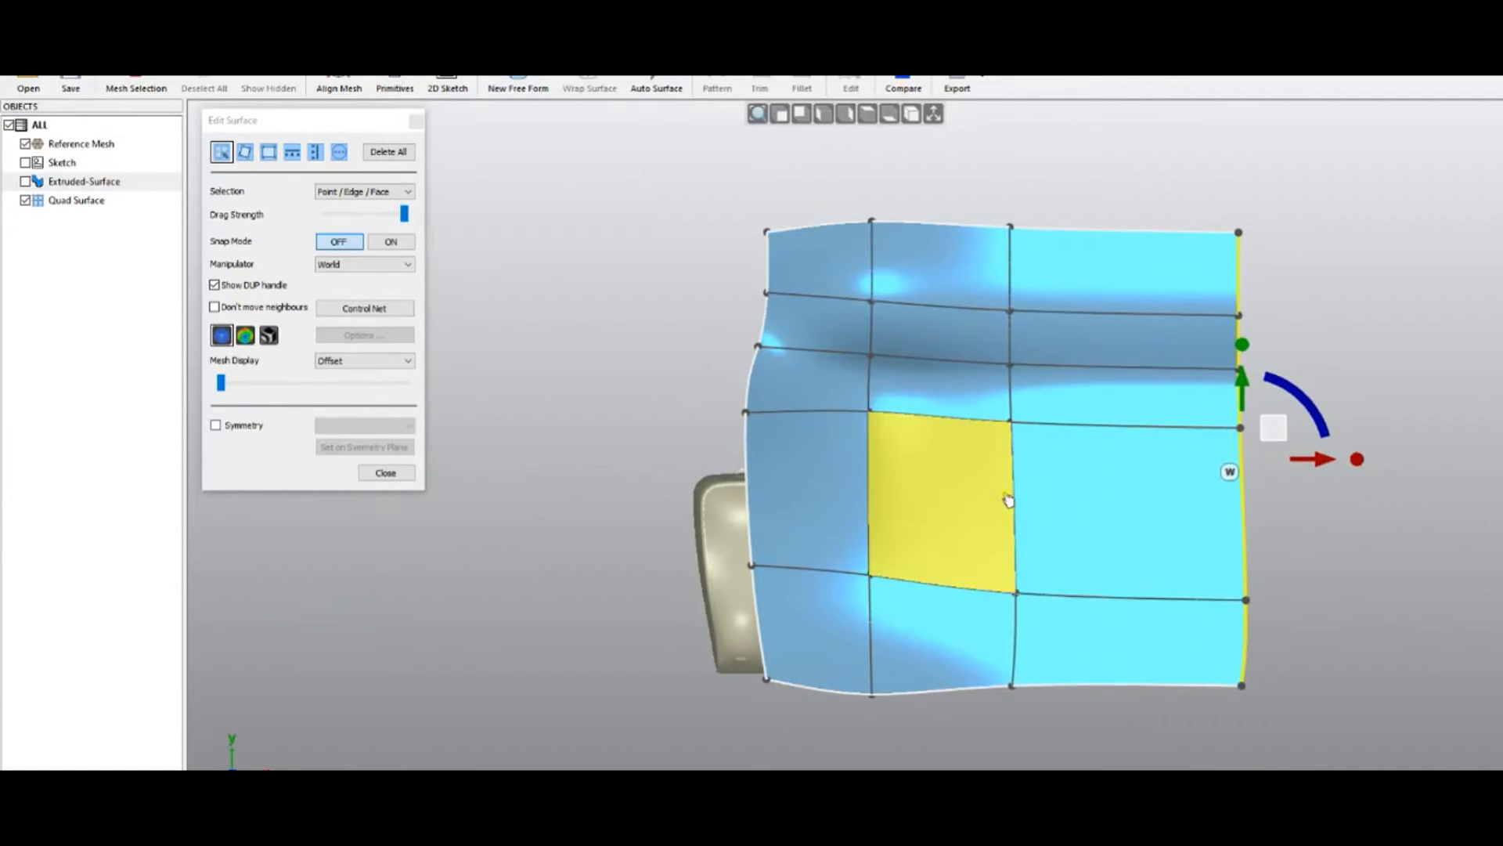
Drag an interior control point down so the middle crosswise line dips gently
click(1393, 588)
drag(1009, 423, 1000, 469)
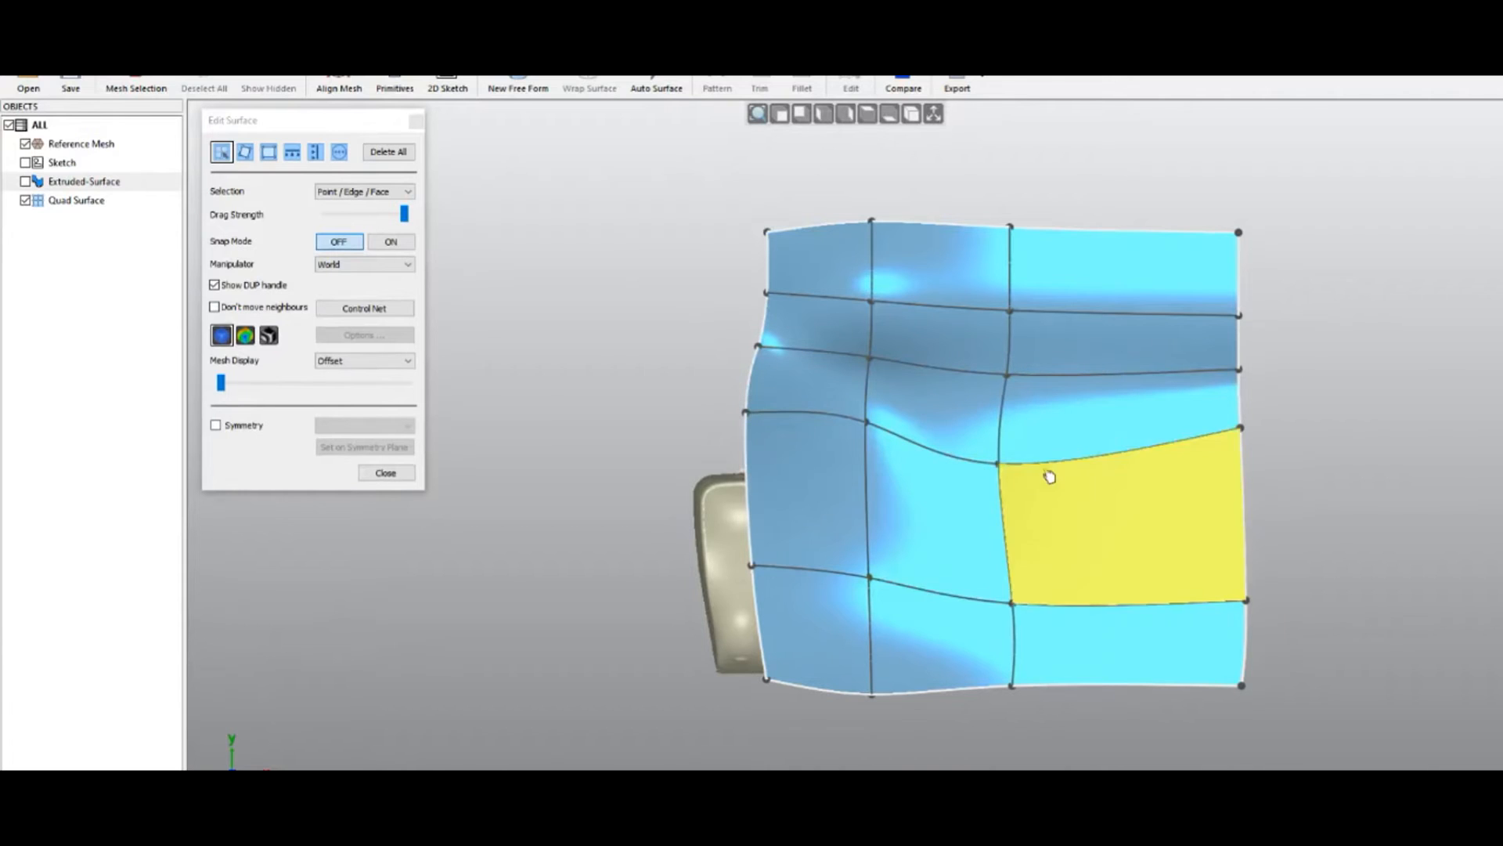
mouse_move(999, 465)
mouse_down()
mouse_move(1073, 496)
mouse_move(883, 498)
mouse_move(1074, 505)
mouse_move(1027, 492)
mouse_move(1031, 504)
mouse_move(1015, 476)
mouse_up()
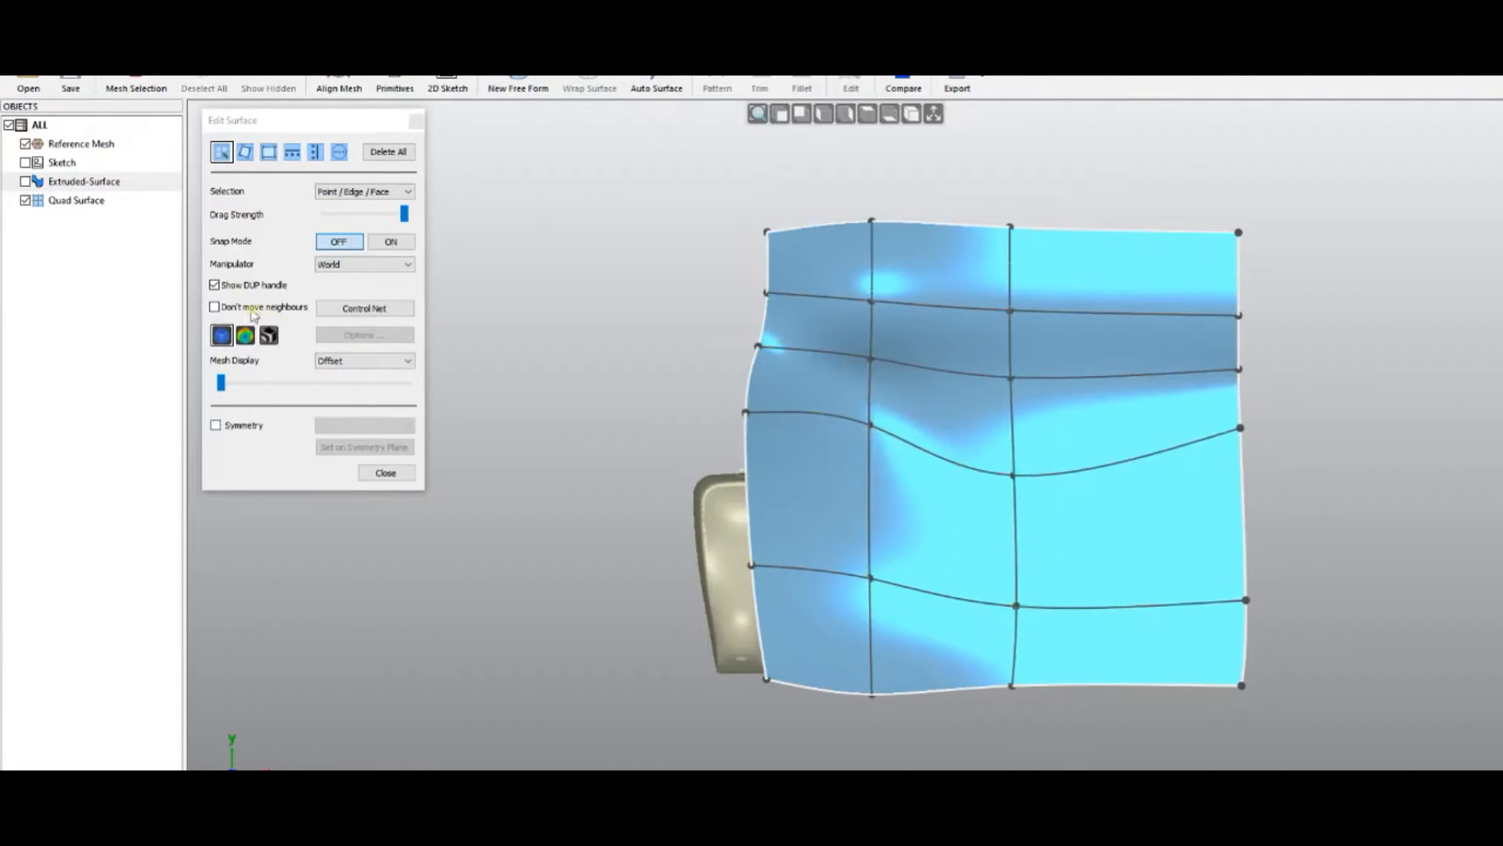
Enable 'Don't move neighbours' and raise the interior point until the middle line is nearly straight
click(214, 307)
drag(1013, 474, 1022, 439)
click(836, 524)
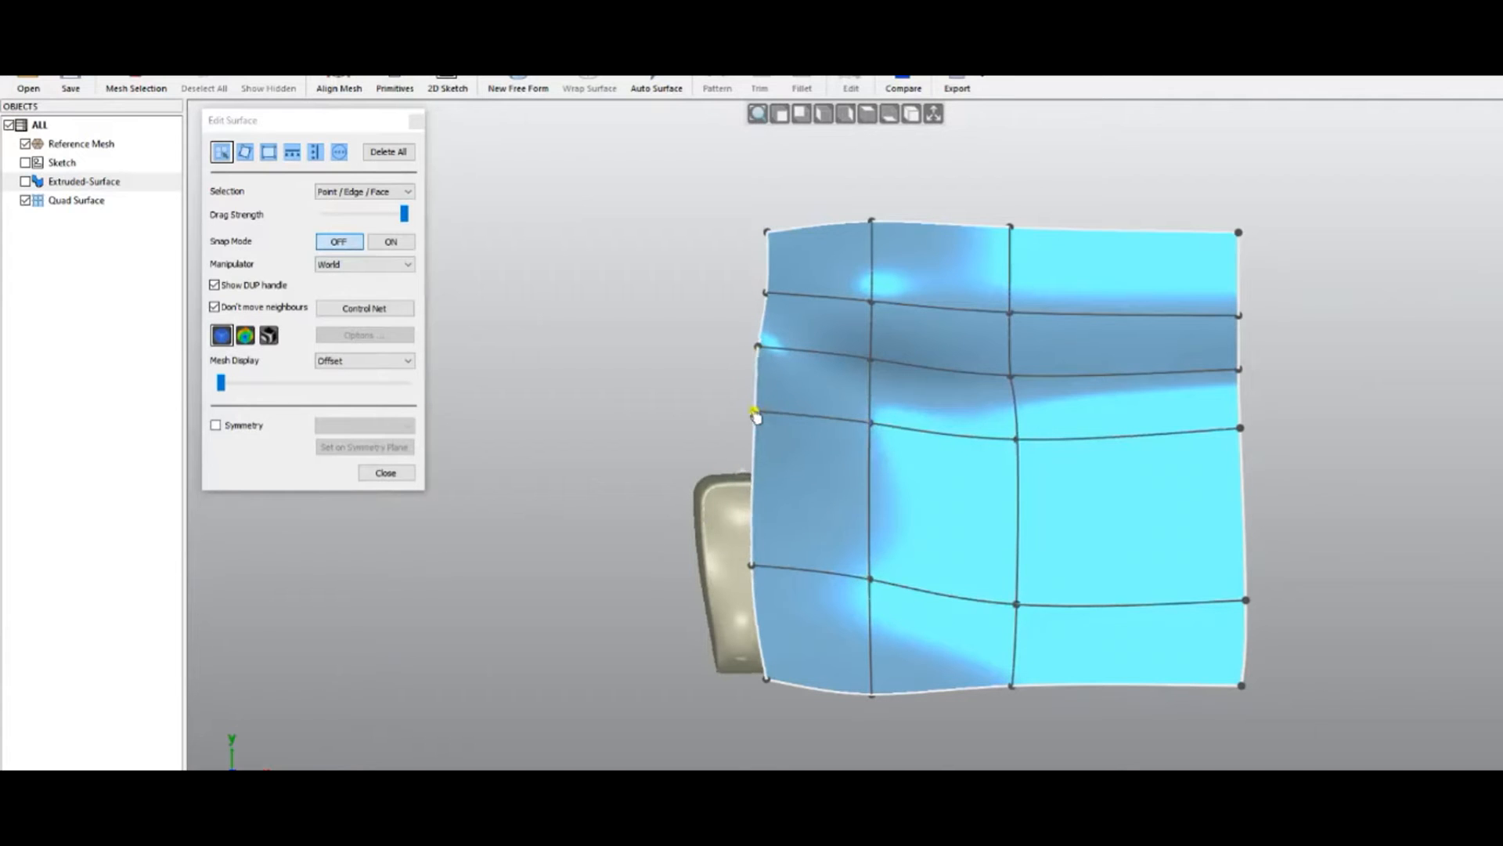
right_drag(727, 491, 650, 277)
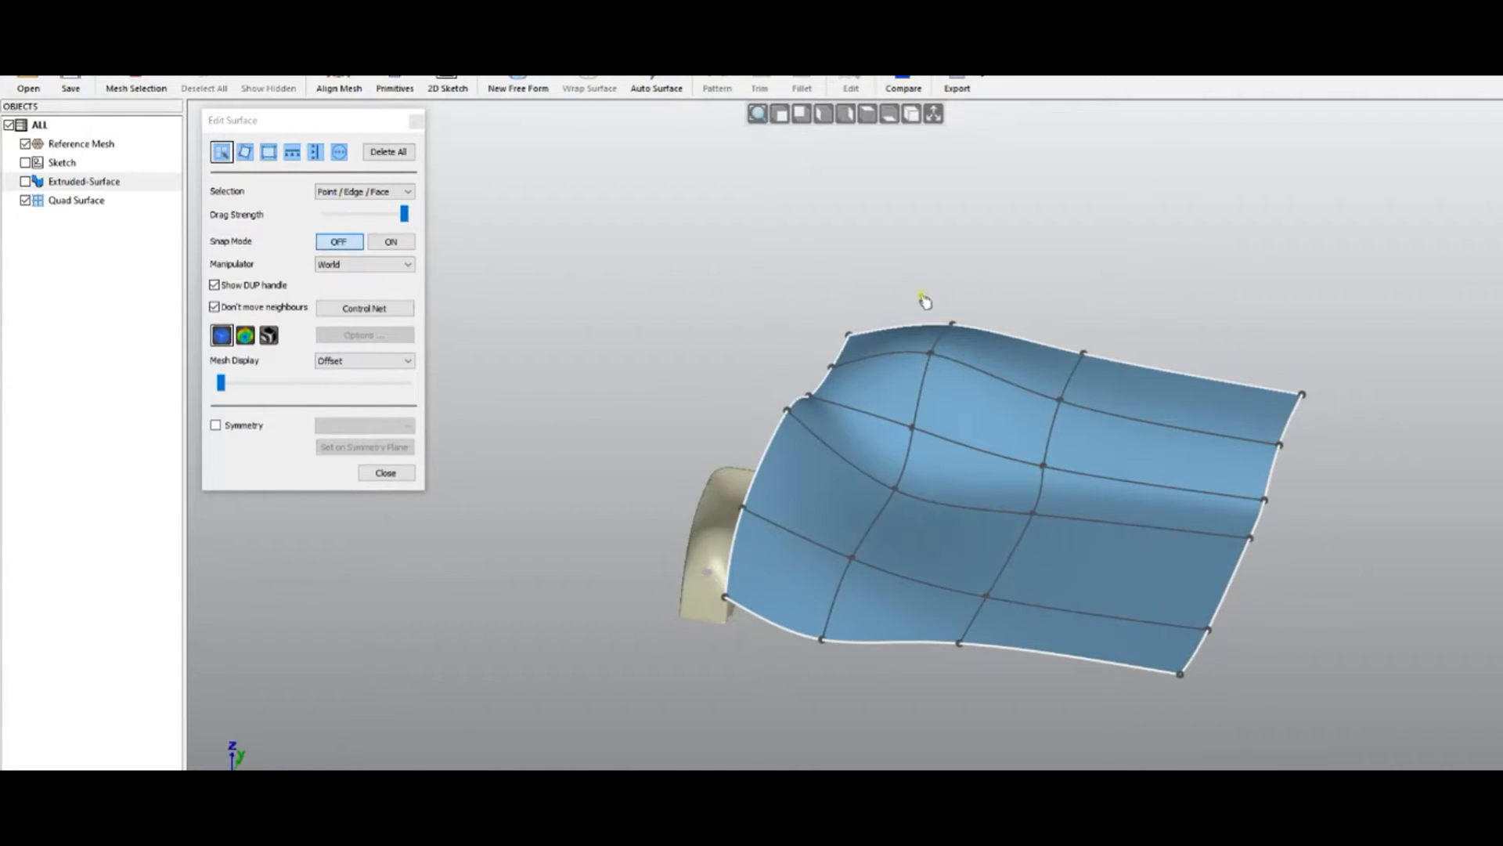
scroll(924, 301, up, 5)
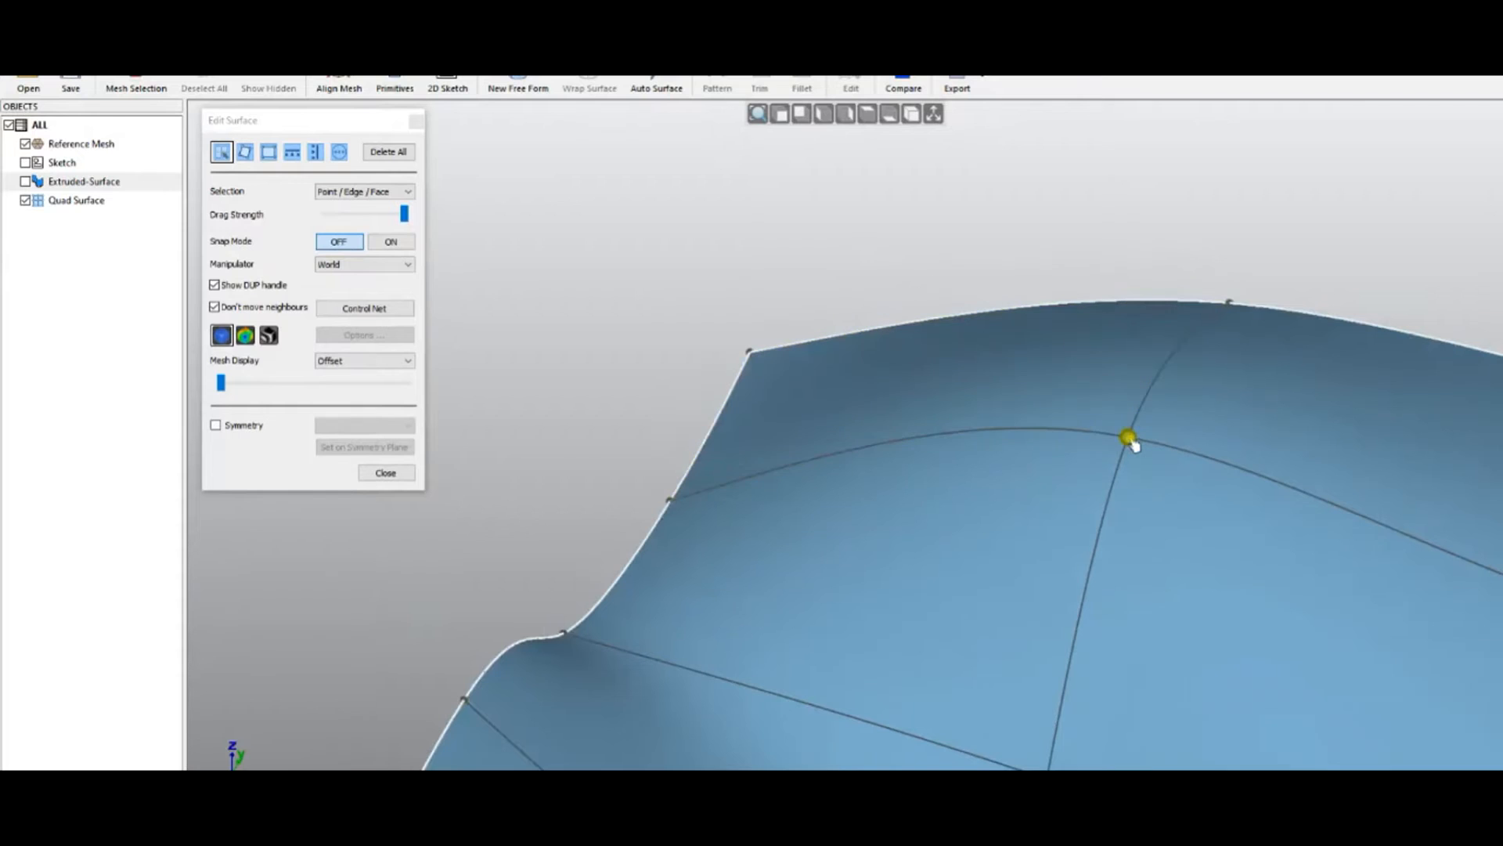
Restrict selection to Points / Edges and adjust the height of a control point near the top edge
click(403, 194)
click(387, 205)
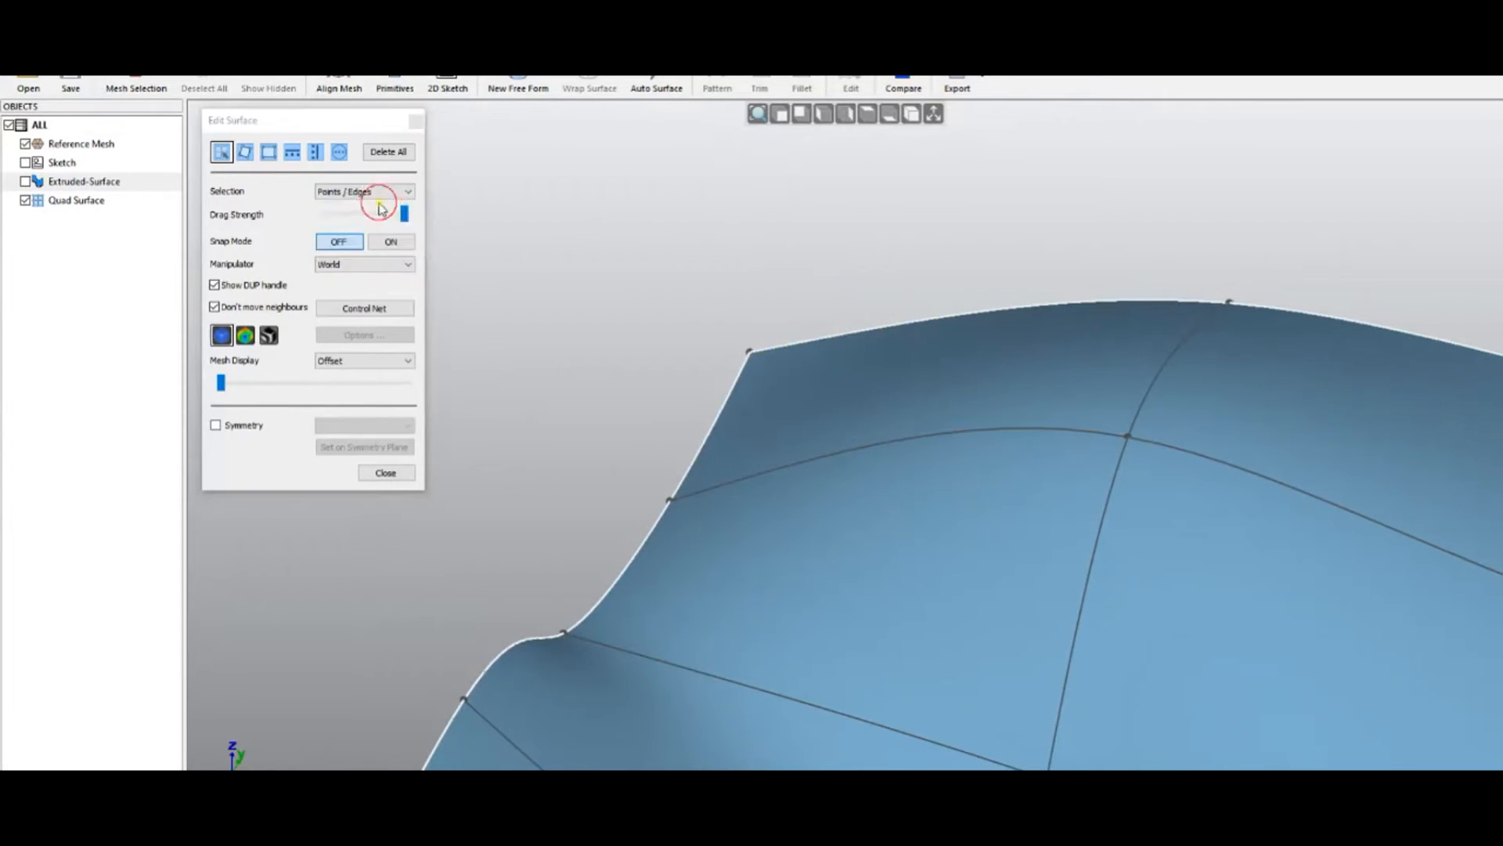
click(1127, 437)
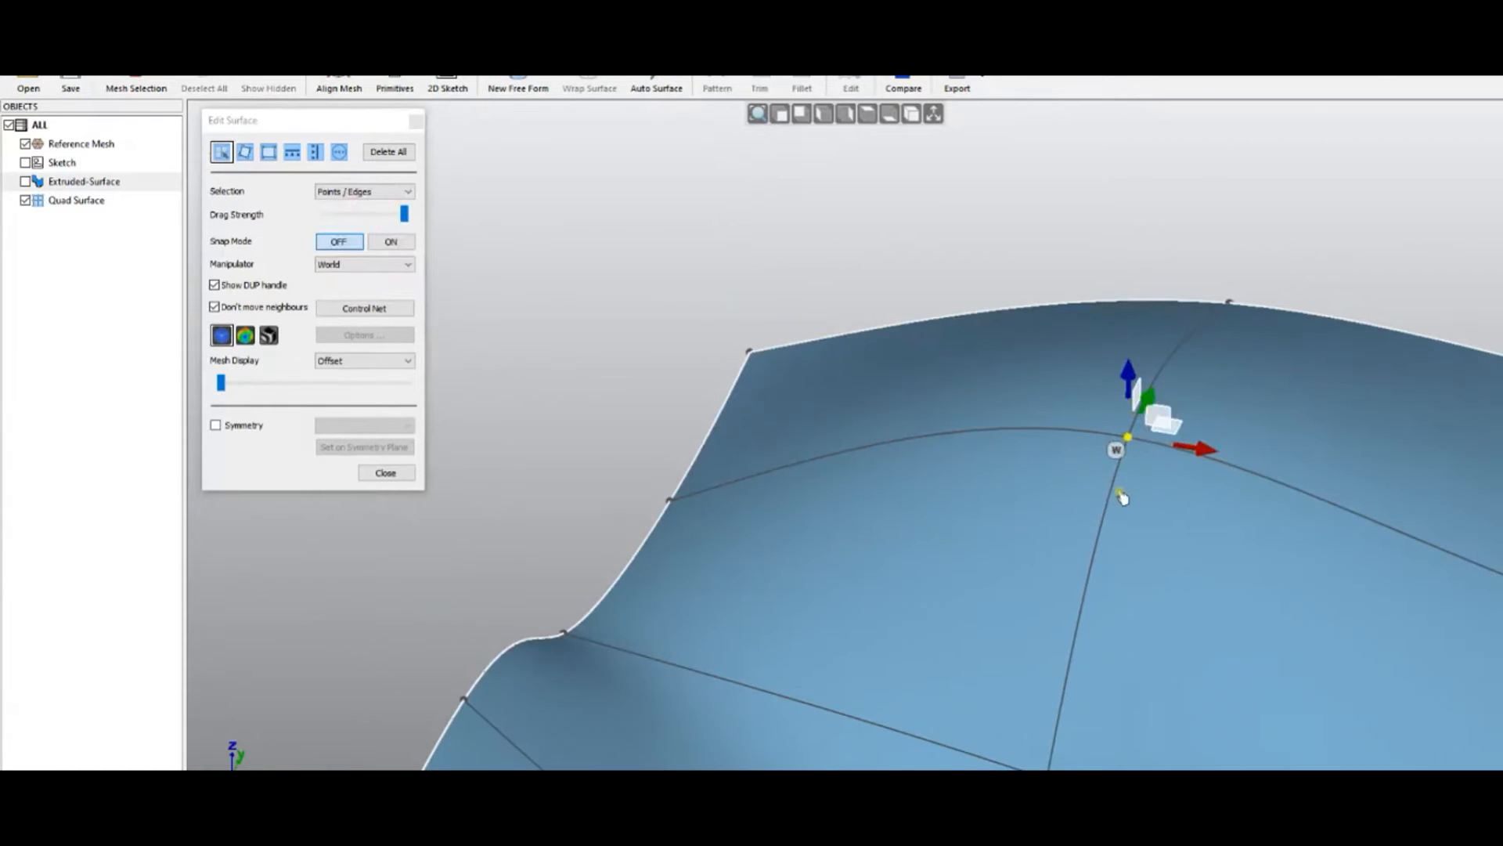
mouse_move(1132, 378)
mouse_down()
mouse_move(1132, 437)
mouse_move(1131, 361)
mouse_move(1130, 374)
mouse_up()
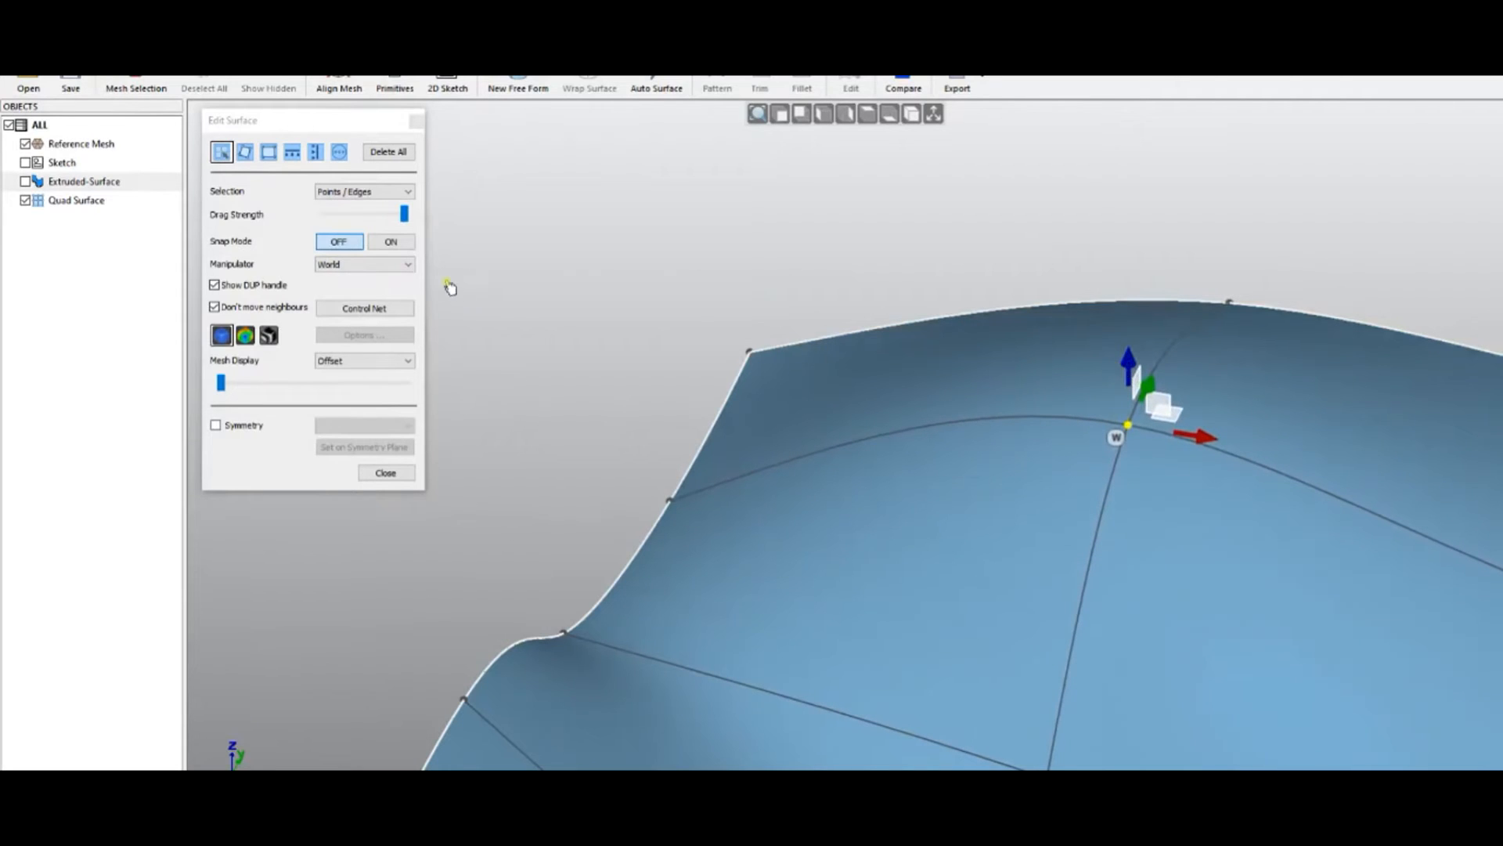
Lower drag strength near its minimum and fine-tune that point's height into a gentle wave
drag(405, 215, 313, 216)
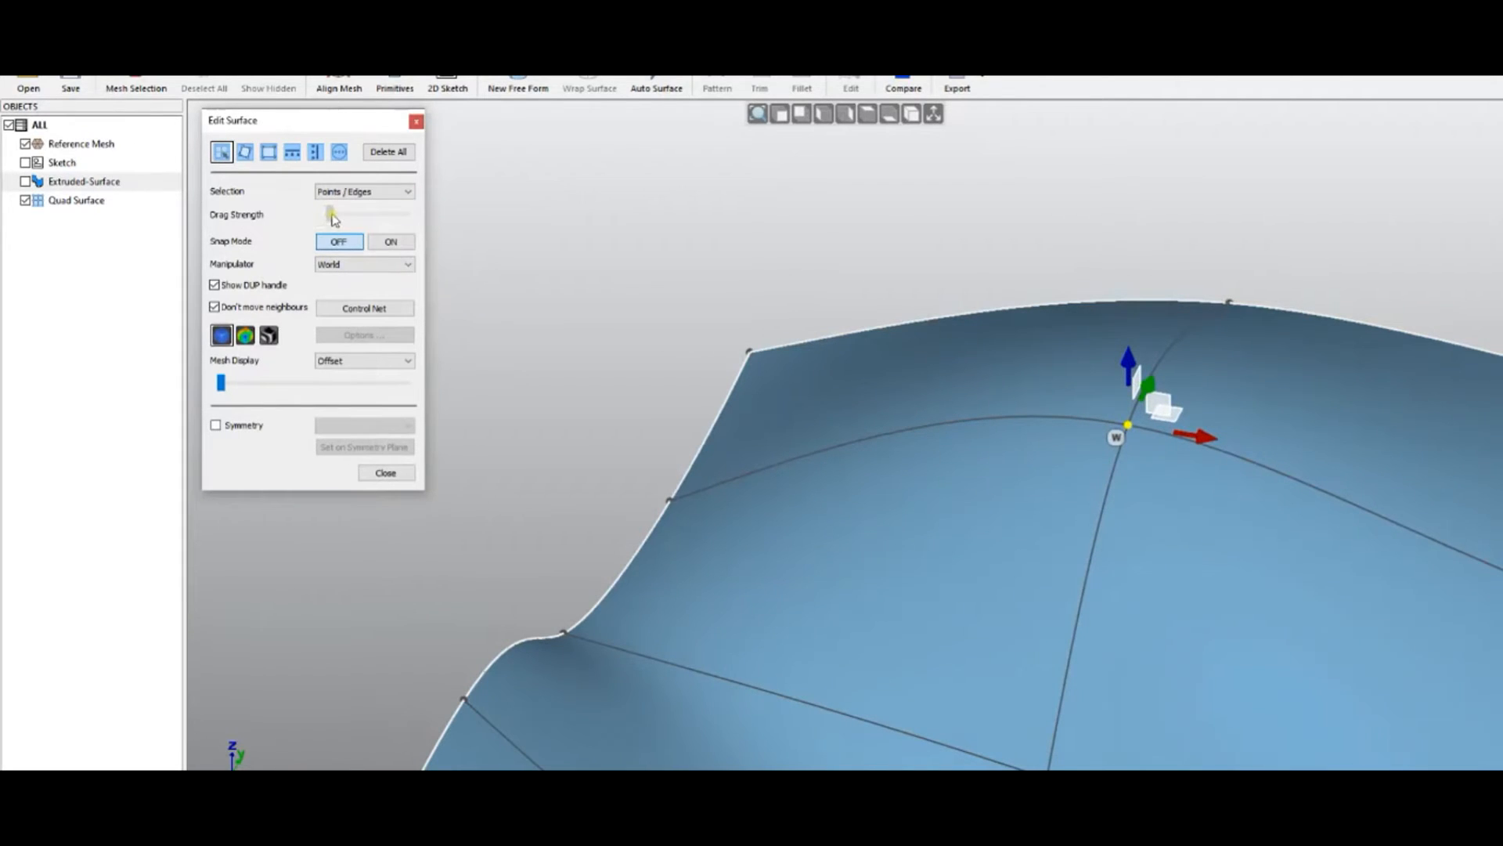
drag(1128, 362, 1141, 162)
drag(1130, 353, 957, 517)
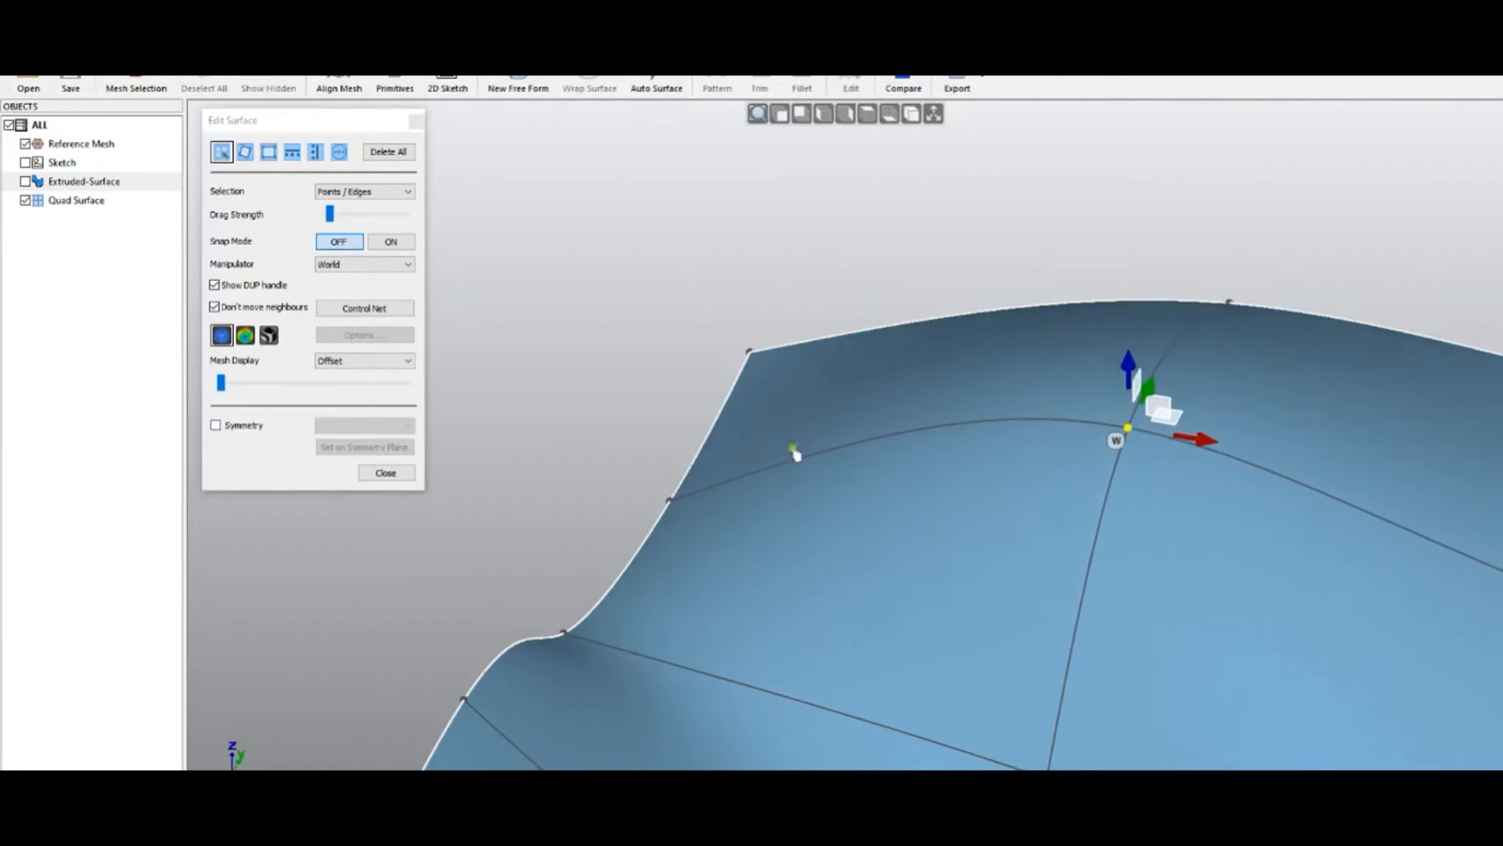
drag(330, 214, 320, 216)
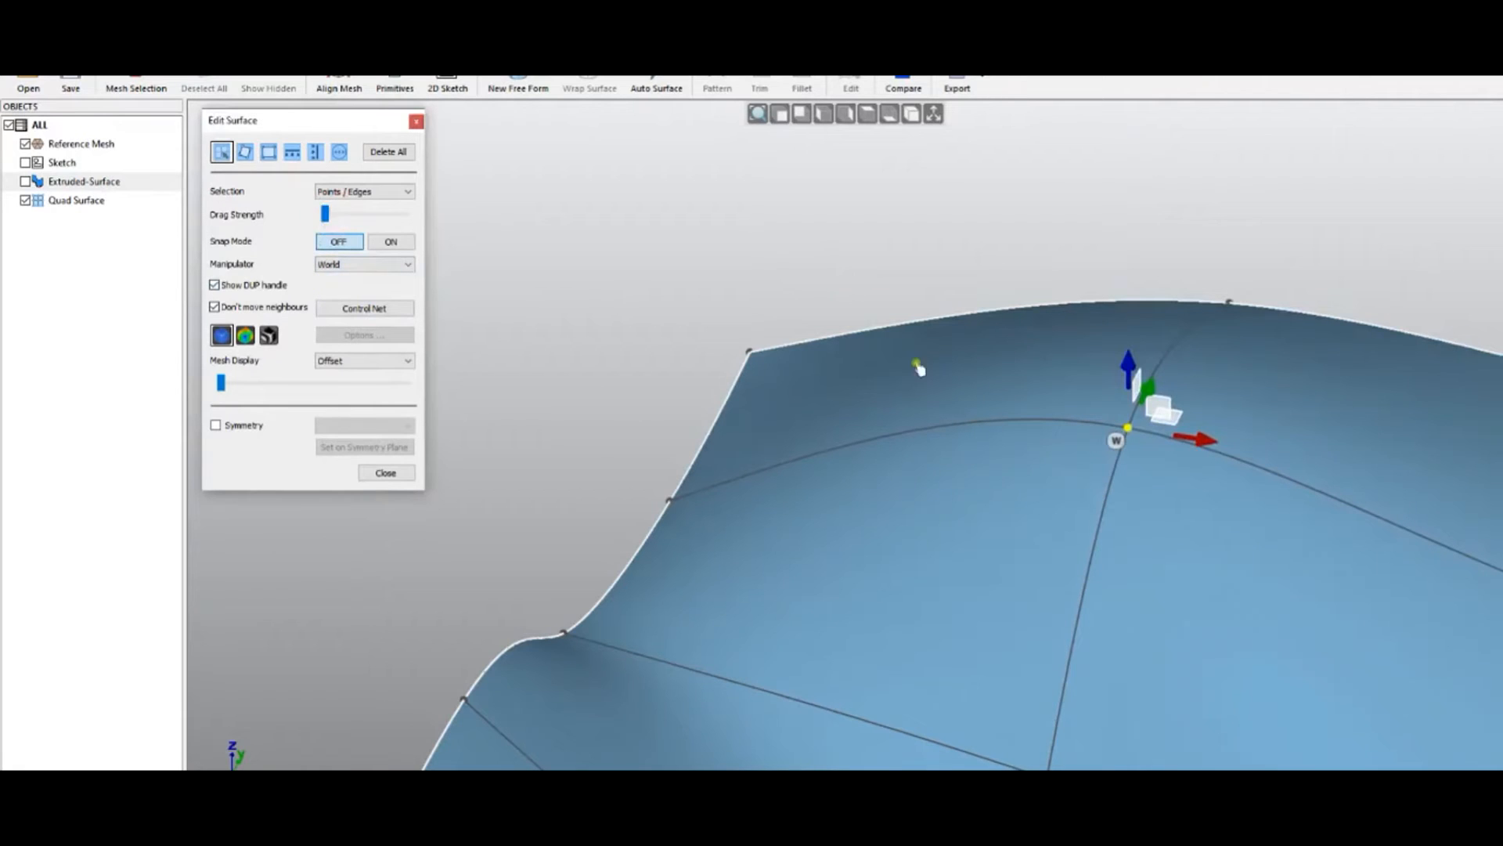
drag(1129, 368, 1131, 368)
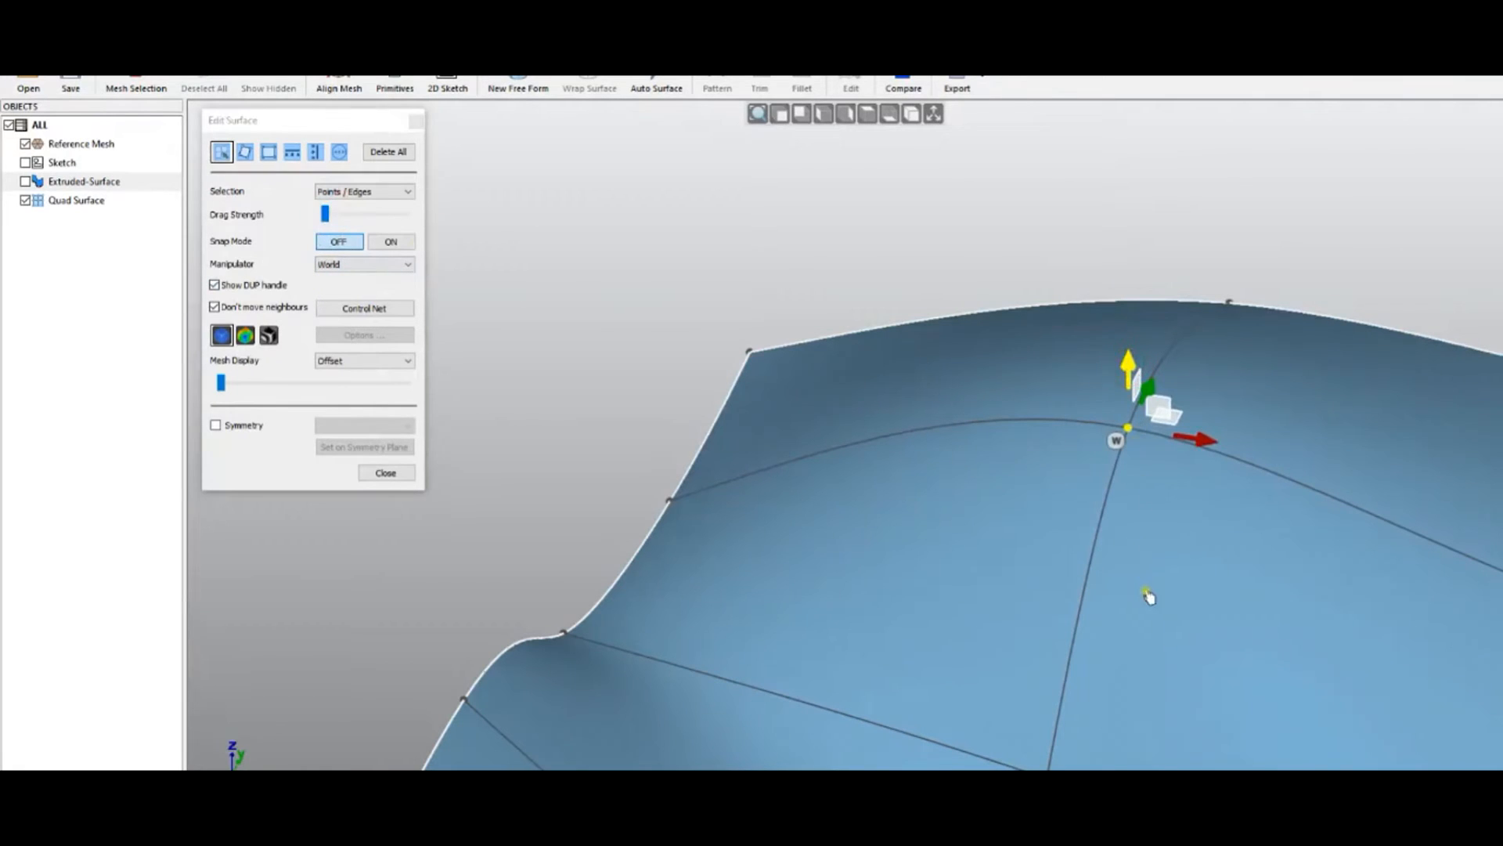
click(327, 214)
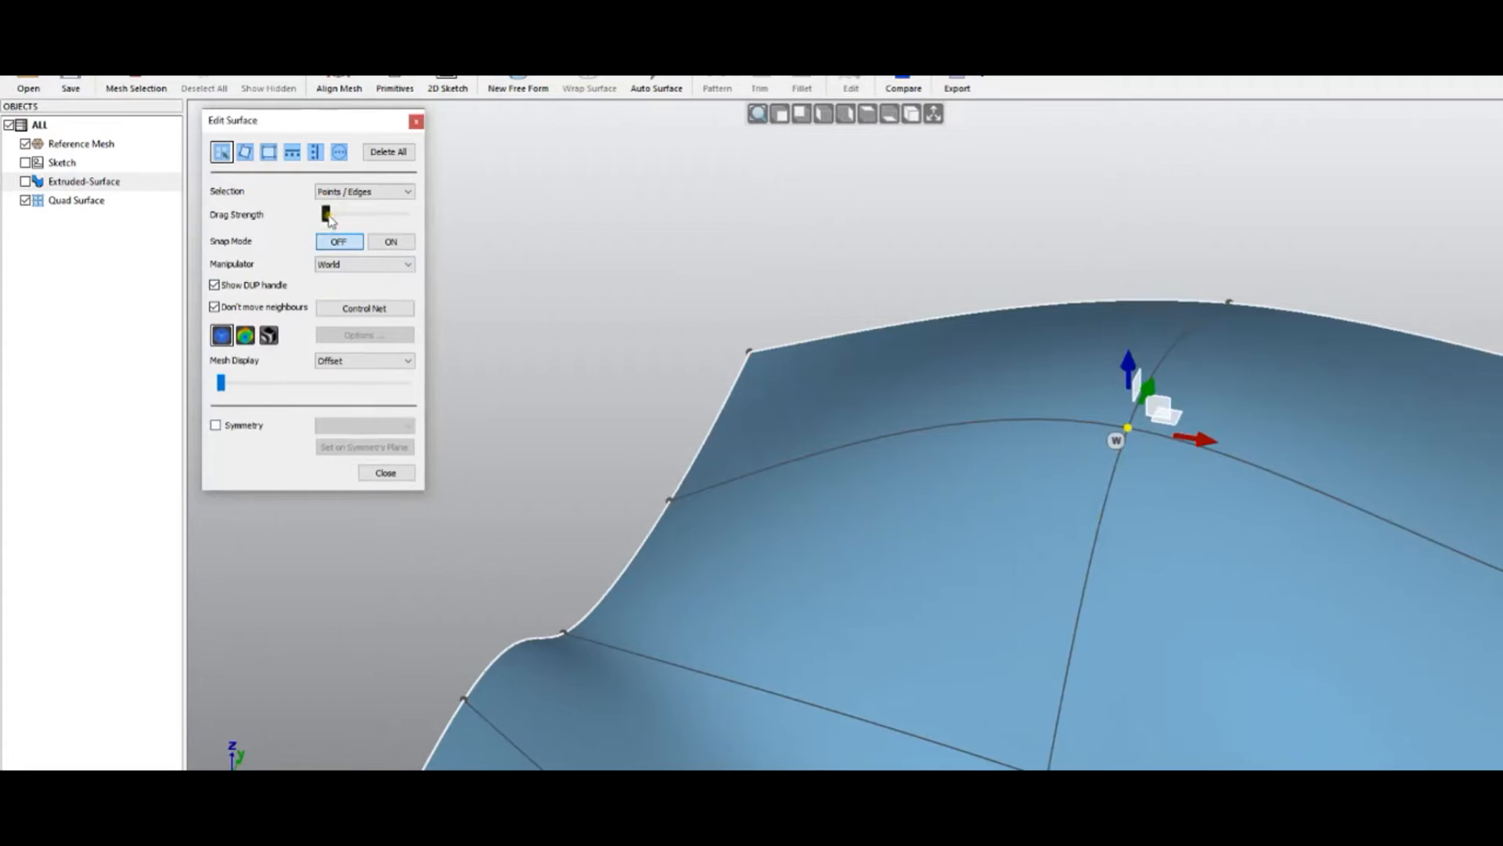
drag(1128, 368, 1184, 731)
scroll(618, 375, down, 7)
scroll(699, 503, up, 2)
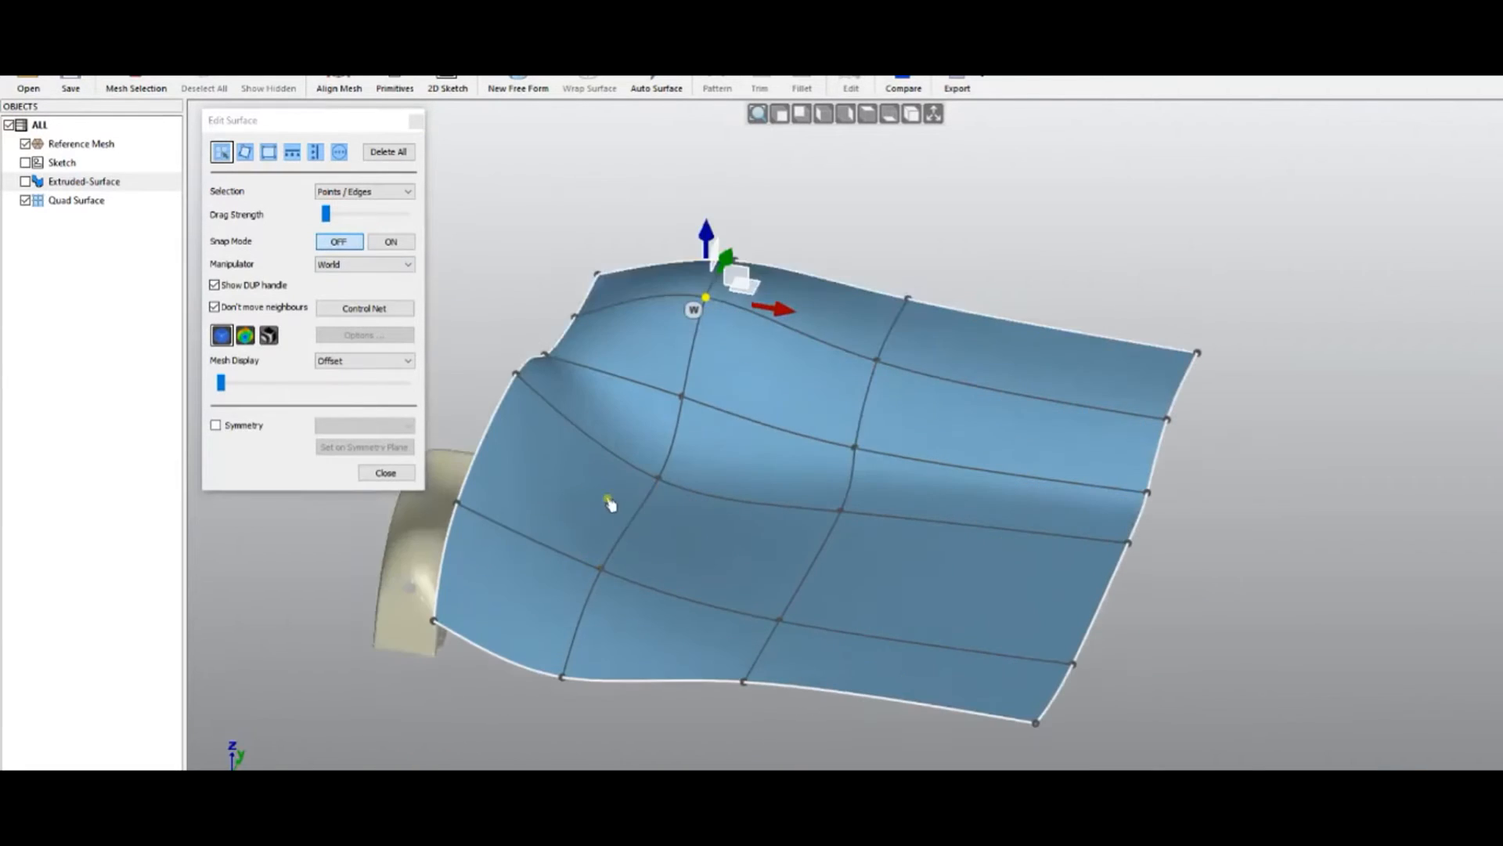
middle_drag(749, 543, 511, 491)
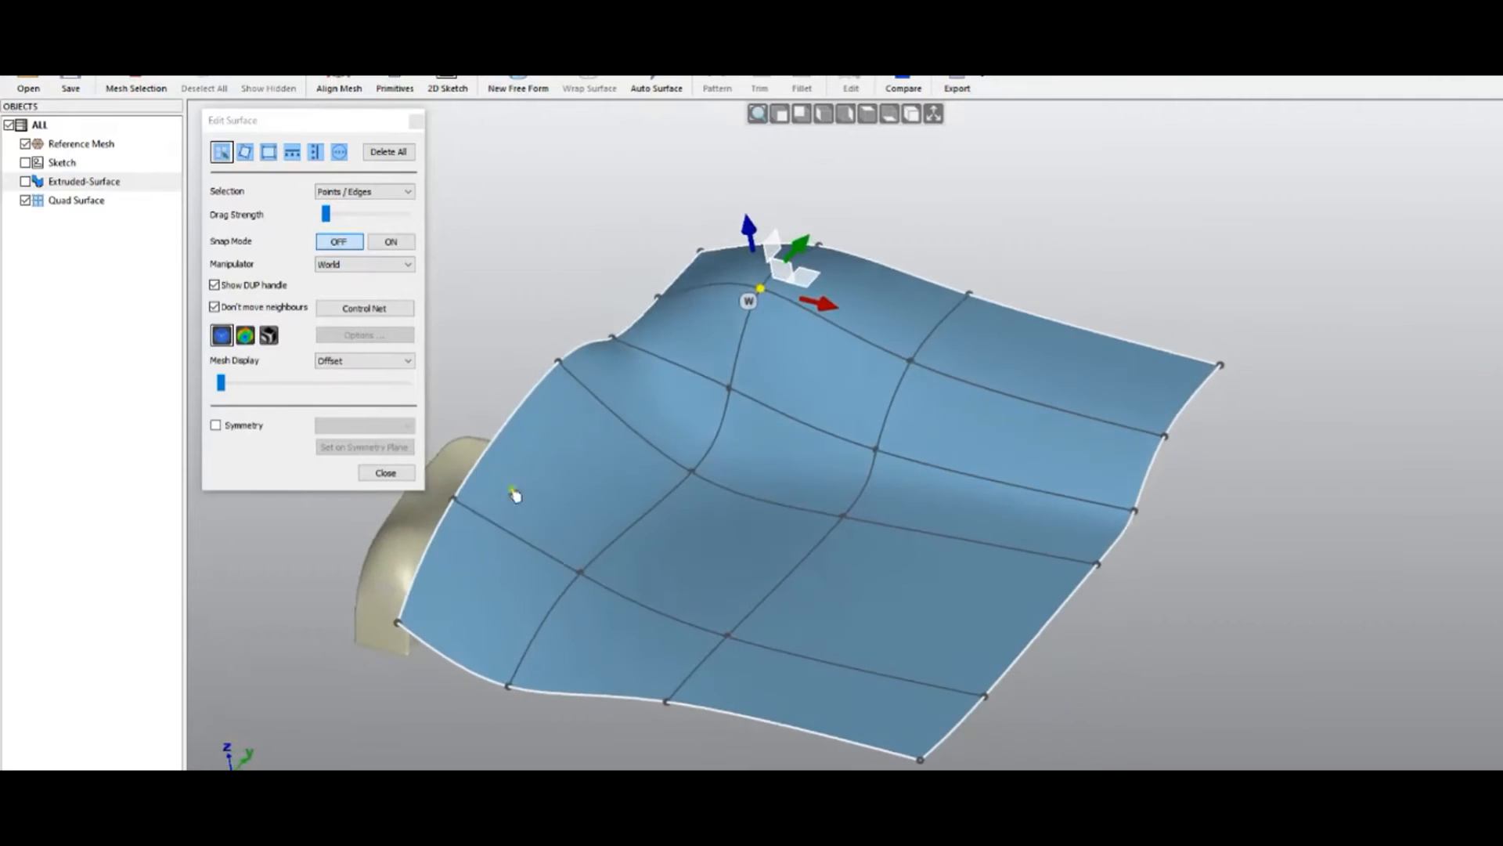
Turn on zebra-stripe rendering and orbit to inspect the striped surface
click(267, 338)
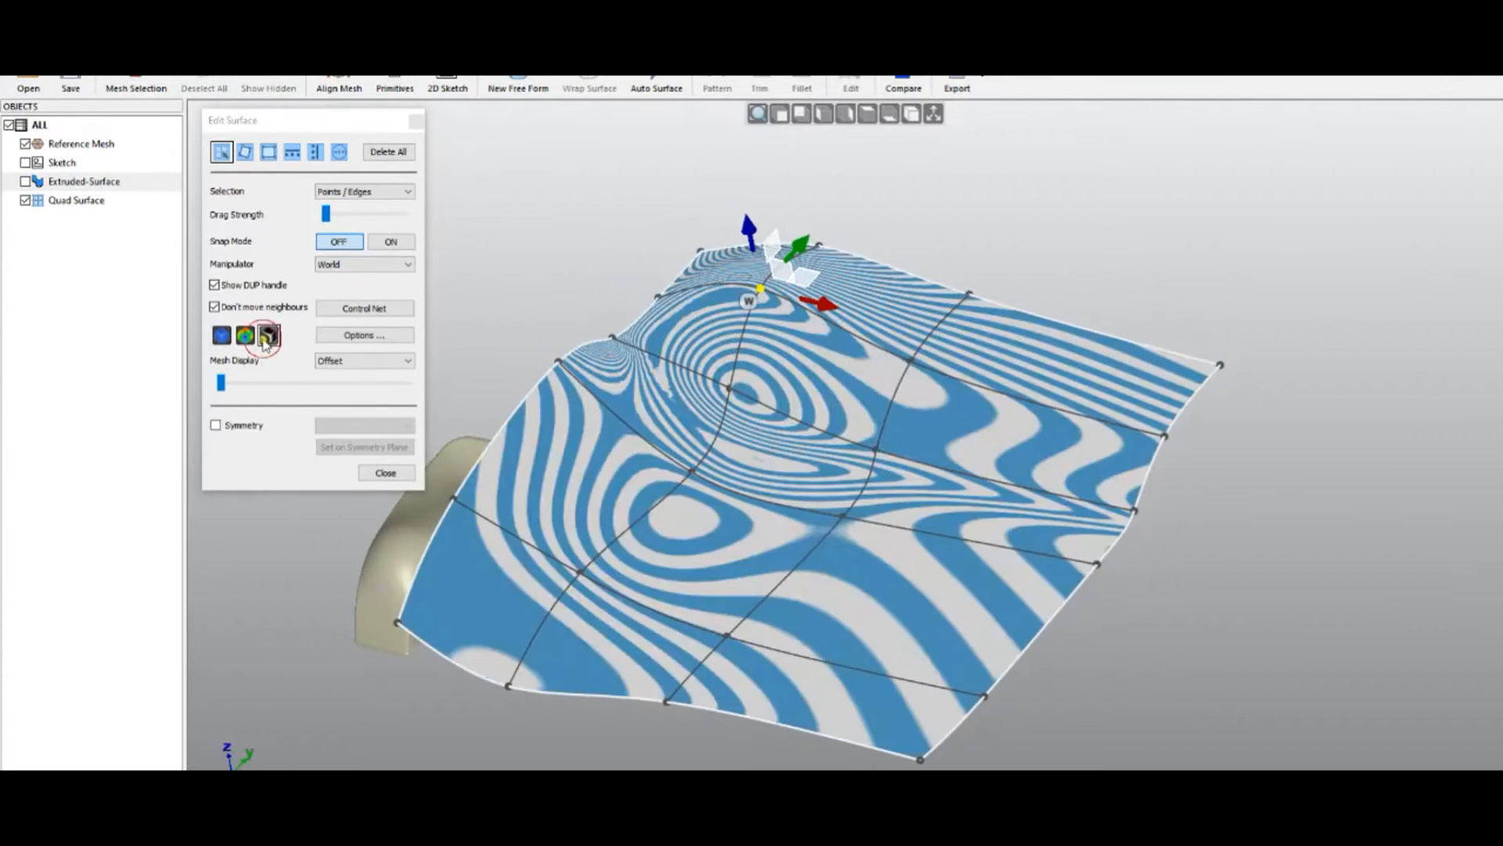
middle_drag(812, 453, 725, 261)
scroll(725, 261, up, 3)
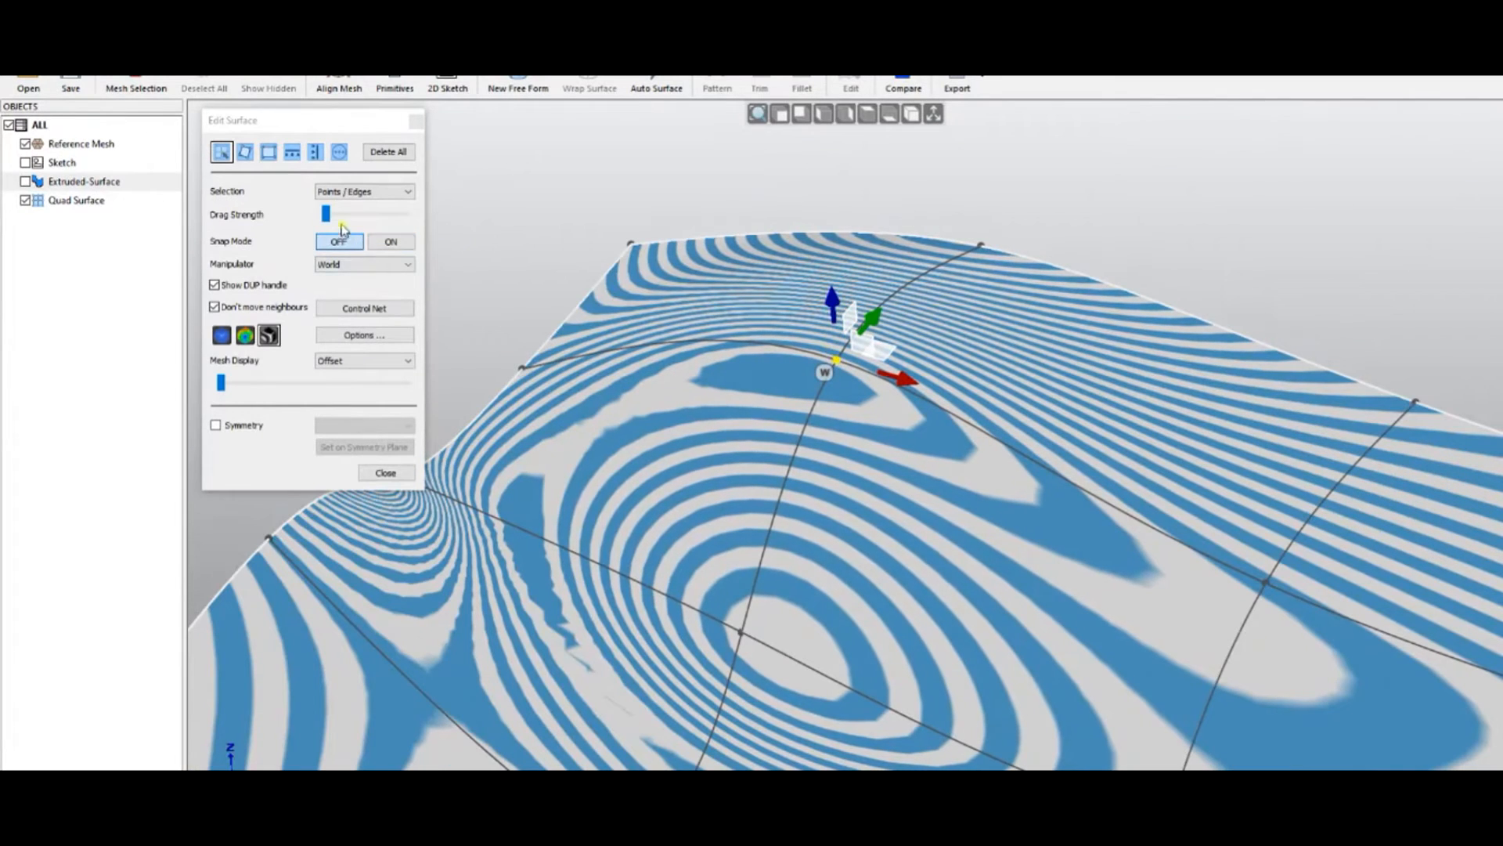
Set drag strength to maximum, lower a control point to smooth the stripes, then switch to Top View
drag(330, 222, 438, 227)
drag(817, 292, 836, 308)
scroll(740, 301, down, 3)
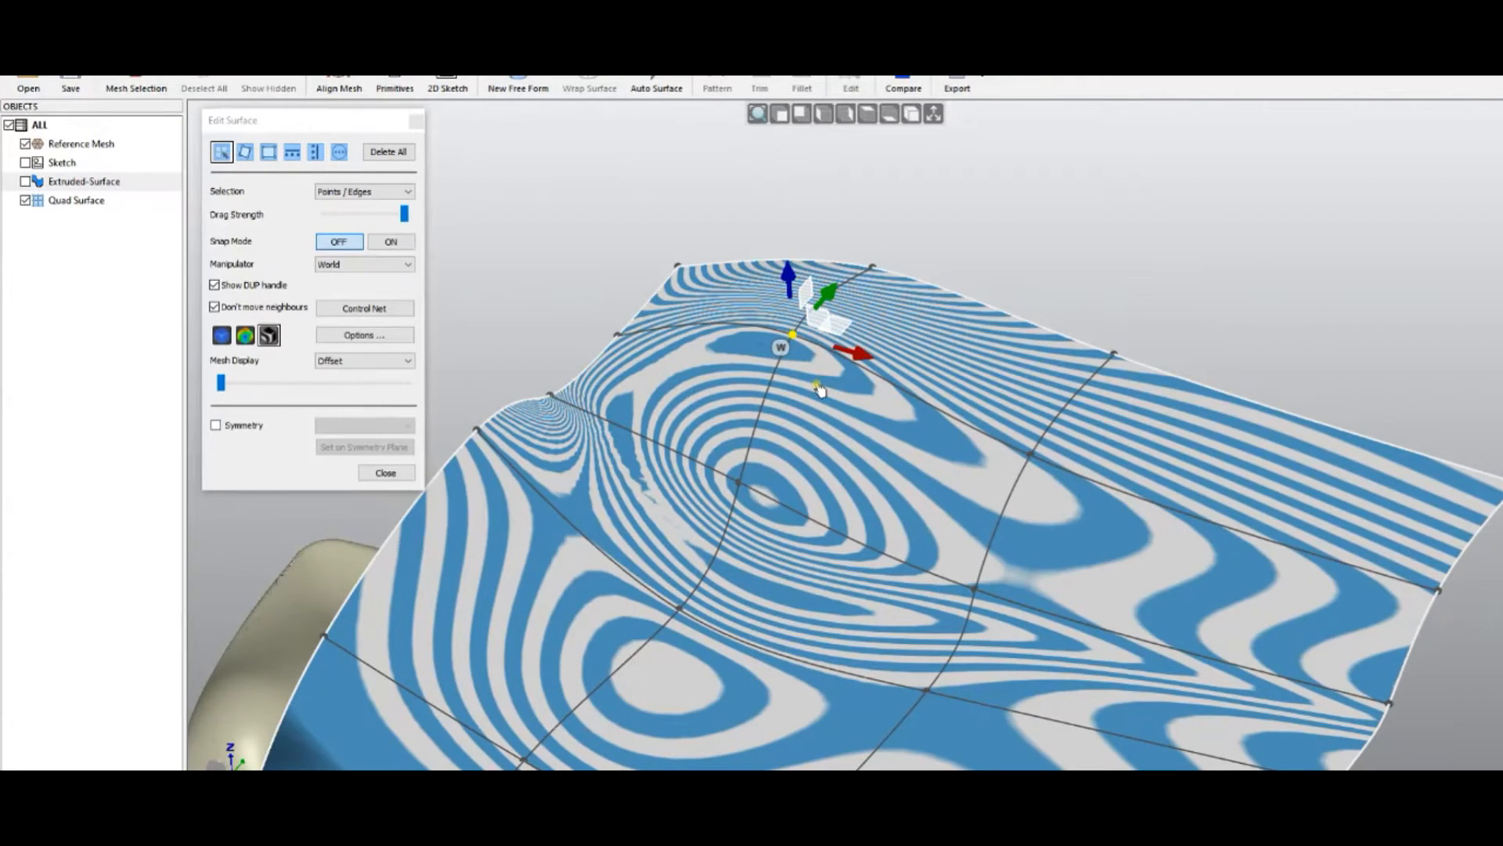
right_click(610, 267)
click(867, 118)
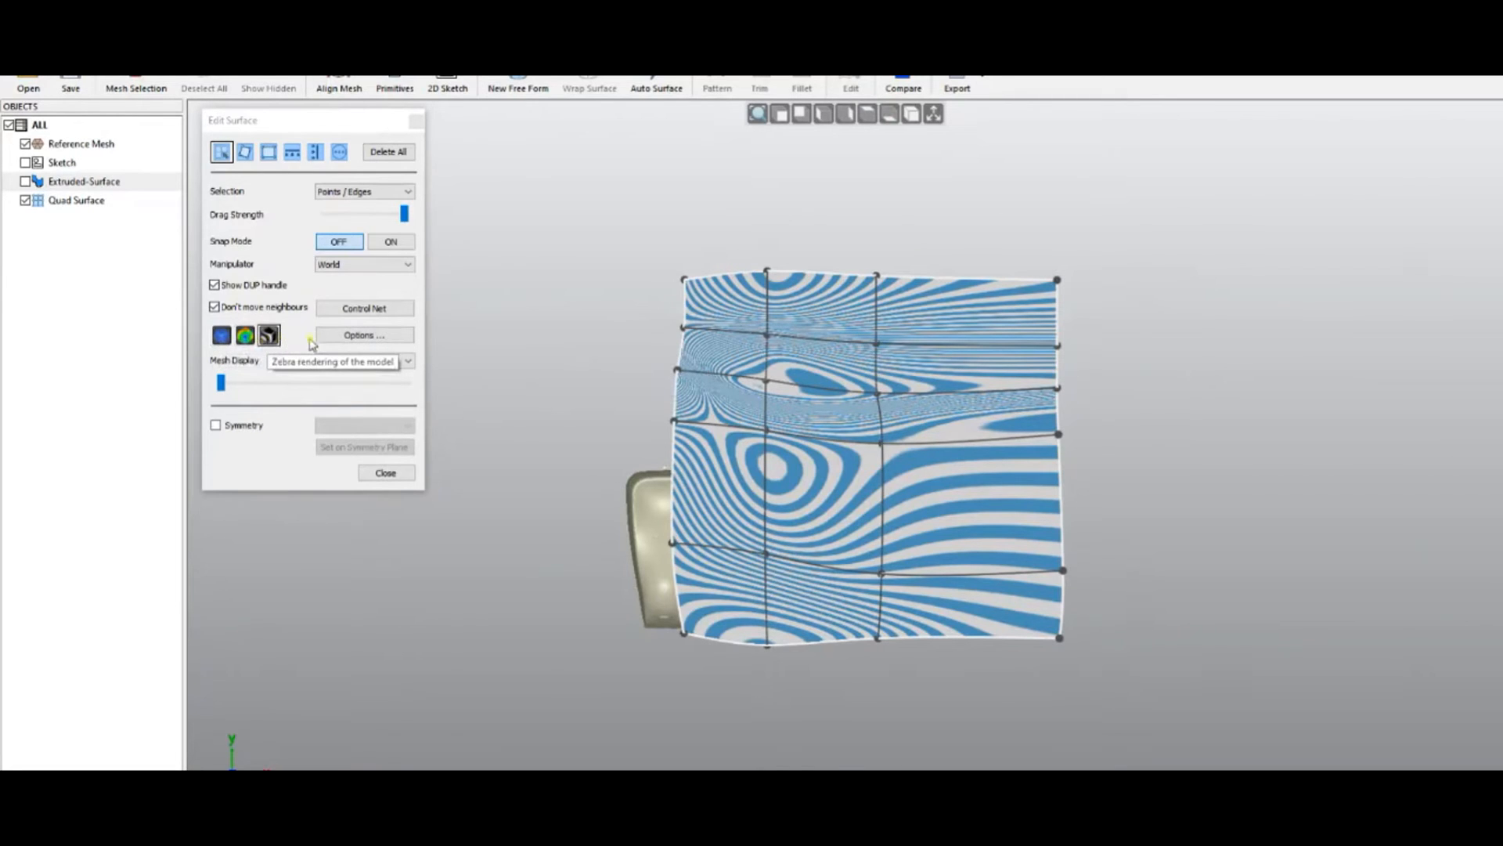
Widen the zebra stripes and keep them running horizontally
click(351, 335)
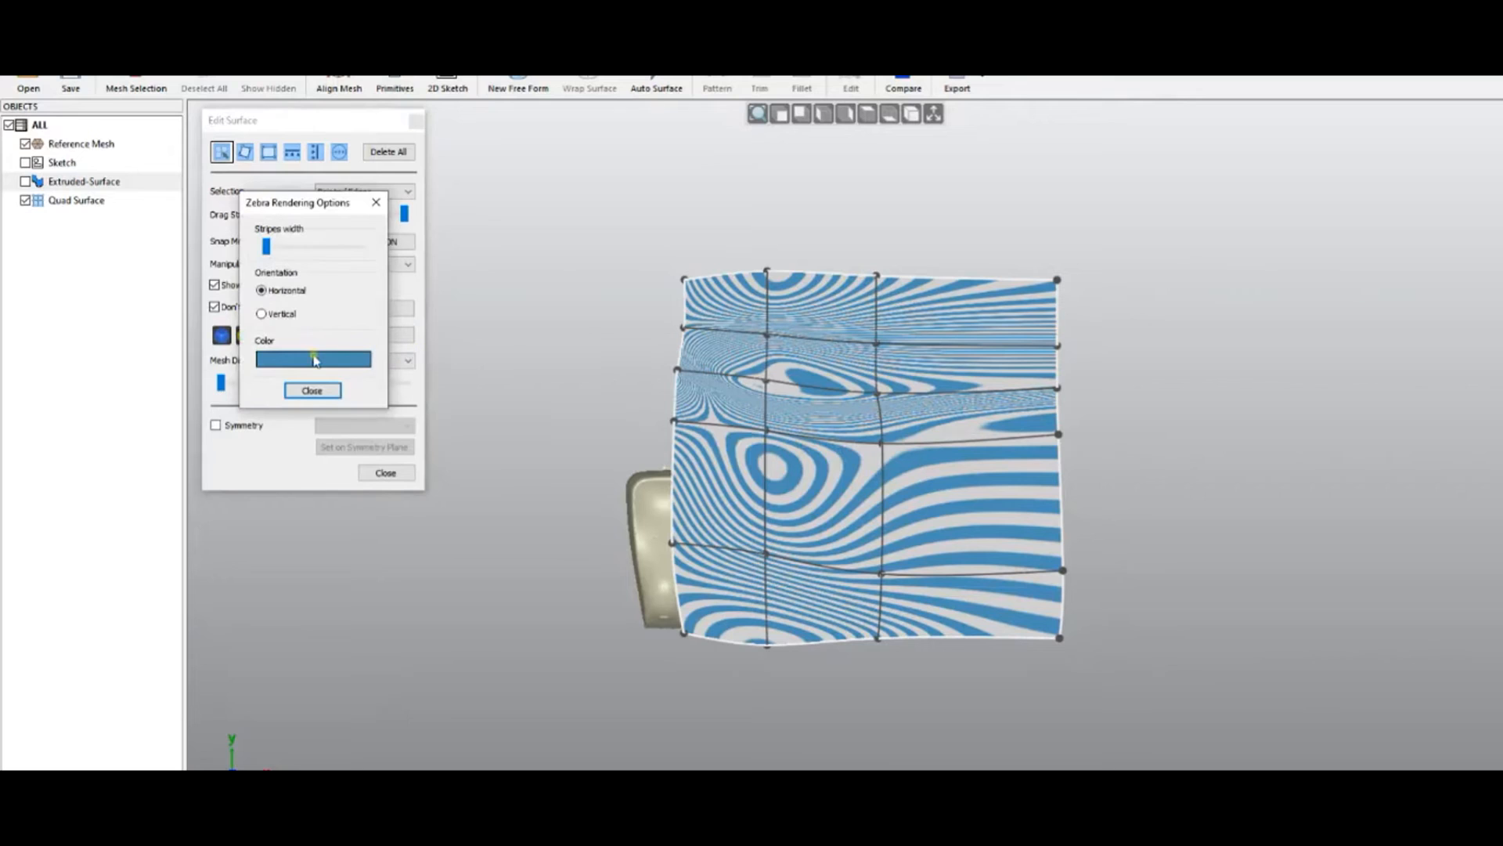
mouse_move(285, 249)
mouse_down()
mouse_move(305, 253)
mouse_move(265, 252)
mouse_up()
click(263, 313)
click(262, 290)
Set the zebra stripe colour to bright blue and close the stripe settings
click(336, 361)
click(393, 310)
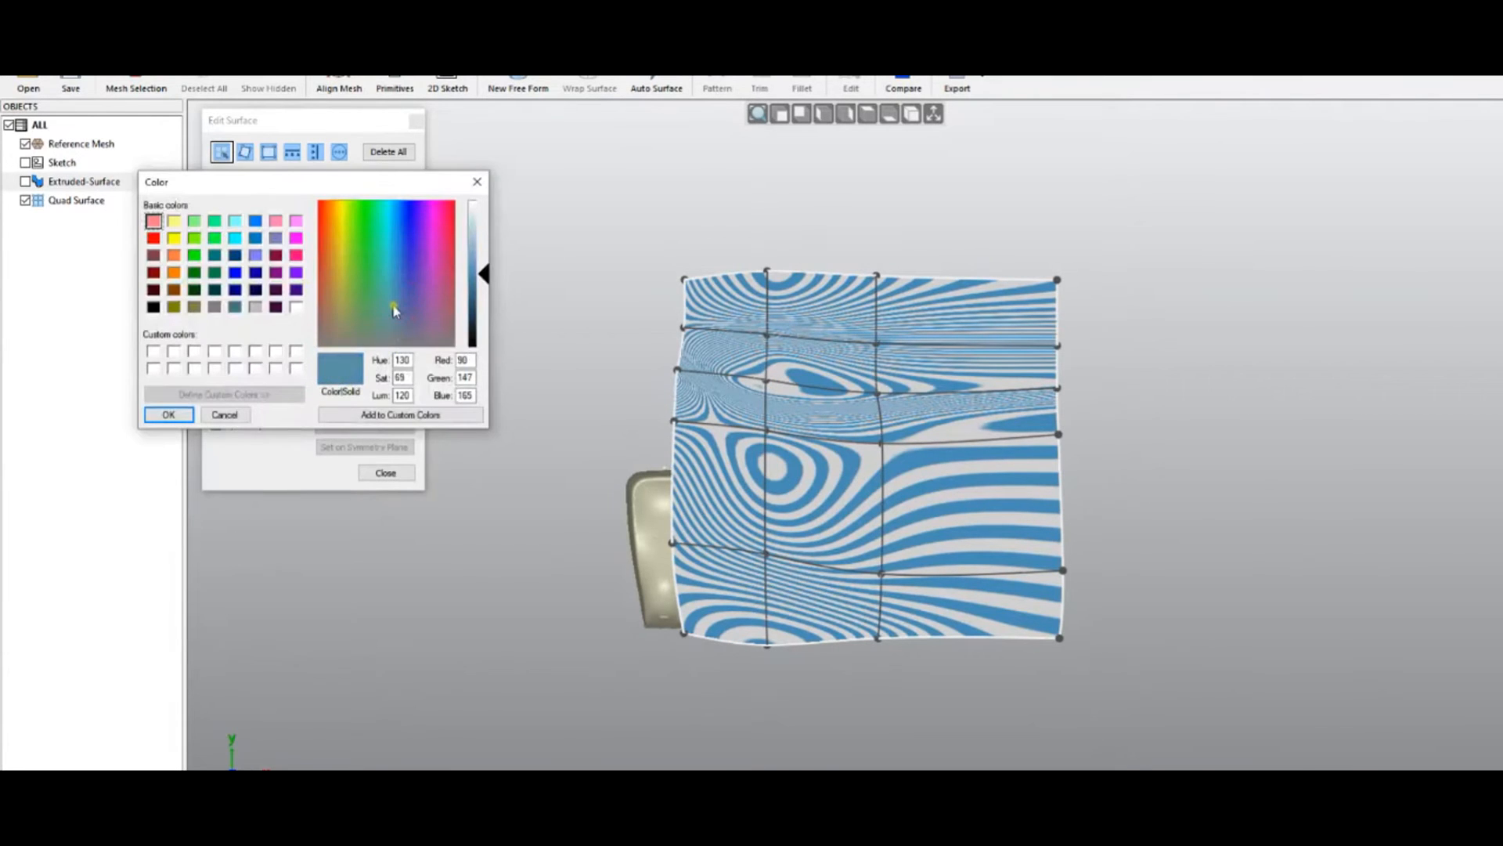
click(342, 285)
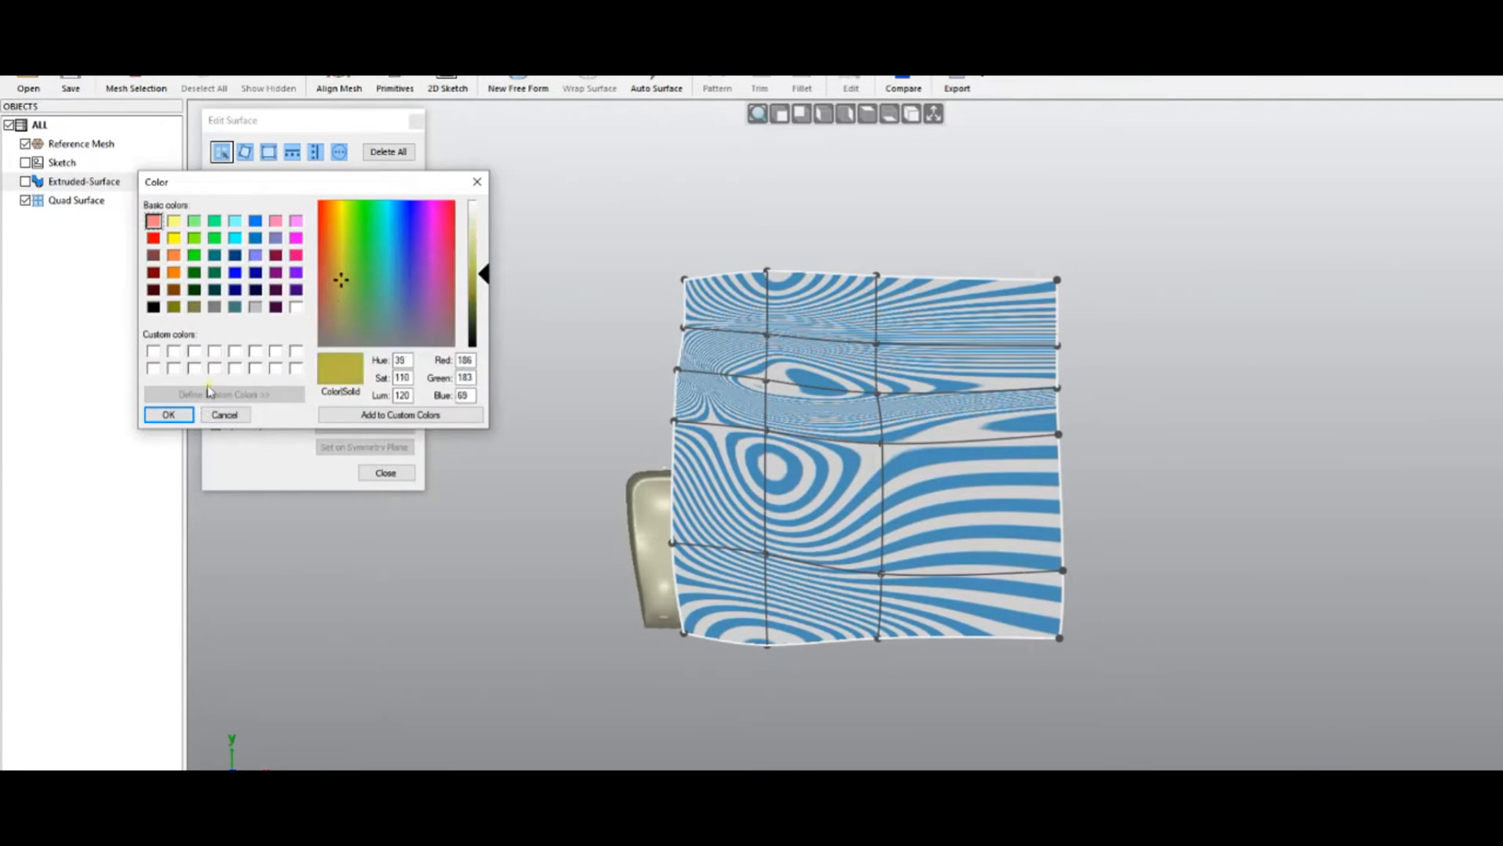
click(168, 414)
click(340, 361)
click(377, 275)
click(395, 252)
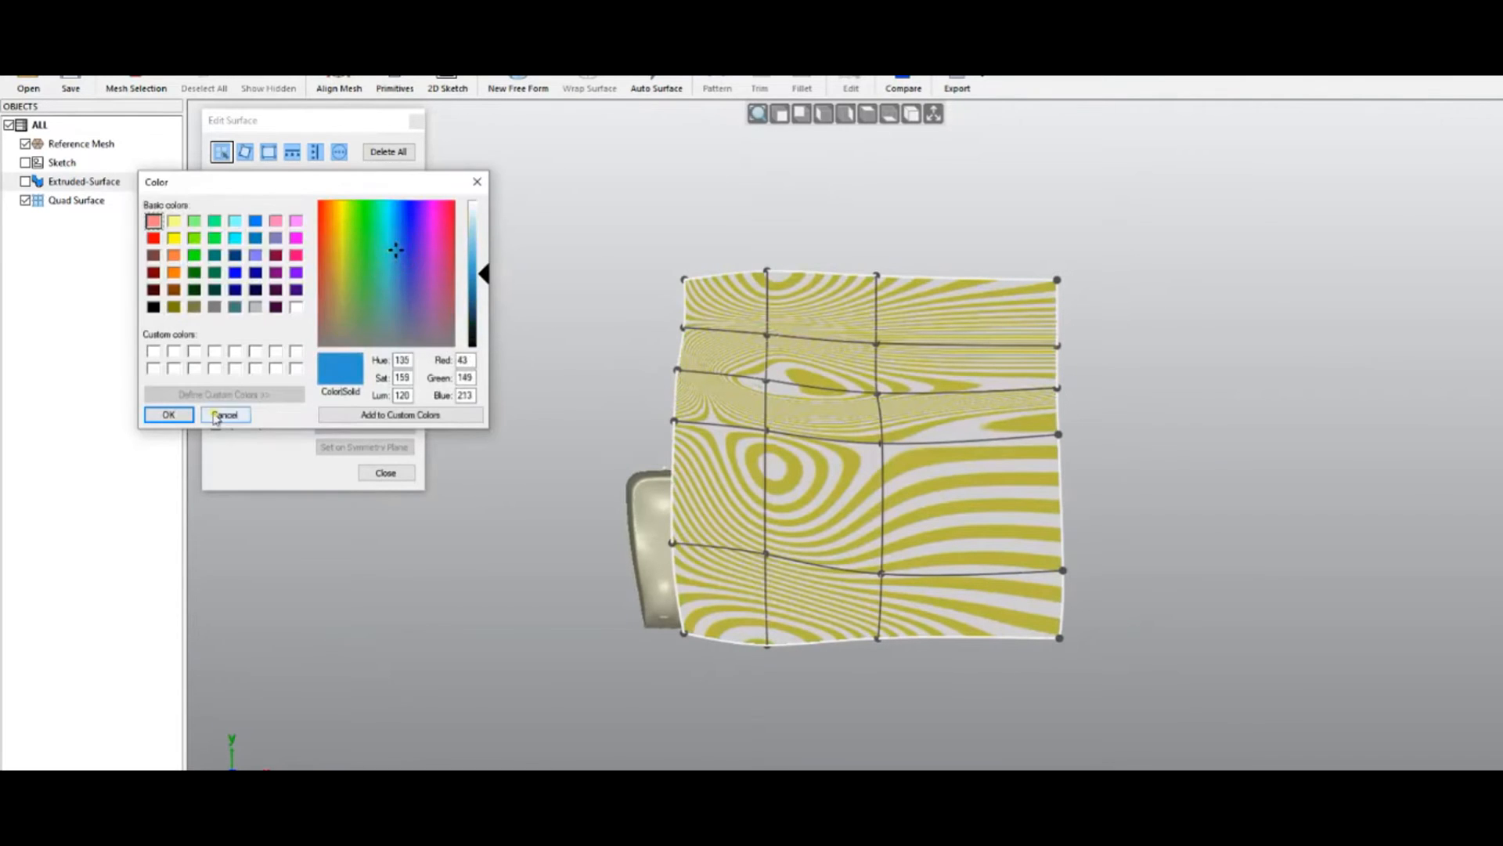
click(171, 416)
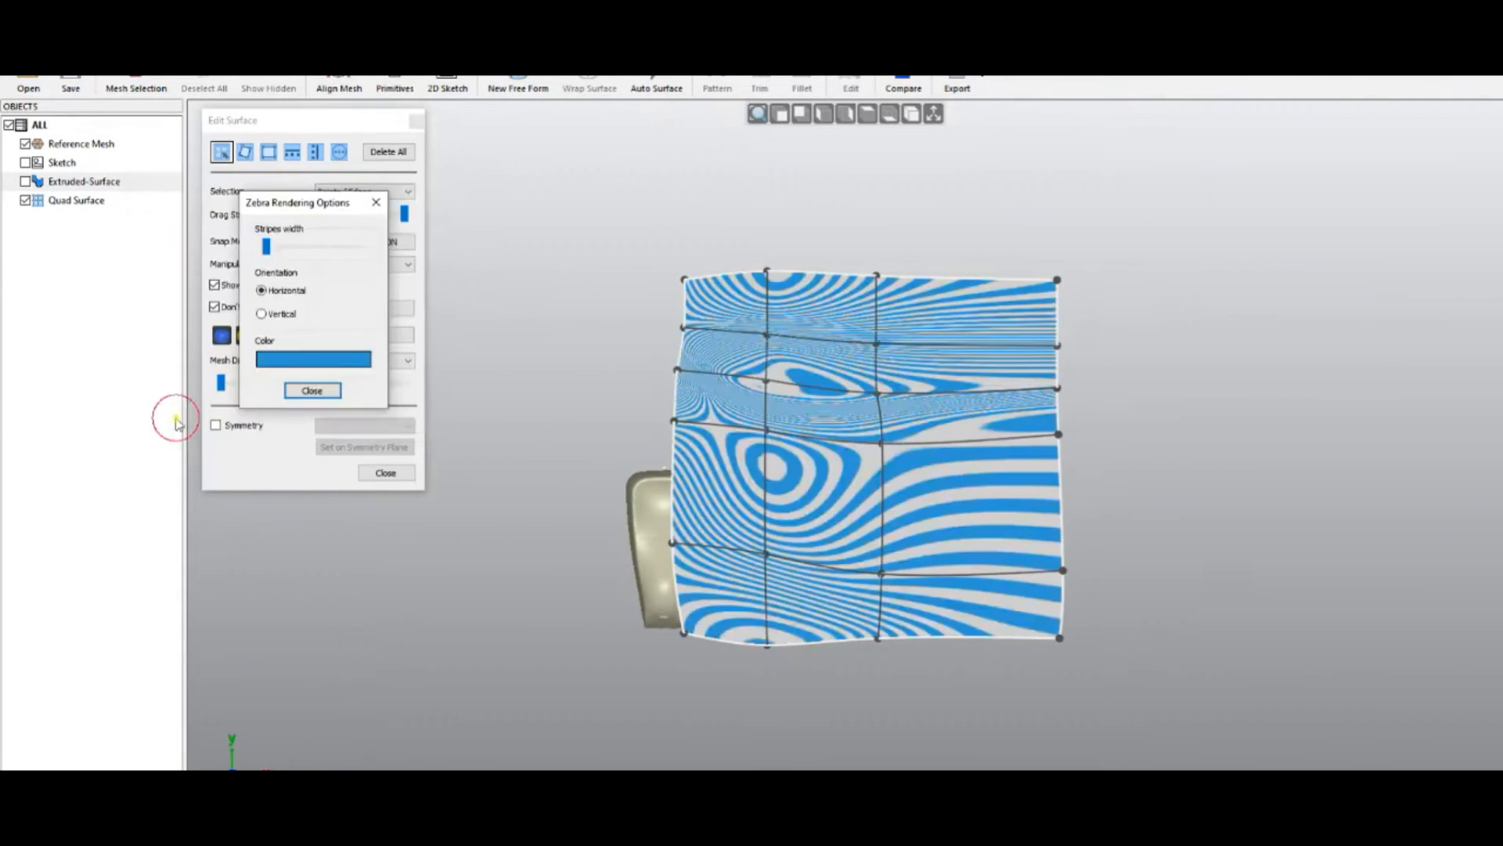
click(311, 390)
mouse_move(639, 339)
right_down()
mouse_move(646, 263)
mouse_move(640, 328)
right_up()
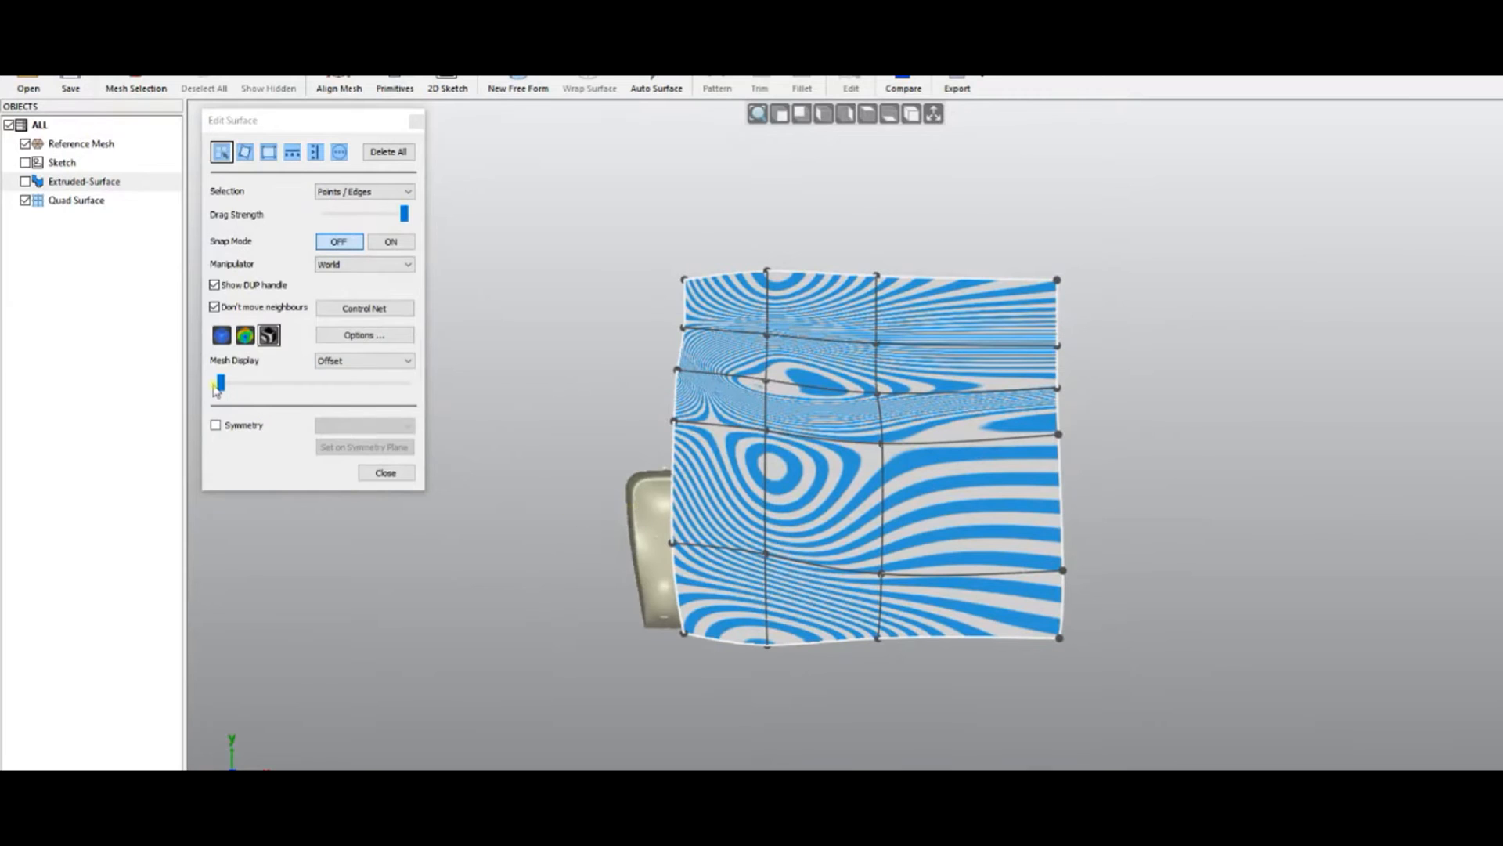
Push the reference mesh display offset to its maximum
right_drag(574, 600, 638, 292)
scroll(624, 567, up, 5)
right_drag(627, 429, 484, 378)
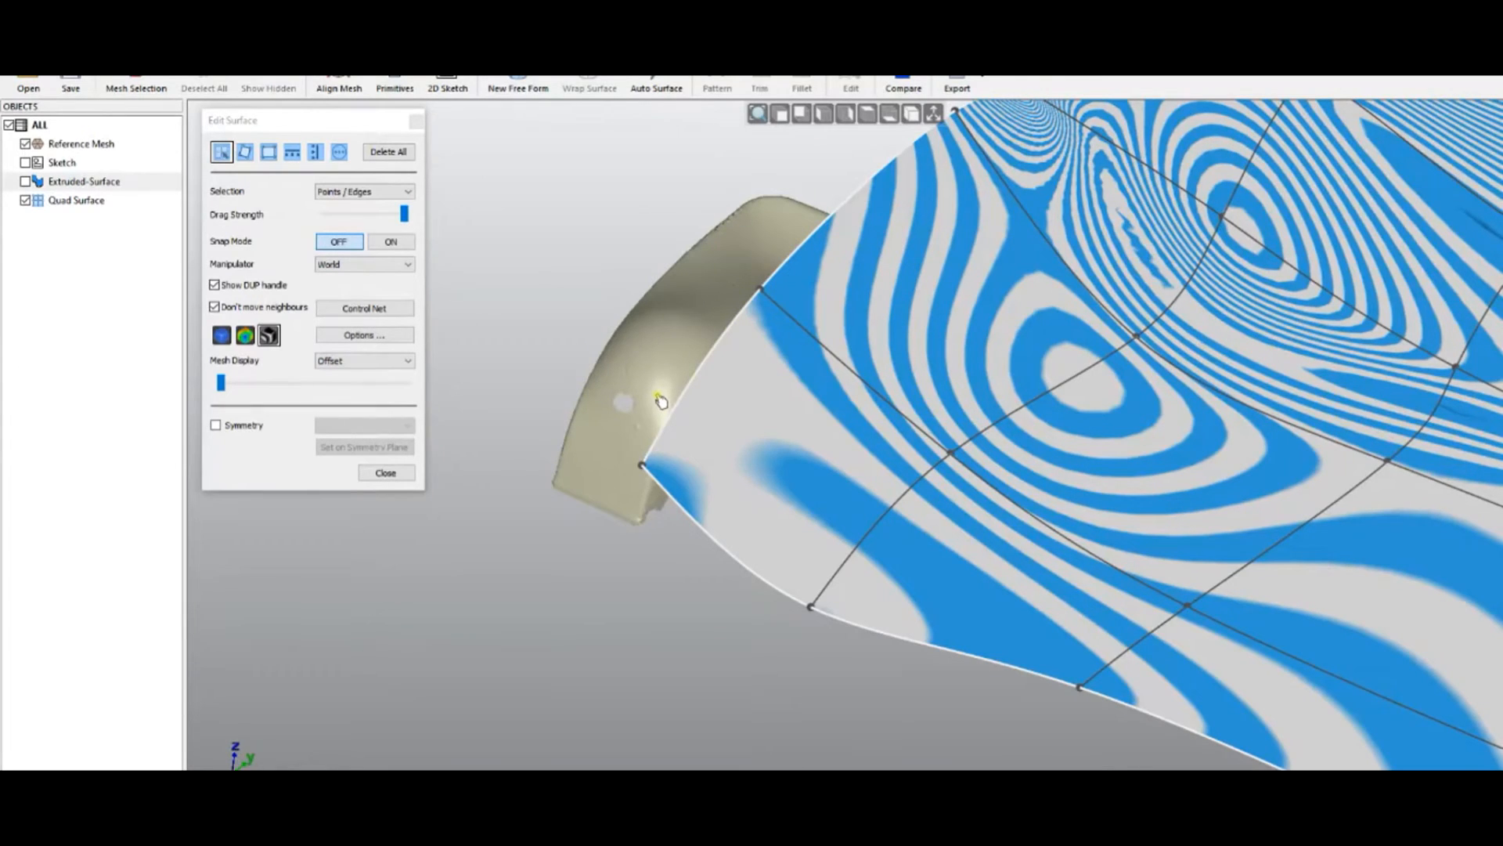
drag(222, 383, 359, 391)
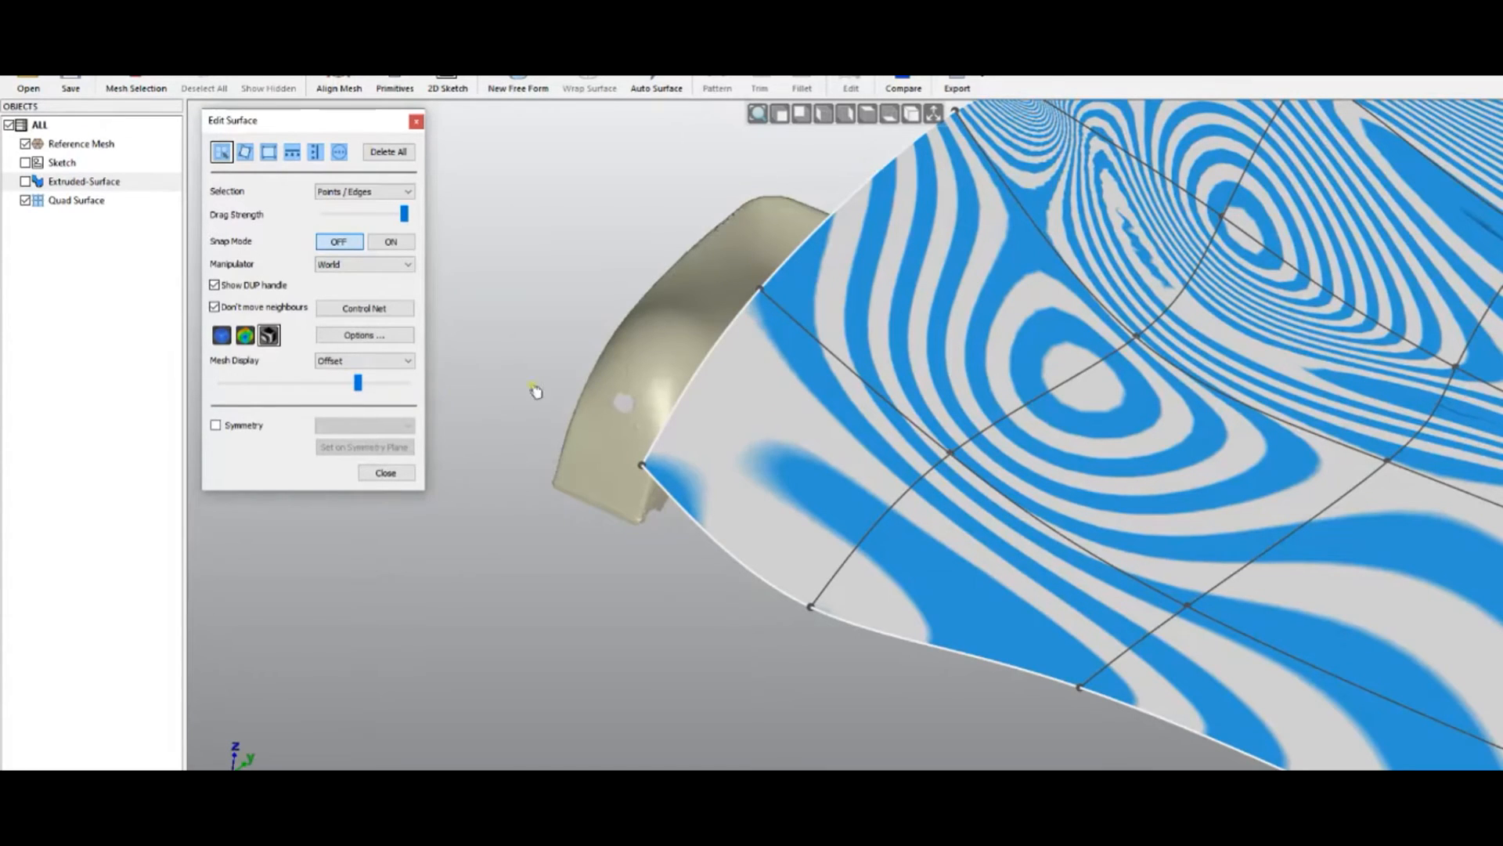
scroll(625, 367, up, 2)
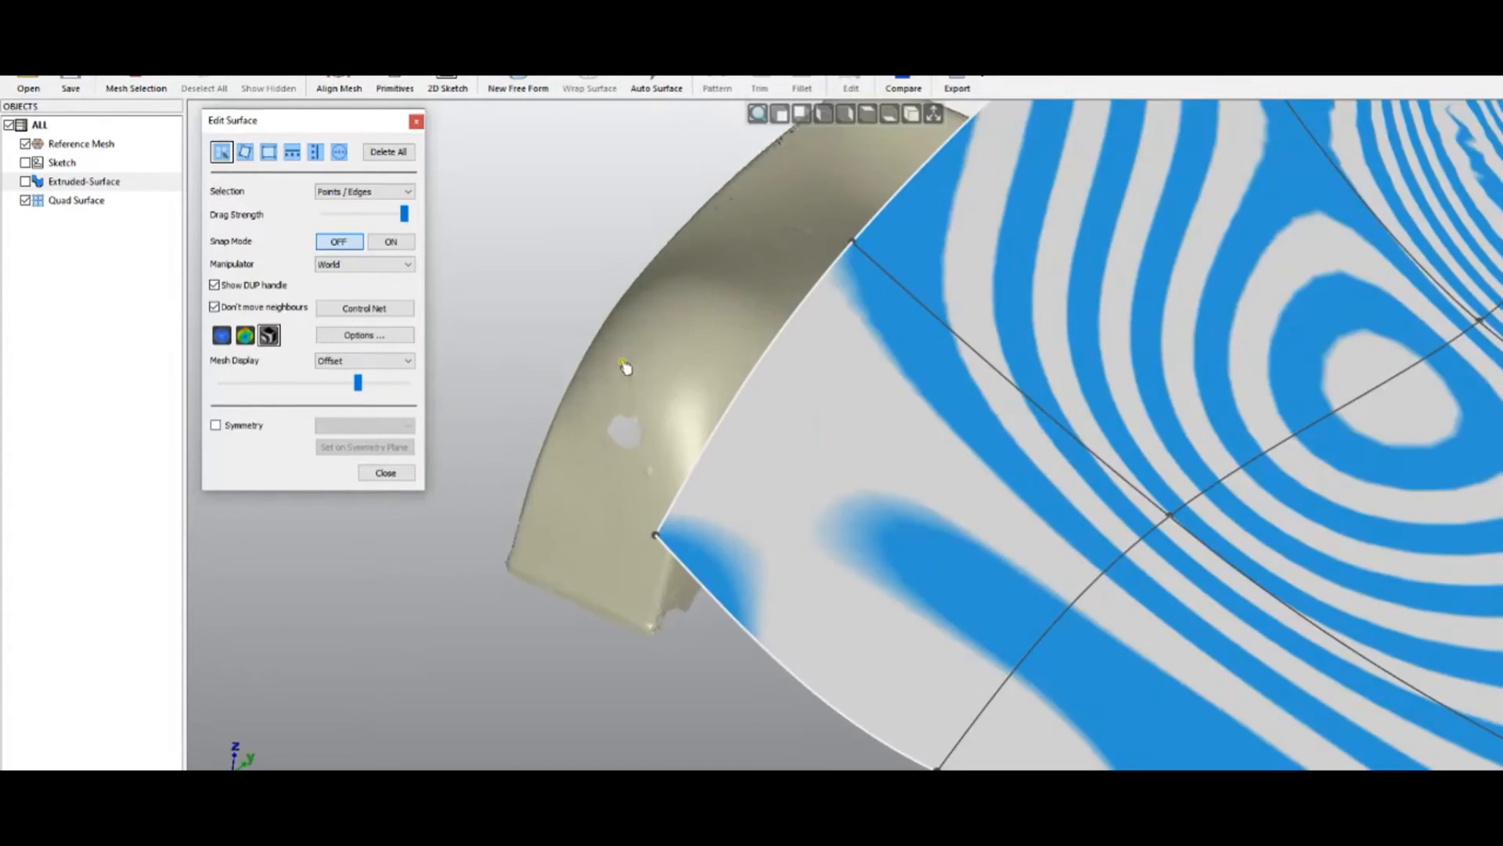
mouse_move(362, 378)
mouse_down()
mouse_move(422, 384)
mouse_move(374, 382)
mouse_up()
Try Transparent mesh display, then return to Offset with a mid-range offset
click(360, 361)
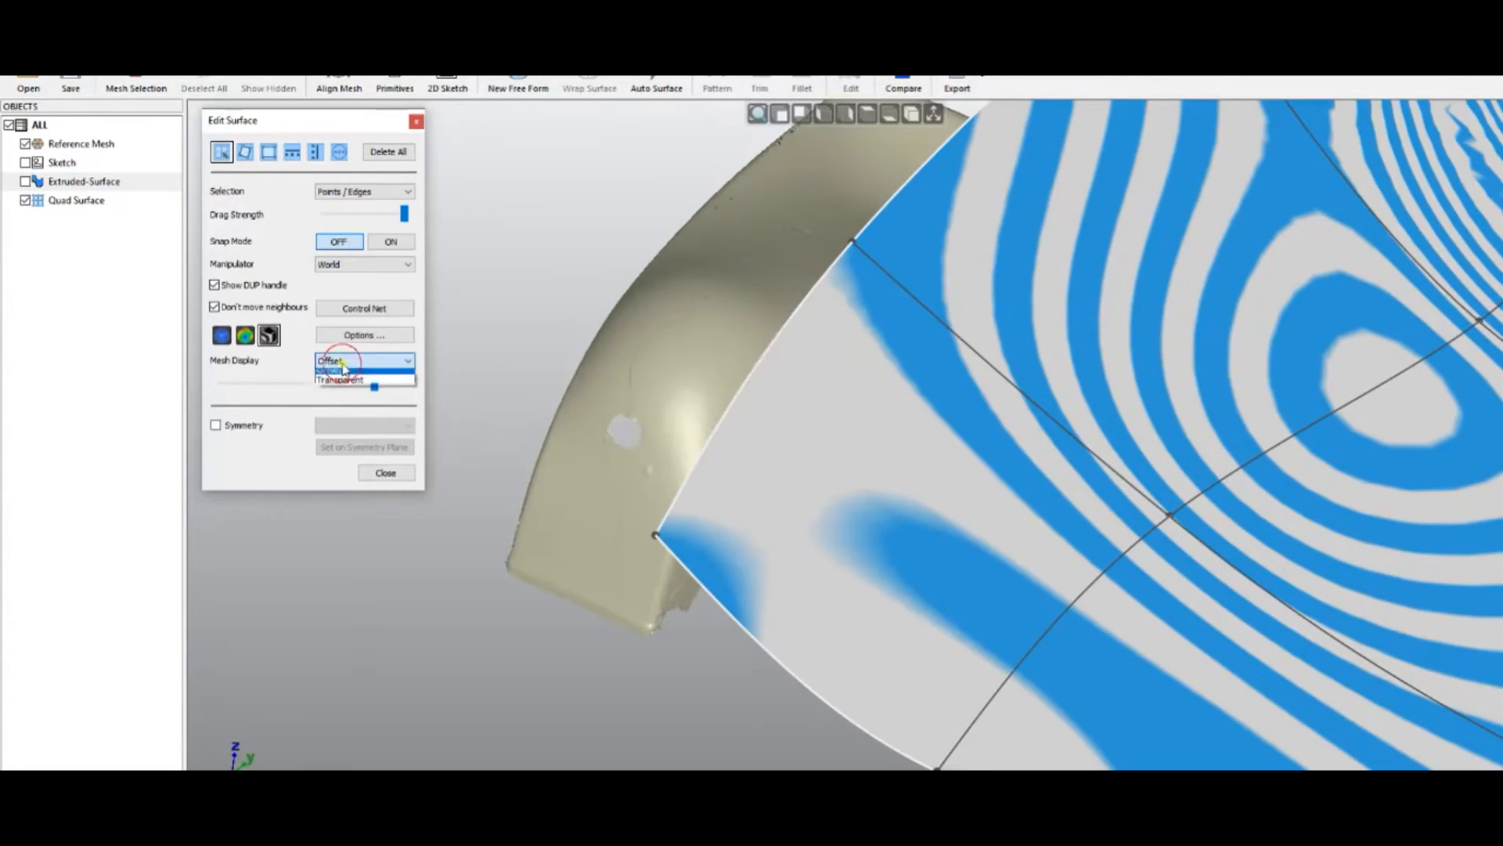
click(339, 384)
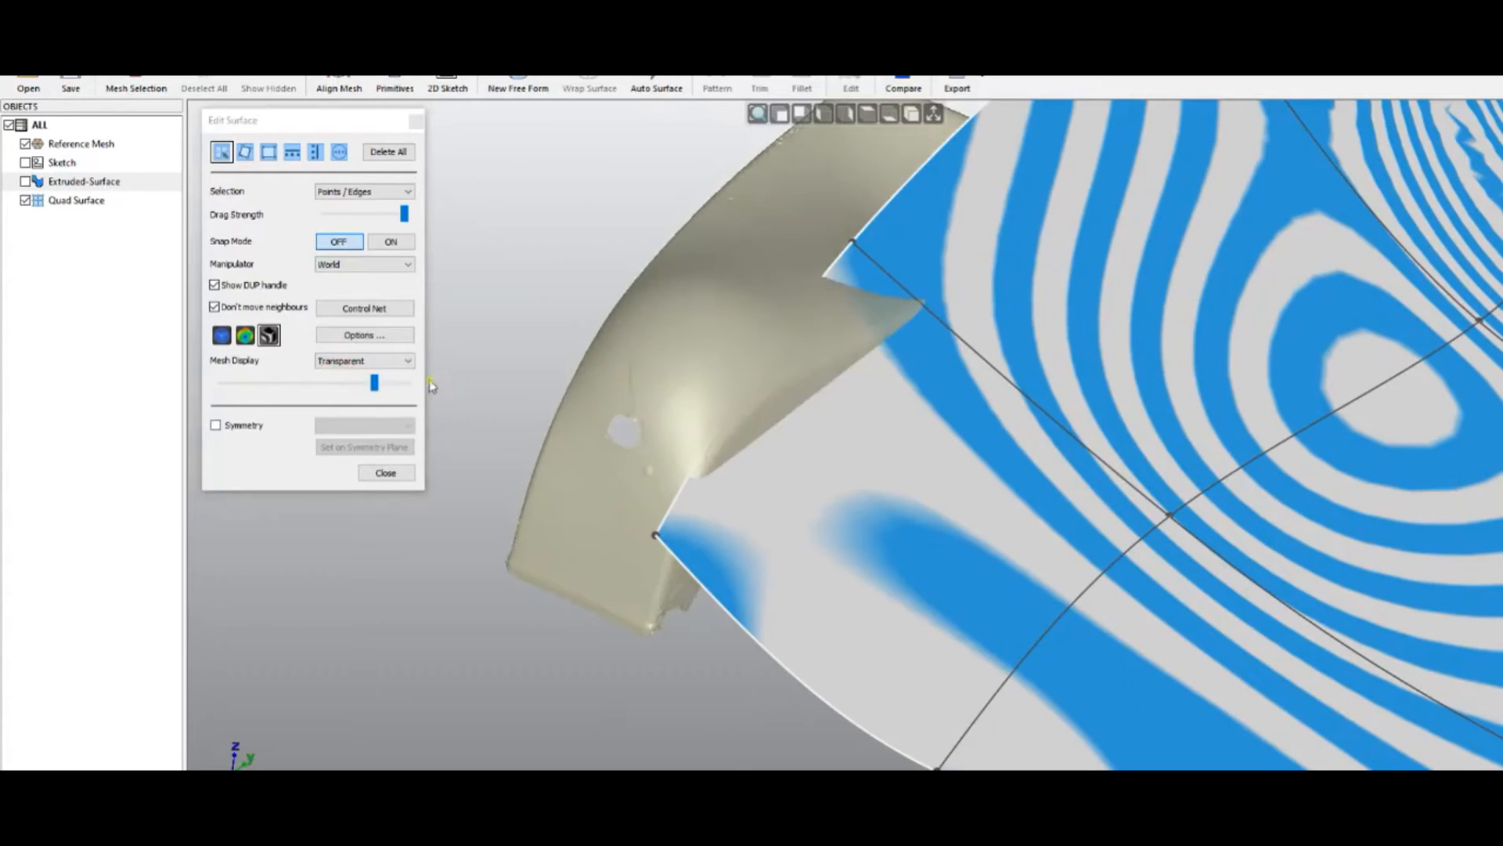
drag(372, 383, 278, 383)
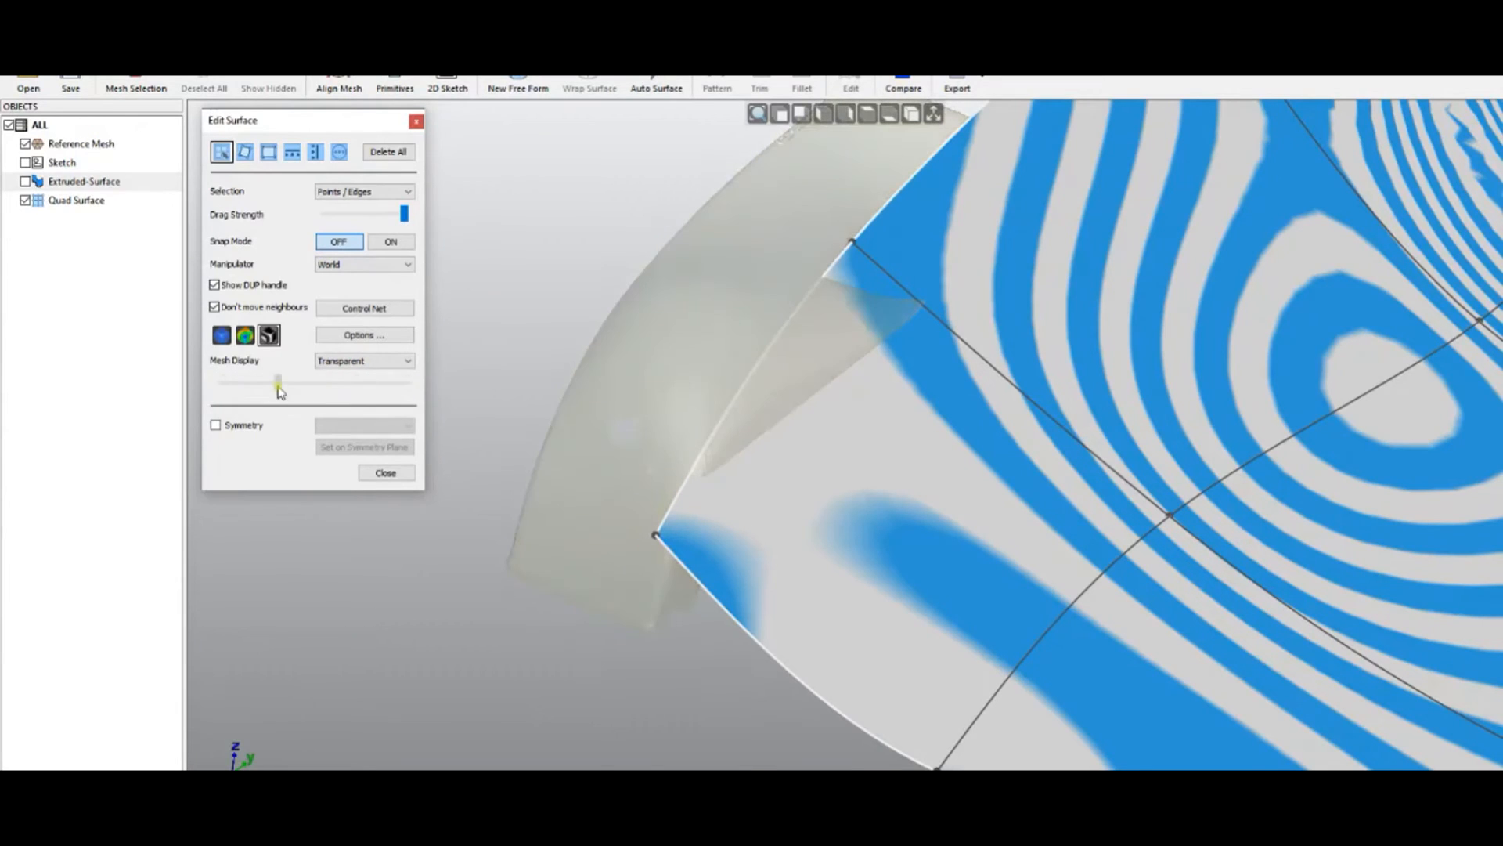
click(363, 364)
click(354, 375)
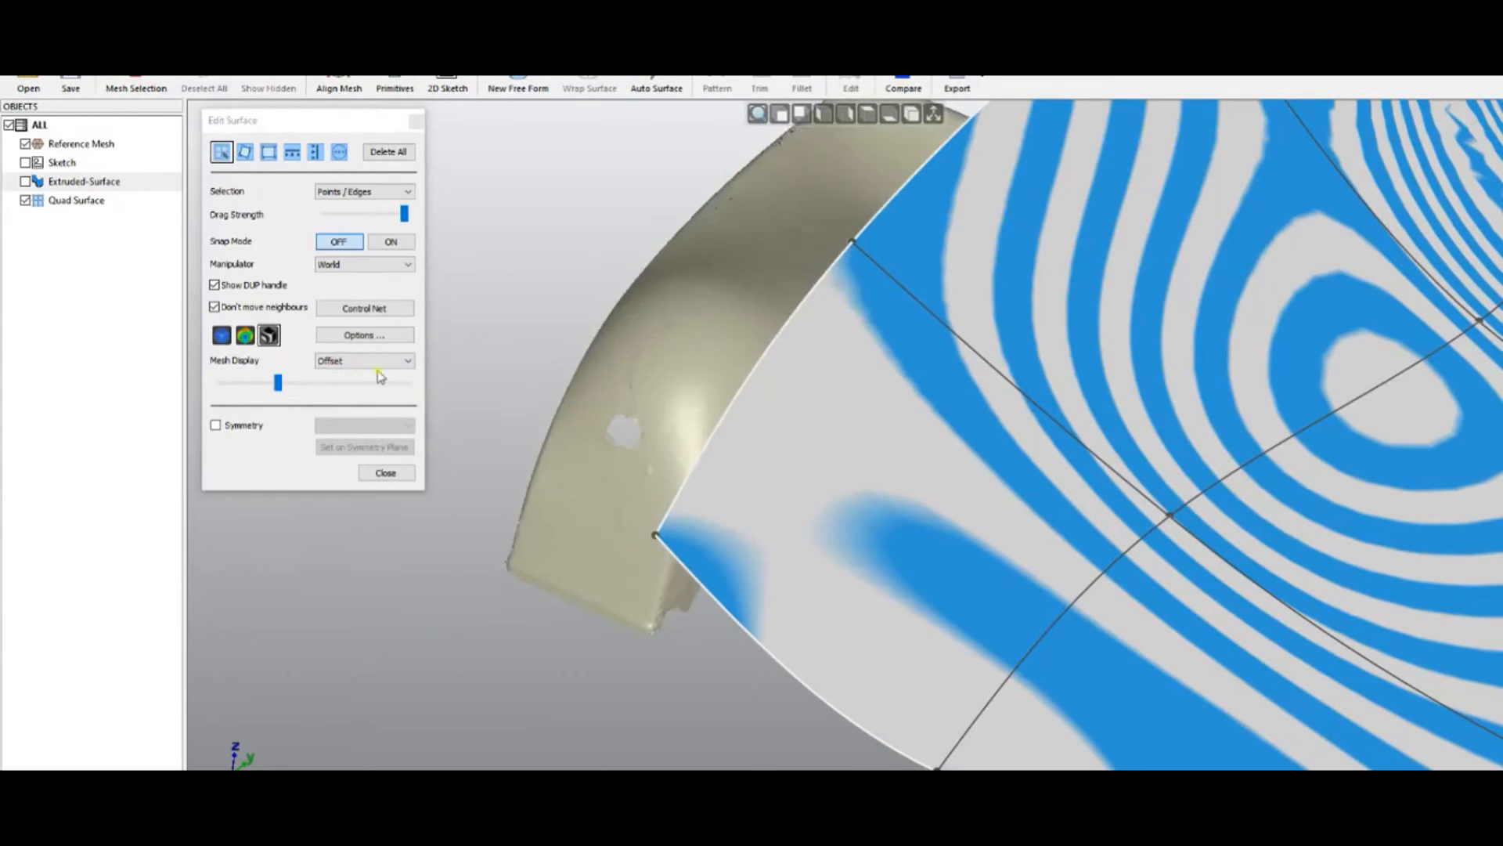
drag(279, 387, 343, 391)
scroll(525, 378, down, 5)
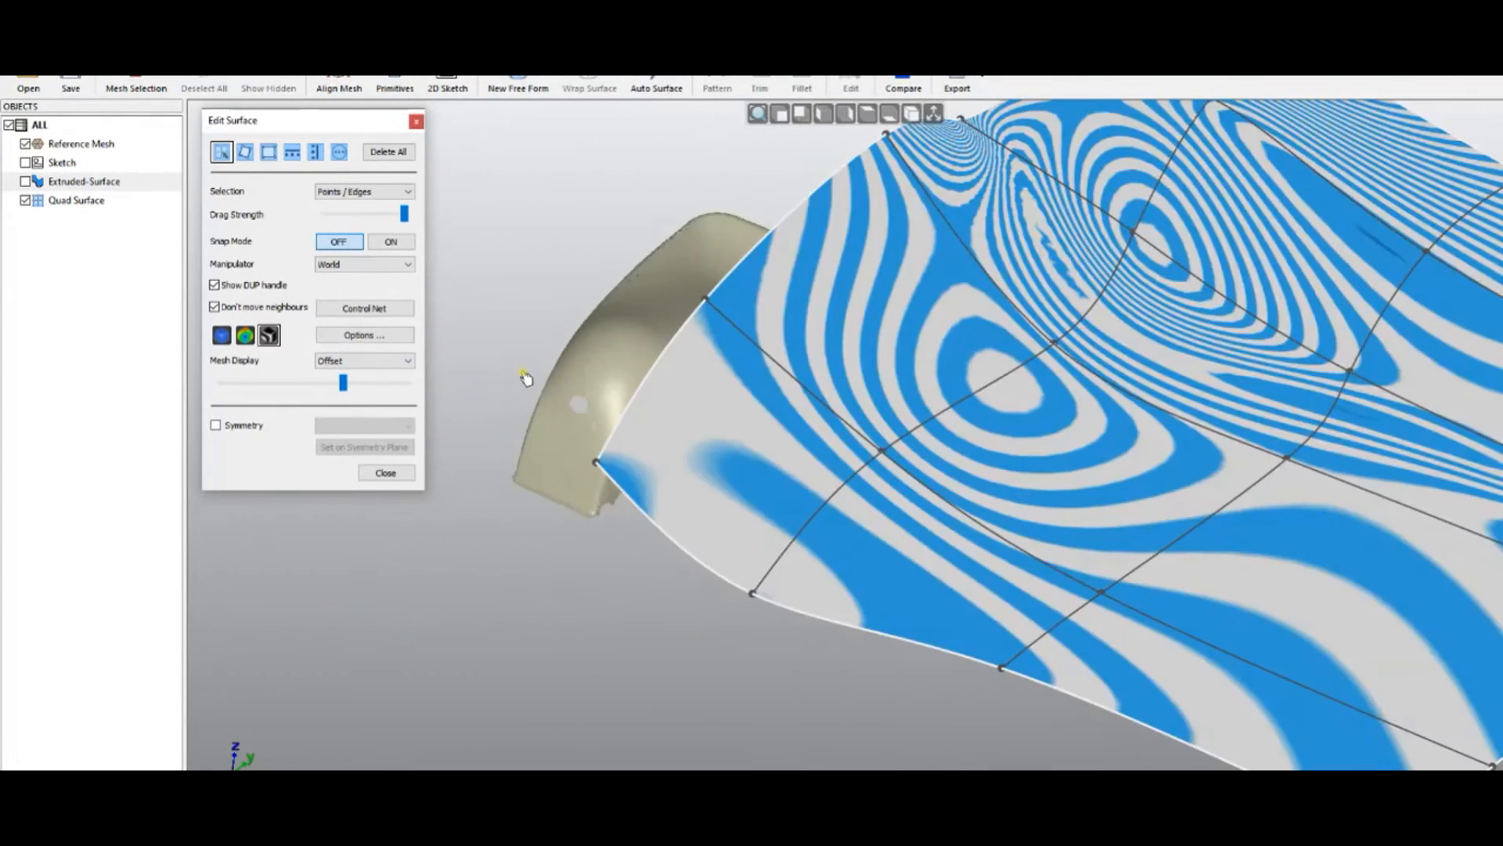
middle_drag(486, 420, 548, 485)
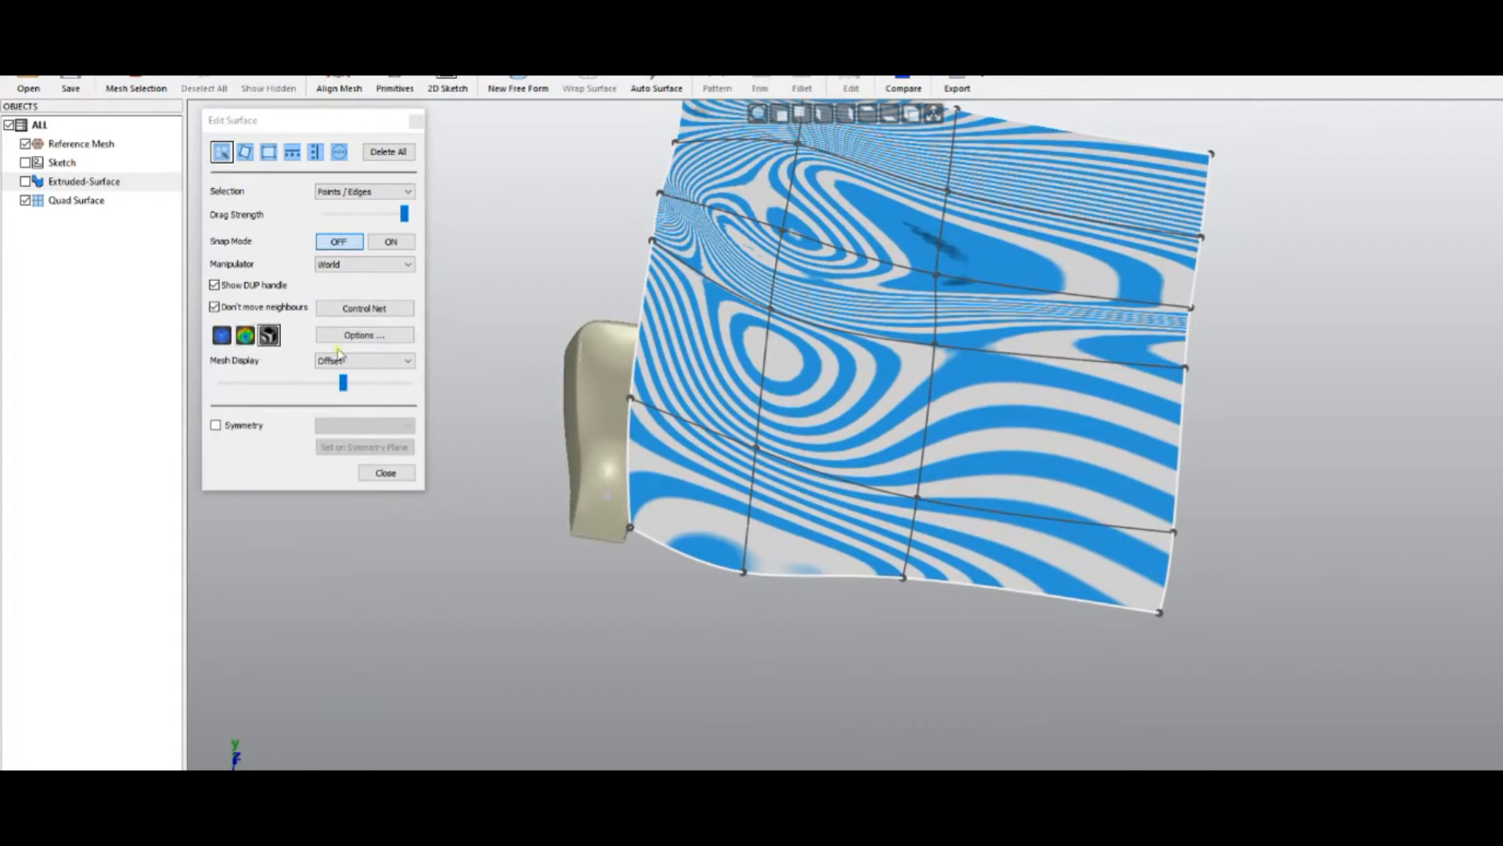
Colour the patch by deviation on a ±10 mm scale and inspect its red left edge
click(246, 335)
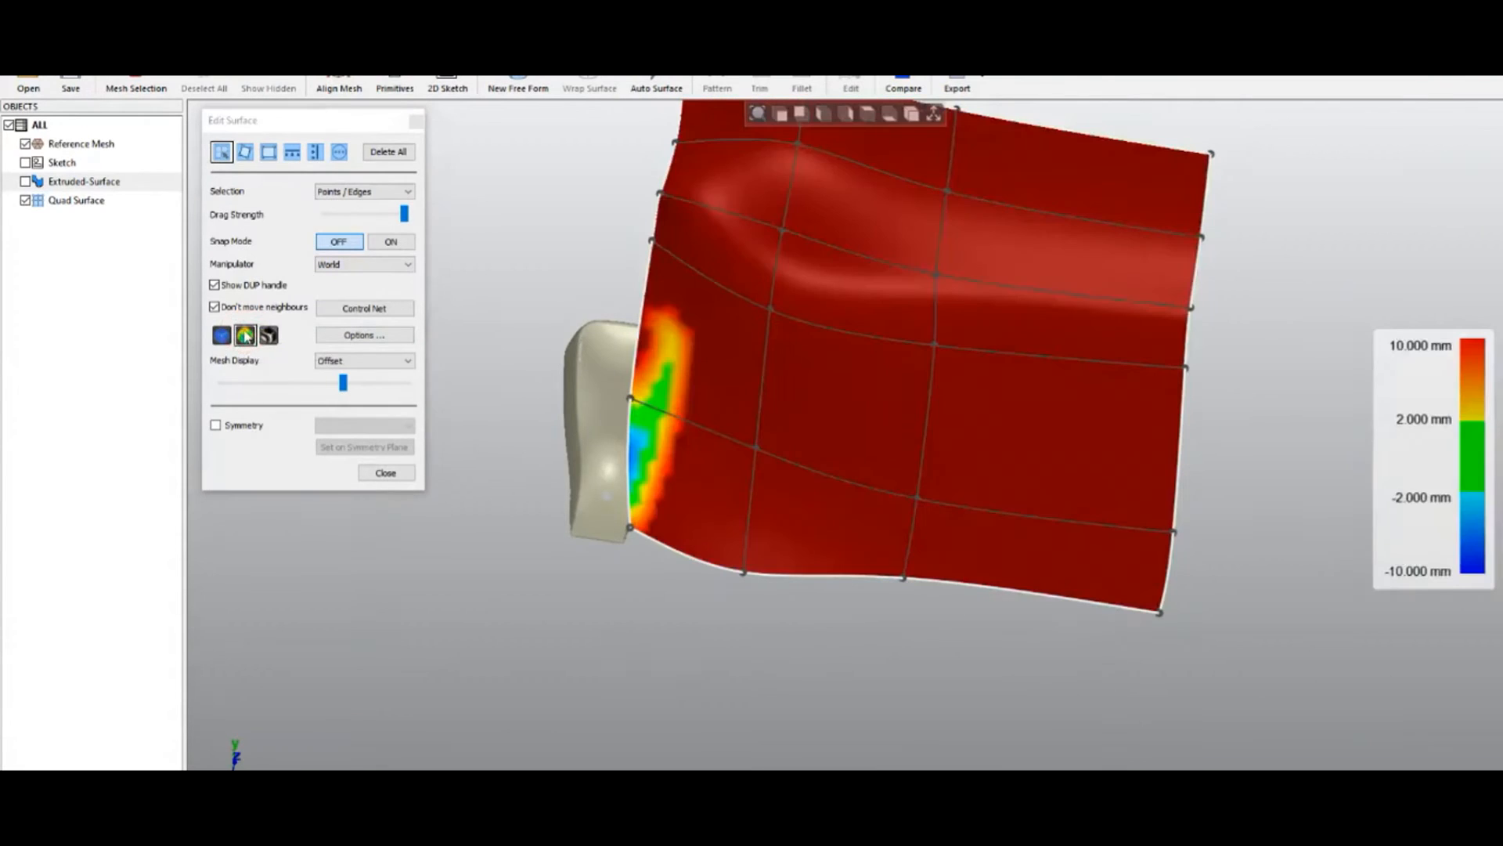
mouse_move(575, 360)
right_down()
mouse_move(520, 365)
mouse_move(503, 334)
right_up()
scroll(595, 370, up, 4)
right_drag(570, 462, 523, 381)
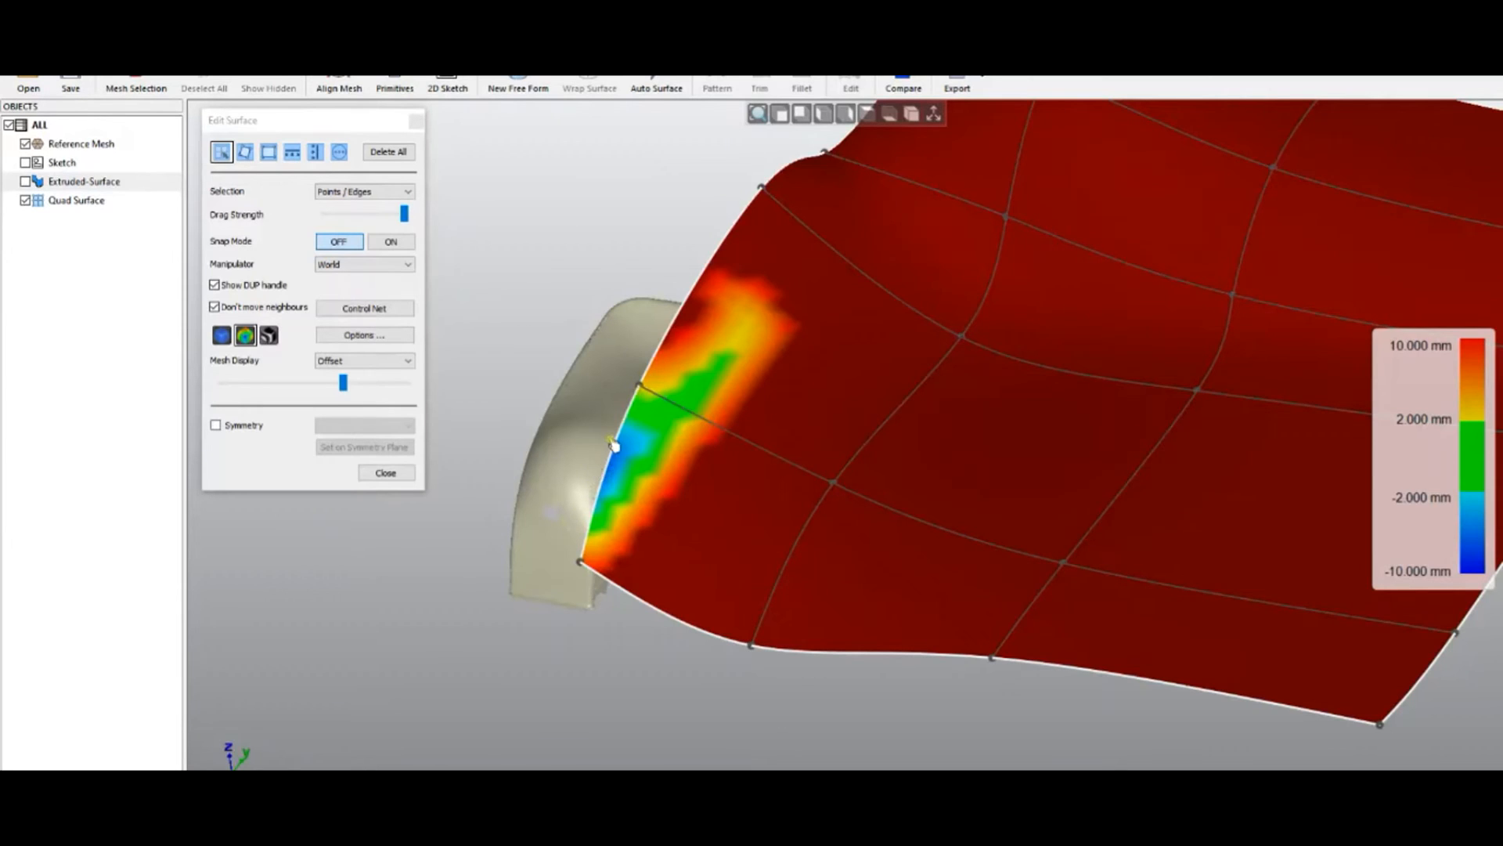
Set the deviation tolerance to 0.5 mm in the Options dialog
click(362, 337)
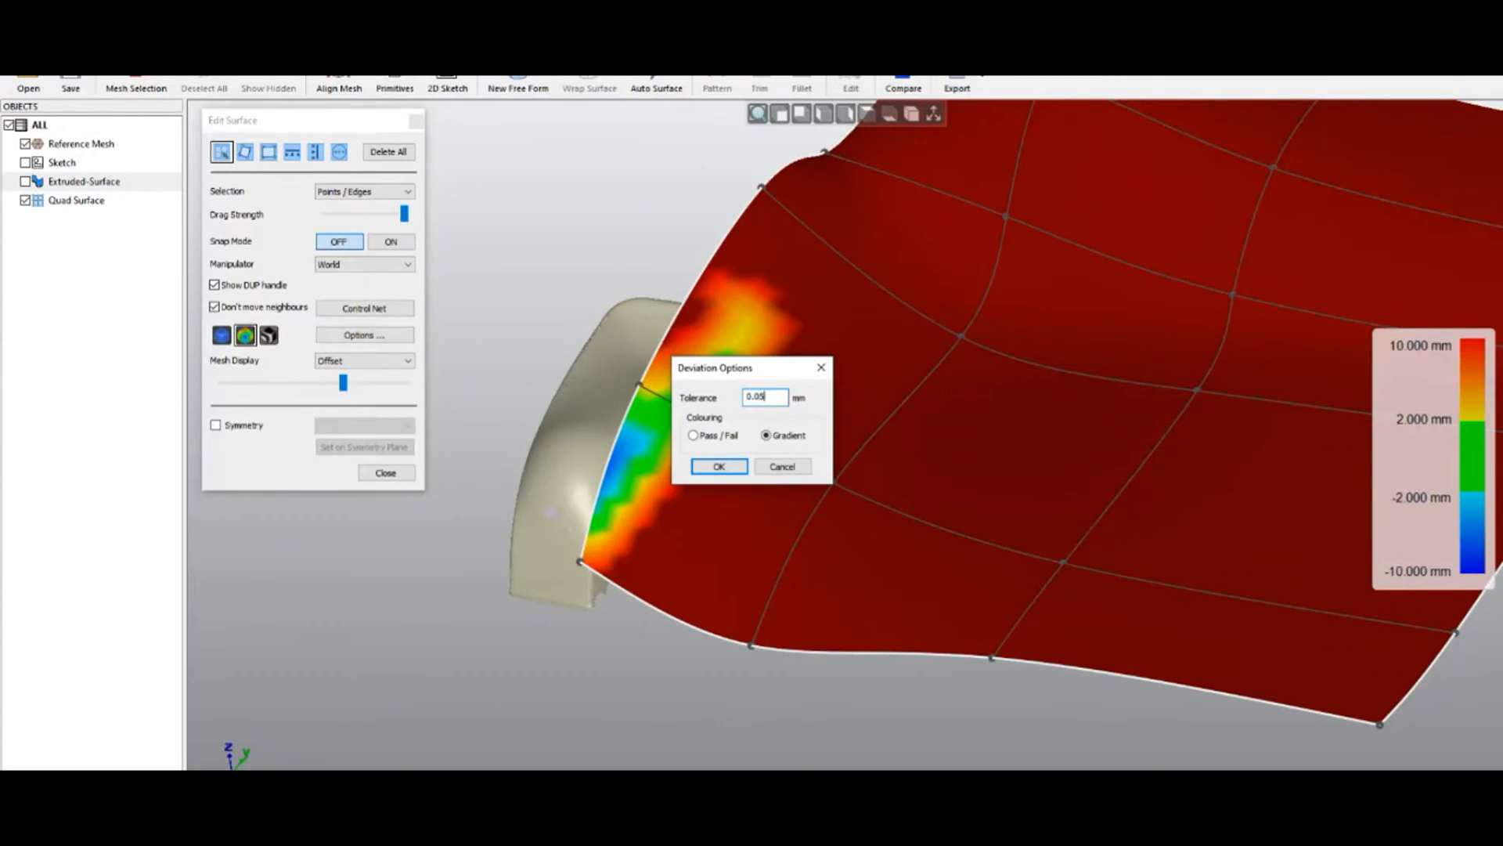
double_click(762, 397)
text(5)
click(714, 467)
Lower a left-edge point and the lower corner point toward the reference mesh
click(642, 388)
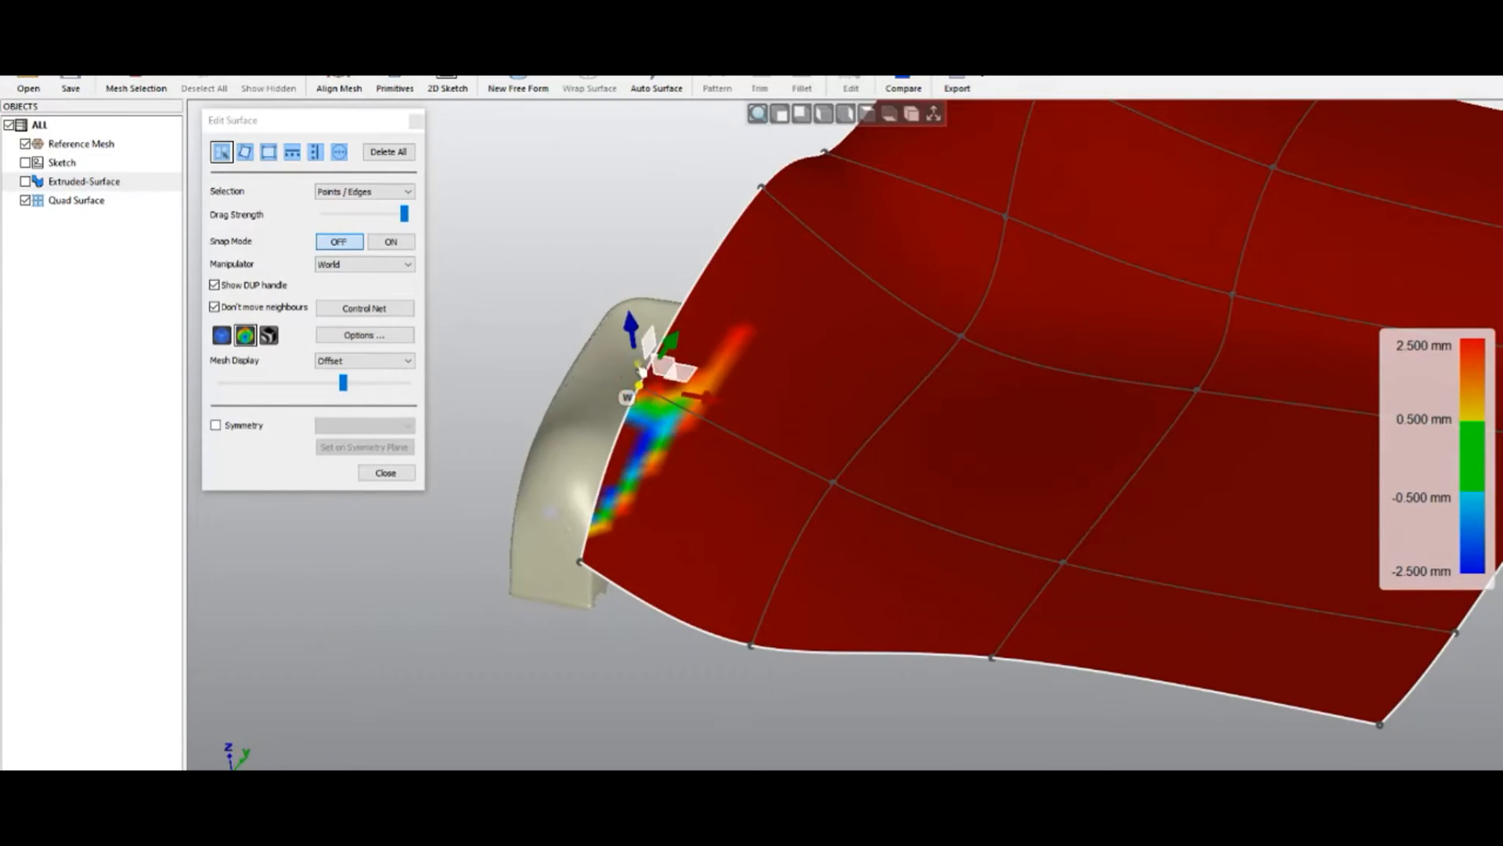
mouse_move(633, 335)
mouse_down()
mouse_move(638, 382)
mouse_move(636, 352)
mouse_up()
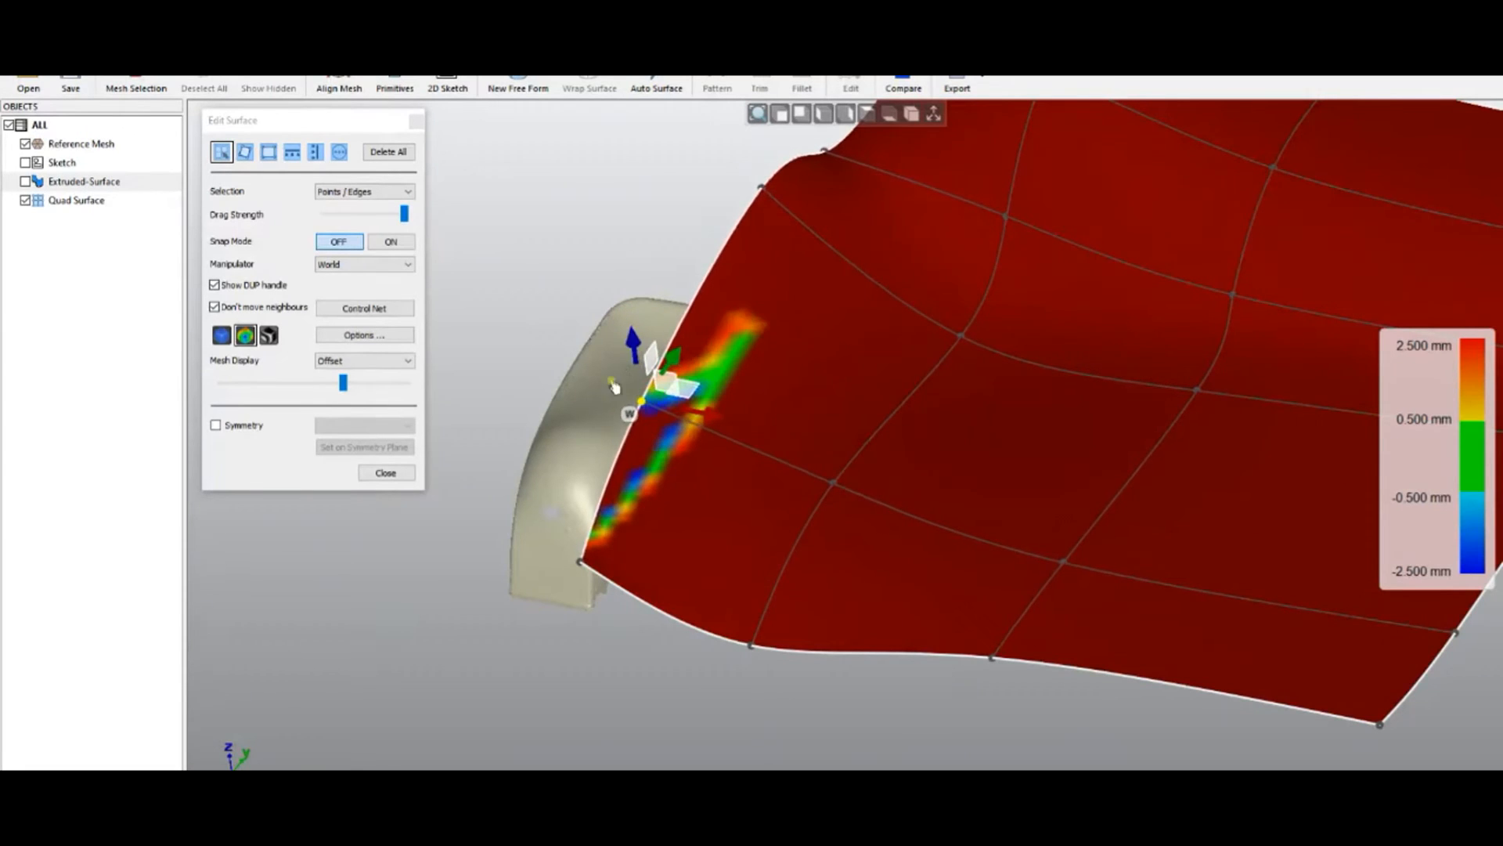
click(579, 562)
drag(573, 502, 577, 543)
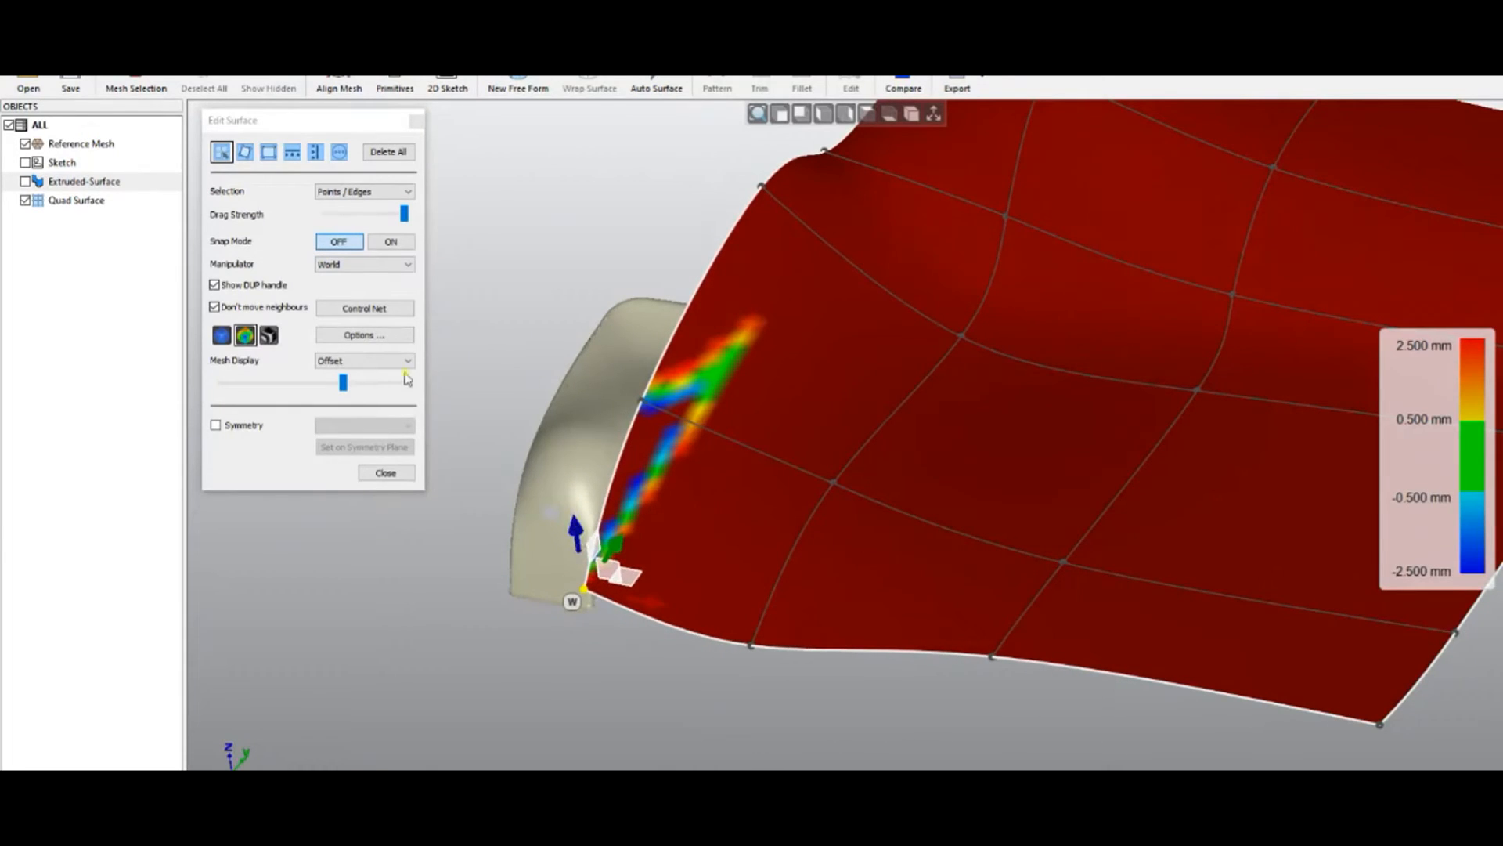
Return the surface to plain shading and snap to the front view with Ctrl+1
click(221, 335)
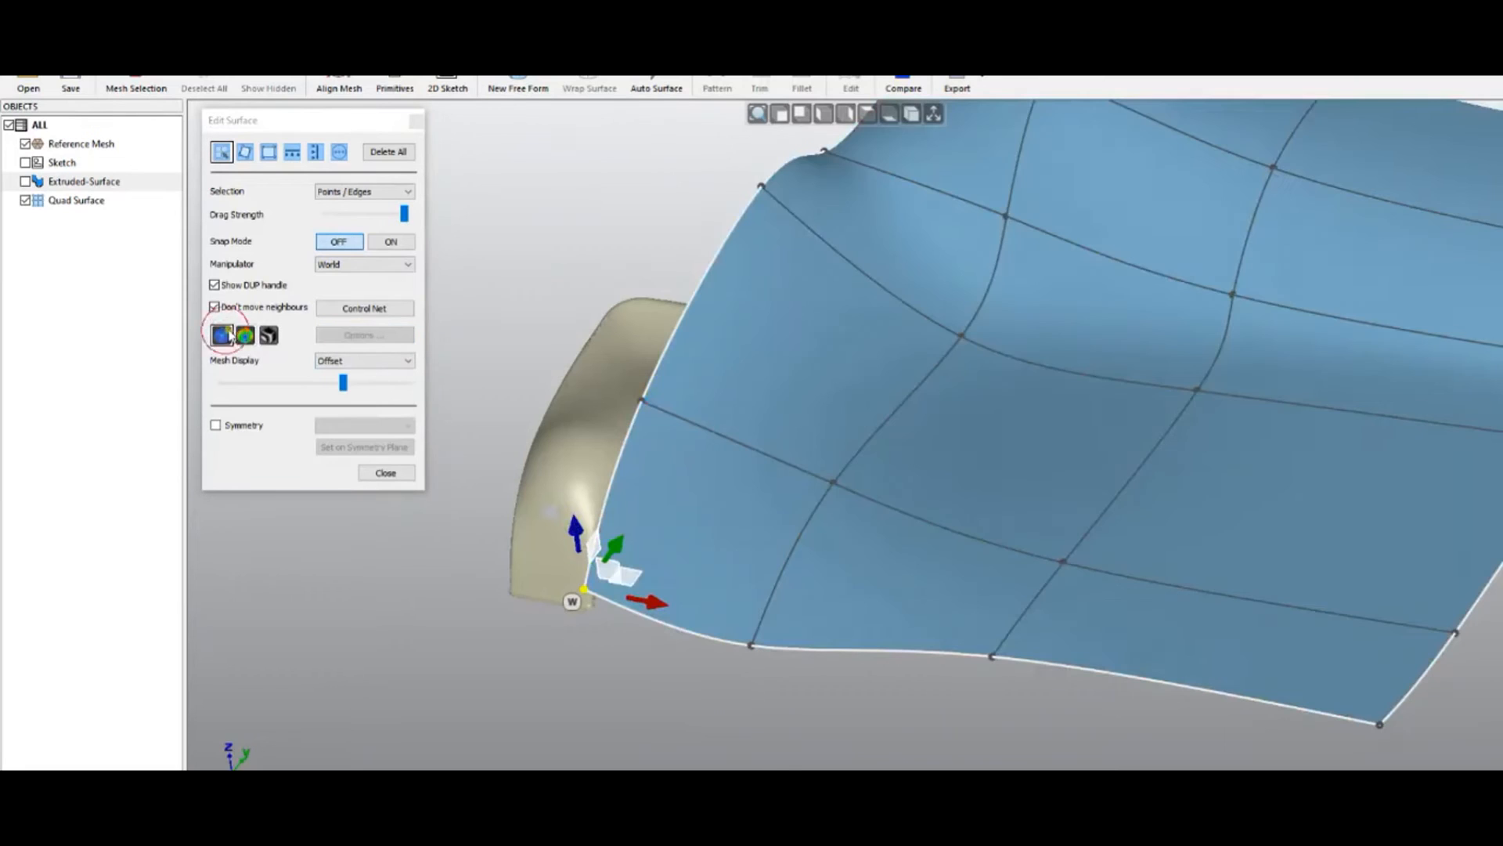
drag(547, 359, 523, 367)
right_drag(551, 427, 584, 501)
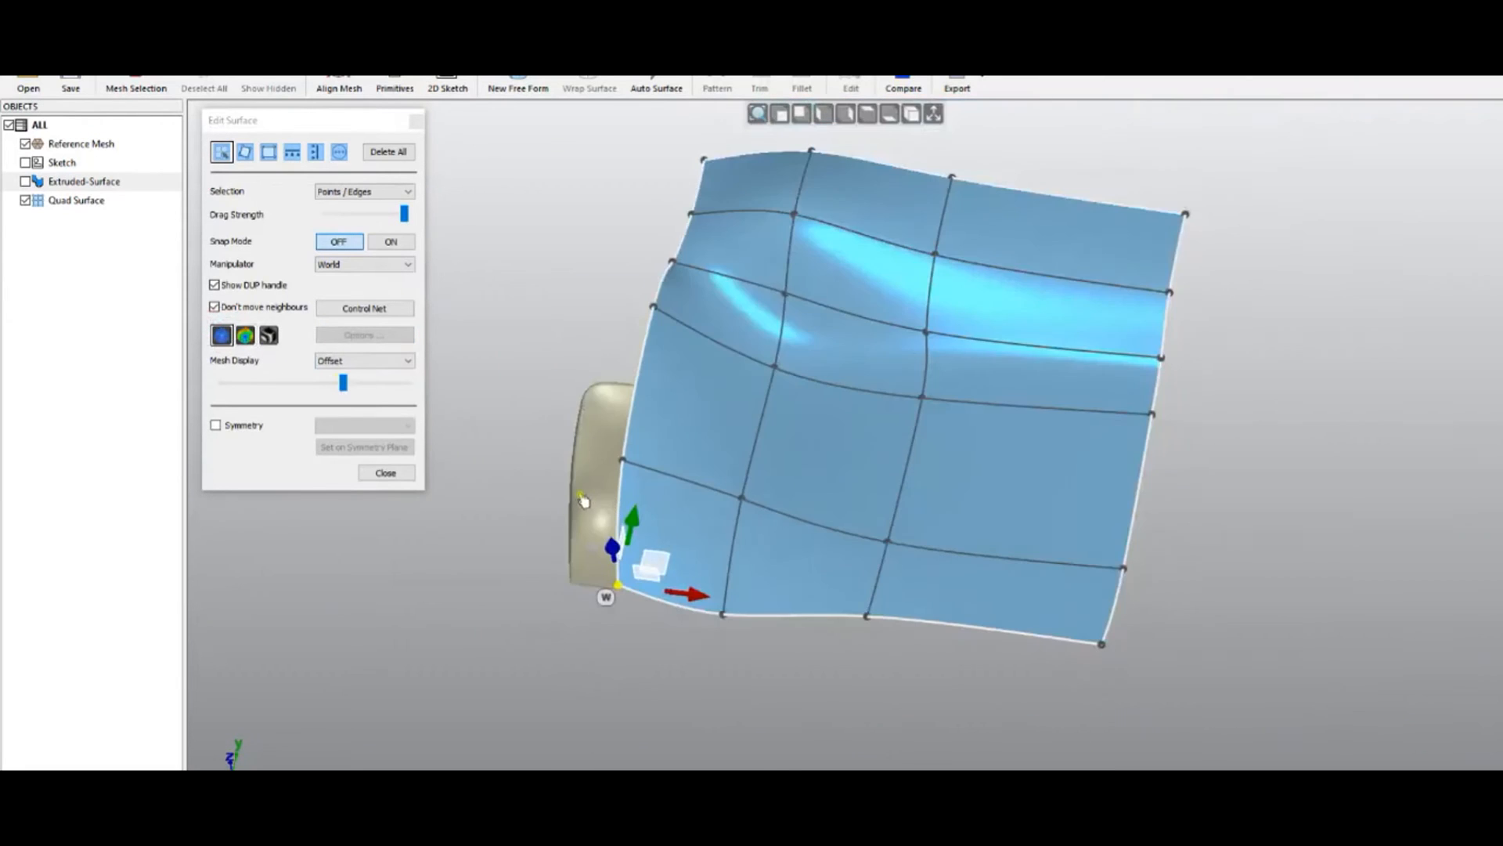
key(ctrl+1)
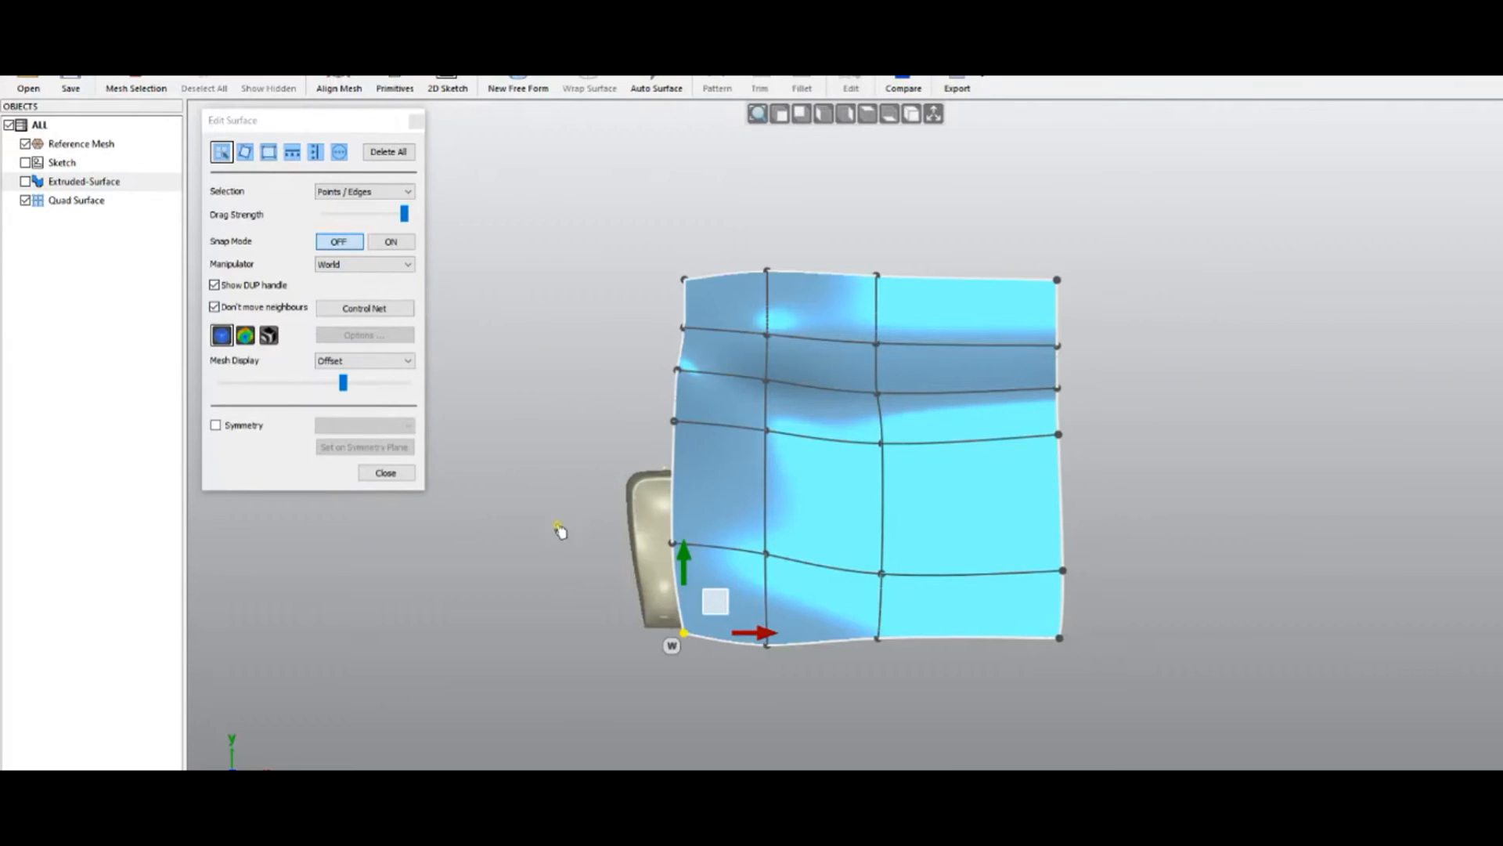
scroll(559, 530, up, 3)
scroll(612, 537, down, 3)
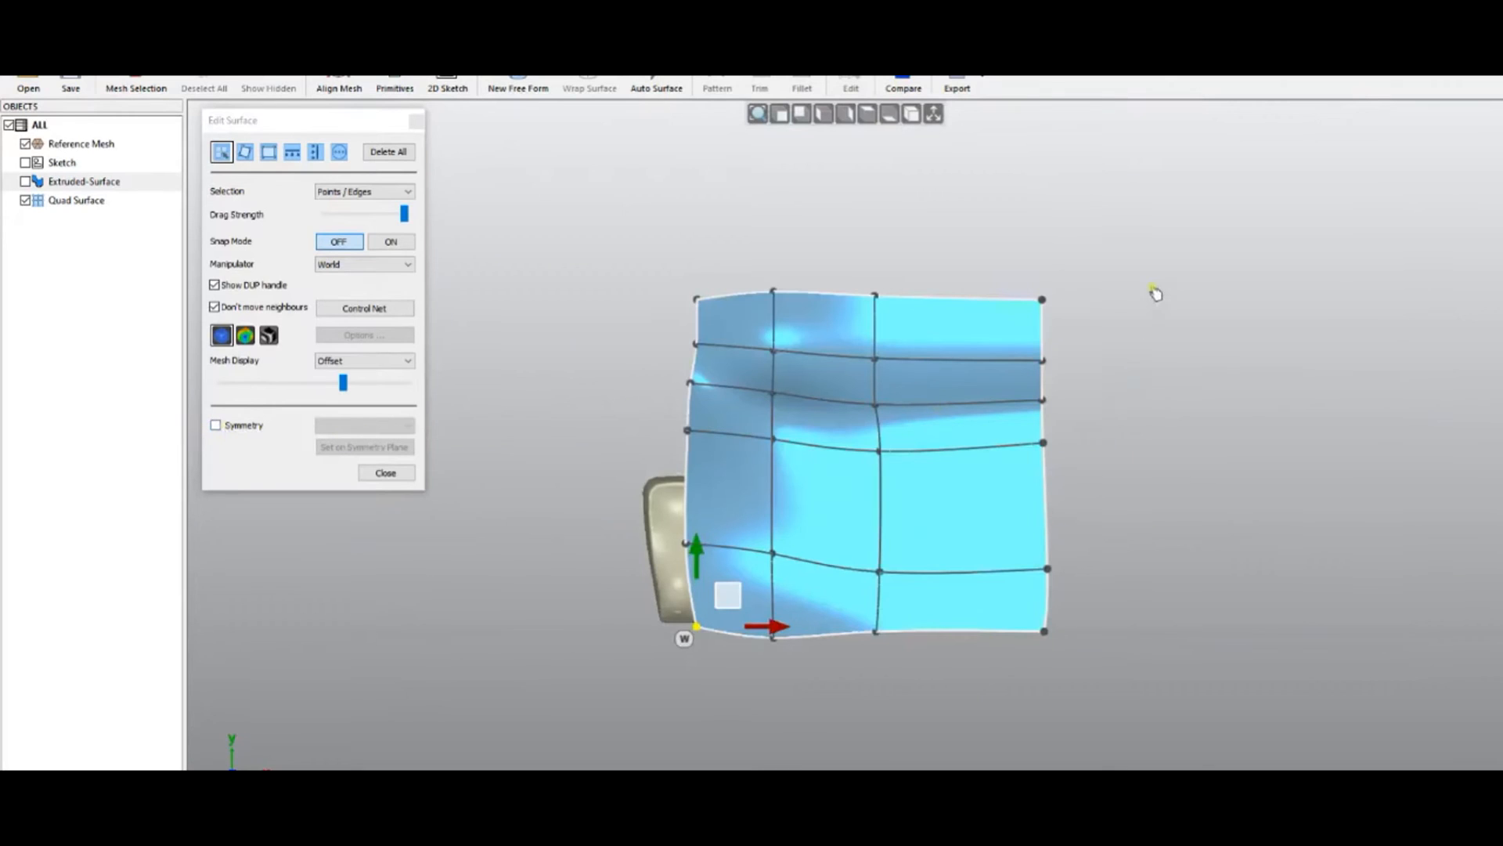
Box-select the right boundary edge points and delete the rightmost column
drag(1168, 228, 993, 740)
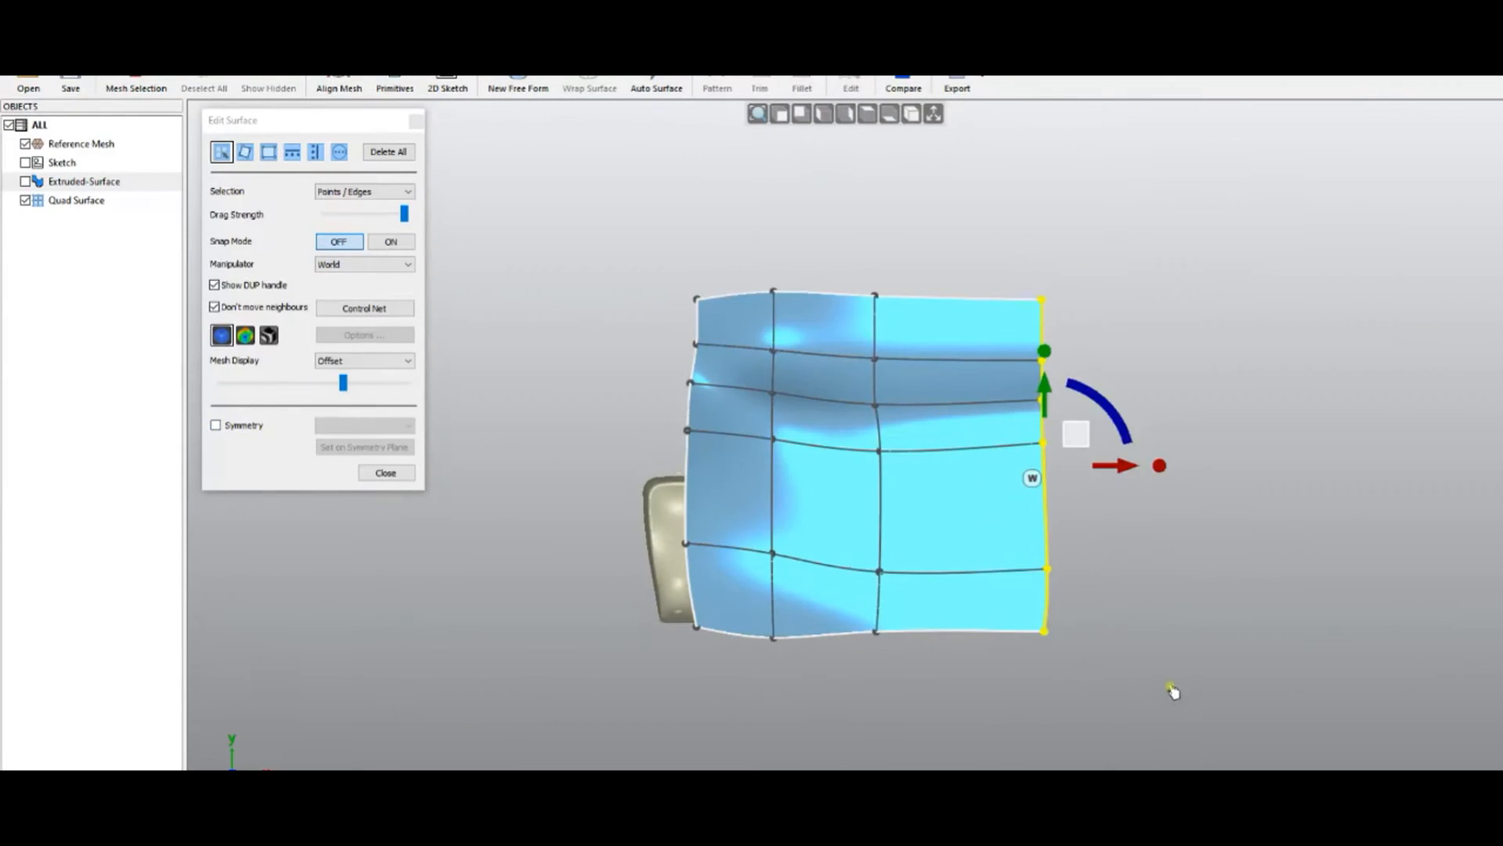
key(Delete)
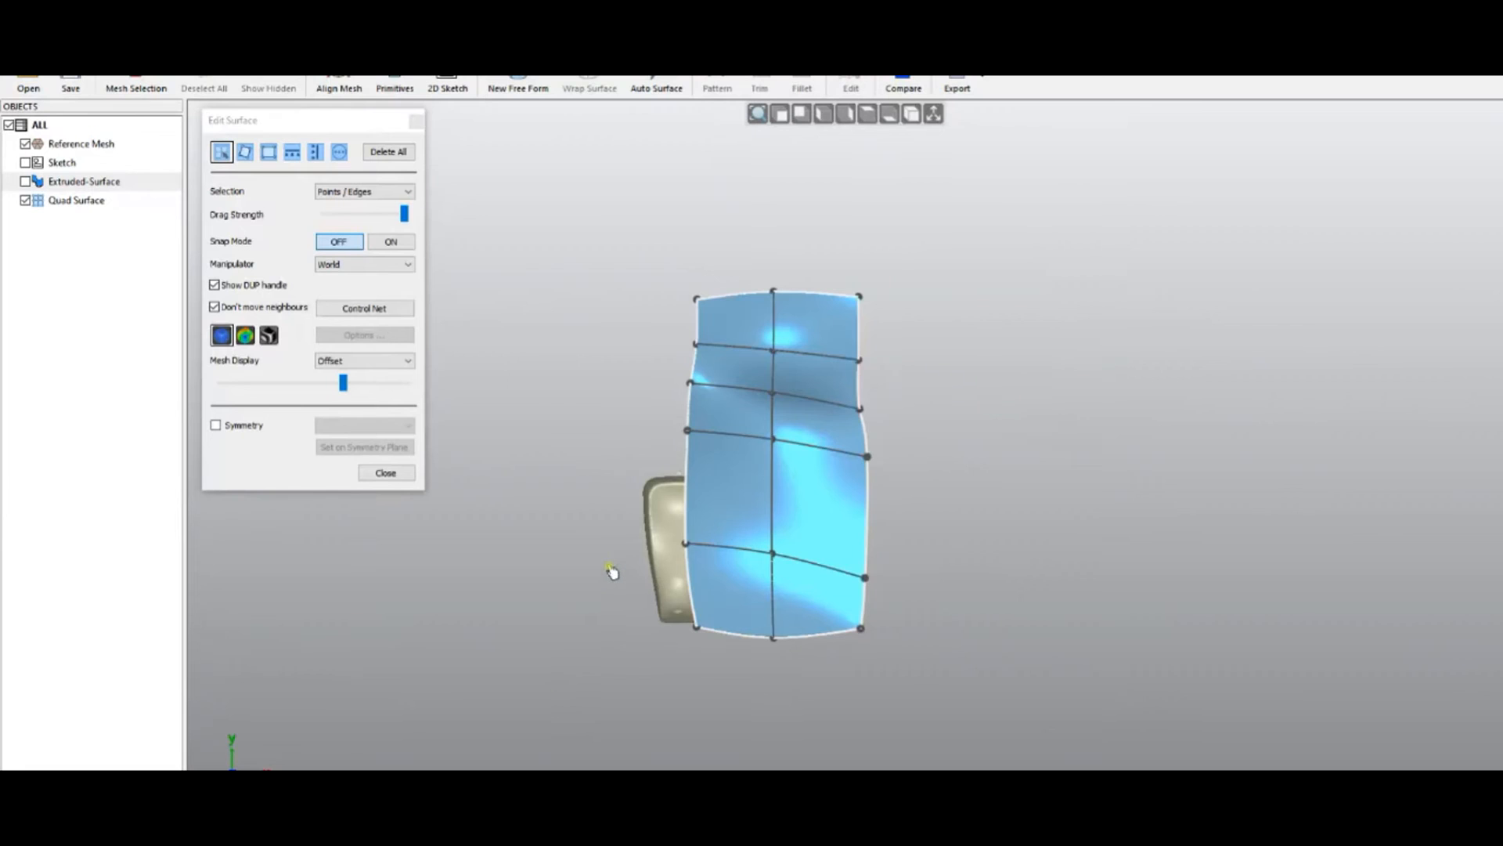
scroll(612, 572, up, 3)
Enable symmetry about the Bottom (OXY) plane and show the coordinate system axes
click(216, 425)
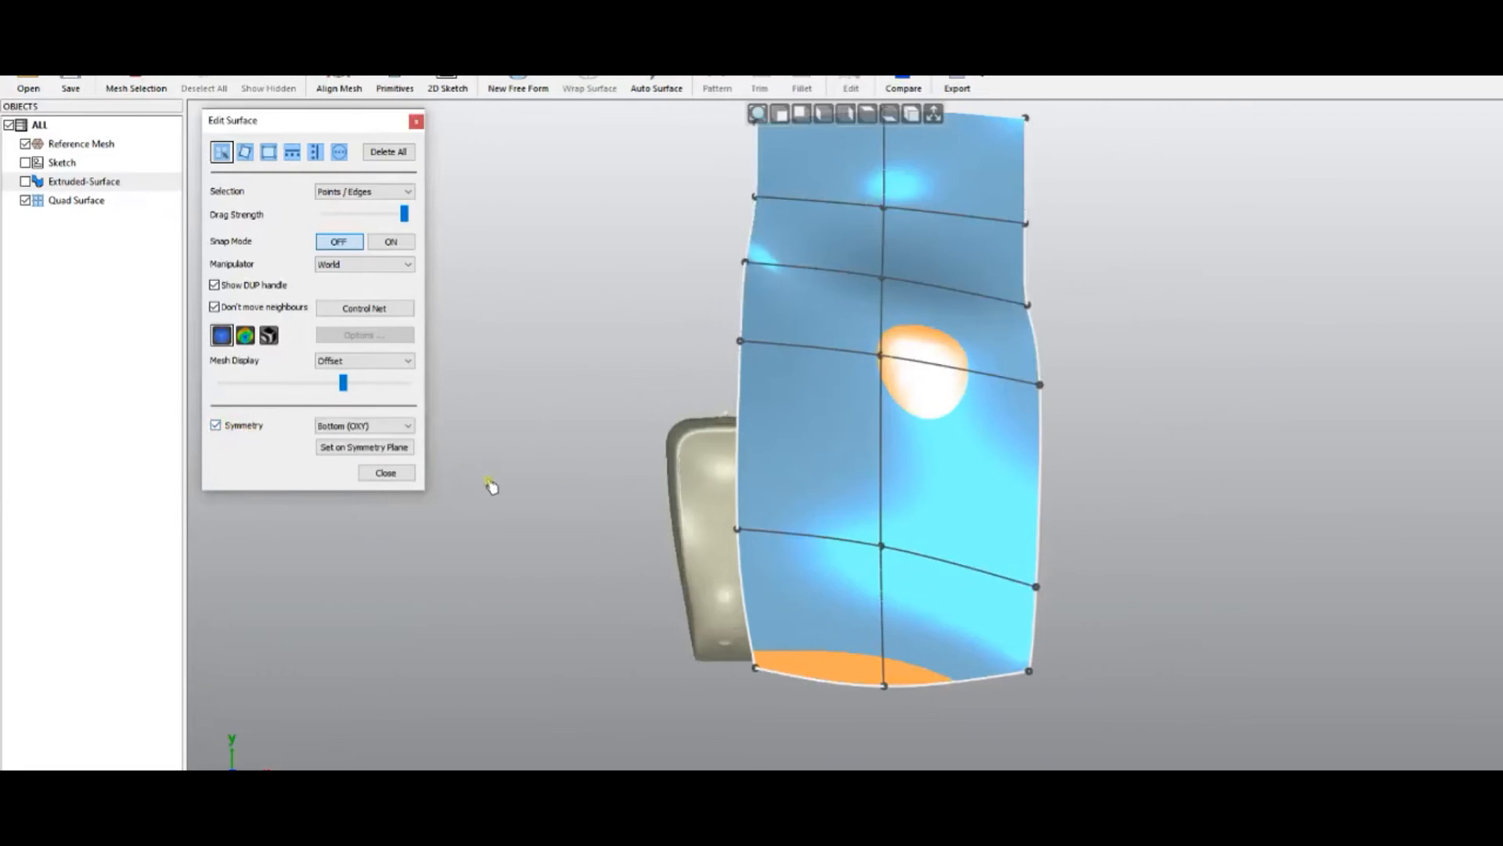
right_drag(601, 599, 580, 373)
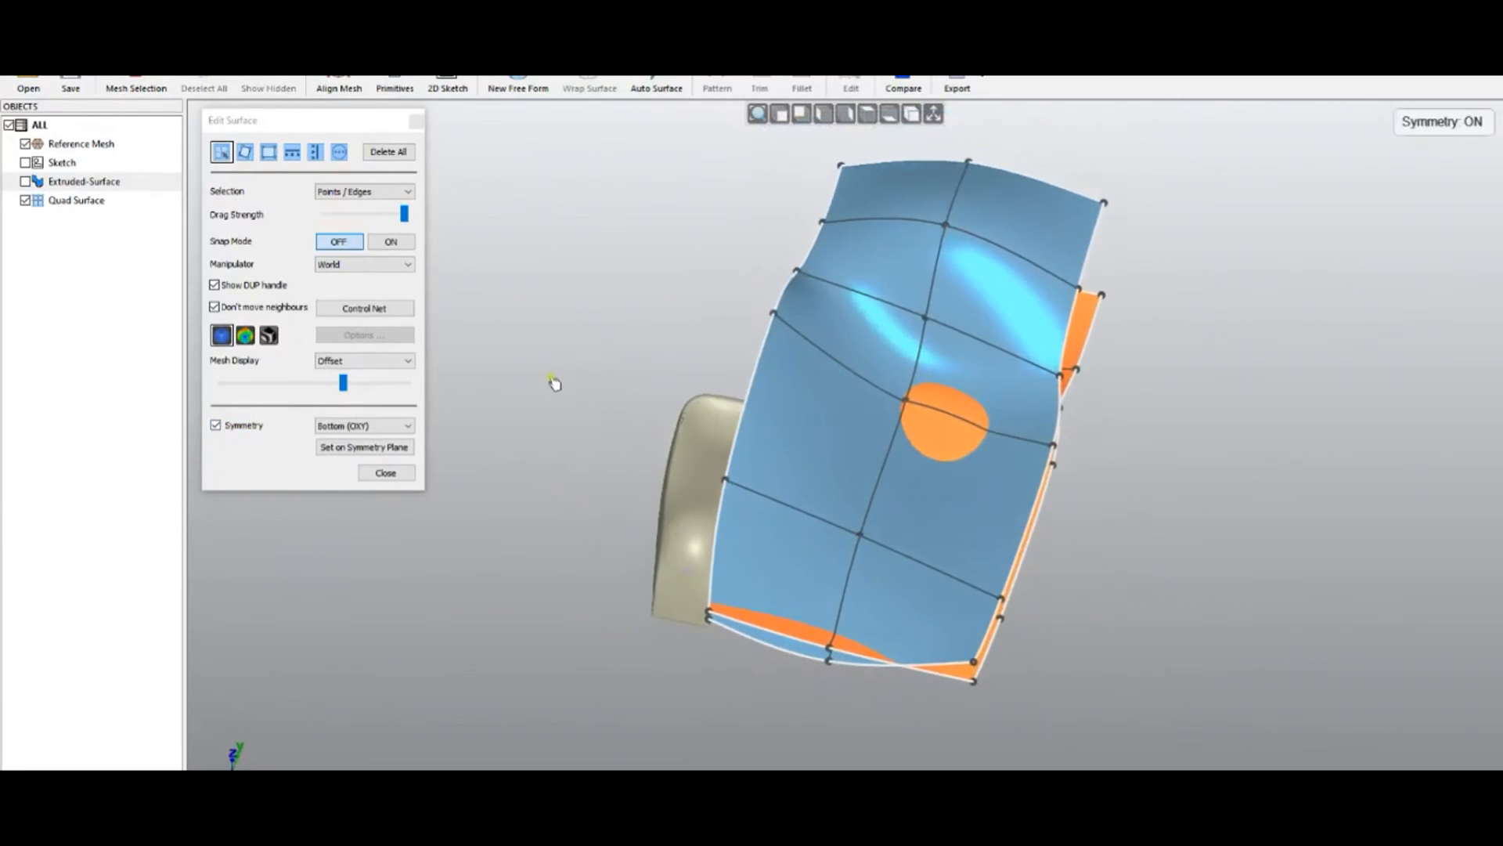
click(934, 114)
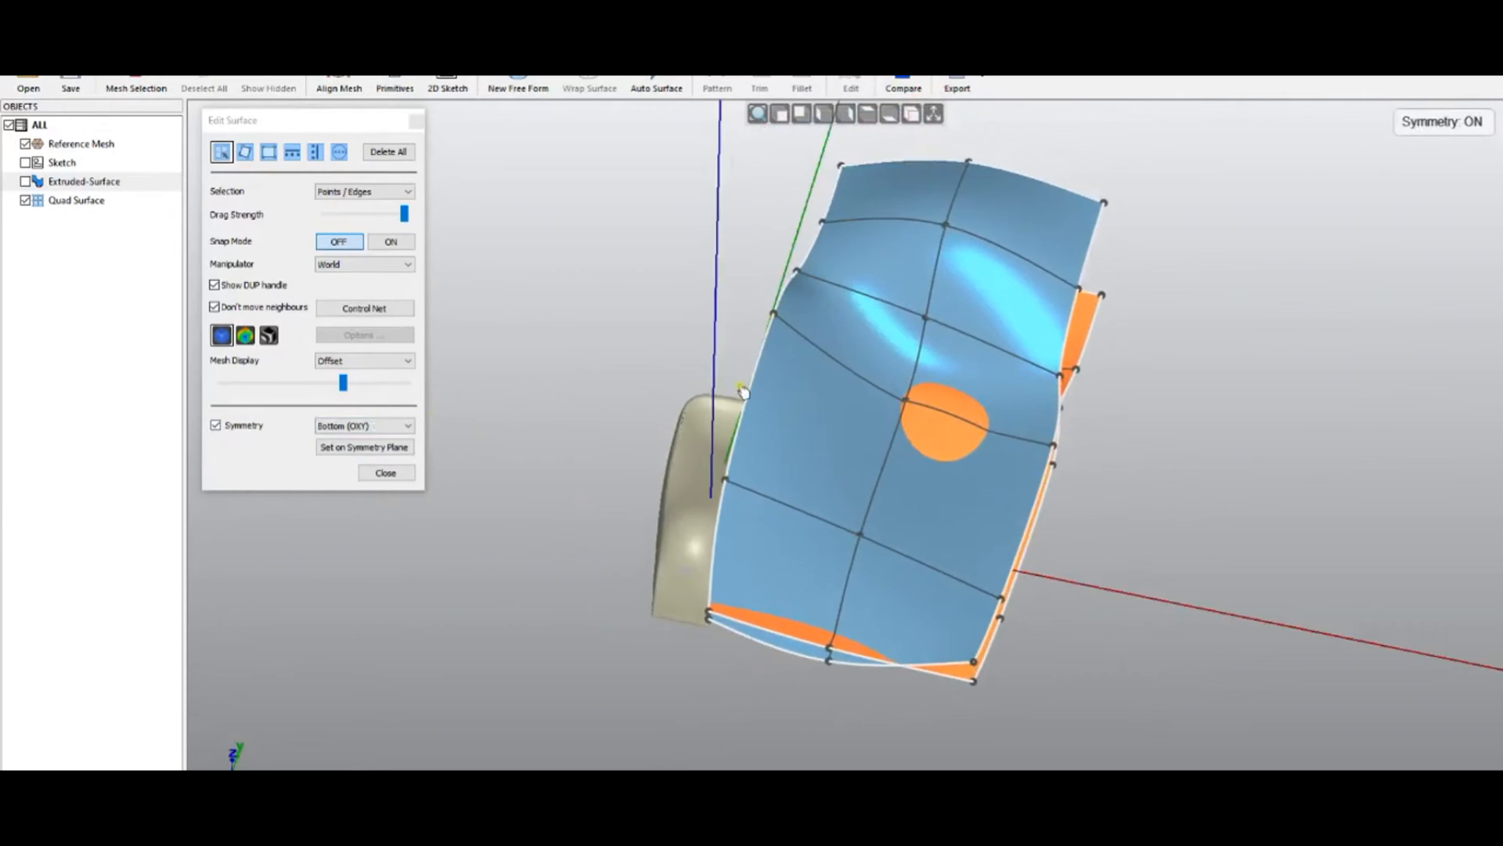
right_drag(650, 454, 662, 336)
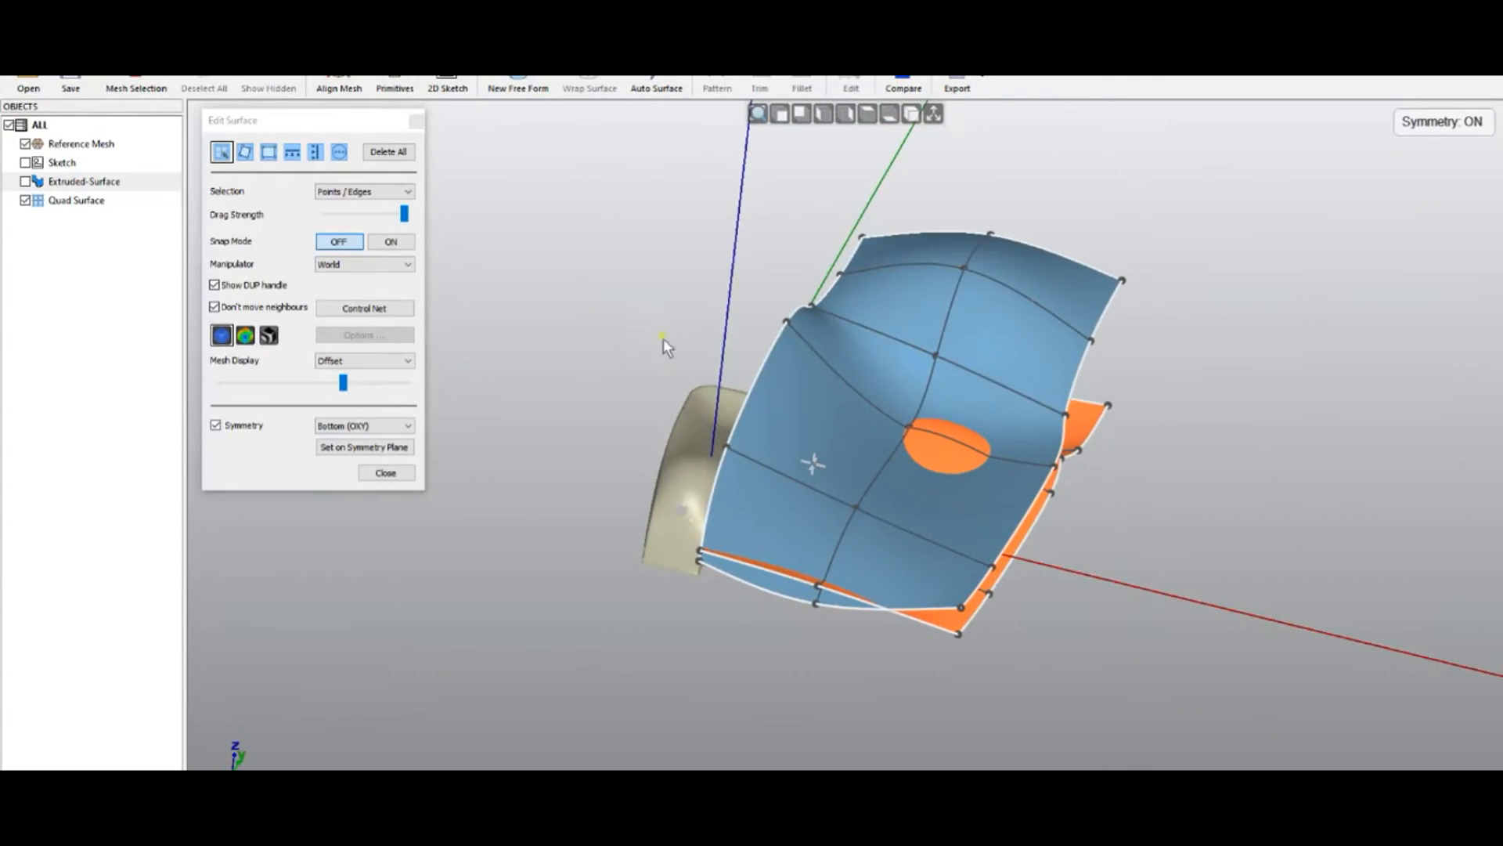
Mirror the surface about the Left (OYZ) symmetry plane and view both halves from the front
click(364, 425)
click(344, 450)
click(337, 456)
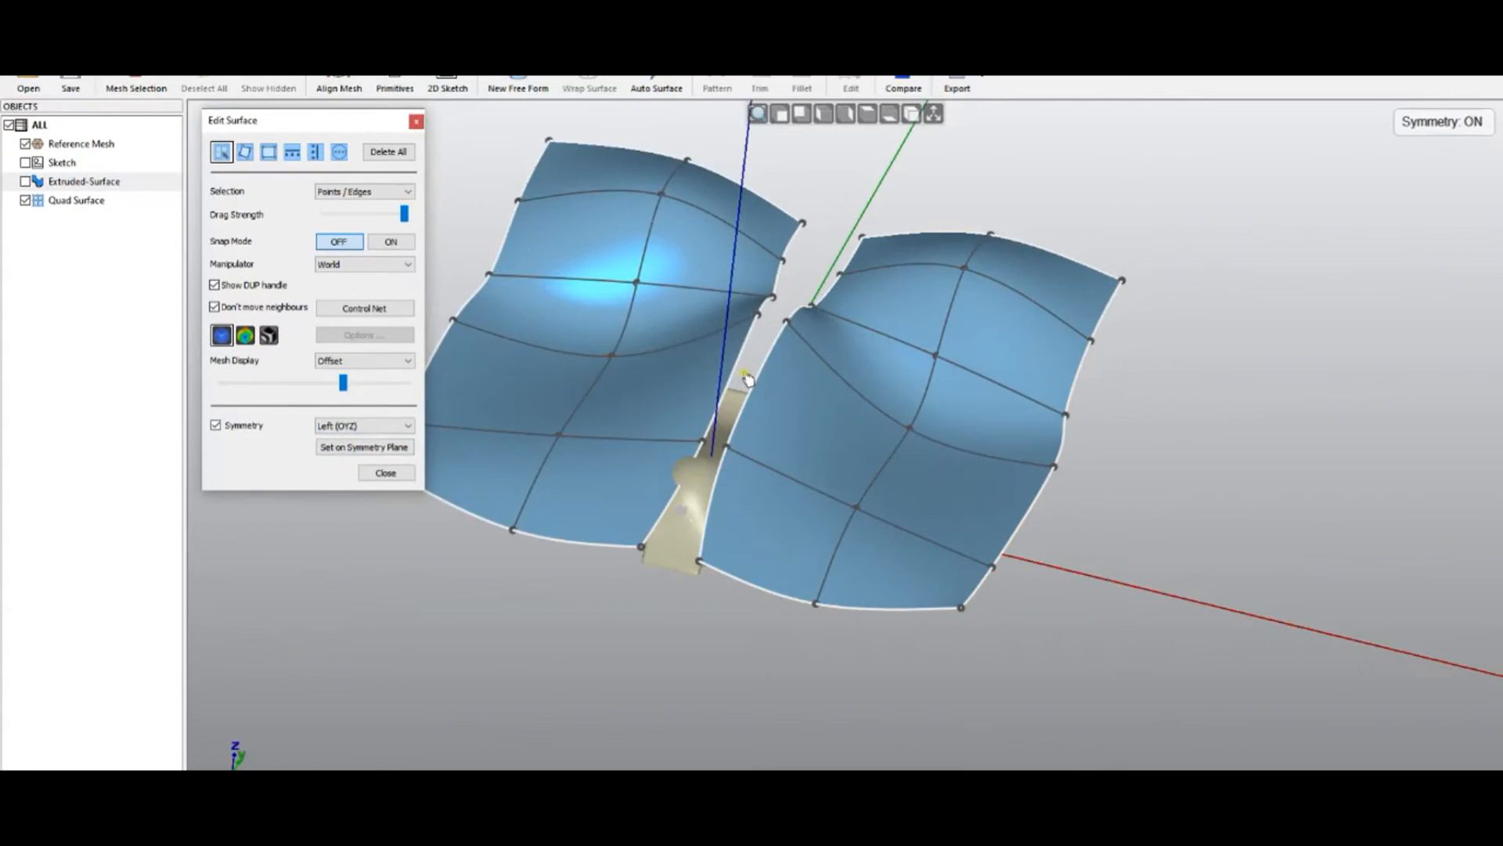
middle_drag(671, 628, 761, 741)
scroll(717, 546, down, 3)
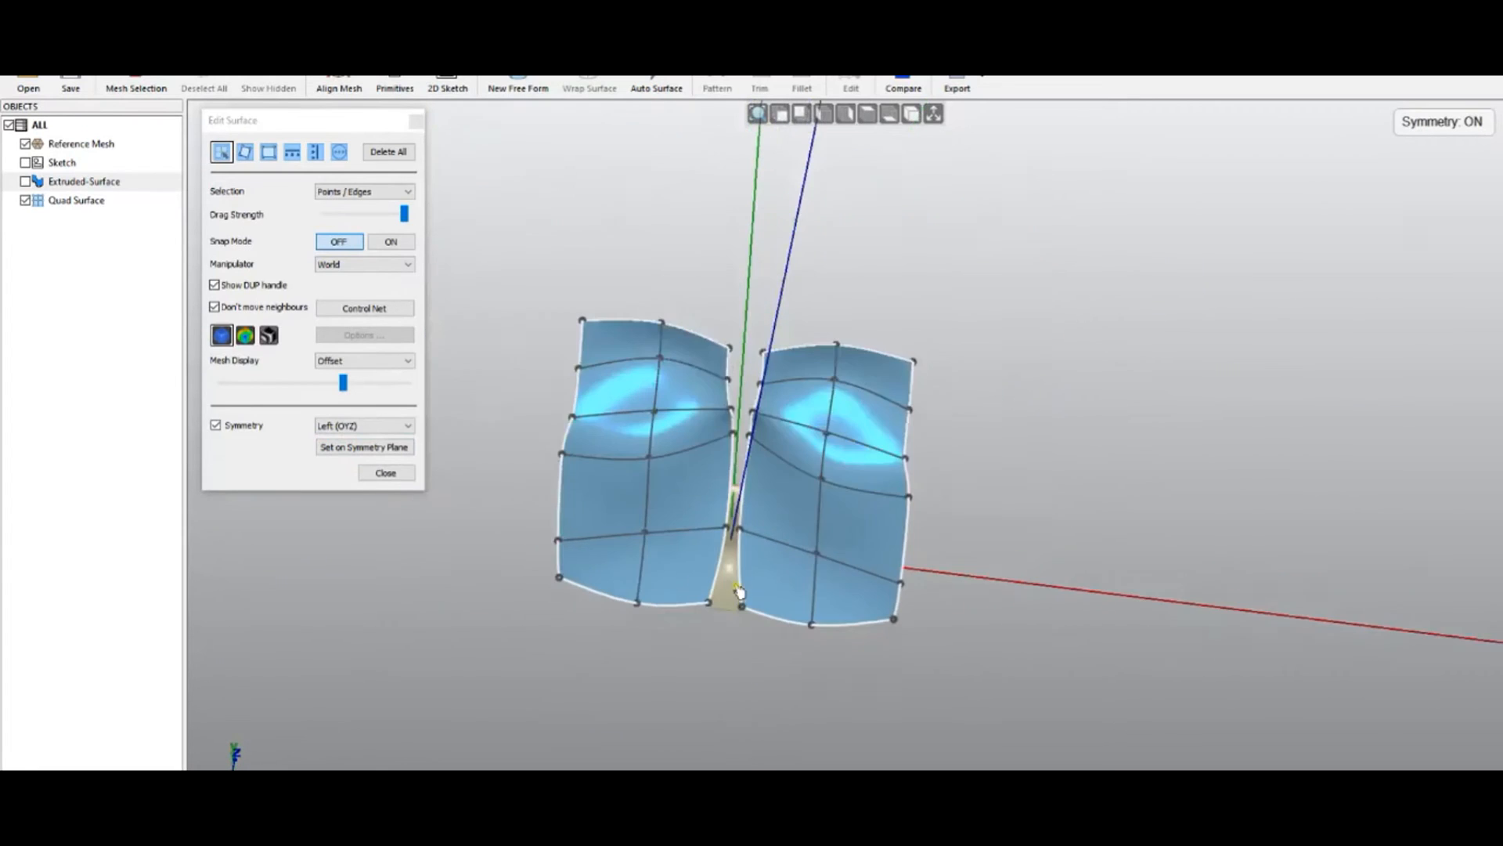
scroll(685, 505, up, 3)
middle_drag(685, 505, 646, 637)
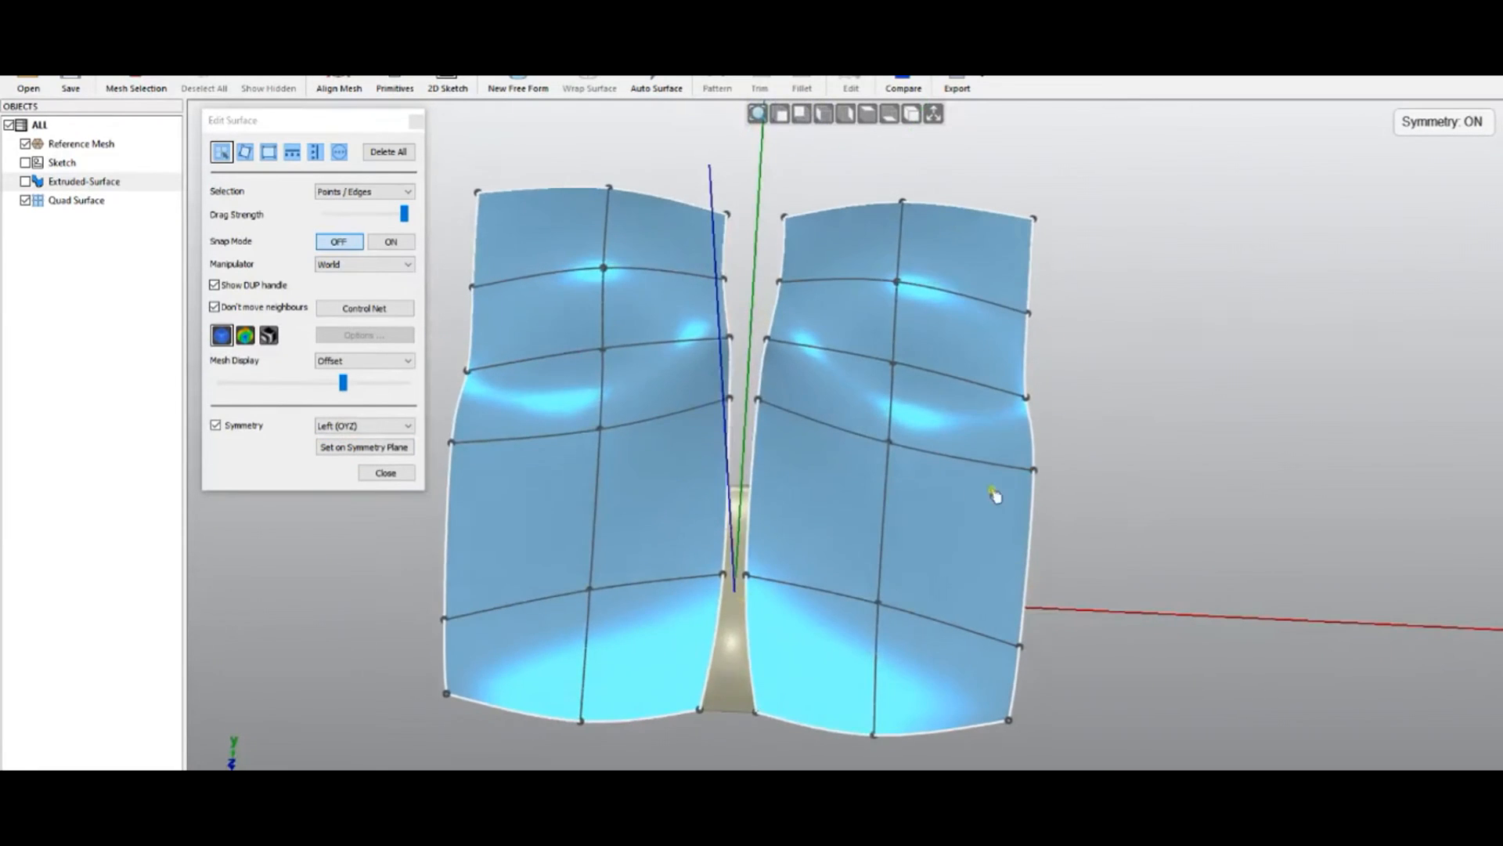
Drag the right side's edge points outward to bulge it and shift the upper-middle point
drag(1034, 469, 1086, 486)
drag(1026, 397, 1069, 384)
drag(1025, 312, 1092, 310)
drag(900, 290, 971, 305)
middle_drag(803, 535, 811, 277)
Adjust the inner control points near the seam, leaving a gap between the halves
scroll(744, 636, up, 3)
drag(777, 619, 735, 624)
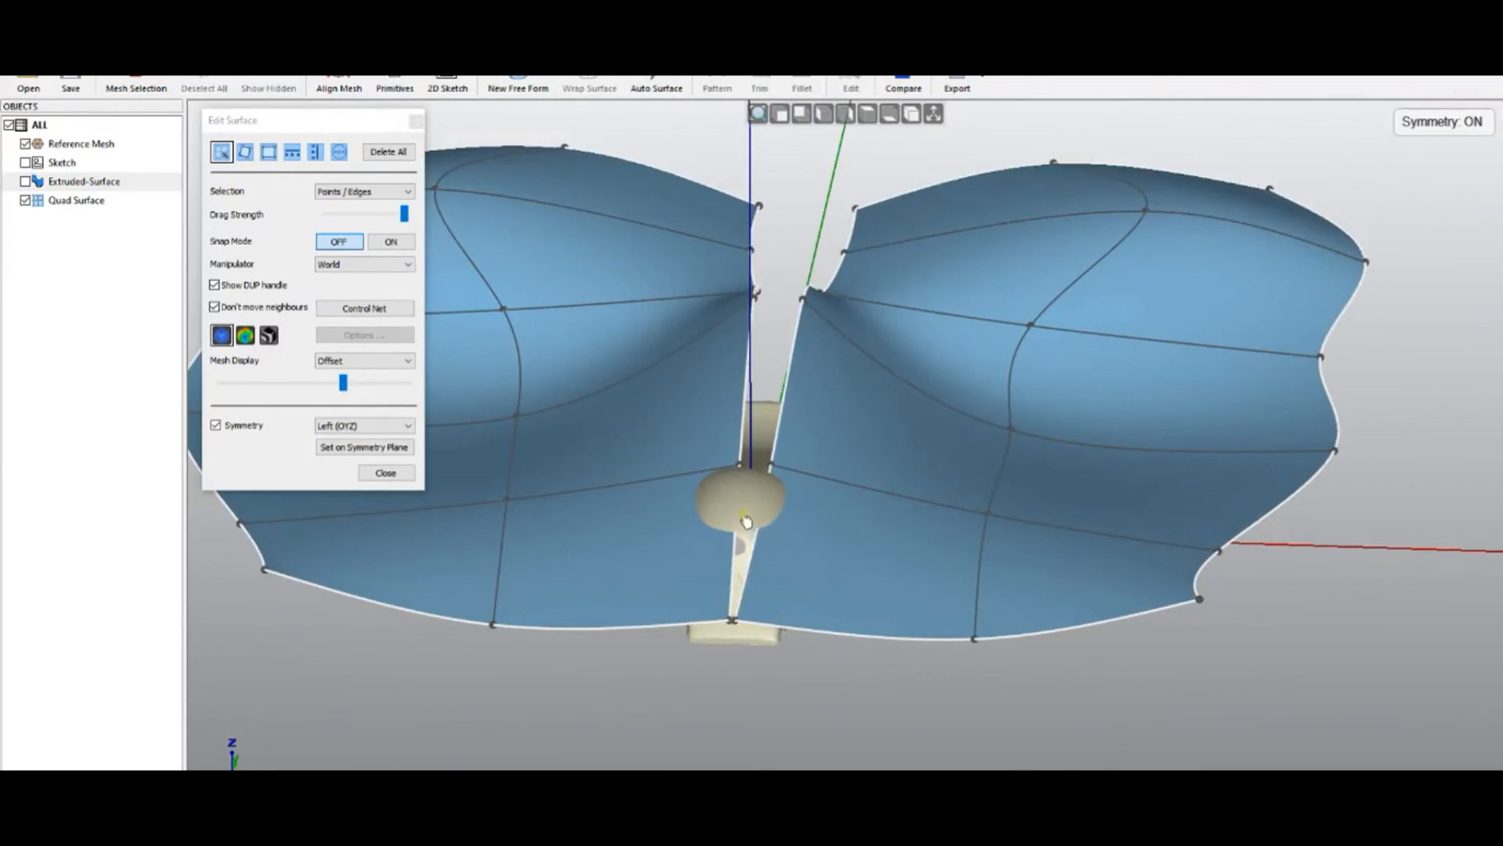
mouse_move(741, 466)
mouse_down()
mouse_move(753, 466)
mouse_move(725, 465)
mouse_up()
drag(735, 625, 693, 625)
middle_drag(757, 490, 697, 575)
Hide the coordinate axes and select the right half's whole inner boundary edge
click(933, 116)
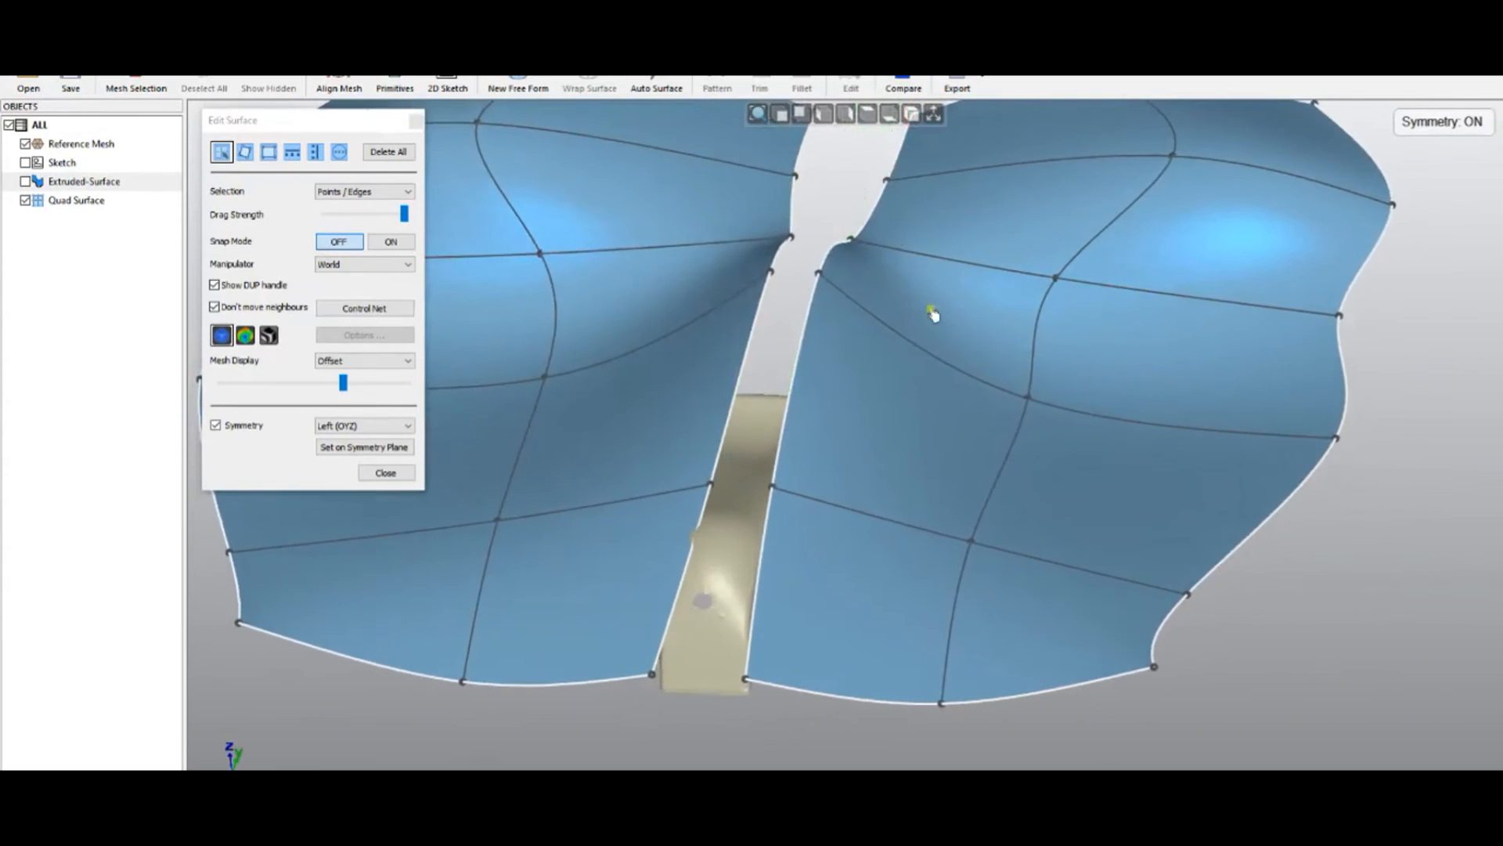
scroll(765, 446, down, 5)
scroll(764, 447, up, 4)
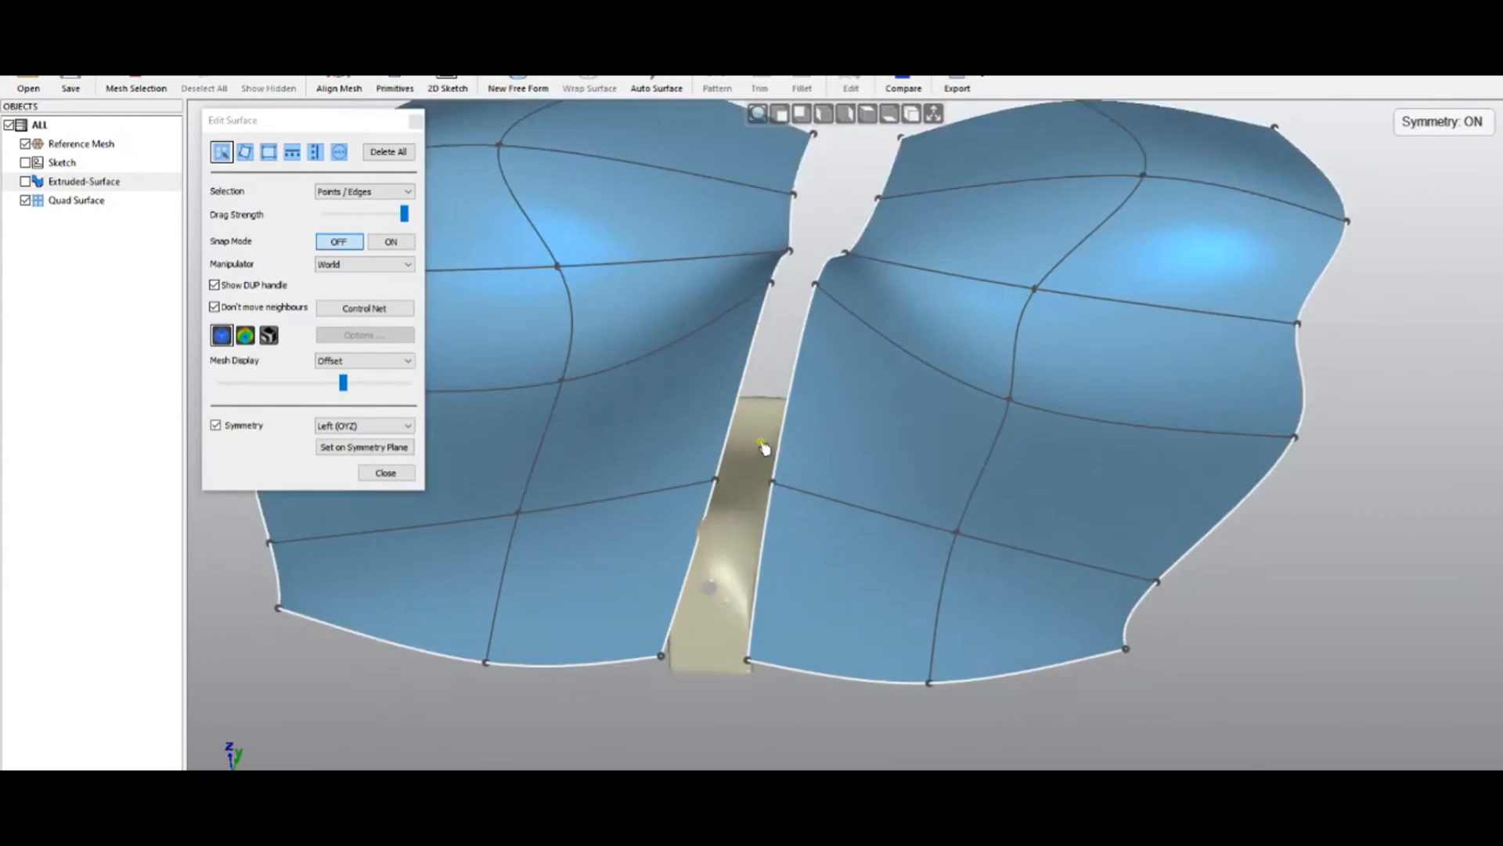
click(784, 437)
double_click(784, 437)
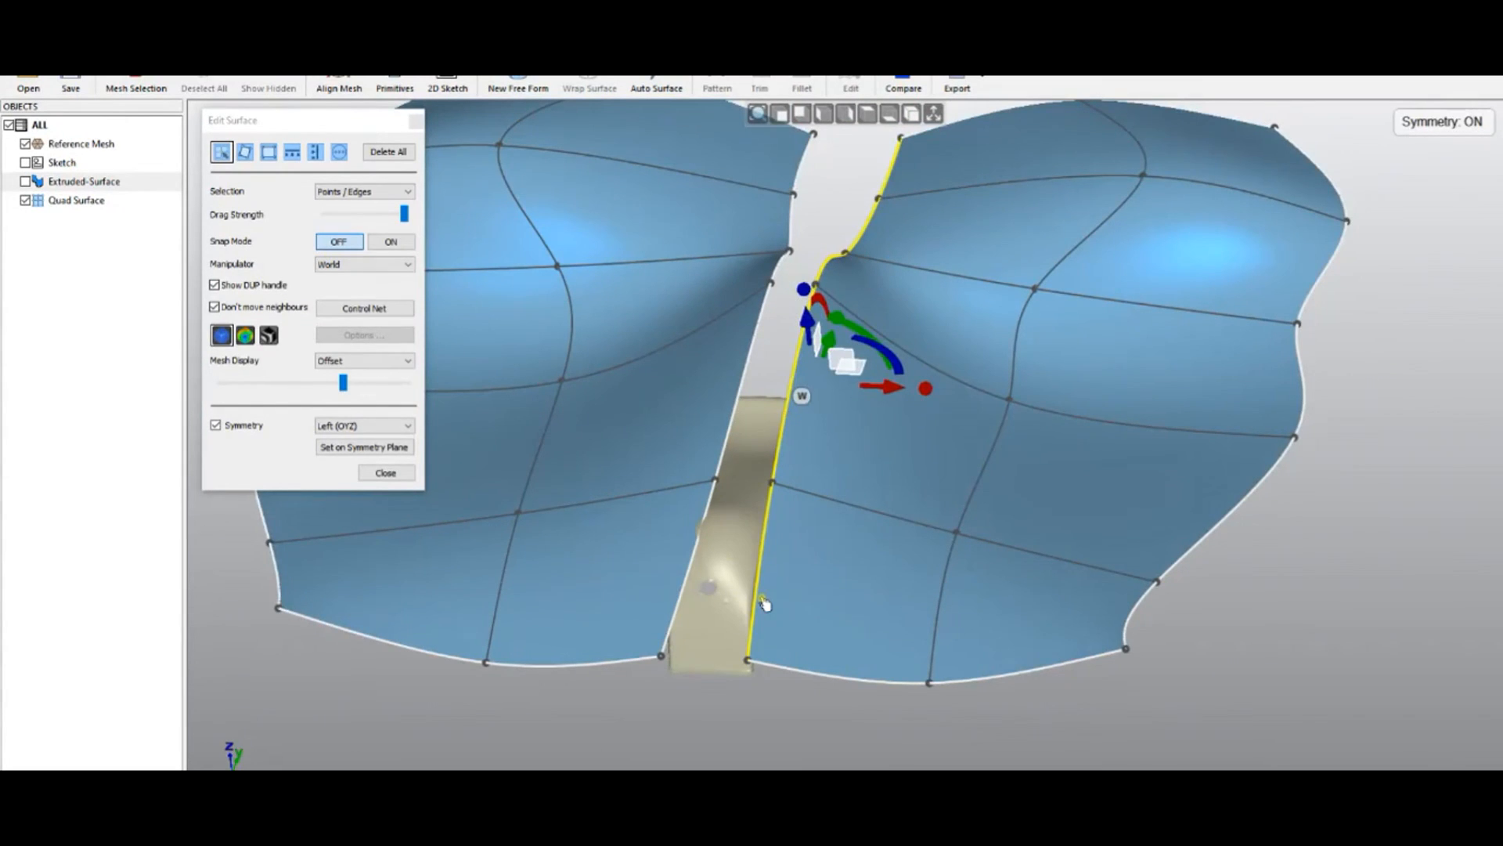
Set the selected inner edge on the symmetry plane so the halves join
click(365, 448)
middle_drag(729, 738, 717, 637)
click(719, 640)
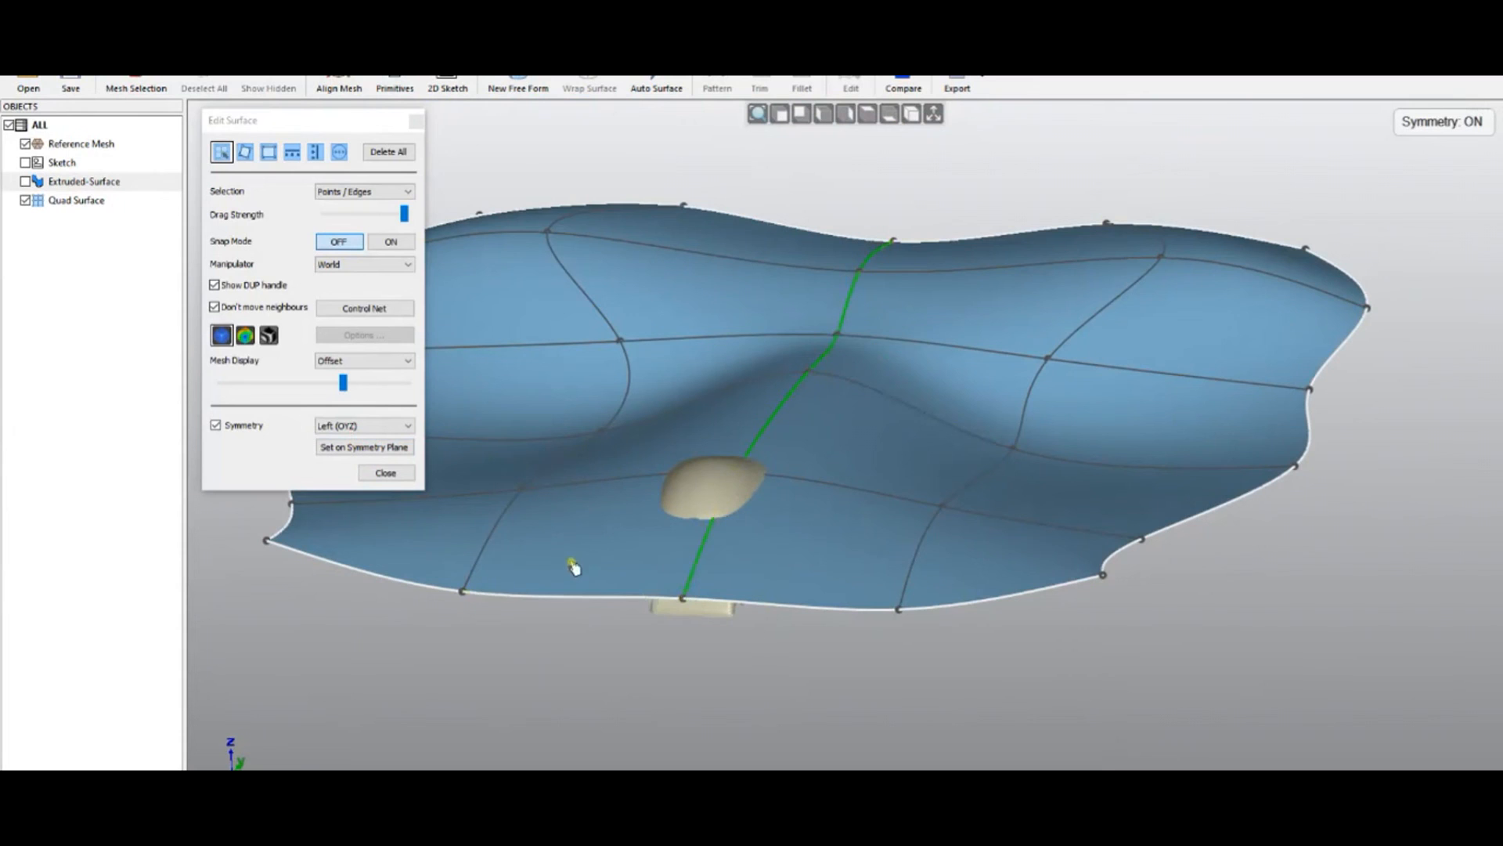
Raise a seam control point into a central bump, then pull its peak down slightly
middle_drag(794, 654, 771, 517)
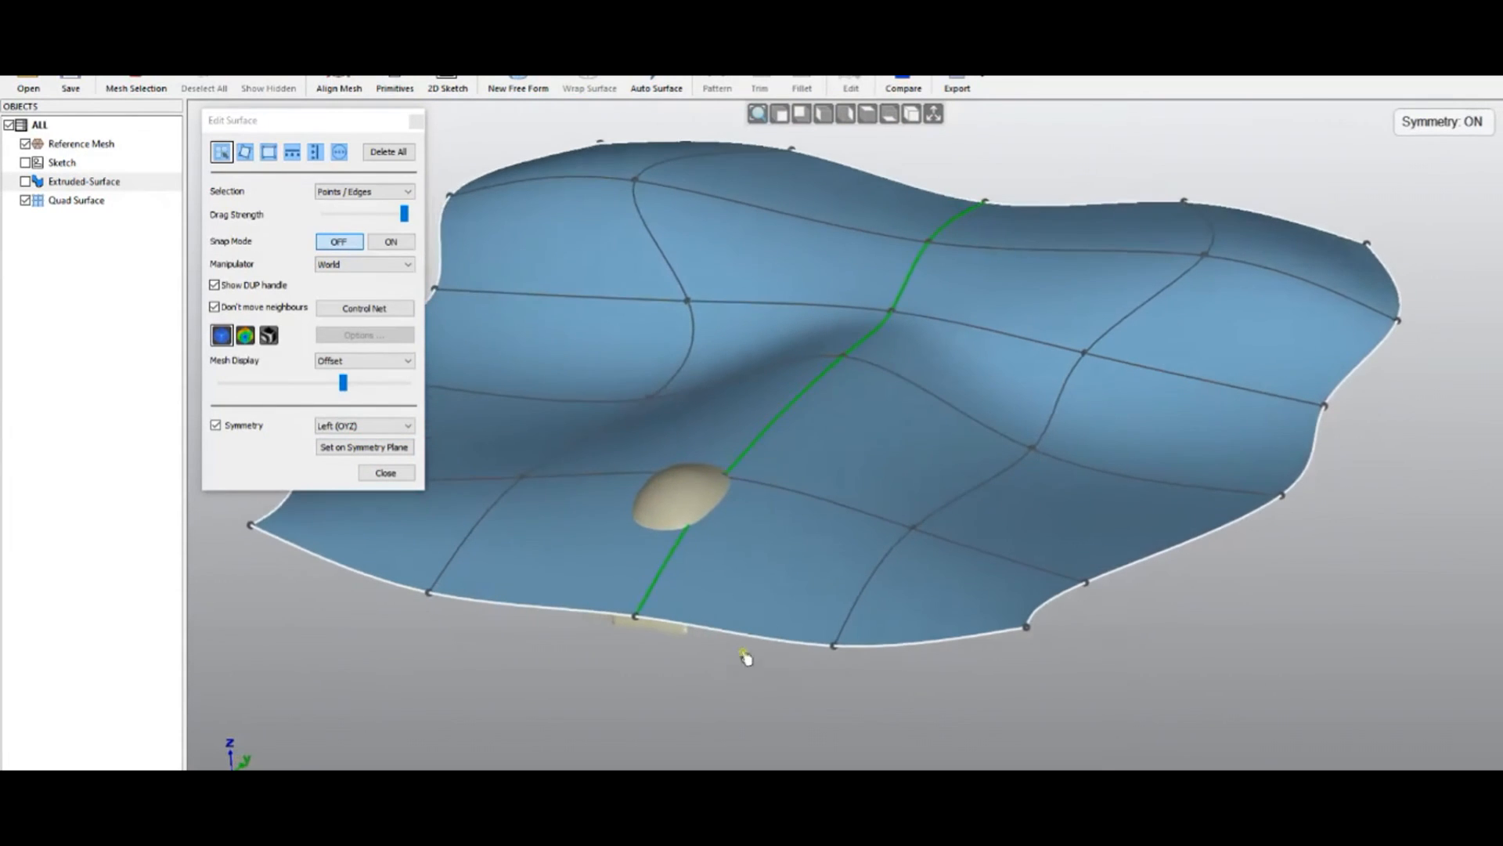
drag(805, 384, 939, 222)
click(1026, 286)
middle_drag(790, 454, 957, 598)
key(1)
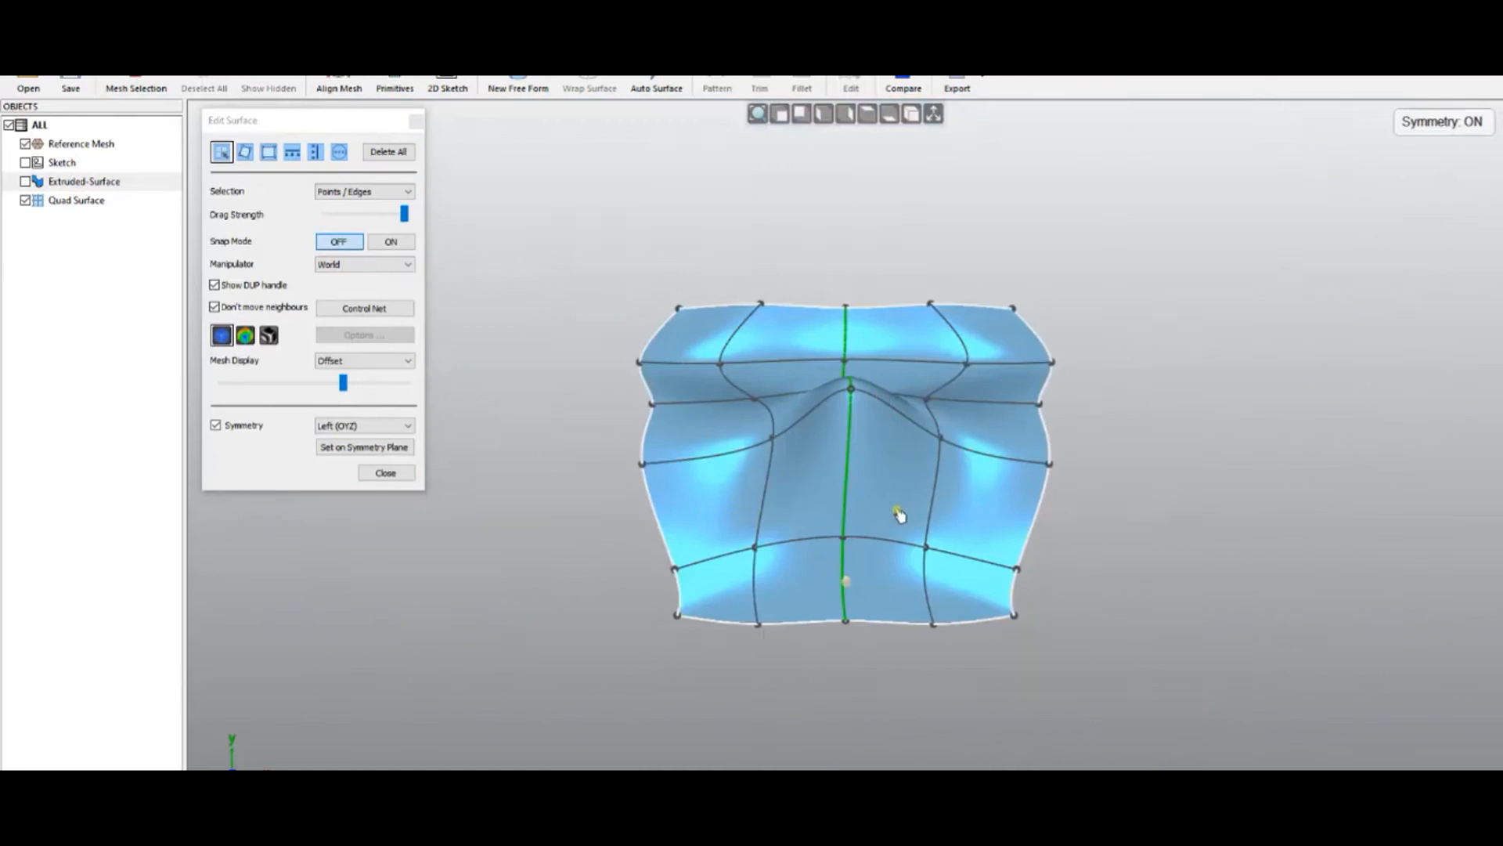
drag(858, 401, 849, 461)
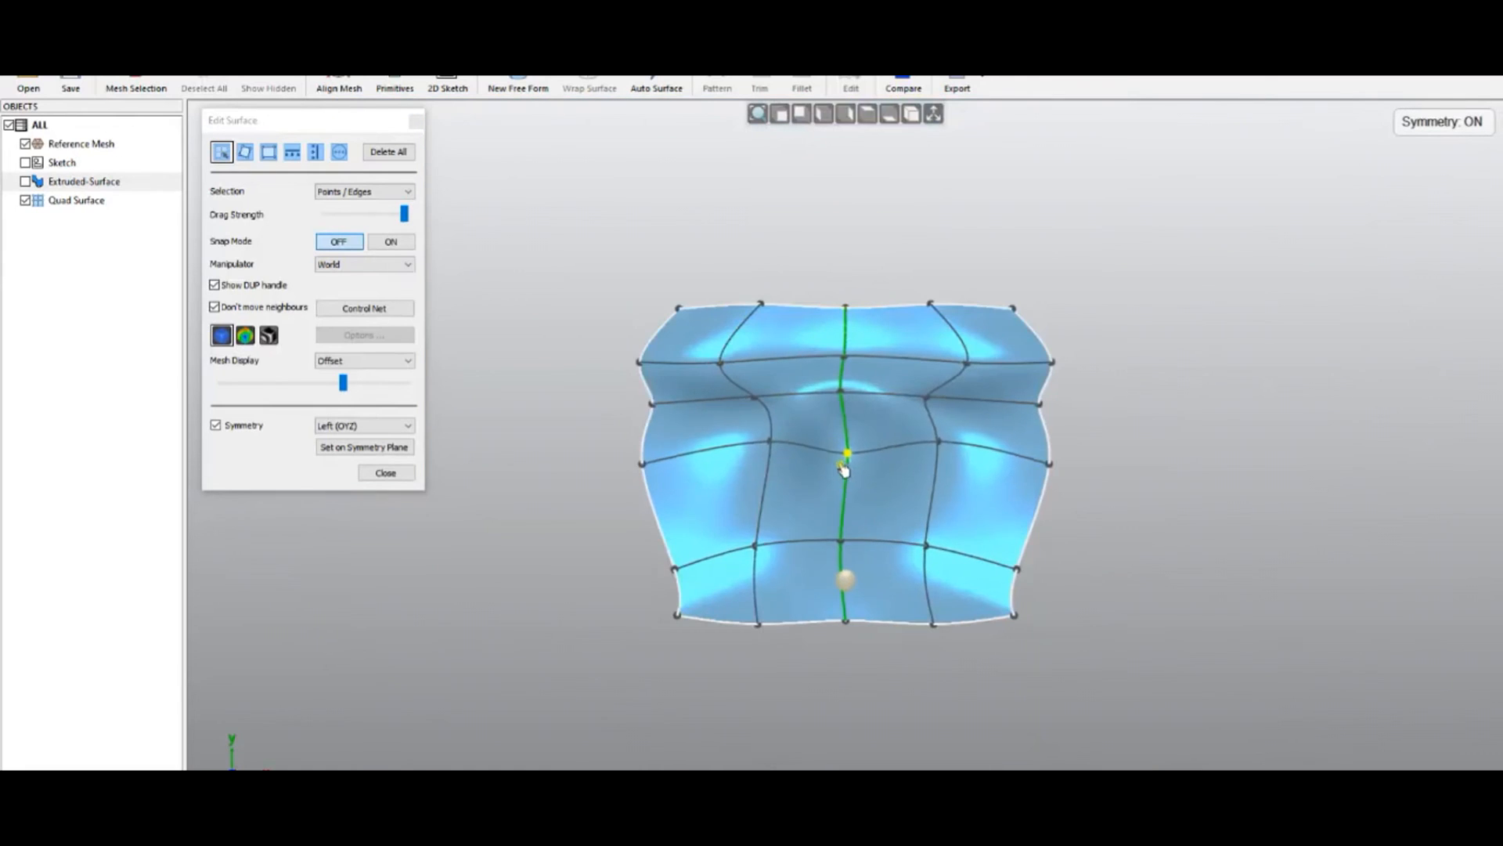
Lower a point on the bottom boundary and reduce the reference mesh display offset
scroll(867, 448, down, 2)
click(934, 114)
middle_drag(827, 671, 807, 205)
scroll(906, 490, up, 4)
middle_drag(946, 634, 898, 688)
scroll(828, 509, up, 3)
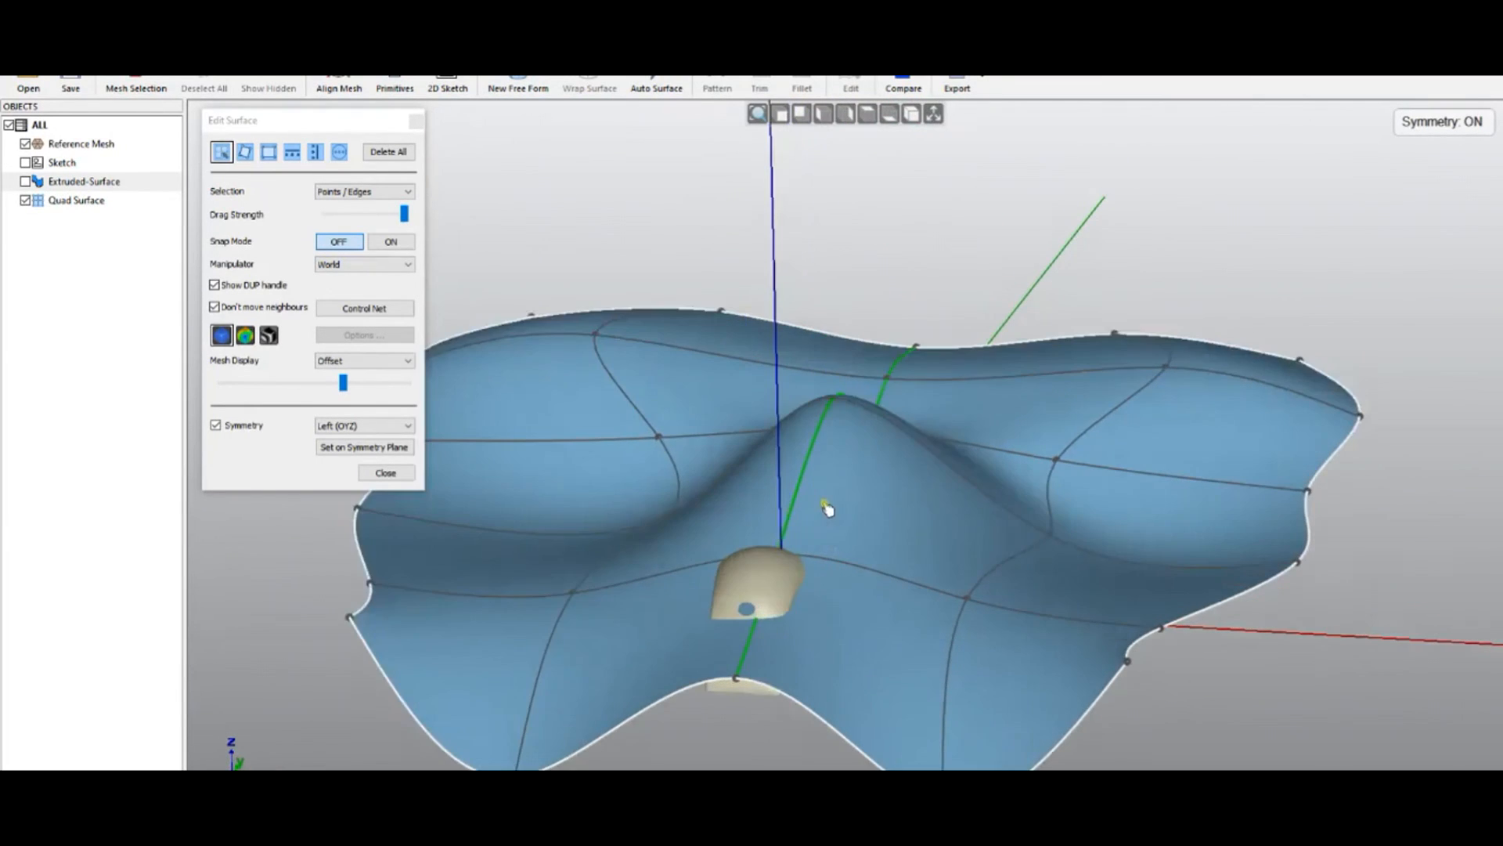
click(933, 115)
middle_drag(912, 493, 827, 480)
drag(708, 686, 687, 721)
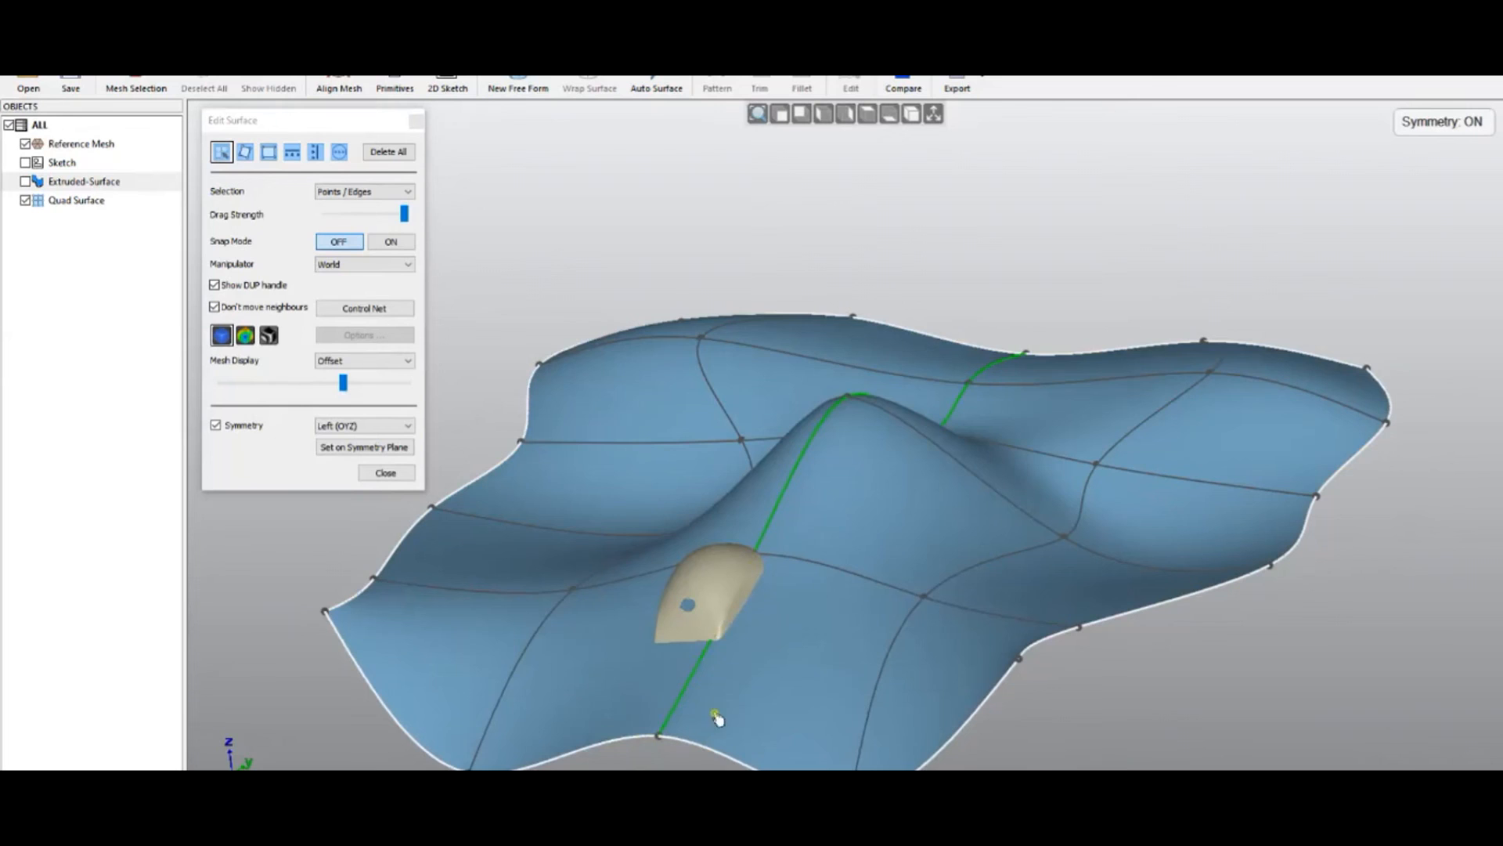
middle_drag(830, 524, 584, 493)
drag(342, 382, 249, 384)
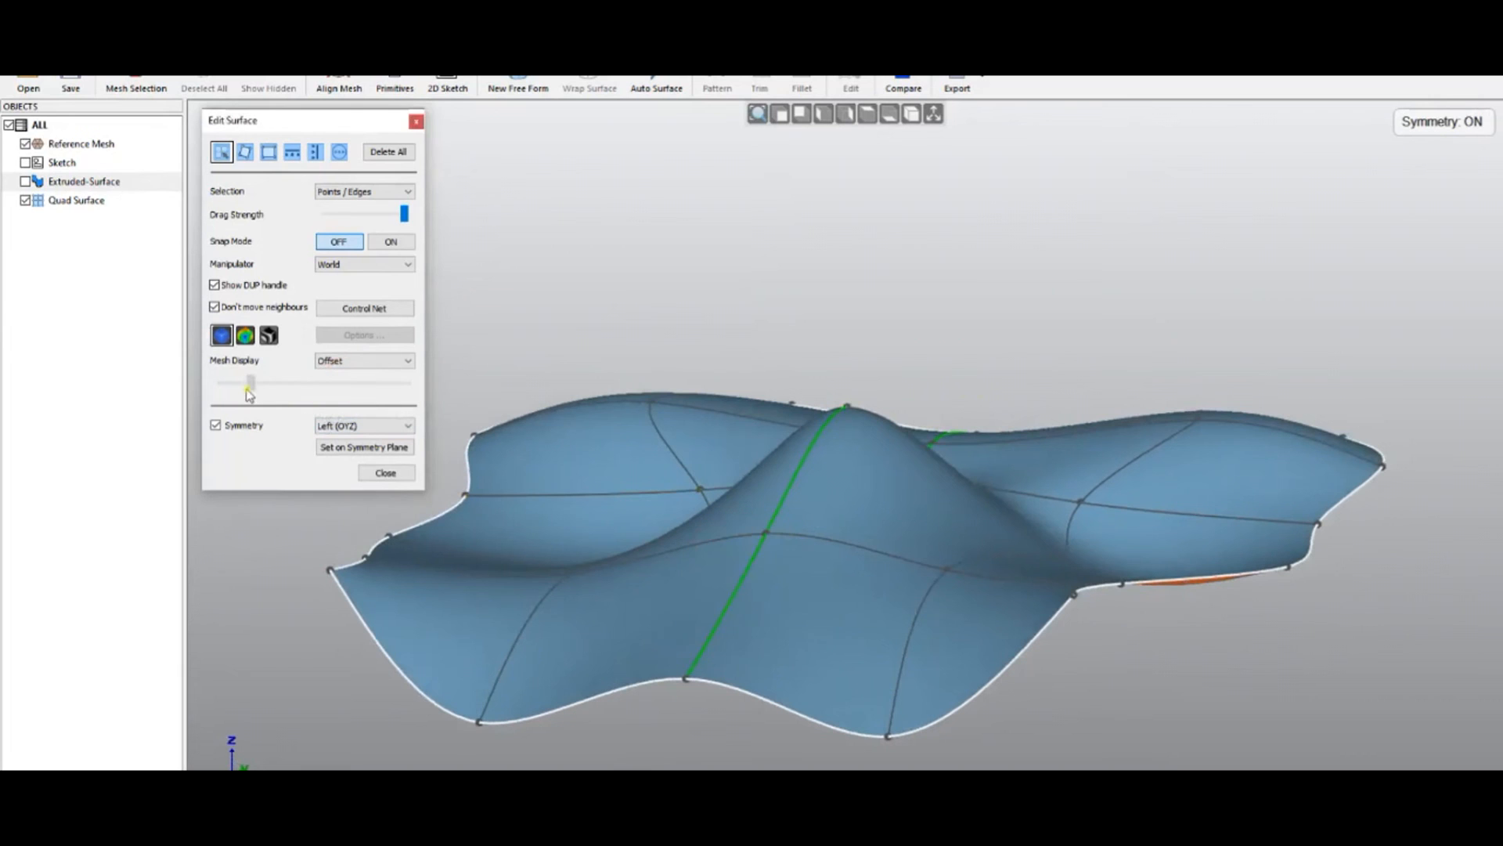
Switch the point manipulator orientation to Local from the viewport's context menu
middle_drag(1069, 408, 959, 689)
middle_drag(783, 371, 713, 458)
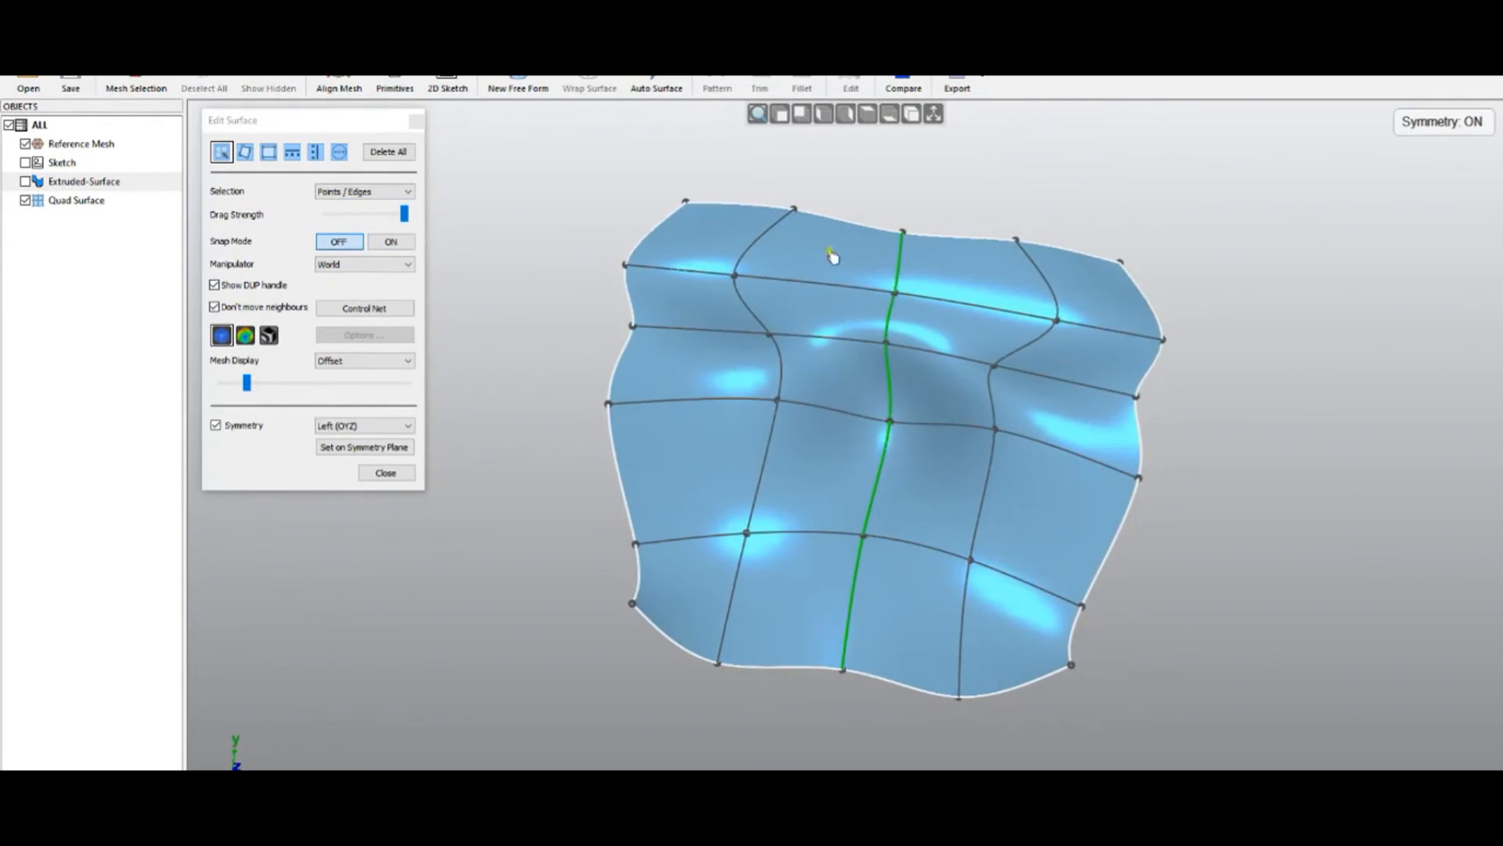
right_click(1244, 321)
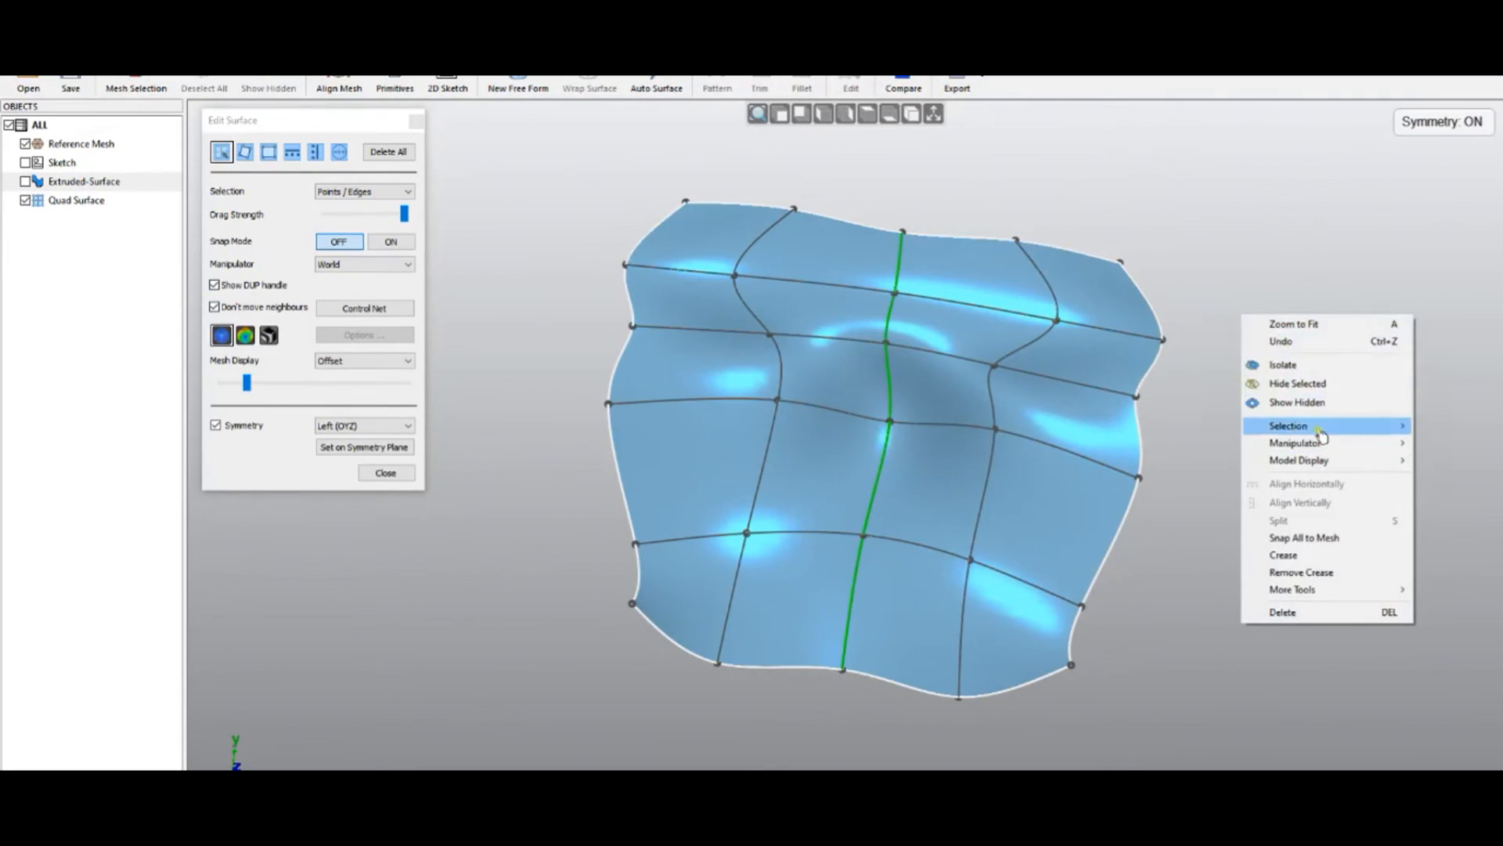
mouse_move(1320, 433)
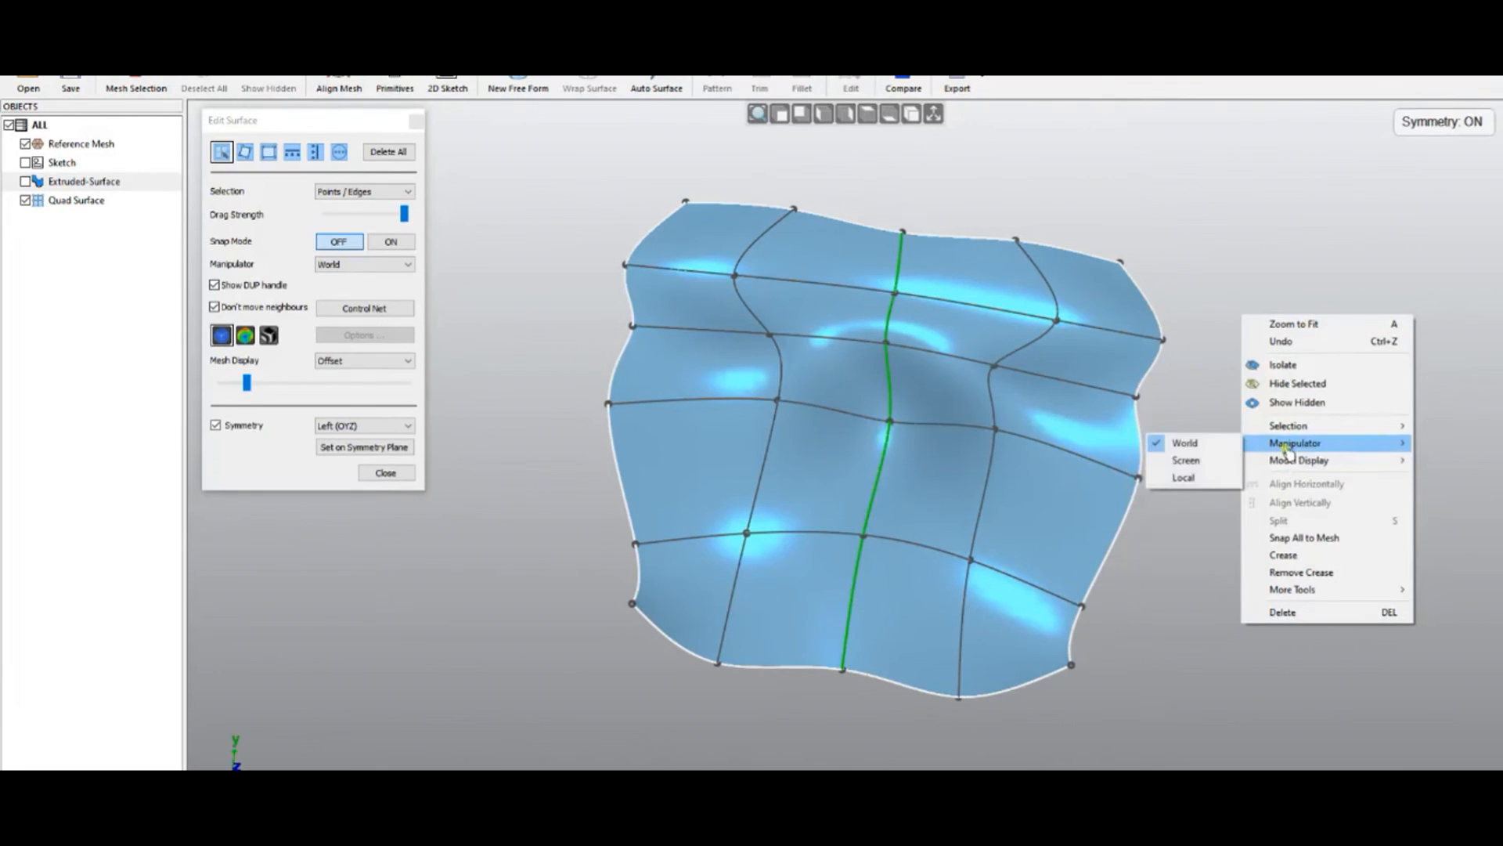
click(1184, 478)
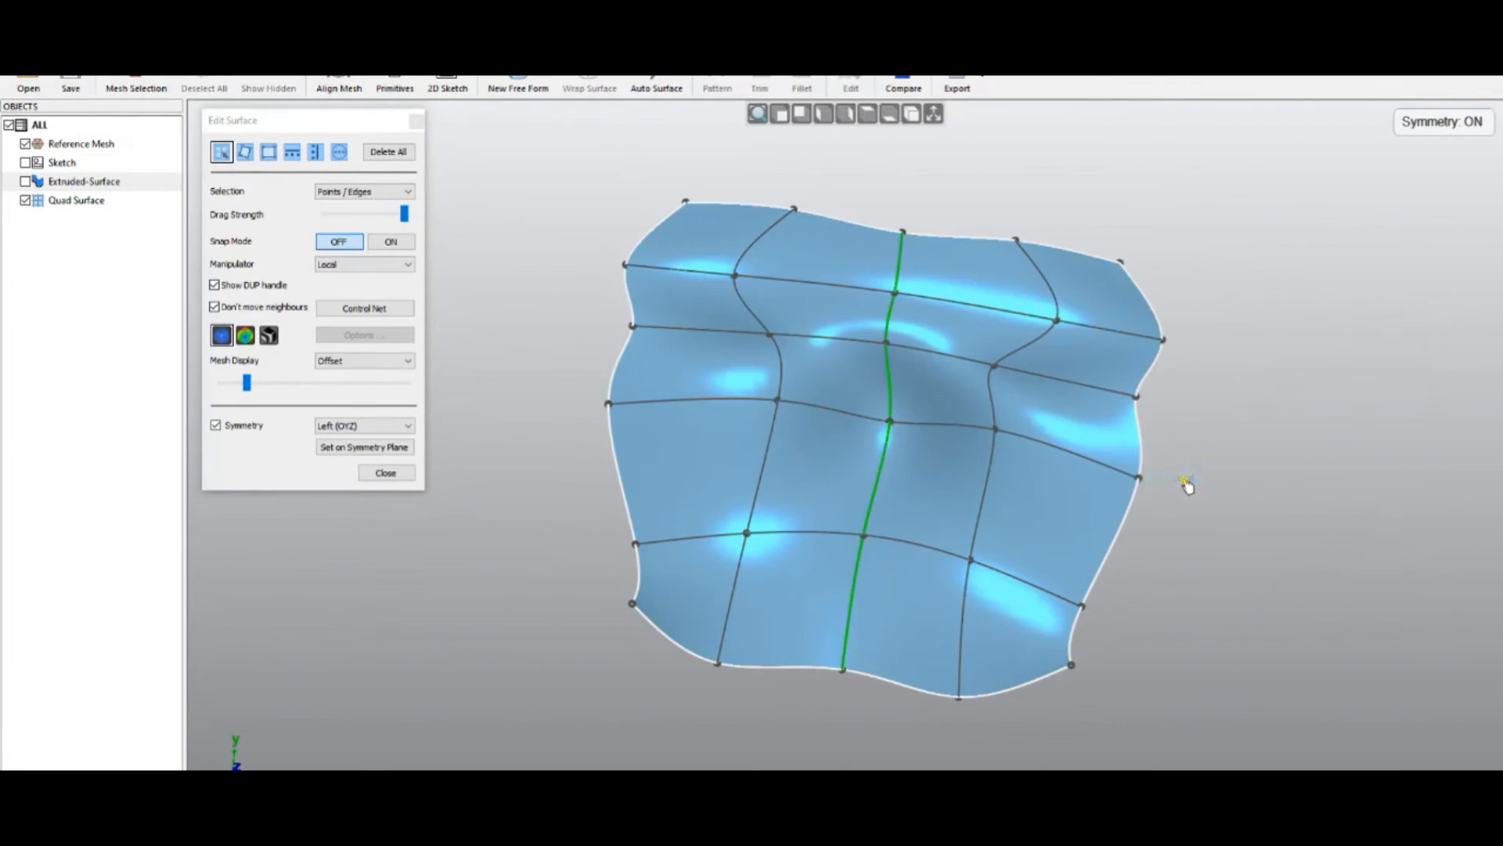
Select a control point beside the central bump and move it up and back
middle_drag(1144, 572, 1166, 245)
scroll(867, 404, up, 3)
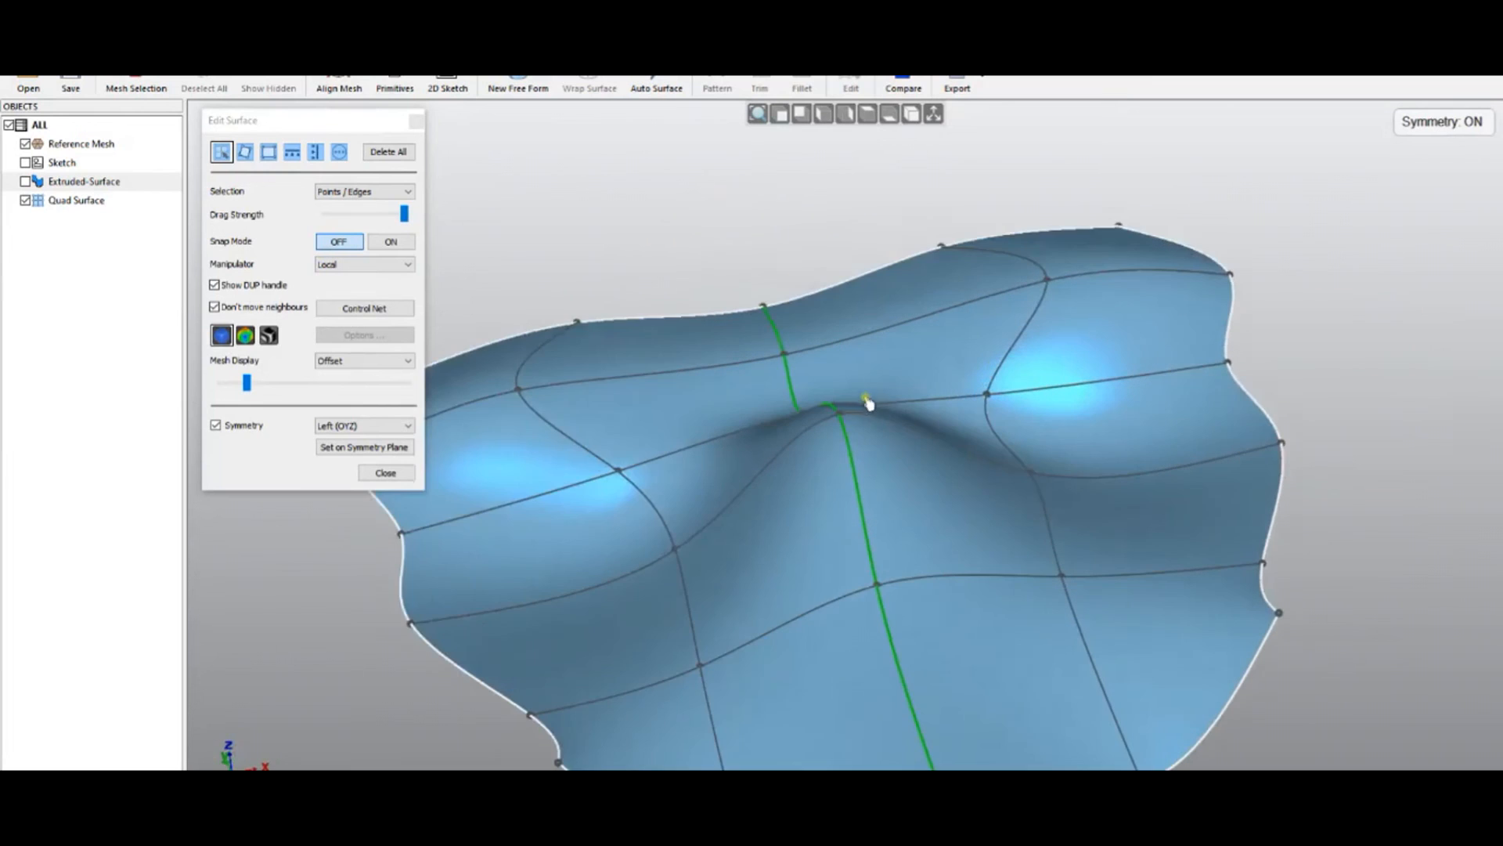
middle_drag(949, 540, 938, 505)
click(1062, 489)
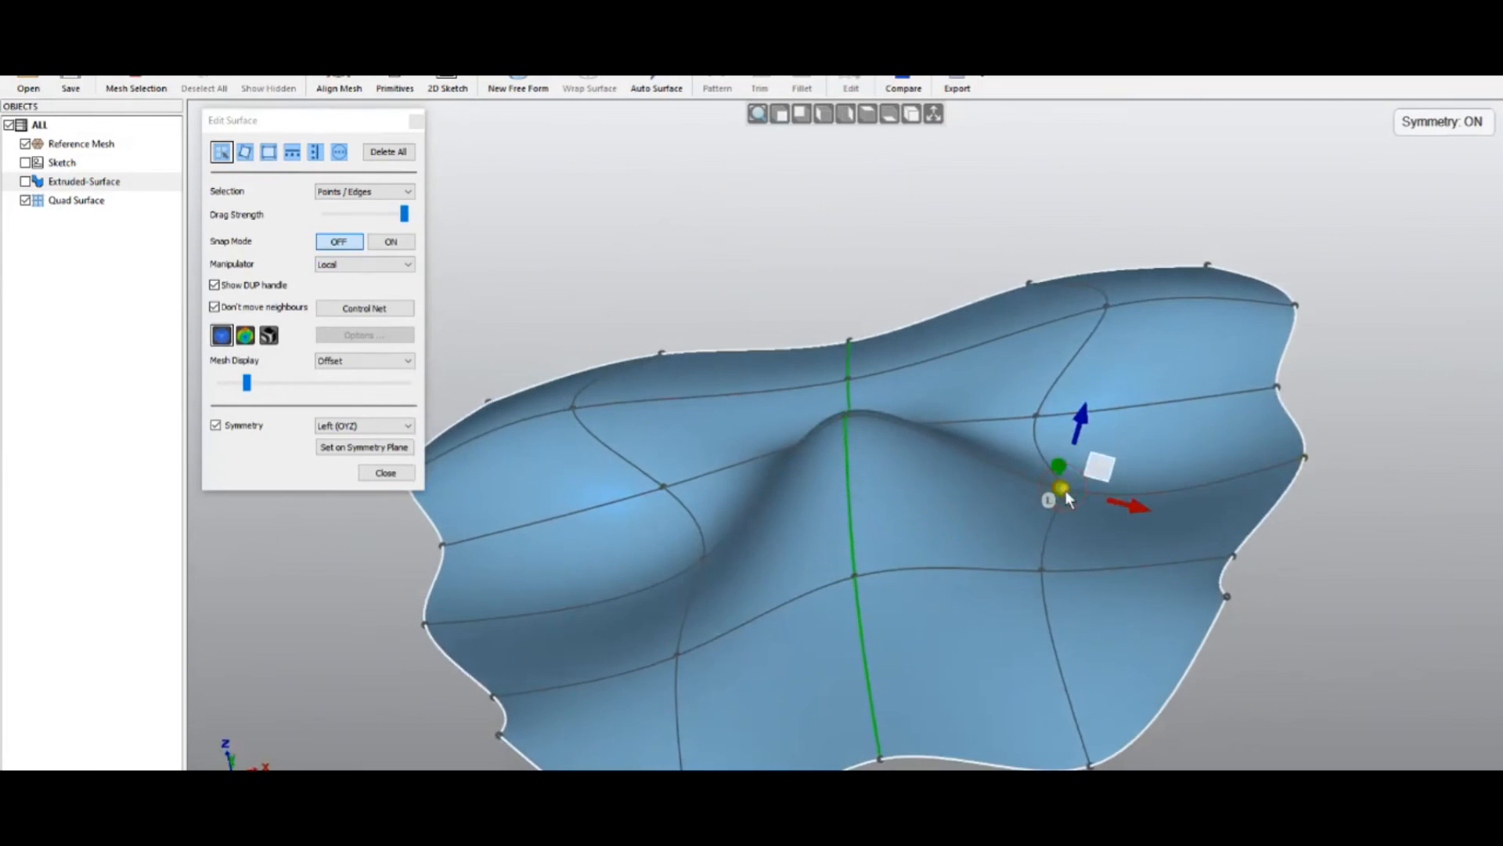
middle_drag(1027, 624, 935, 669)
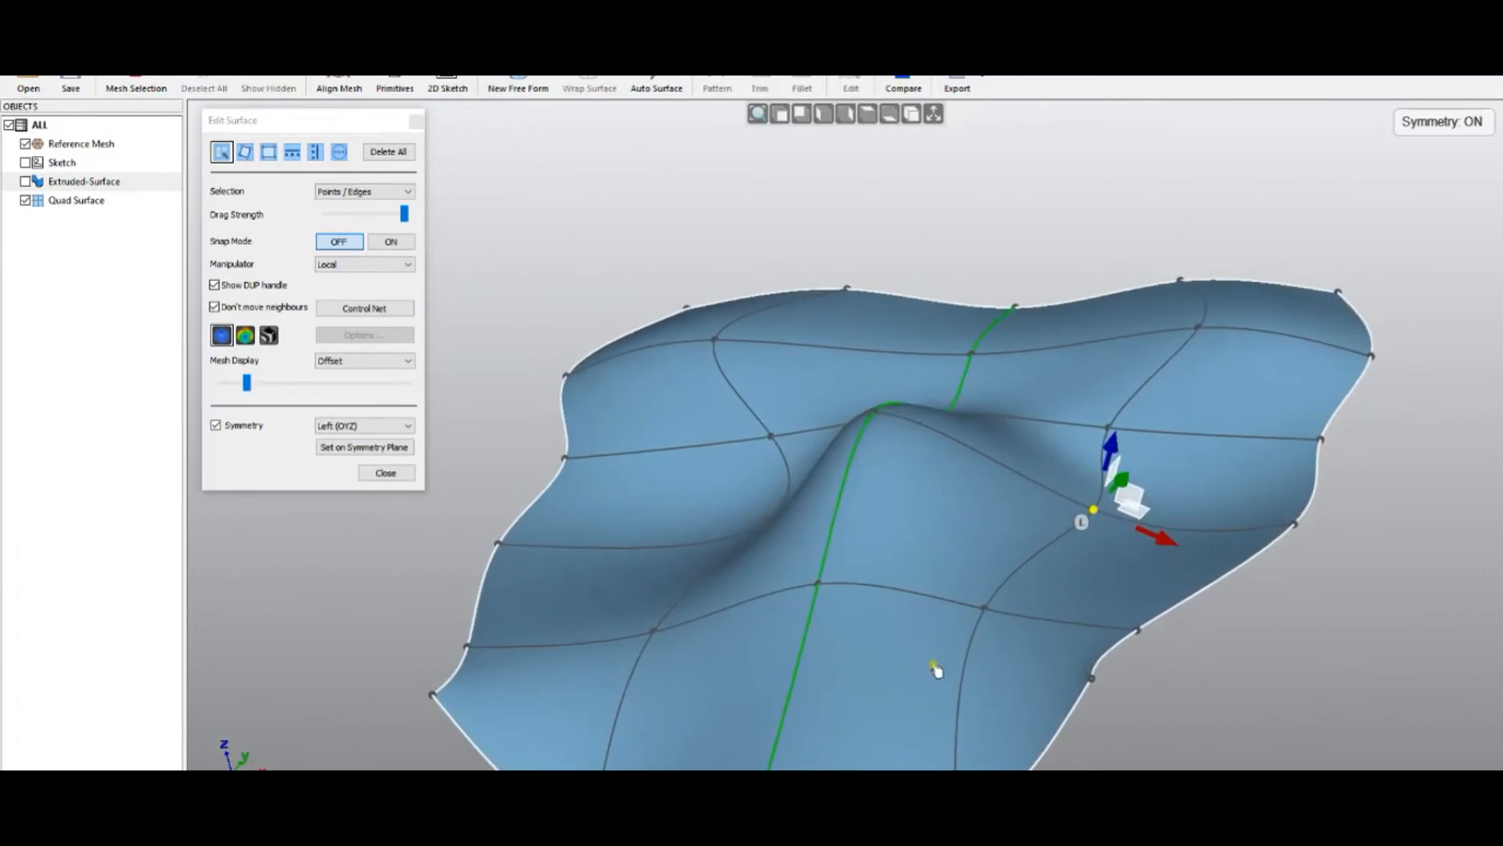
scroll(1161, 498, up, 2)
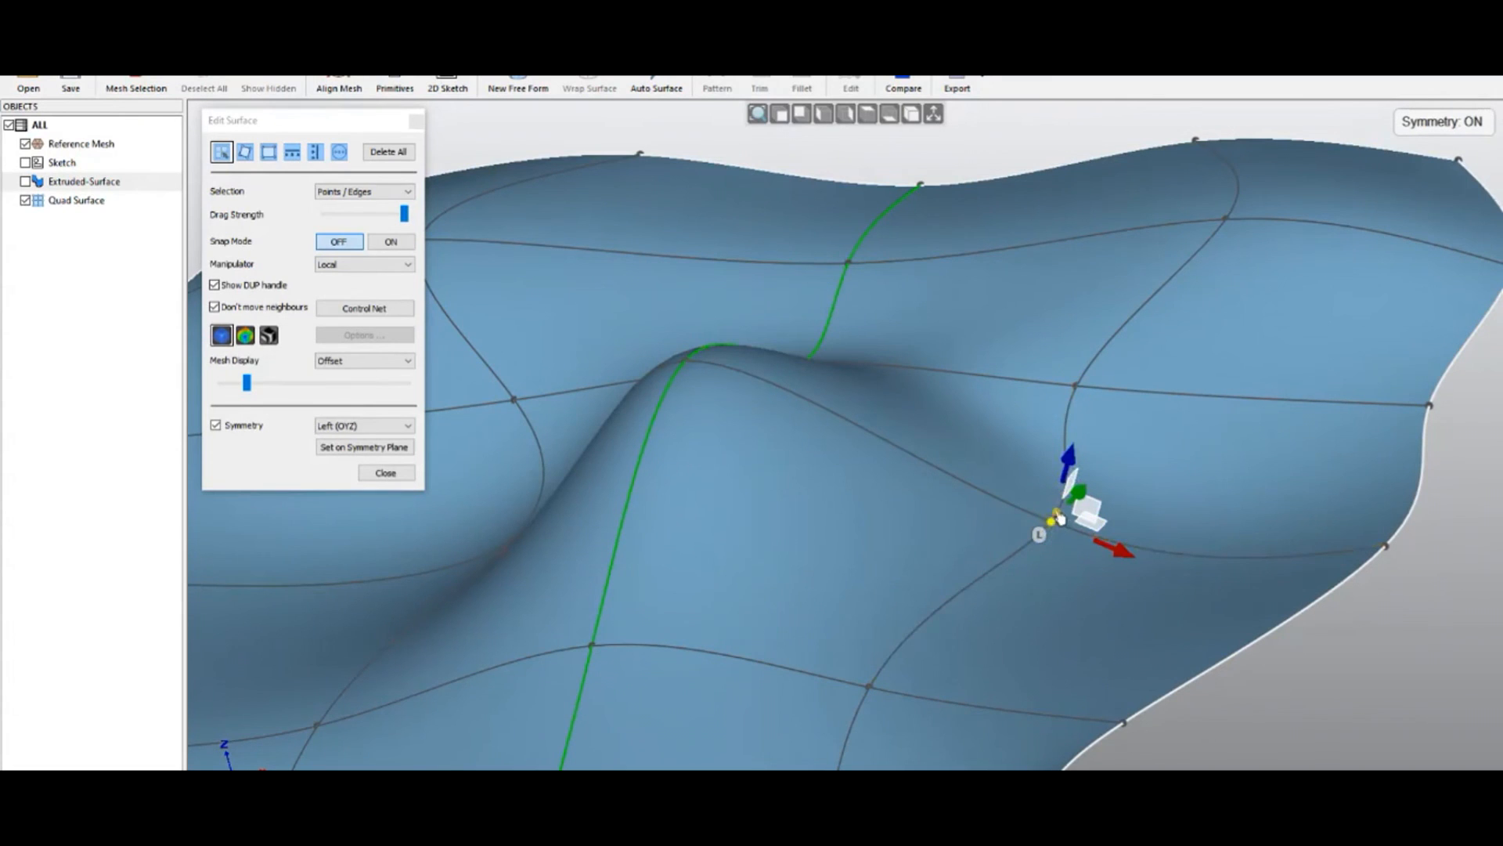
mouse_move(1066, 466)
mouse_down()
mouse_move(1078, 423)
mouse_move(1063, 473)
mouse_up()
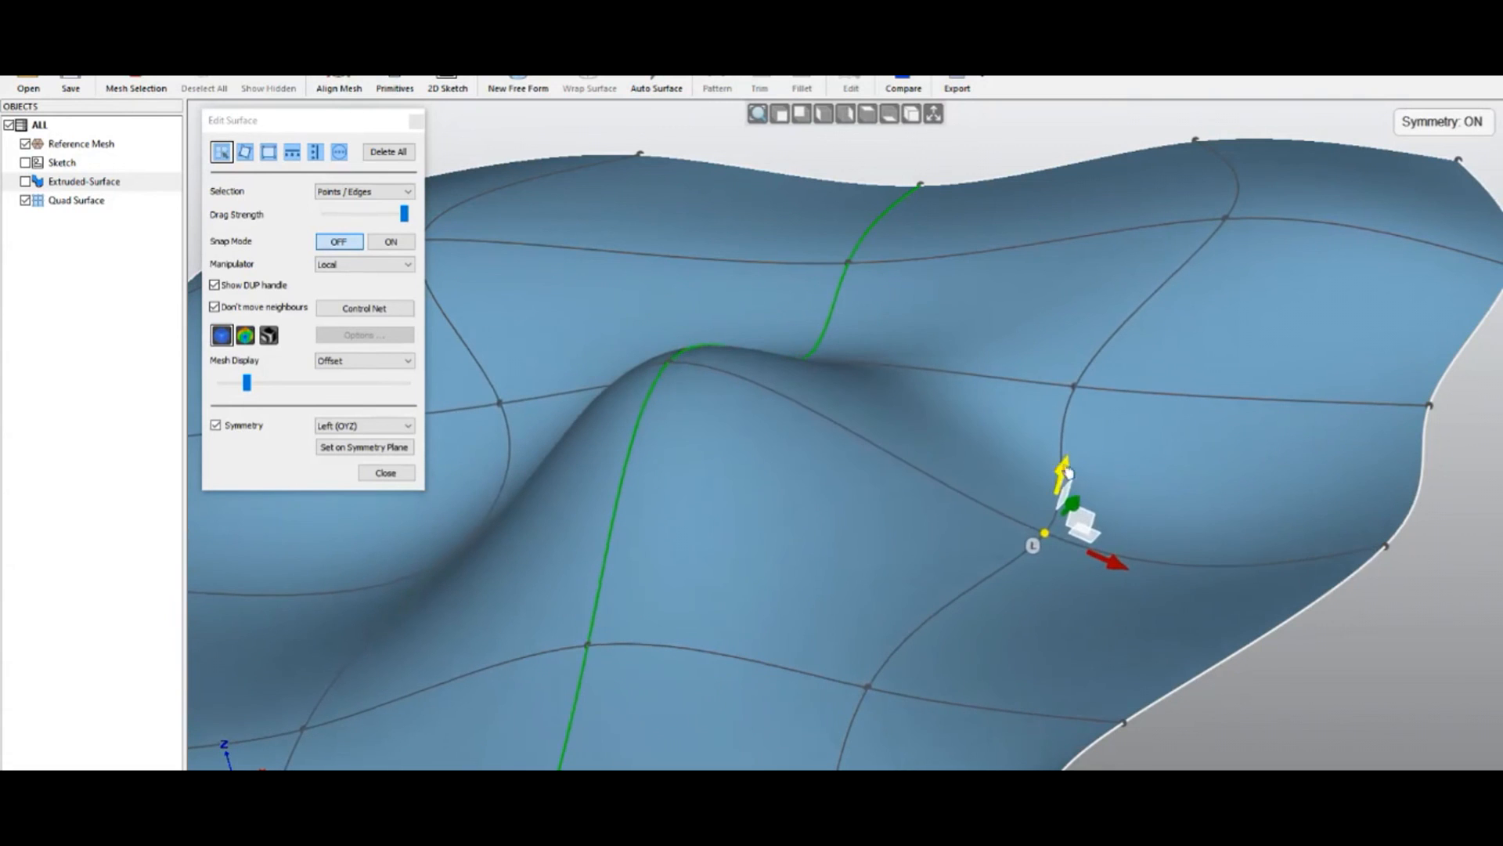
Shift and raise that point along its local axes, then check it in front view
middle_drag(1002, 614, 964, 711)
mouse_move(1110, 607)
mouse_down()
mouse_move(1134, 619)
mouse_move(1100, 599)
mouse_up()
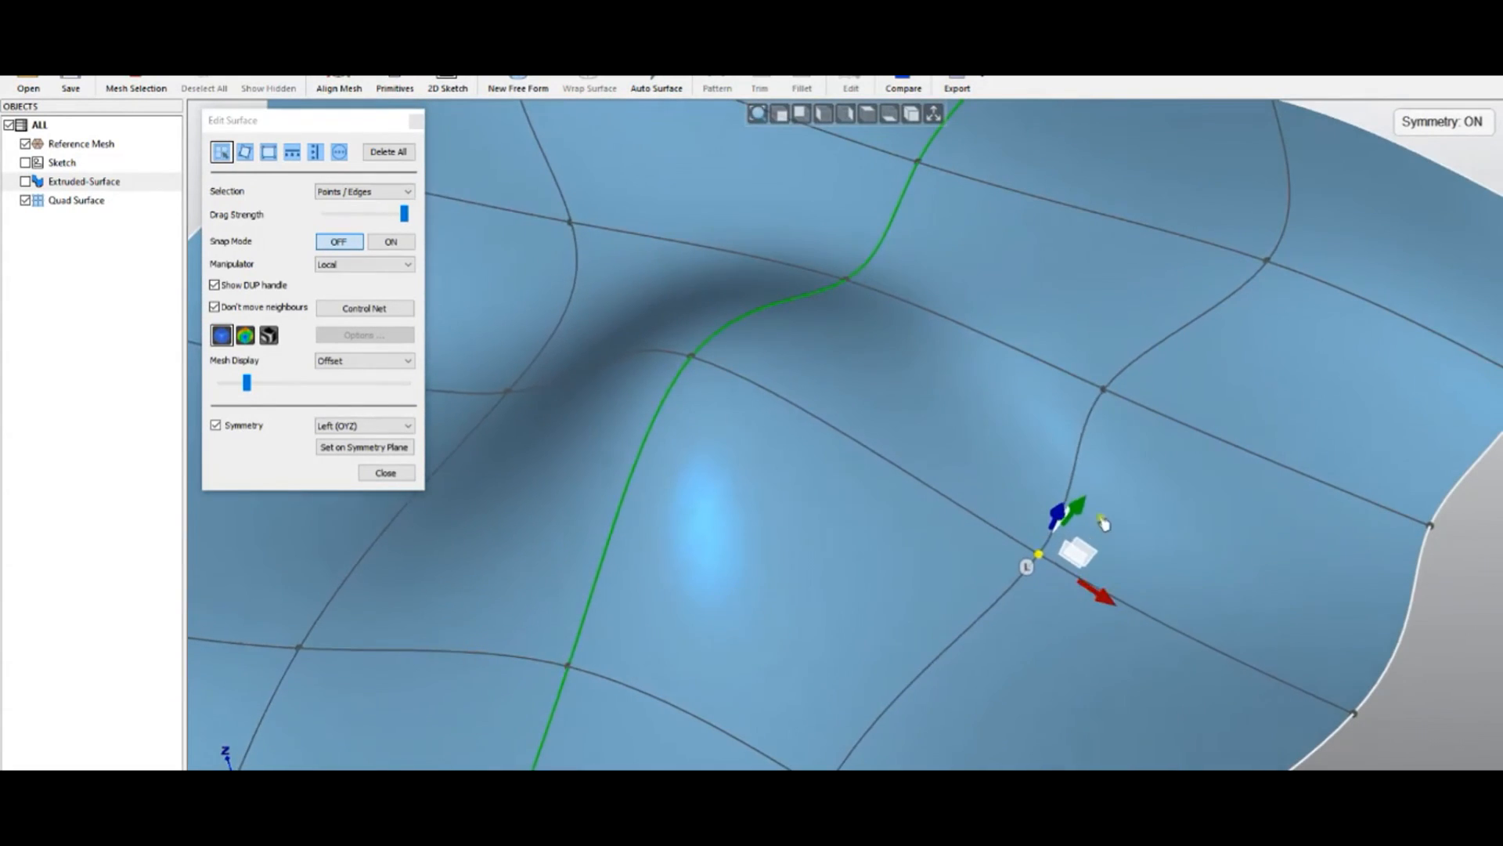
drag(1089, 506, 1085, 509)
middle_drag(951, 572, 1064, 427)
mouse_move(1063, 446)
mouse_down()
mouse_move(1085, 422)
mouse_move(1072, 474)
mouse_up()
scroll(890, 287, down, 5)
middle_drag(790, 279, 904, 479)
key(f)
middle_drag(719, 695, 603, 352)
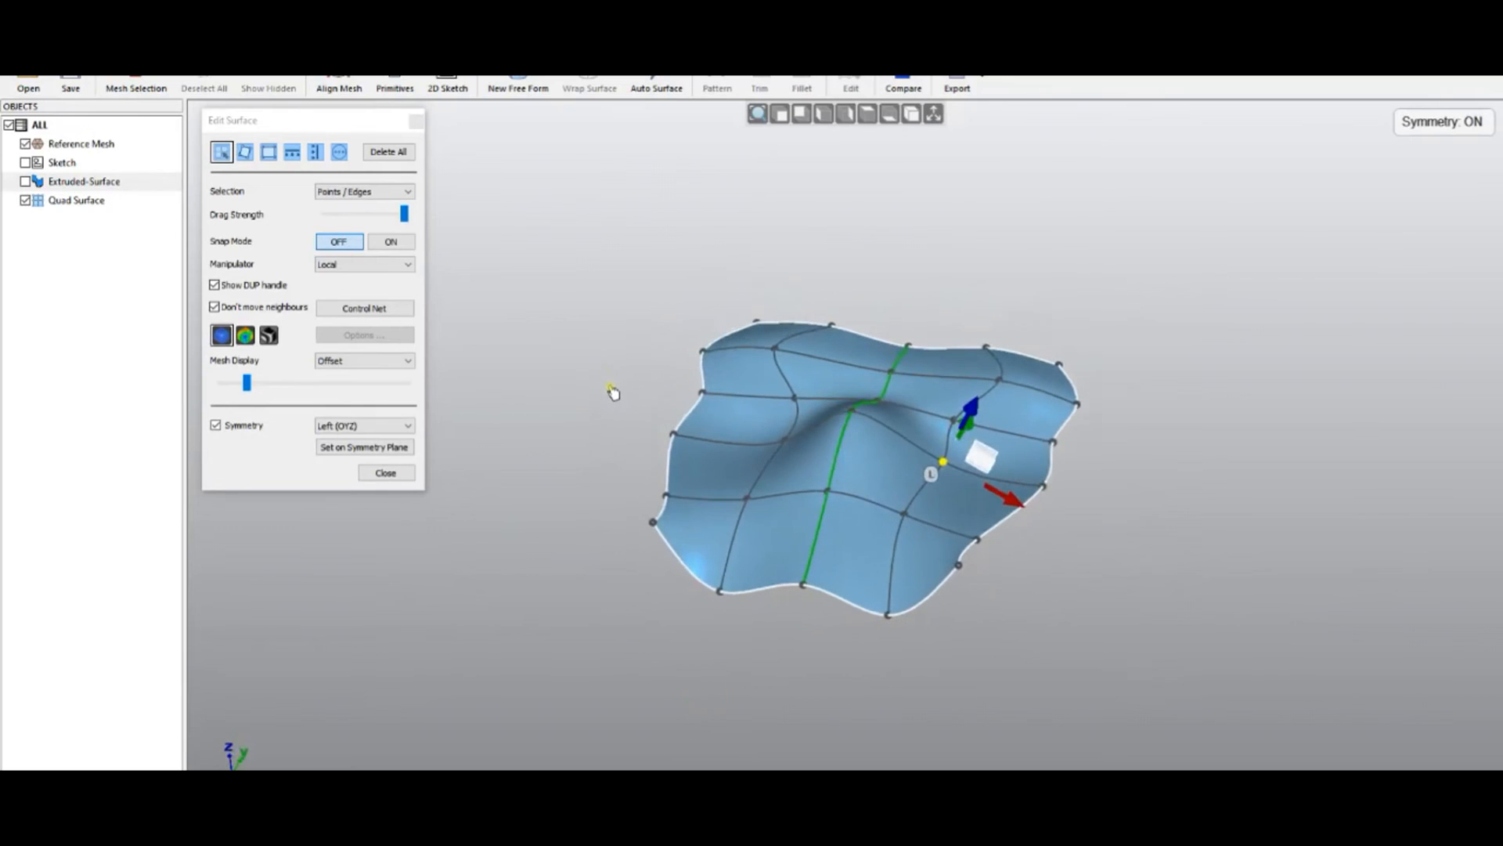